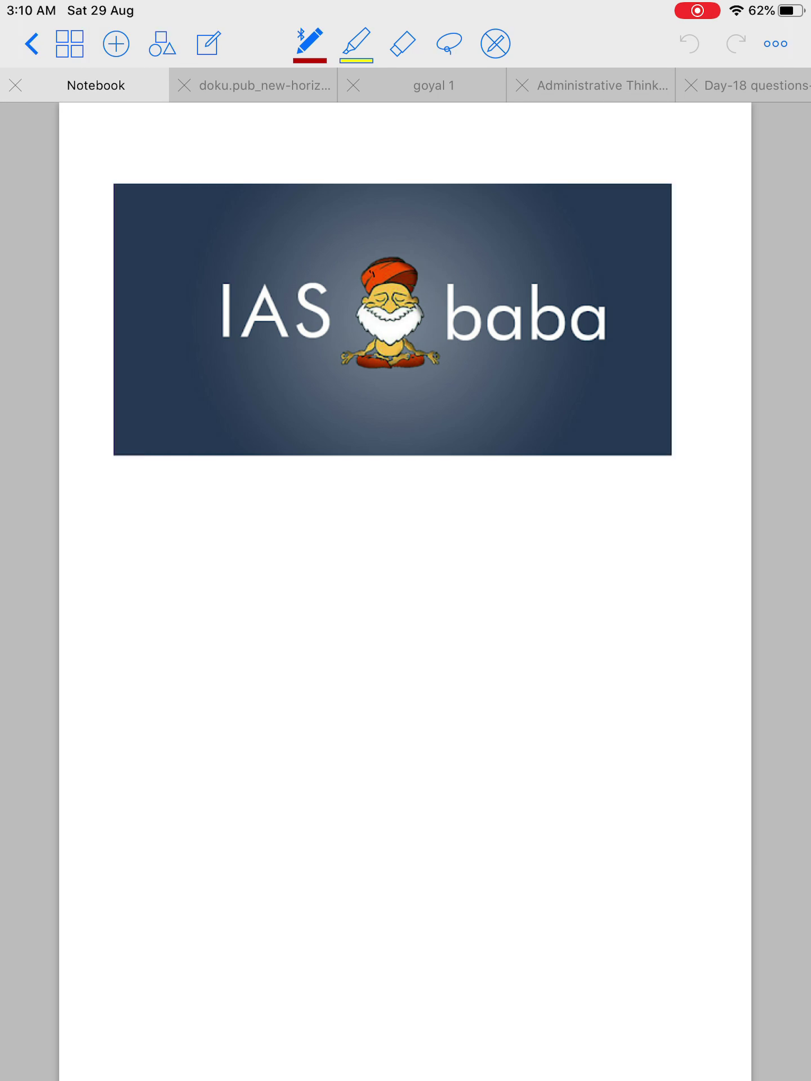
# - Swipe from the IASbaba banner page to the TLP Optional Lecture 4 title page
pyautogui.moveTo(591, 591); pyautogui.dragTo(212, 591)
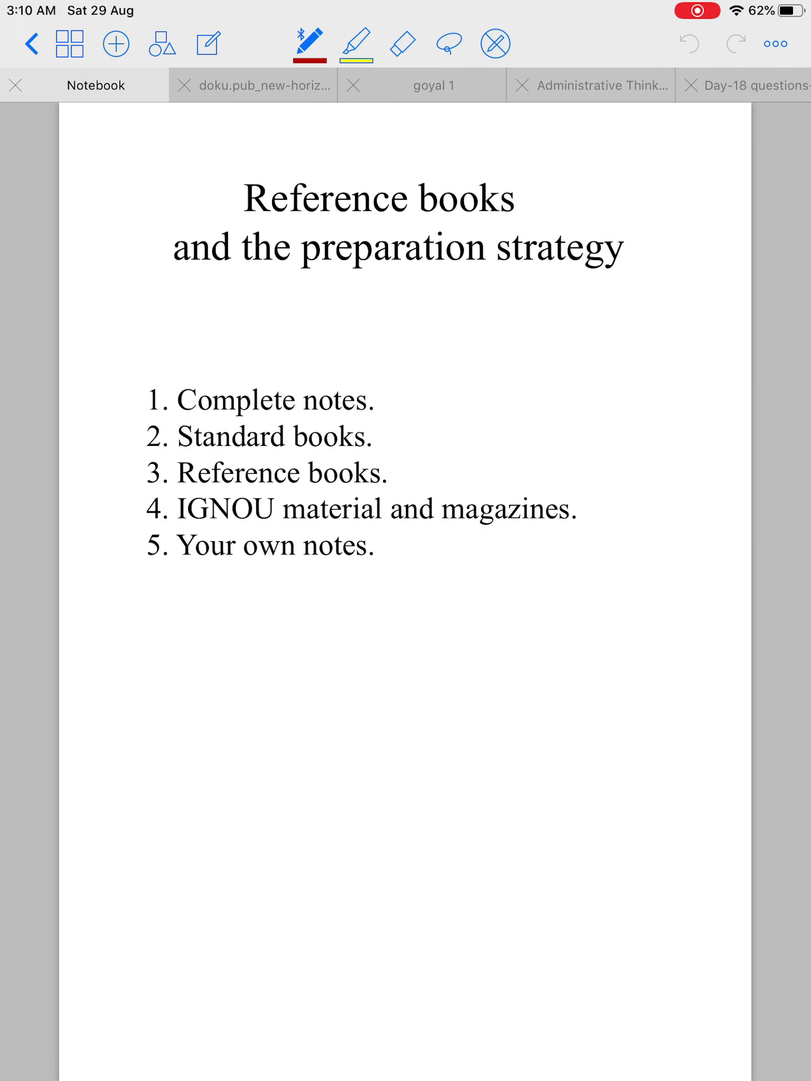
# - Draw a red brace beside the reference list and box 'Complete notes' with an arrow
pyautogui.moveTo(154, 370)
pyautogui.mouseDown()
pyautogui.moveTo(146, 363)
pyautogui.moveTo(122, 613)
pyautogui.moveTo(160, 642)
pyautogui.mouseUp()
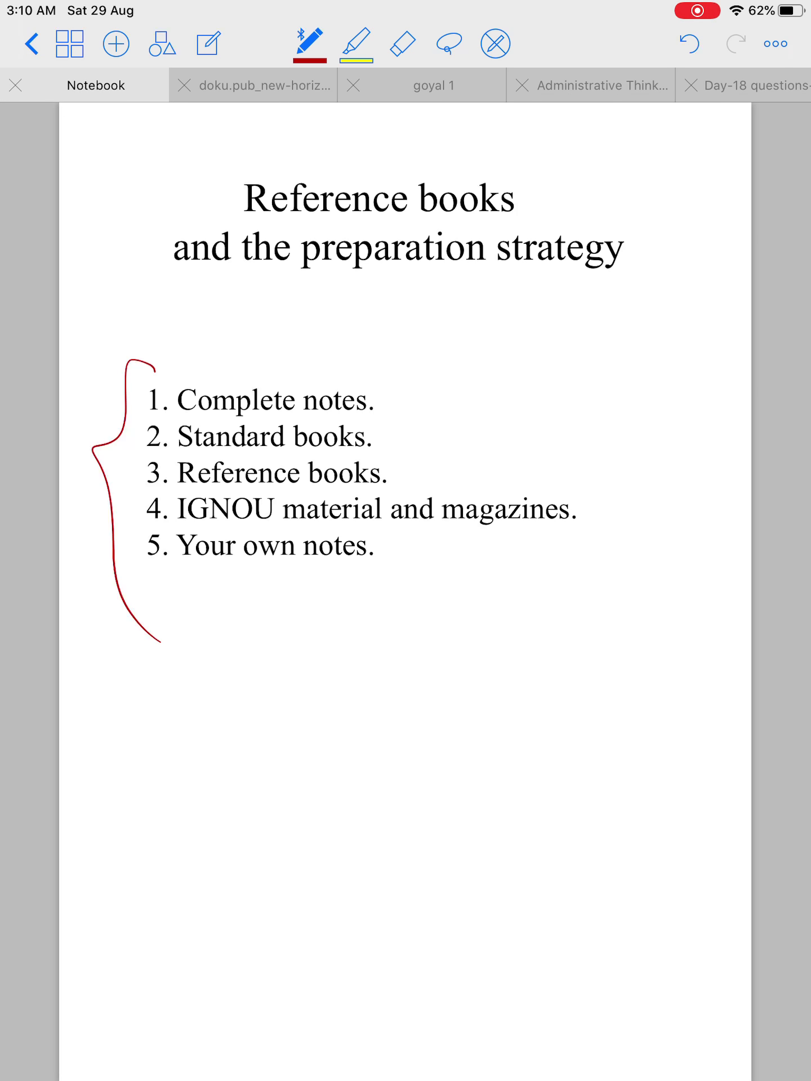
pyautogui.moveTo(361, 425)
pyautogui.mouseDown()
pyautogui.moveTo(110, 412)
pyautogui.moveTo(354, 367)
pyautogui.moveTo(342, 422)
pyautogui.mouseUp()
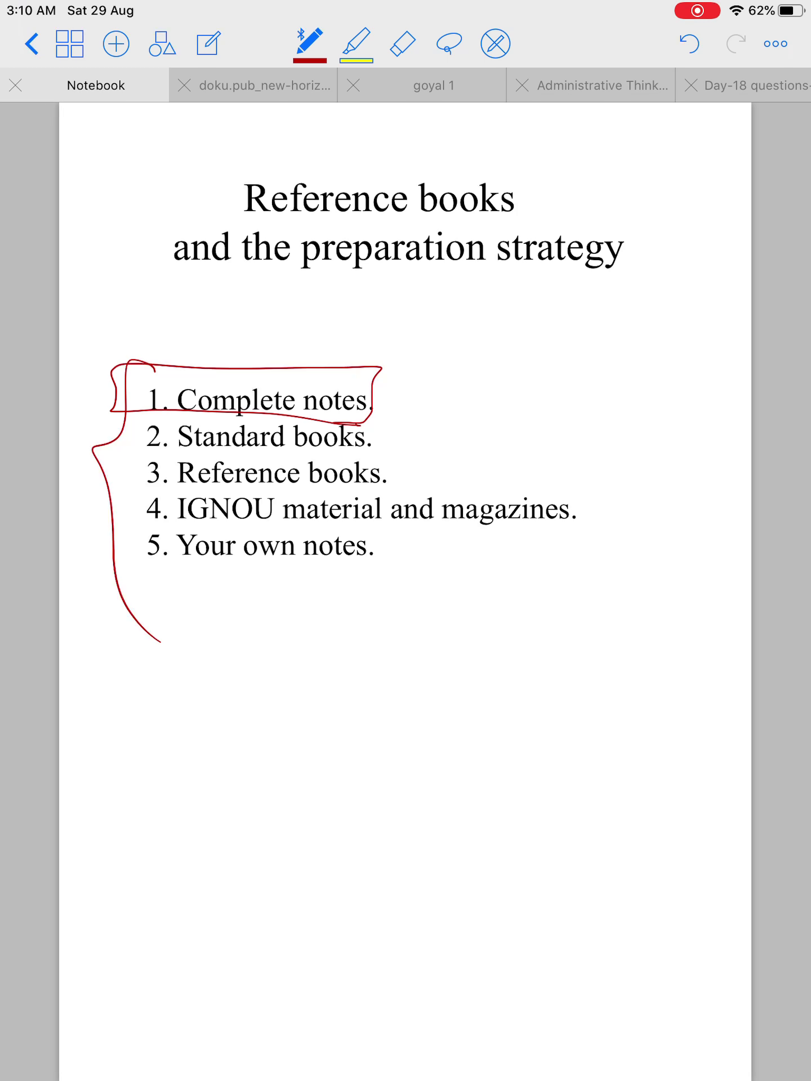
pyautogui.moveTo(330, 400)
pyautogui.mouseDown()
pyautogui.moveTo(432, 377)
pyautogui.moveTo(433, 393)
pyautogui.mouseUp()
pyautogui.moveTo(476, 338)
pyautogui.mouseDown()
pyautogui.moveTo(470, 356)
pyautogui.moveTo(502, 341)
pyautogui.mouseUp()
pyautogui.moveTo(463, 352); pyautogui.dragTo(478, 344)
# - Sketch a large wavy loop with a cube inside below the list
pyautogui.moveTo(613, 668)
pyautogui.mouseDown()
pyautogui.moveTo(483, 555)
pyautogui.moveTo(198, 673)
pyautogui.moveTo(374, 961)
pyautogui.moveTo(652, 755)
pyautogui.mouseUp()
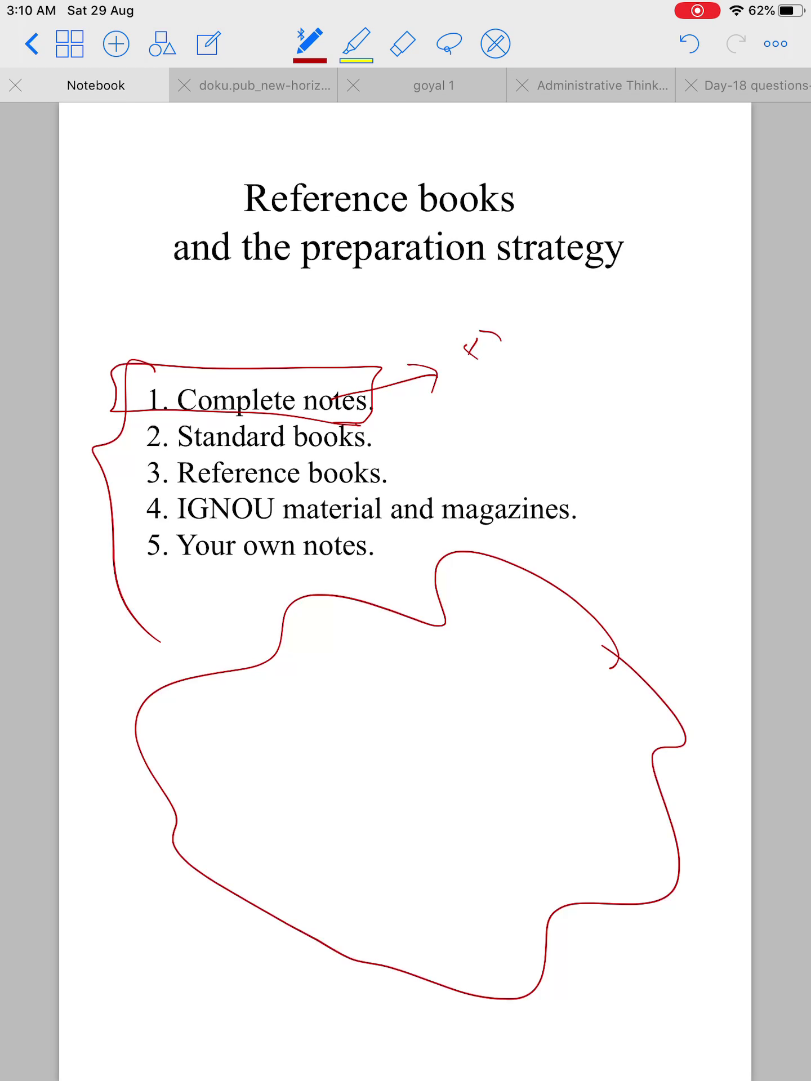
pyautogui.moveTo(539, 702)
pyautogui.mouseDown()
pyautogui.moveTo(436, 688)
pyautogui.moveTo(342, 785)
pyautogui.moveTo(332, 830)
pyautogui.moveTo(531, 729)
pyautogui.moveTo(412, 848)
pyautogui.moveTo(339, 828)
pyautogui.mouseUp()
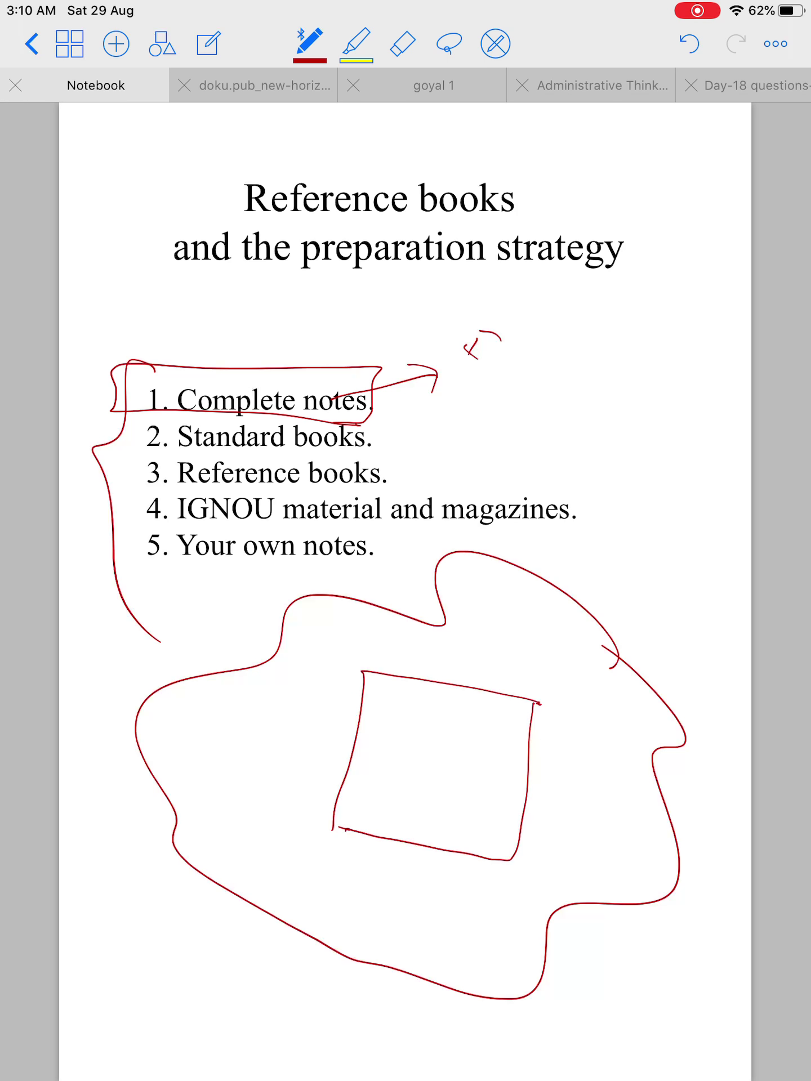
pyautogui.moveTo(534, 700); pyautogui.dragTo(560, 770)
pyautogui.moveTo(506, 848); pyautogui.dragTo(521, 892)
pyautogui.moveTo(333, 823); pyautogui.dragTo(356, 883)
pyautogui.moveTo(571, 757)
pyautogui.mouseDown()
pyautogui.moveTo(521, 911)
pyautogui.moveTo(339, 874)
pyautogui.moveTo(344, 833)
pyautogui.mouseUp()
pyautogui.moveTo(513, 880); pyautogui.dragTo(523, 910)
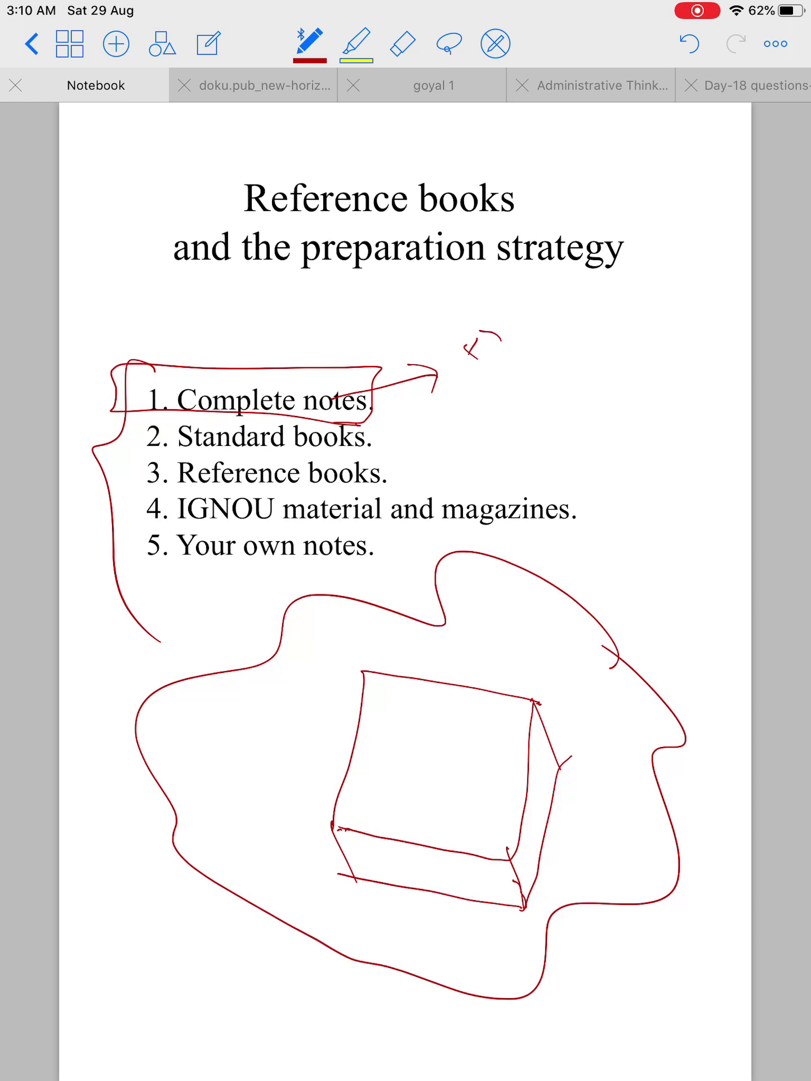
pyautogui.moveTo(326, 821); pyautogui.dragTo(337, 827)
# - Outline 'Complete notes' again and add strokes beside items 1 and 2
pyautogui.moveTo(147, 407)
pyautogui.mouseDown()
pyautogui.moveTo(103, 405)
pyautogui.moveTo(264, 363)
pyautogui.moveTo(372, 408)
pyautogui.moveTo(304, 415)
pyautogui.mouseUp()
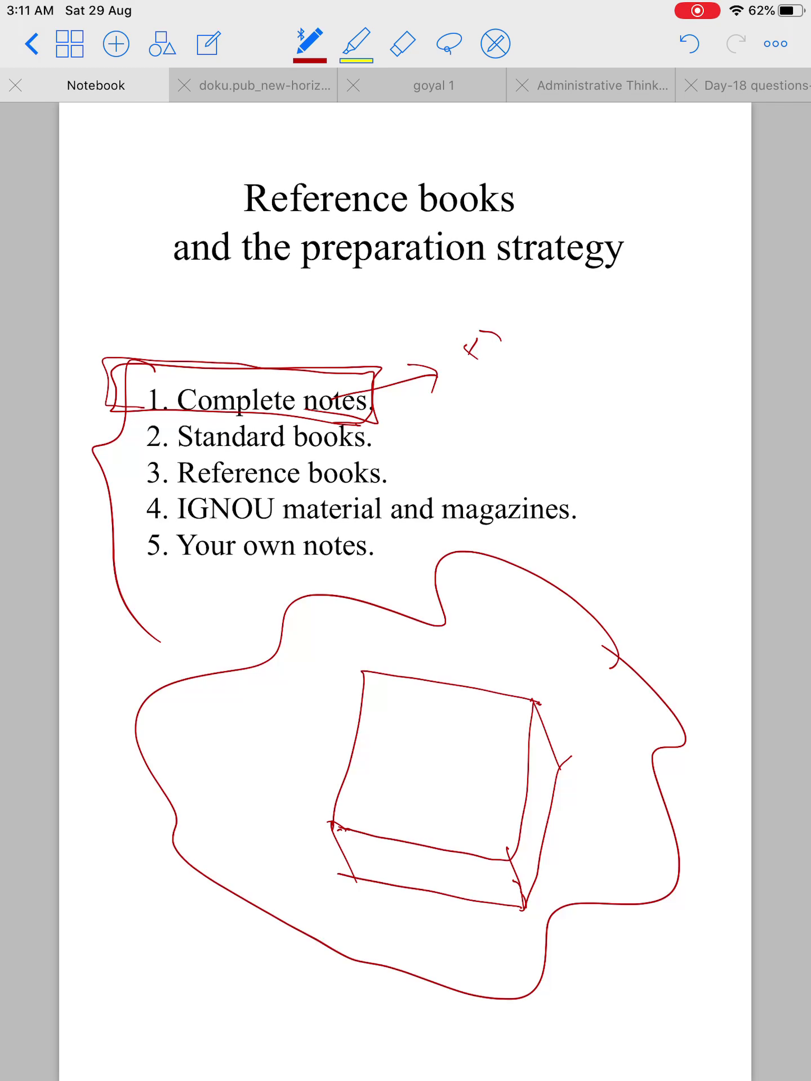
pyautogui.moveTo(96, 394); pyautogui.dragTo(125, 414)
pyautogui.moveTo(355, 431)
pyautogui.mouseDown()
pyautogui.moveTo(376, 452)
pyautogui.moveTo(483, 412)
pyautogui.mouseUp()
# - Underline and box 'Standard books', with a curving stroke and hash marks nearby
pyautogui.moveTo(309, 451); pyautogui.dragTo(128, 434)
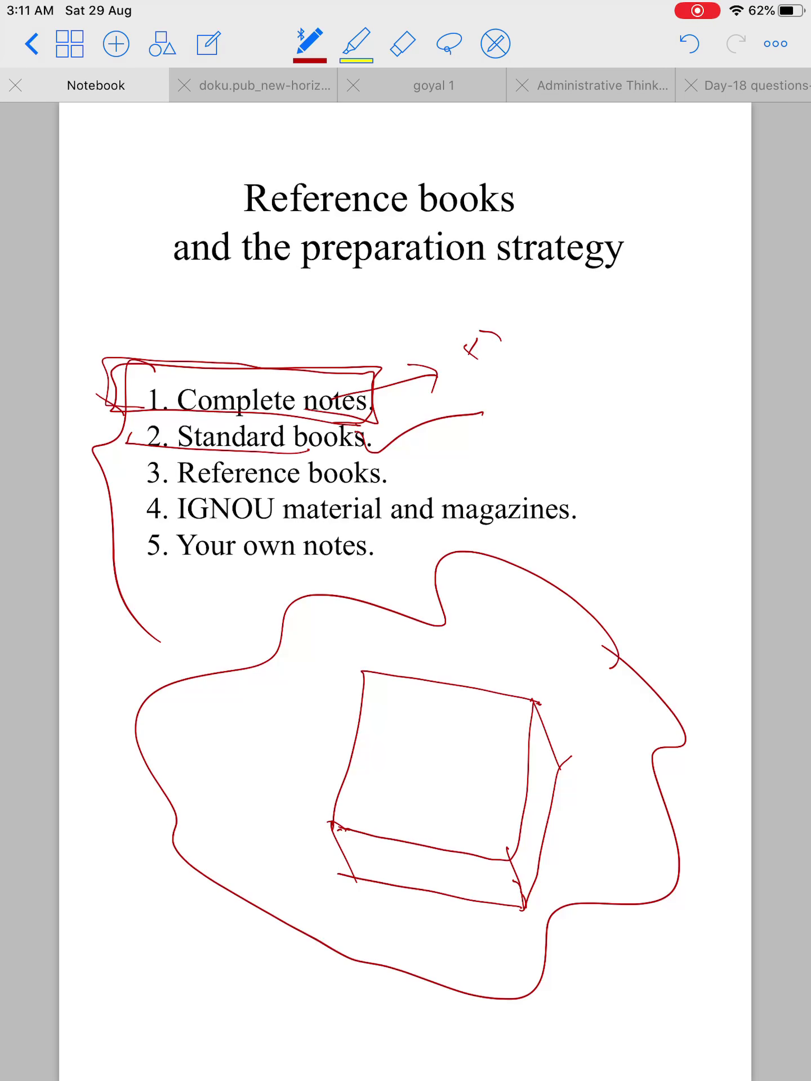
pyautogui.moveTo(256, 450)
pyautogui.mouseDown()
pyautogui.moveTo(395, 462)
pyautogui.moveTo(265, 422)
pyautogui.moveTo(133, 446)
pyautogui.mouseUp()
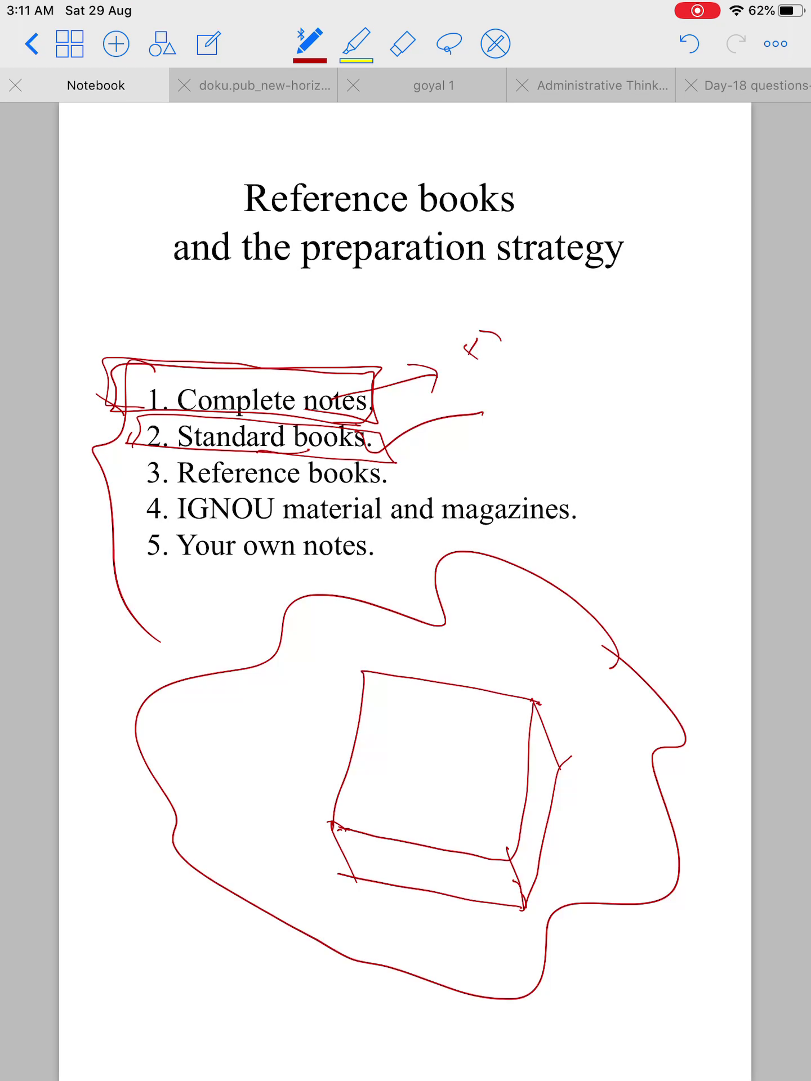
pyautogui.moveTo(367, 492); pyautogui.dragTo(501, 459)
pyautogui.moveTo(436, 451)
pyautogui.mouseDown()
pyautogui.moveTo(460, 475)
pyautogui.moveTo(446, 479)
pyautogui.mouseUp()
# - Underline and box the IGNOU material item with an arrow pointing down-right
pyautogui.moveTo(527, 533); pyautogui.dragTo(160, 517)
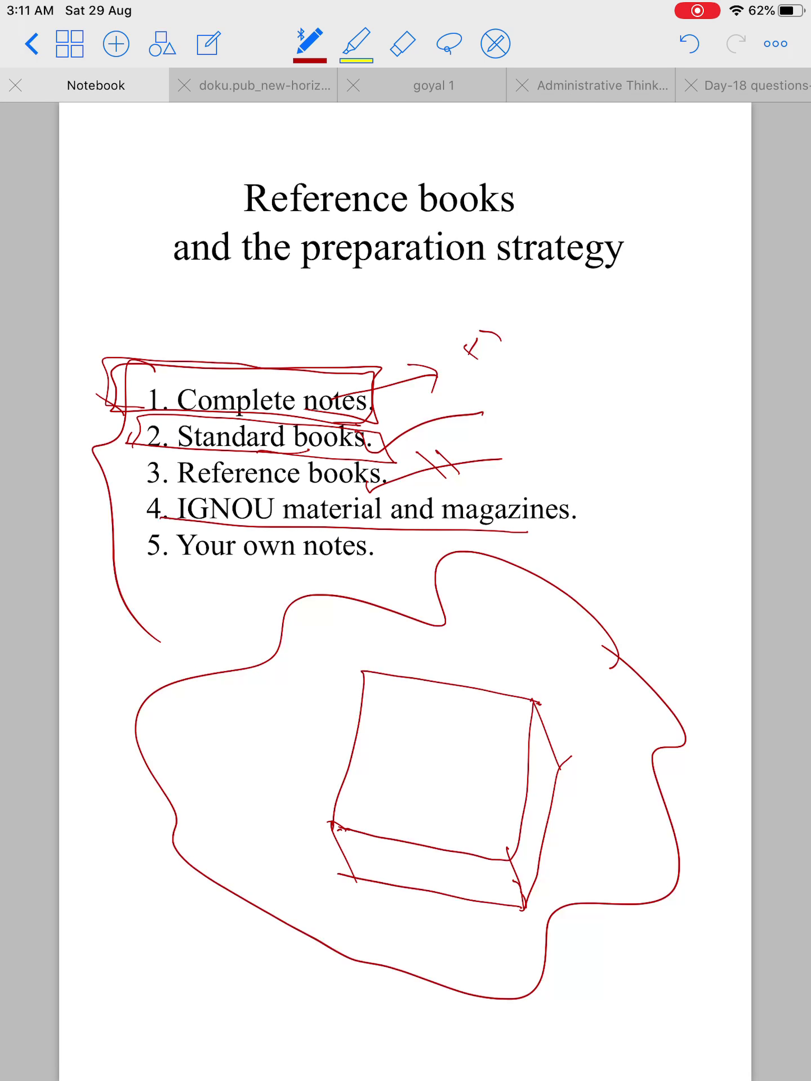
pyautogui.moveTo(519, 529)
pyautogui.mouseDown()
pyautogui.moveTo(598, 532)
pyautogui.moveTo(567, 488)
pyautogui.moveTo(118, 492)
pyautogui.moveTo(117, 530)
pyautogui.mouseUp()
pyautogui.moveTo(116, 530); pyautogui.dragTo(208, 520)
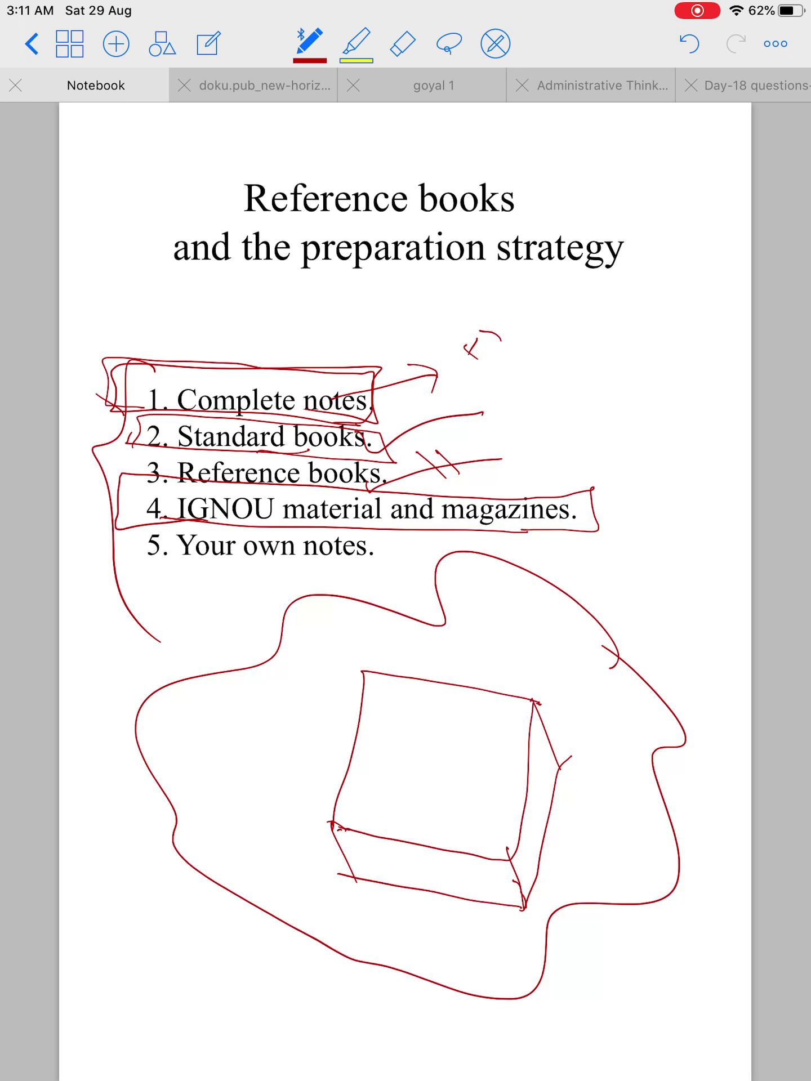
pyautogui.moveTo(584, 520); pyautogui.dragTo(648, 577)
pyautogui.moveTo(648, 577); pyautogui.dragTo(588, 562)
# - Scribble notes at the arrow tip and add marks below 'Your own notes'
pyautogui.moveTo(641, 581); pyautogui.dragTo(687, 593)
pyautogui.moveTo(657, 595)
pyautogui.mouseDown()
pyautogui.moveTo(661, 614)
pyautogui.moveTo(700, 628)
pyautogui.moveTo(700, 648)
pyautogui.mouseUp()
pyautogui.moveTo(703, 639)
pyautogui.mouseDown()
pyautogui.moveTo(710, 654)
pyautogui.moveTo(694, 672)
pyautogui.mouseUp()
pyautogui.moveTo(616, 622); pyautogui.dragTo(641, 617)
pyautogui.moveTo(620, 625)
pyautogui.mouseDown()
pyautogui.moveTo(622, 641)
pyautogui.moveTo(658, 642)
pyautogui.moveTo(643, 651)
pyautogui.mouseUp()
pyautogui.moveTo(669, 670); pyautogui.dragTo(693, 684)
pyautogui.moveTo(645, 669)
pyautogui.mouseDown()
pyautogui.moveTo(692, 725)
pyautogui.moveTo(680, 717)
pyautogui.mouseUp()
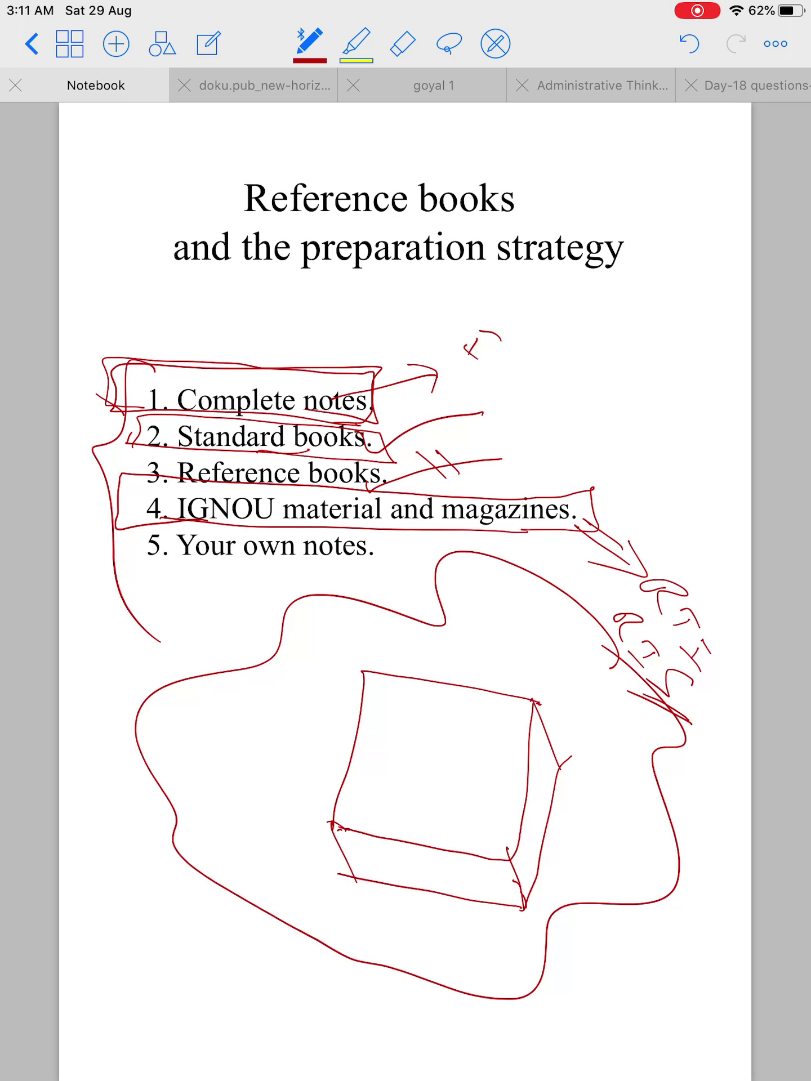
pyautogui.moveTo(149, 574); pyautogui.dragTo(184, 590)
# - Draw curved margin strokes along items 1–5 and loop around item 5
pyautogui.moveTo(146, 387); pyautogui.dragTo(73, 440)
pyautogui.moveTo(151, 420); pyautogui.dragTo(82, 473)
pyautogui.moveTo(154, 461)
pyautogui.mouseDown()
pyautogui.moveTo(103, 475)
pyautogui.moveTo(93, 507)
pyautogui.moveTo(107, 538)
pyautogui.mouseUp()
pyautogui.moveTo(67, 458); pyautogui.dragTo(112, 555)
pyautogui.moveTo(119, 542)
pyautogui.mouseDown()
pyautogui.moveTo(133, 571)
pyautogui.moveTo(72, 554)
pyautogui.moveTo(108, 607)
pyautogui.mouseUp()
pyautogui.moveTo(155, 633)
pyautogui.mouseDown()
pyautogui.moveTo(170, 639)
pyautogui.moveTo(158, 635)
pyautogui.mouseUp()
pyautogui.moveTo(118, 630); pyautogui.dragTo(172, 651)
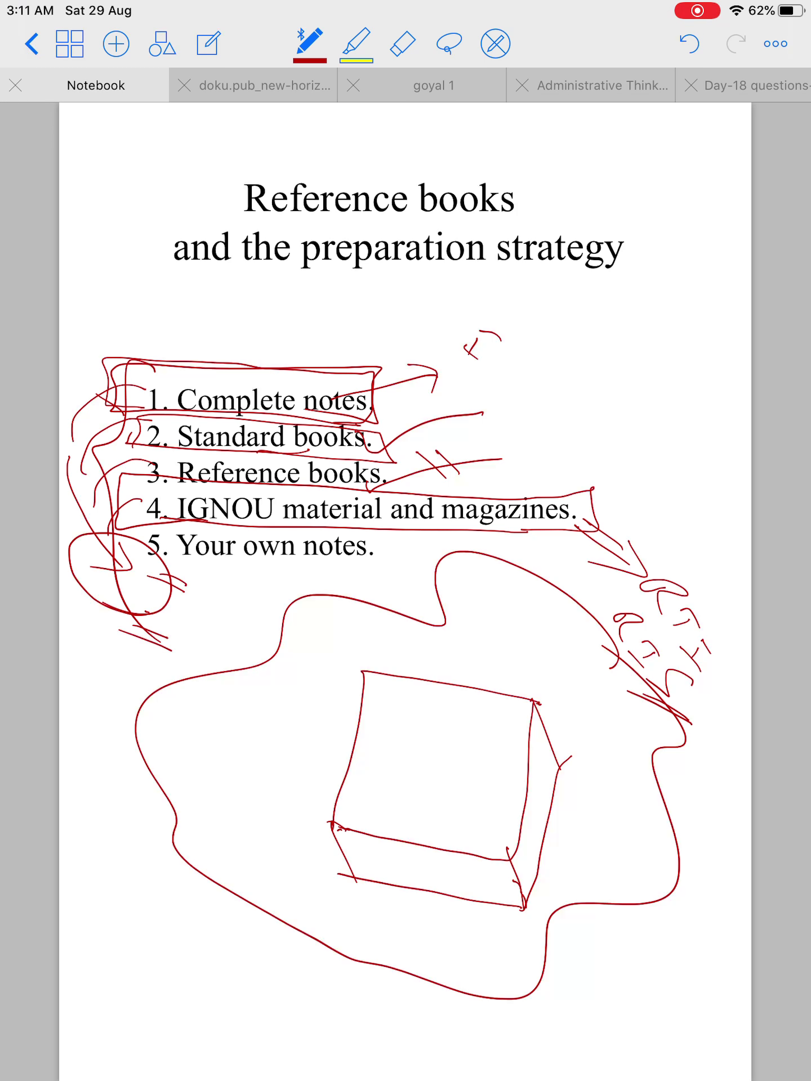
# - On the syllabus page, underline Administrative theory, line the margin, and circle accountability words
pyautogui.moveTo(591, 761); pyautogui.dragTo(211, 760)
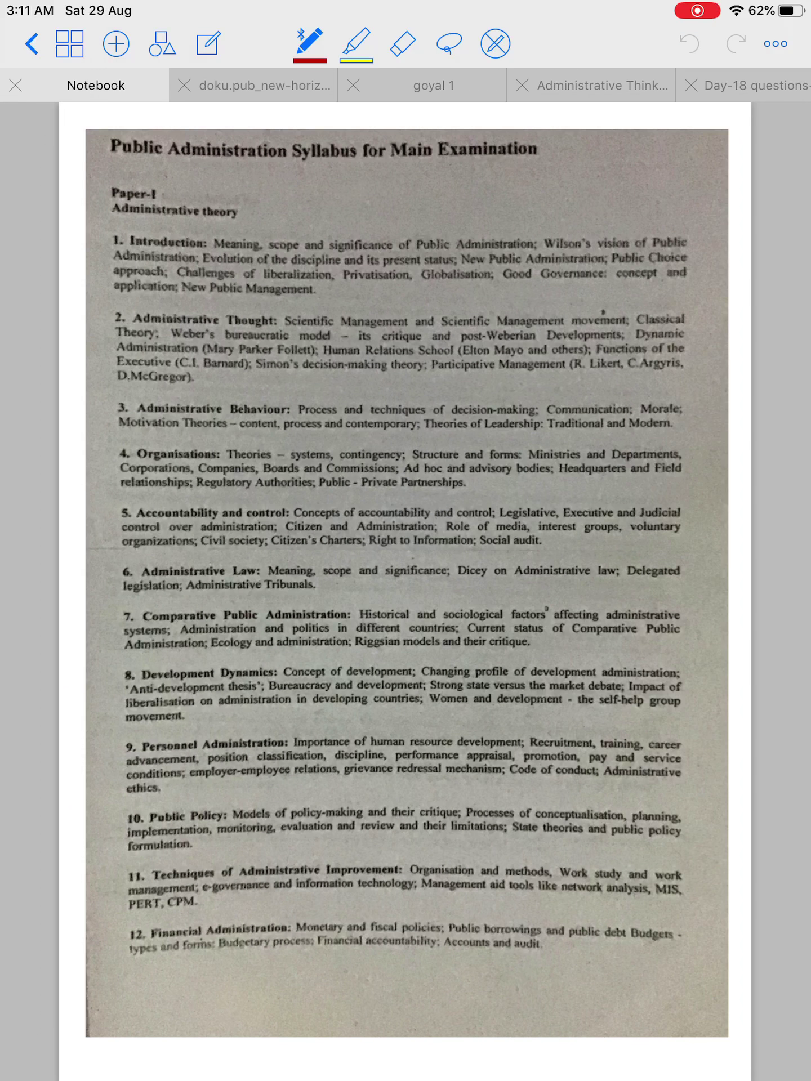
pyautogui.moveTo(106, 214); pyautogui.dragTo(203, 225)
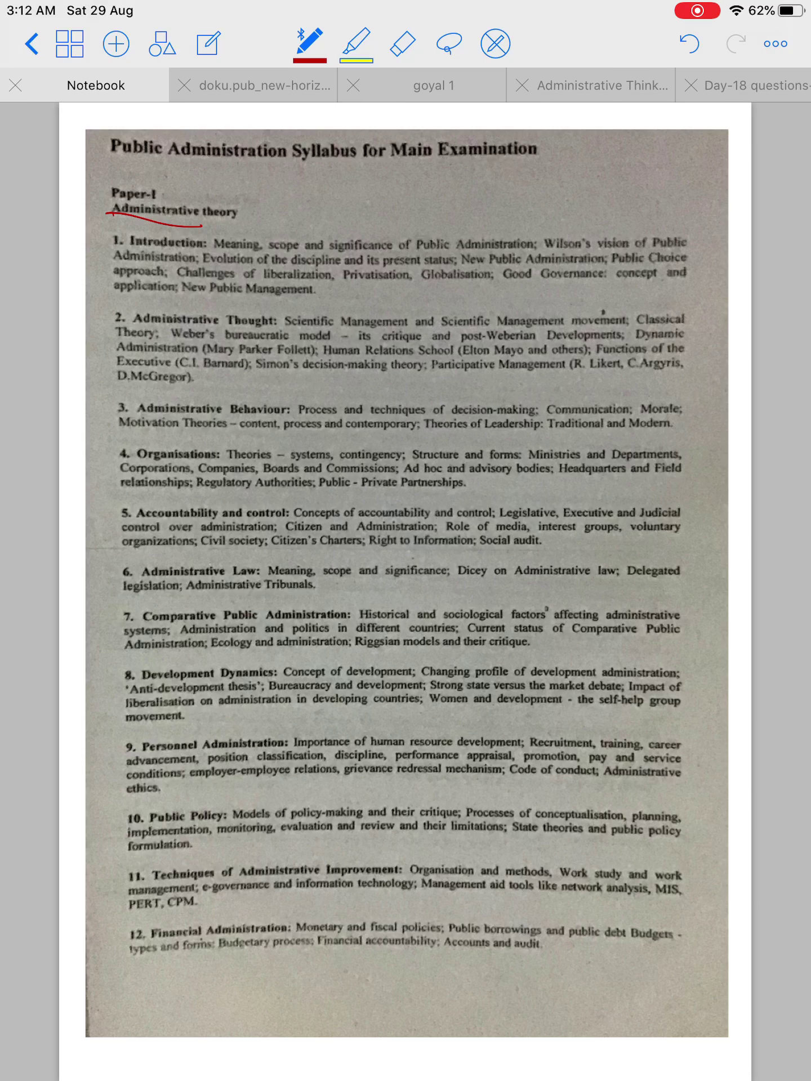
pyautogui.moveTo(106, 227)
pyautogui.mouseDown()
pyautogui.moveTo(136, 246)
pyautogui.moveTo(127, 583)
pyautogui.moveTo(158, 952)
pyautogui.mouseUp()
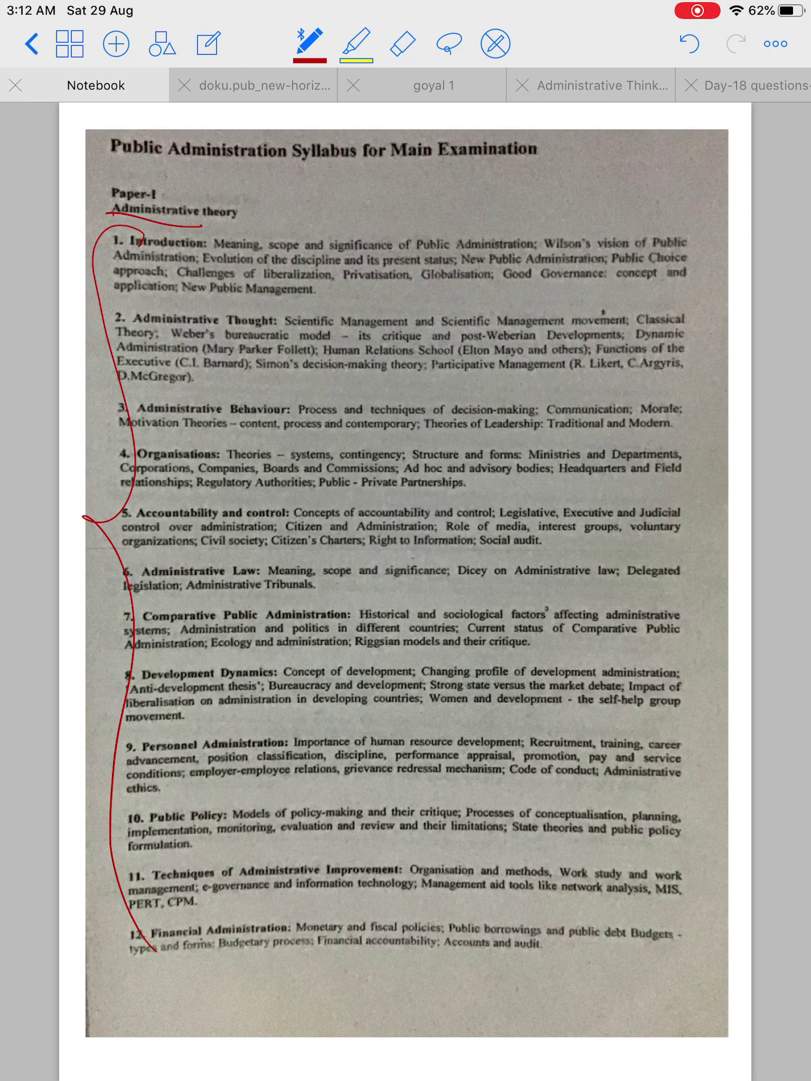
pyautogui.moveTo(447, 529)
pyautogui.mouseDown()
pyautogui.moveTo(467, 560)
pyautogui.moveTo(491, 541)
pyautogui.moveTo(508, 592)
pyautogui.mouseUp()
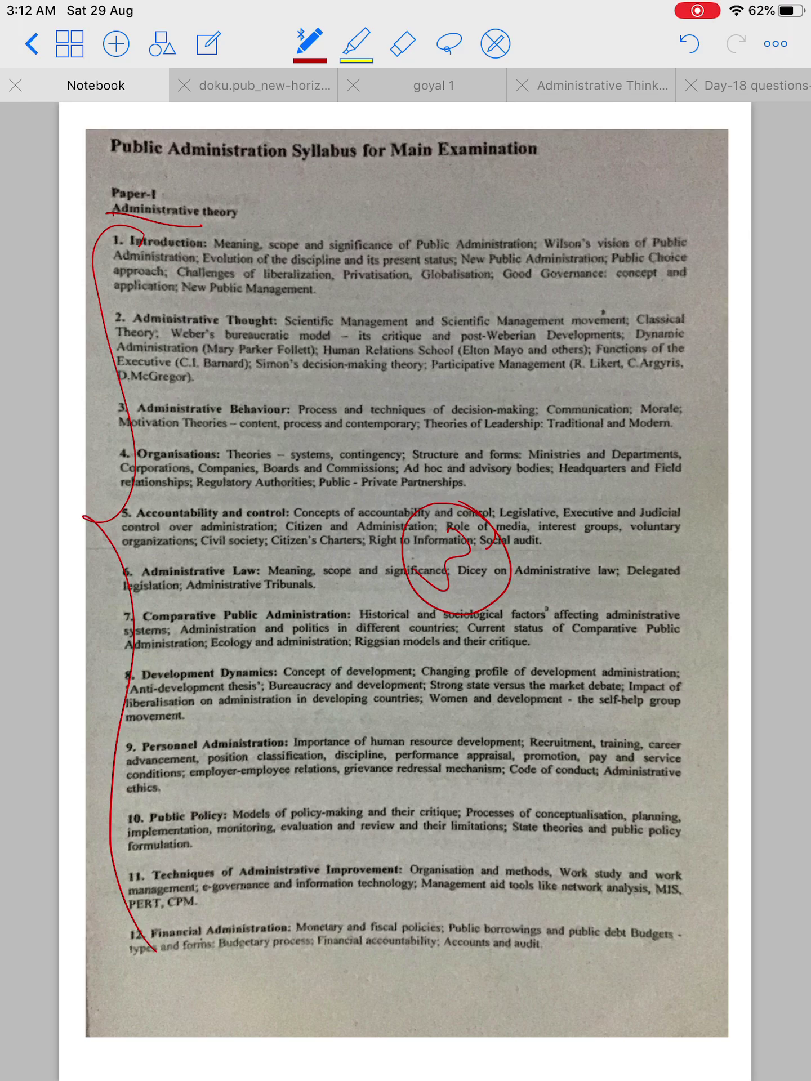
pyautogui.moveTo(493, 657)
pyautogui.mouseDown()
pyautogui.moveTo(530, 658)
pyautogui.moveTo(527, 722)
pyautogui.moveTo(589, 782)
pyautogui.moveTo(588, 812)
pyautogui.moveTo(499, 652)
pyautogui.moveTo(474, 659)
pyautogui.moveTo(510, 652)
pyautogui.moveTo(446, 681)
pyautogui.moveTo(439, 709)
pyautogui.mouseUp()
# - Loop words in items 7–9, including 'Strong', 'Women' and the human resource phrase
pyautogui.moveTo(413, 692)
pyautogui.mouseDown()
pyautogui.moveTo(467, 652)
pyautogui.moveTo(415, 706)
pyautogui.mouseUp()
pyautogui.moveTo(446, 737)
pyautogui.mouseDown()
pyautogui.moveTo(485, 725)
pyautogui.moveTo(455, 760)
pyautogui.moveTo(497, 836)
pyautogui.moveTo(542, 894)
pyautogui.mouseUp()
pyautogui.moveTo(359, 717); pyautogui.dragTo(343, 759)
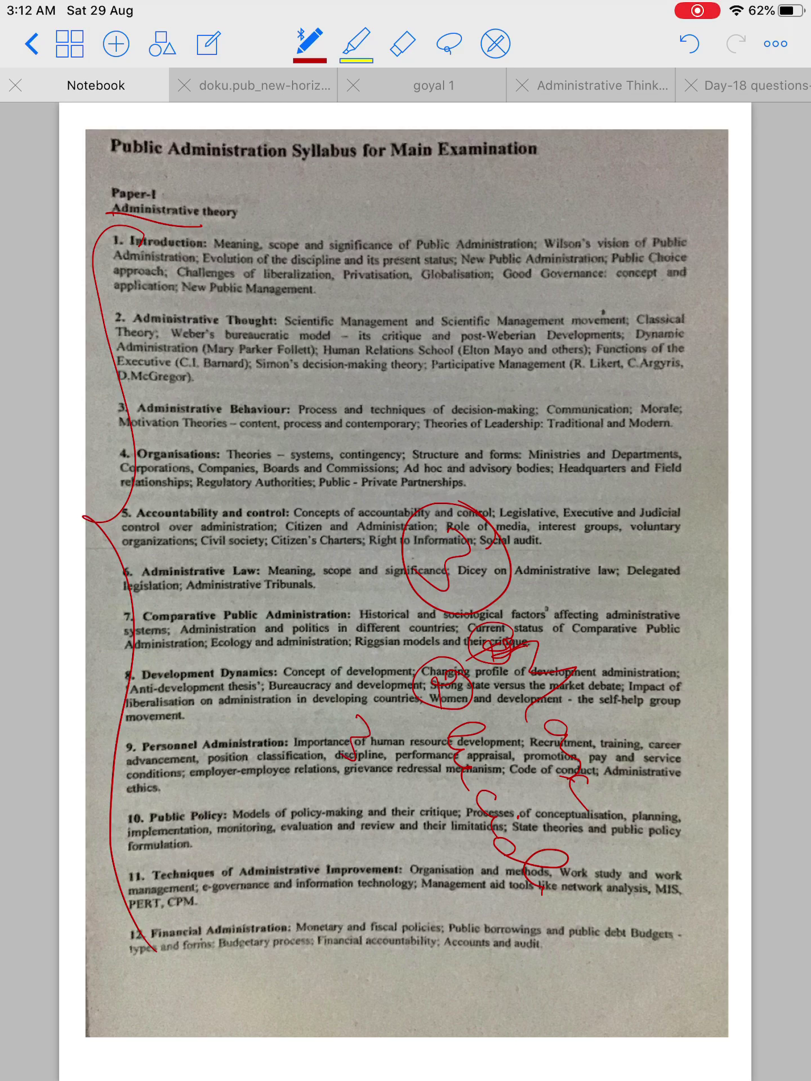
pyautogui.moveTo(384, 702)
pyautogui.mouseDown()
pyautogui.moveTo(372, 779)
pyautogui.moveTo(397, 710)
pyautogui.mouseUp()
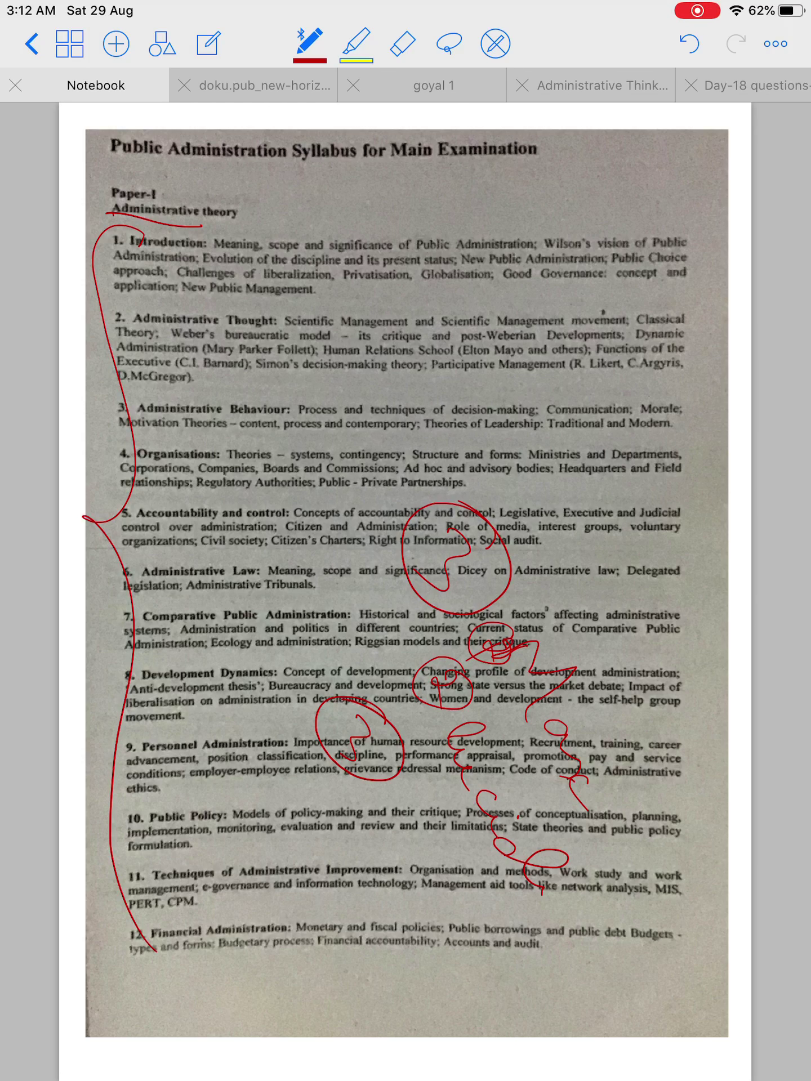
pyautogui.moveTo(370, 813)
pyautogui.mouseDown()
pyautogui.moveTo(401, 861)
pyautogui.moveTo(404, 882)
pyautogui.mouseUp()
# - Squiggle over the Public Policy and Personnel Administration topics, then turn to Paper 1
pyautogui.moveTo(465, 911)
pyautogui.mouseDown()
pyautogui.moveTo(431, 889)
pyautogui.moveTo(426, 938)
pyautogui.moveTo(389, 940)
pyautogui.mouseUp()
pyautogui.moveTo(411, 799)
pyautogui.mouseDown()
pyautogui.moveTo(349, 824)
pyautogui.moveTo(406, 799)
pyautogui.mouseUp()
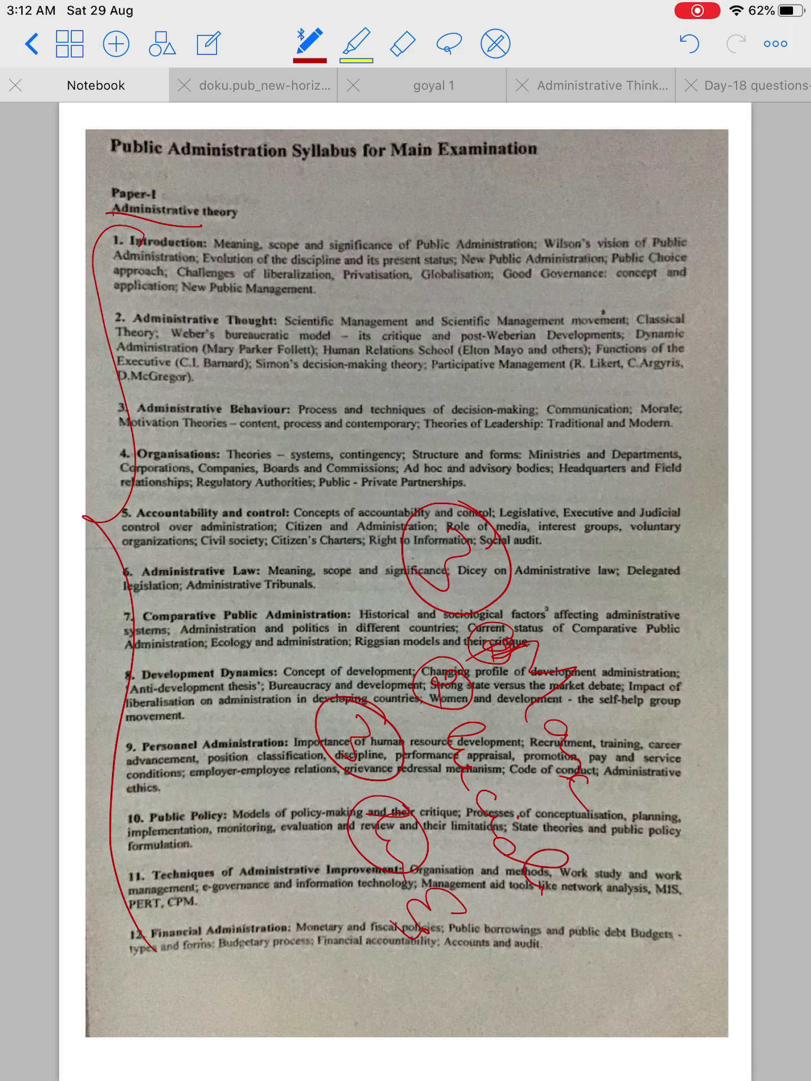
pyautogui.moveTo(499, 939)
pyautogui.mouseDown()
pyautogui.moveTo(474, 993)
pyautogui.moveTo(498, 1030)
pyautogui.moveTo(506, 1079)
pyautogui.moveTo(427, 955)
pyautogui.moveTo(541, 1077)
pyautogui.mouseUp()
pyautogui.moveTo(391, 971)
pyautogui.mouseDown()
pyautogui.moveTo(382, 970)
pyautogui.moveTo(384, 992)
pyautogui.moveTo(399, 1018)
pyautogui.mouseUp()
pyautogui.moveTo(379, 1024)
pyautogui.mouseDown()
pyautogui.moveTo(421, 1052)
pyautogui.moveTo(413, 1078)
pyautogui.moveTo(366, 1041)
pyautogui.moveTo(435, 1066)
pyautogui.mouseUp()
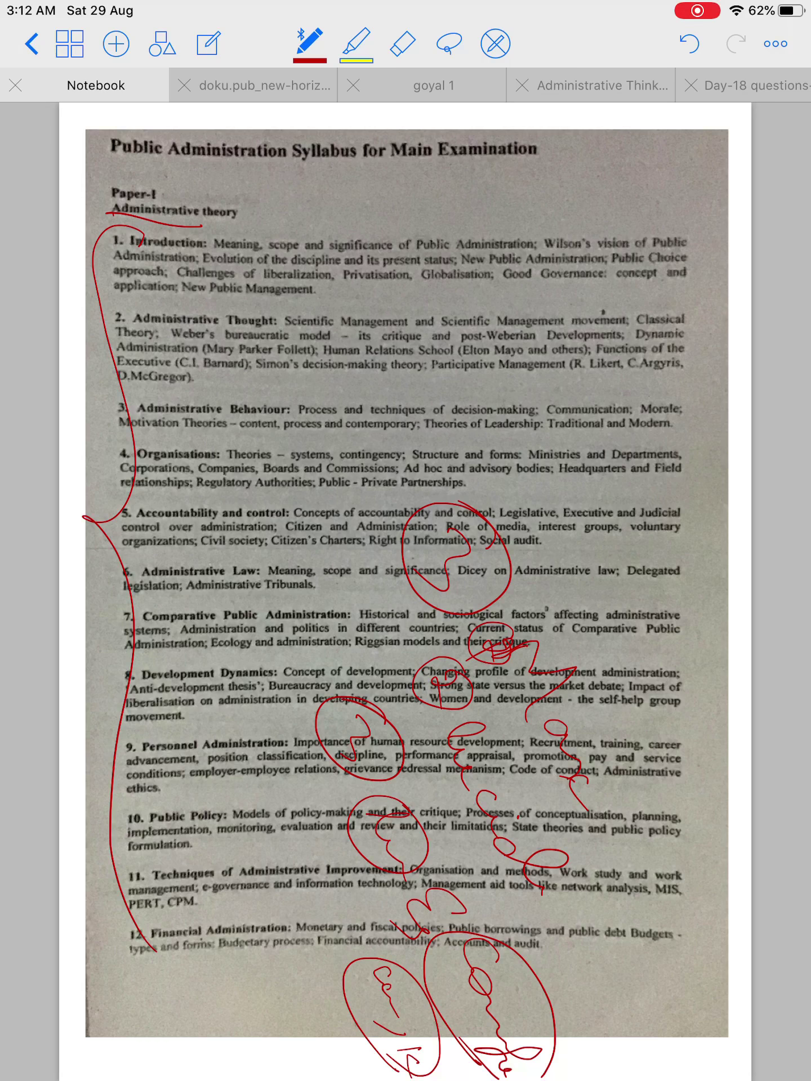
pyautogui.moveTo(524, 624)
pyautogui.mouseDown()
pyautogui.moveTo(430, 613)
pyautogui.moveTo(312, 642)
pyautogui.moveTo(270, 790)
pyautogui.mouseUp()
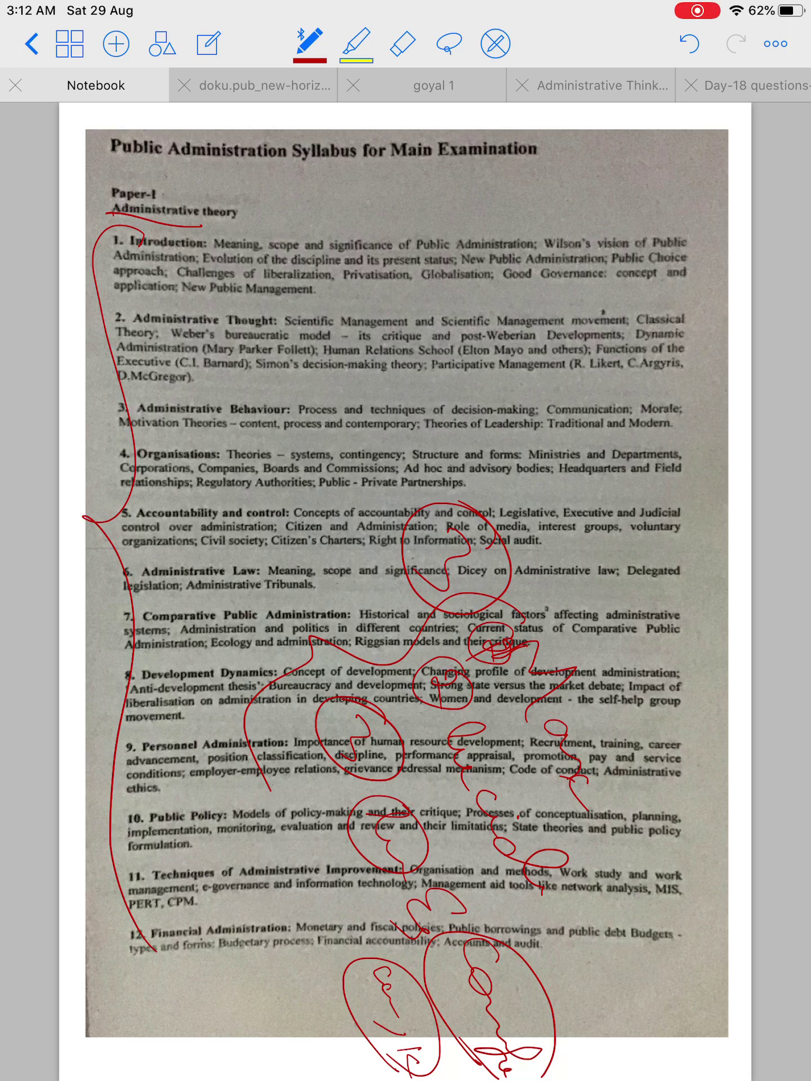
pyautogui.moveTo(635, 591); pyautogui.dragTo(212, 592)
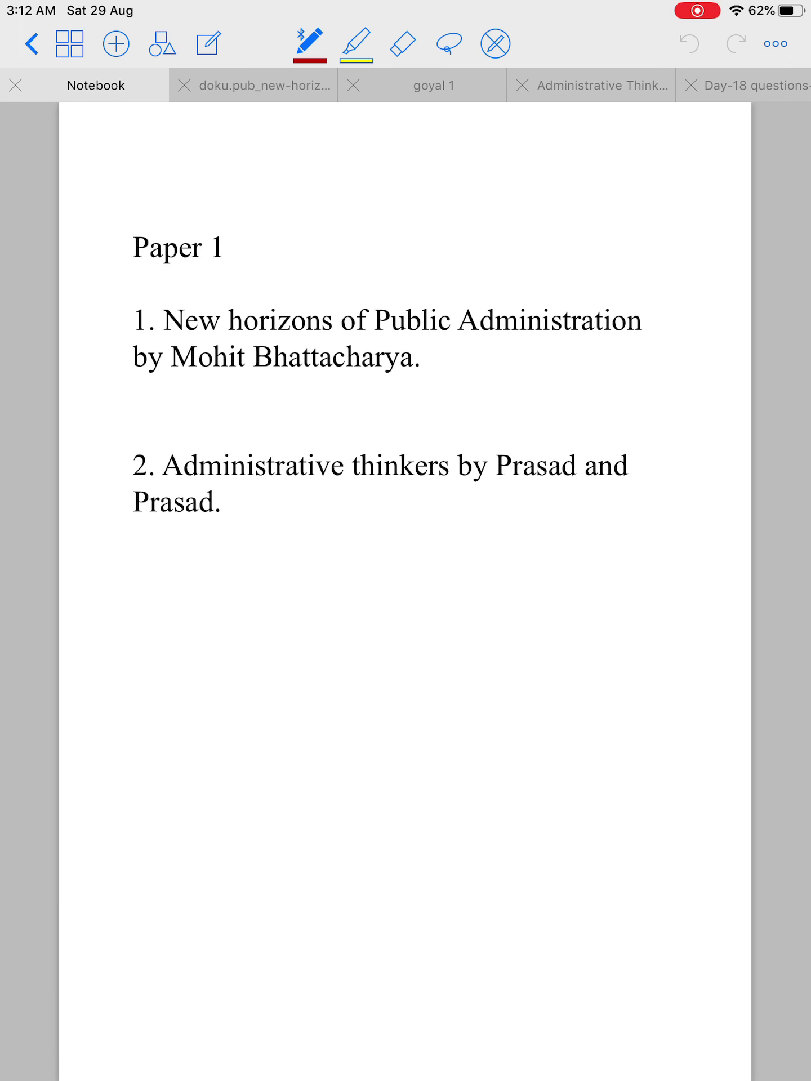
# - Underline the Bhattacharya book's title and author in red and tick beside it
pyautogui.moveTo(412, 338); pyautogui.dragTo(218, 330)
pyautogui.moveTo(350, 387); pyautogui.dragTo(217, 372)
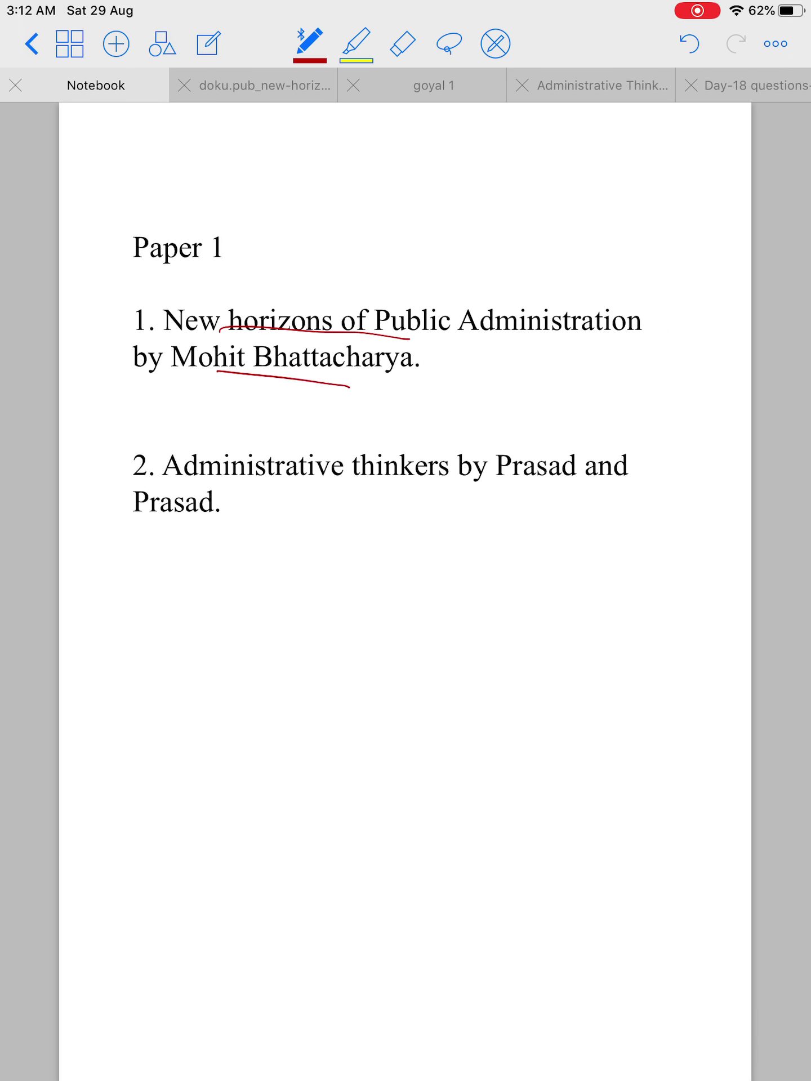
pyautogui.moveTo(120, 368); pyautogui.dragTo(149, 386)
pyautogui.moveTo(107, 368); pyautogui.dragTo(149, 392)
pyautogui.click(265, 84)
pyautogui.hscroll(-2, 414, 592)
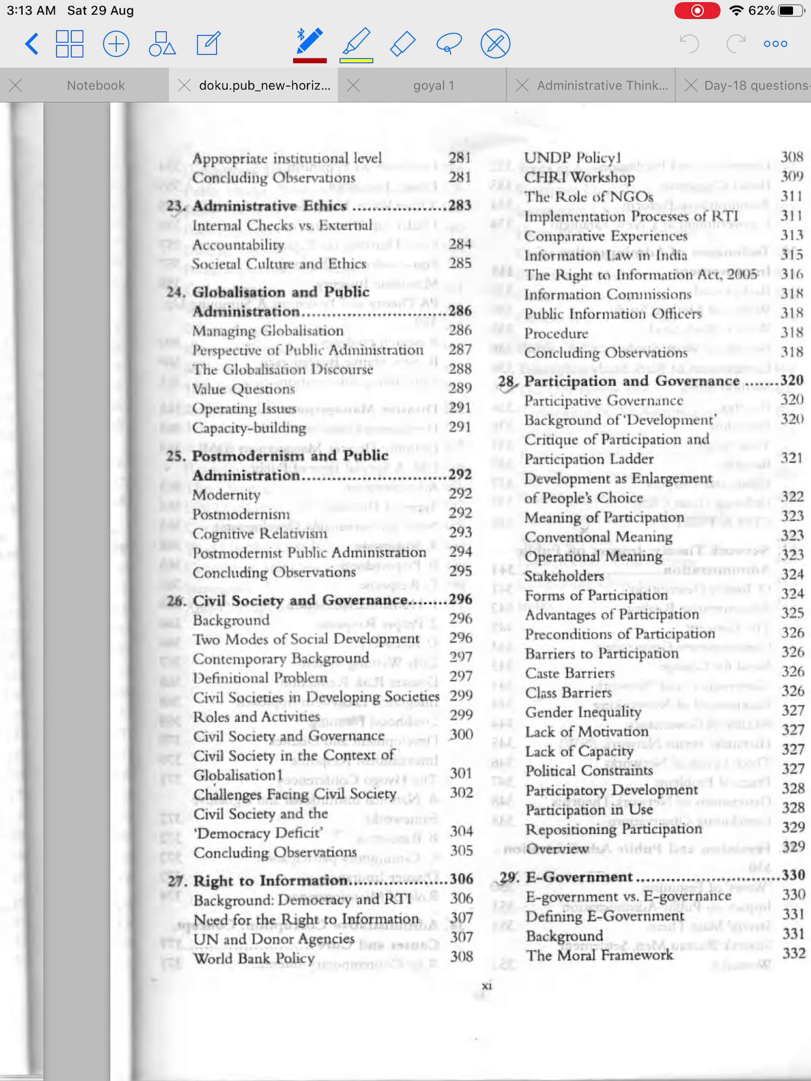
pyautogui.scroll(10, 406, 591)
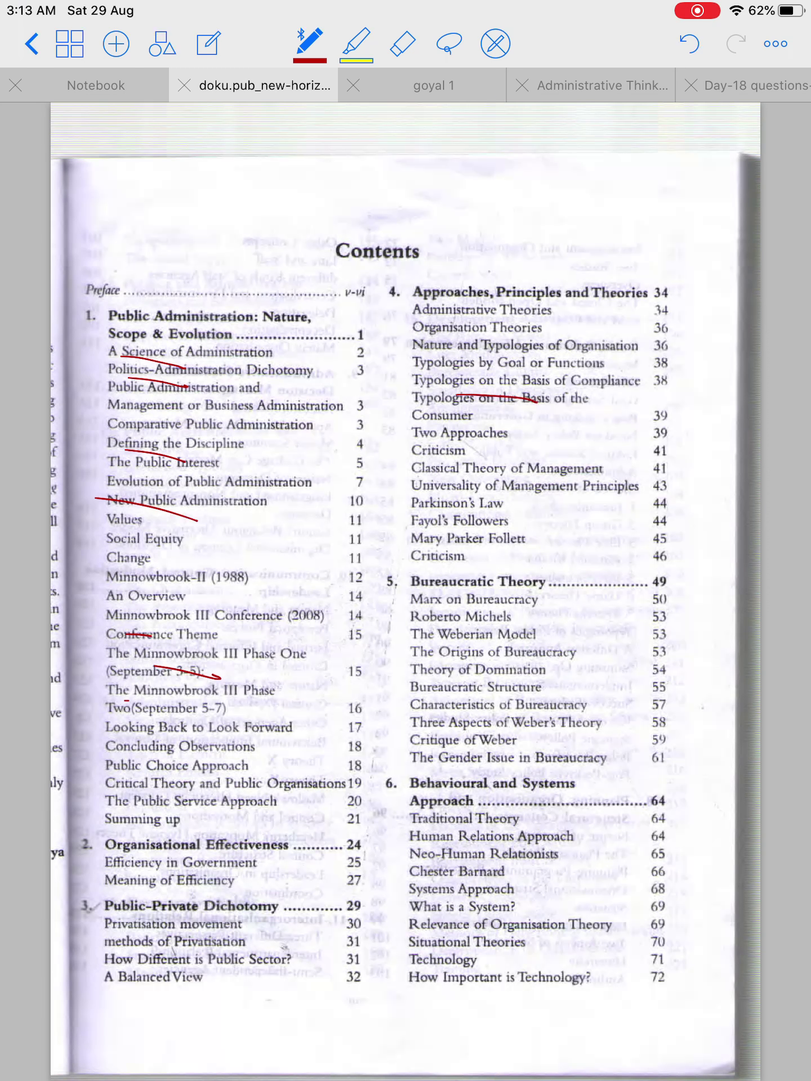
# - Underline Criticism, The Weberian Model, Basic Interest and Evolution, and Later Modifications
pyautogui.moveTo(415, 457); pyautogui.dragTo(519, 461)
pyautogui.moveTo(500, 633); pyautogui.dragTo(513, 639)
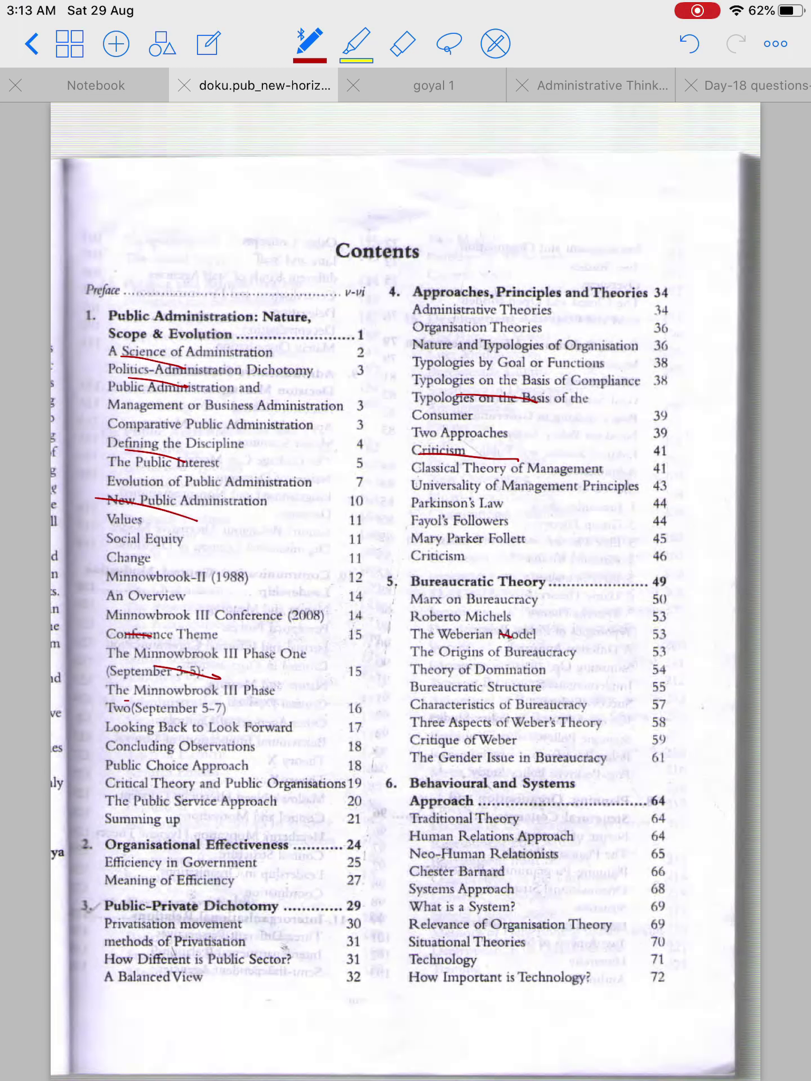
pyautogui.scroll(-10, 406, 592)
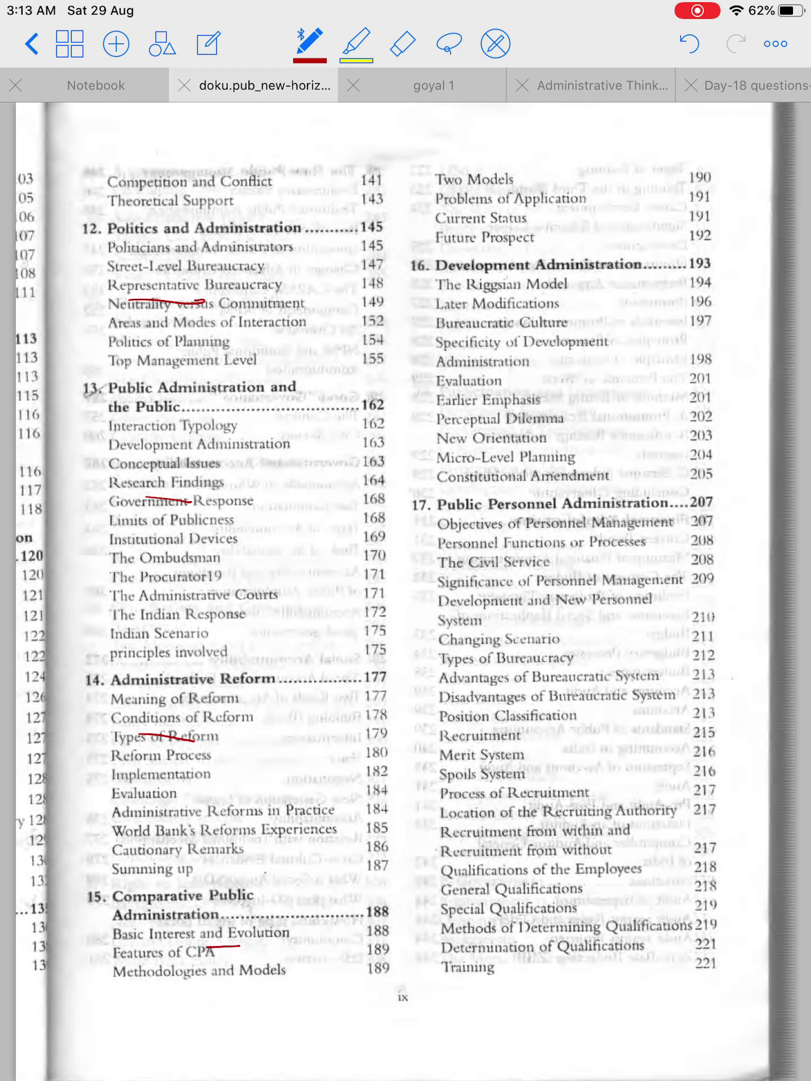
pyautogui.moveTo(115, 932); pyautogui.dragTo(241, 945)
pyautogui.moveTo(606, 291); pyautogui.dragTo(462, 321)
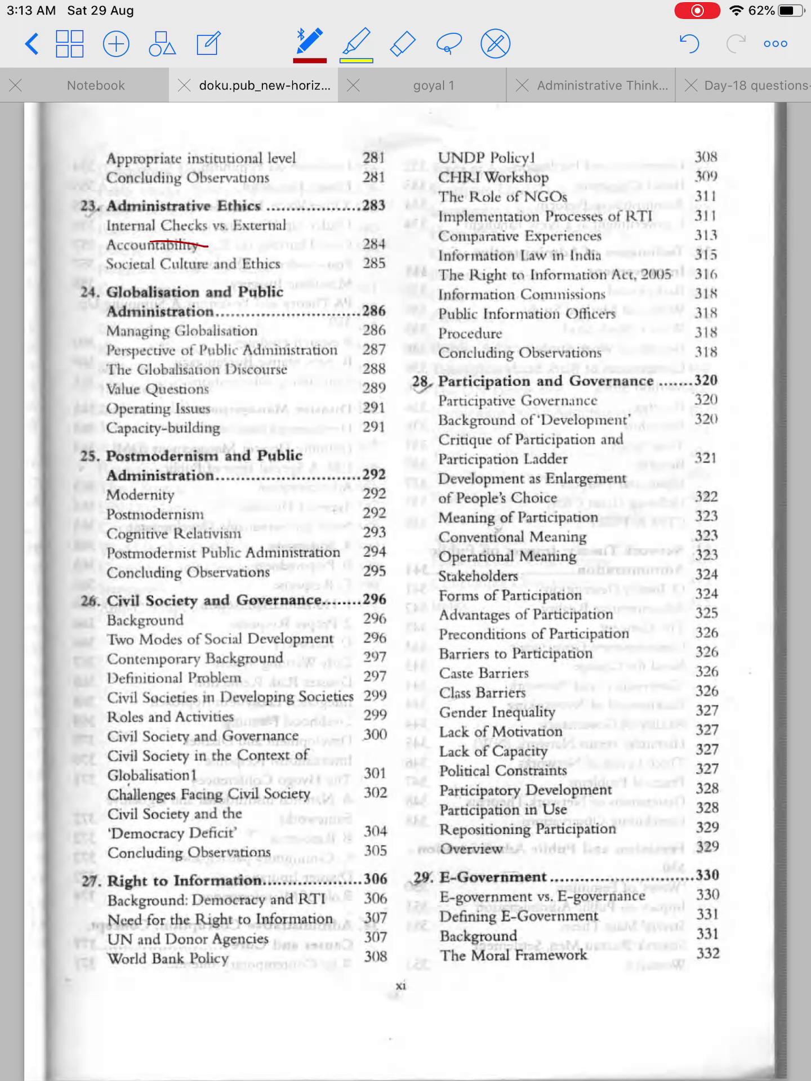
# - Mark Cognitive Relativism and civil society entries, then mark under Prasad's book
pyautogui.moveTo(176, 539); pyautogui.dragTo(240, 532)
pyautogui.moveTo(159, 754); pyautogui.dragTo(228, 760)
pyautogui.moveTo(495, 345); pyautogui.dragTo(563, 357)
pyautogui.moveTo(441, 630); pyautogui.dragTo(576, 653)
pyautogui.scroll(-10, 406, 592)
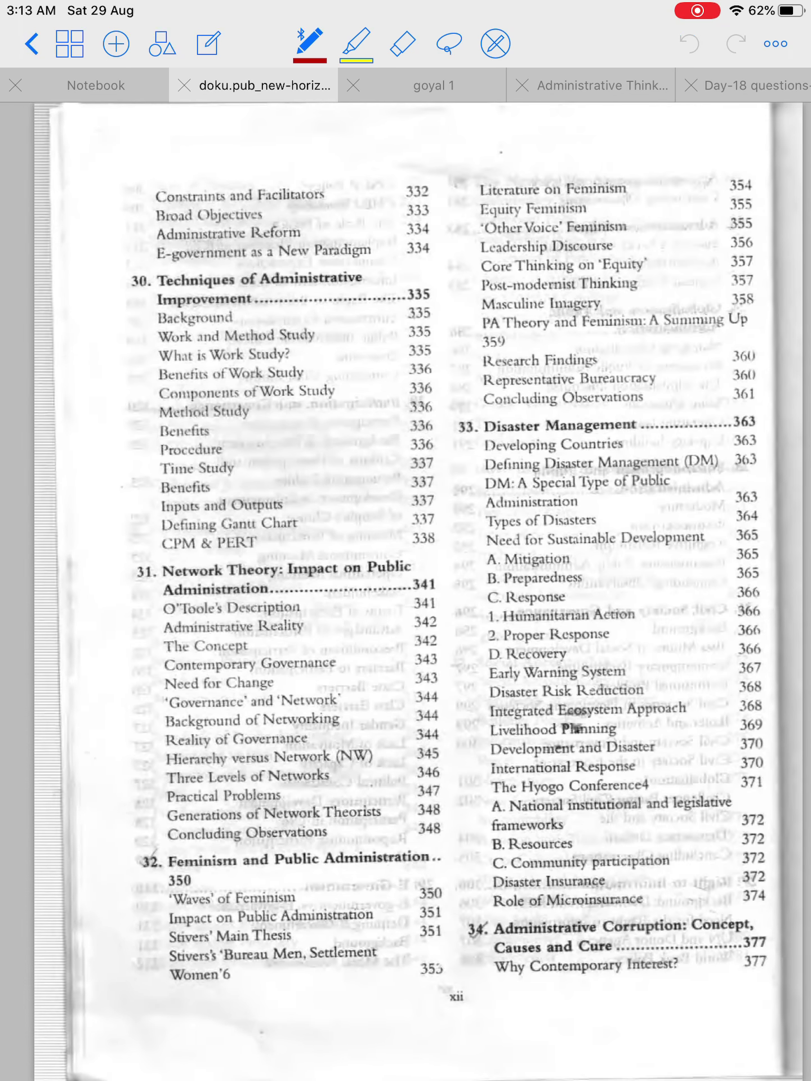
pyautogui.click(95, 85)
pyautogui.moveTo(131, 523); pyautogui.dragTo(160, 539)
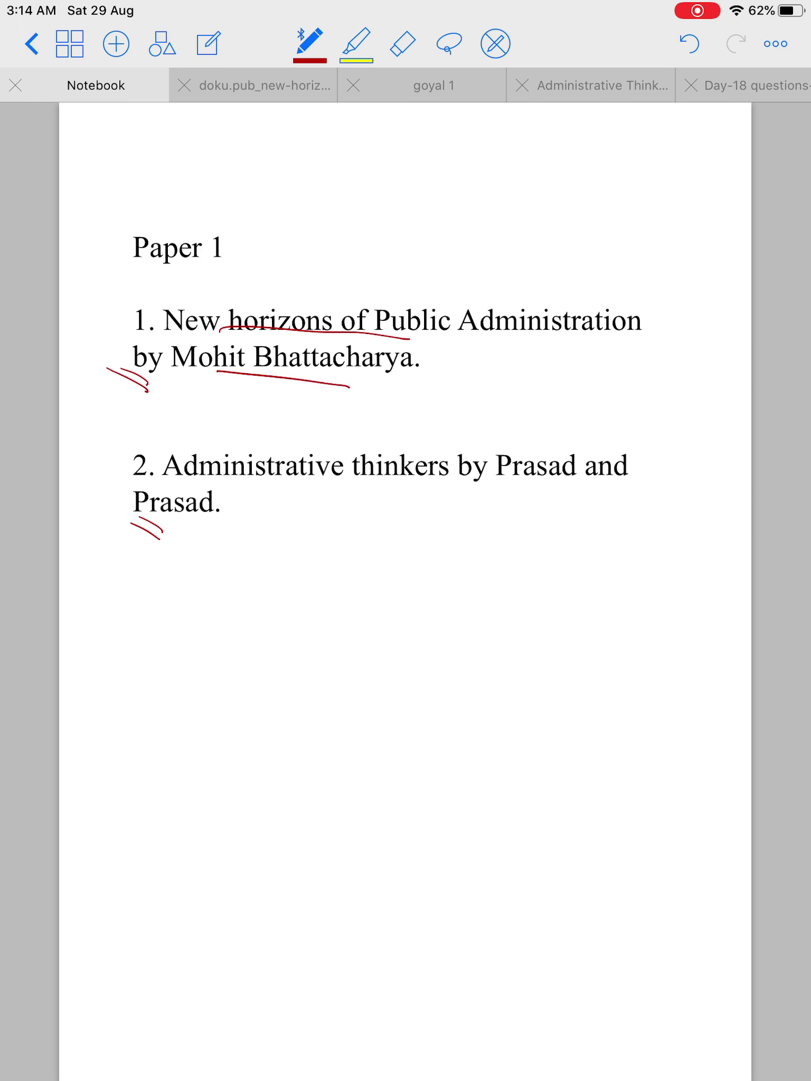
# - Draw an arrow from the first book toward a red box with strokes beneath
pyautogui.moveTo(433, 362); pyautogui.dragTo(450, 380)
pyautogui.moveTo(423, 374)
pyautogui.mouseDown()
pyautogui.moveTo(448, 400)
pyautogui.moveTo(427, 400)
pyautogui.mouseUp()
pyautogui.moveTo(506, 412)
pyautogui.mouseDown()
pyautogui.moveTo(469, 431)
pyautogui.moveTo(479, 454)
pyautogui.moveTo(500, 455)
pyautogui.moveTo(513, 490)
pyautogui.moveTo(514, 562)
pyautogui.moveTo(535, 613)
pyautogui.moveTo(493, 391)
pyautogui.moveTo(566, 676)
pyautogui.moveTo(537, 676)
pyautogui.moveTo(544, 648)
pyautogui.mouseUp()
pyautogui.moveTo(545, 658); pyautogui.dragTo(582, 649)
pyautogui.moveTo(560, 636); pyautogui.dragTo(571, 666)
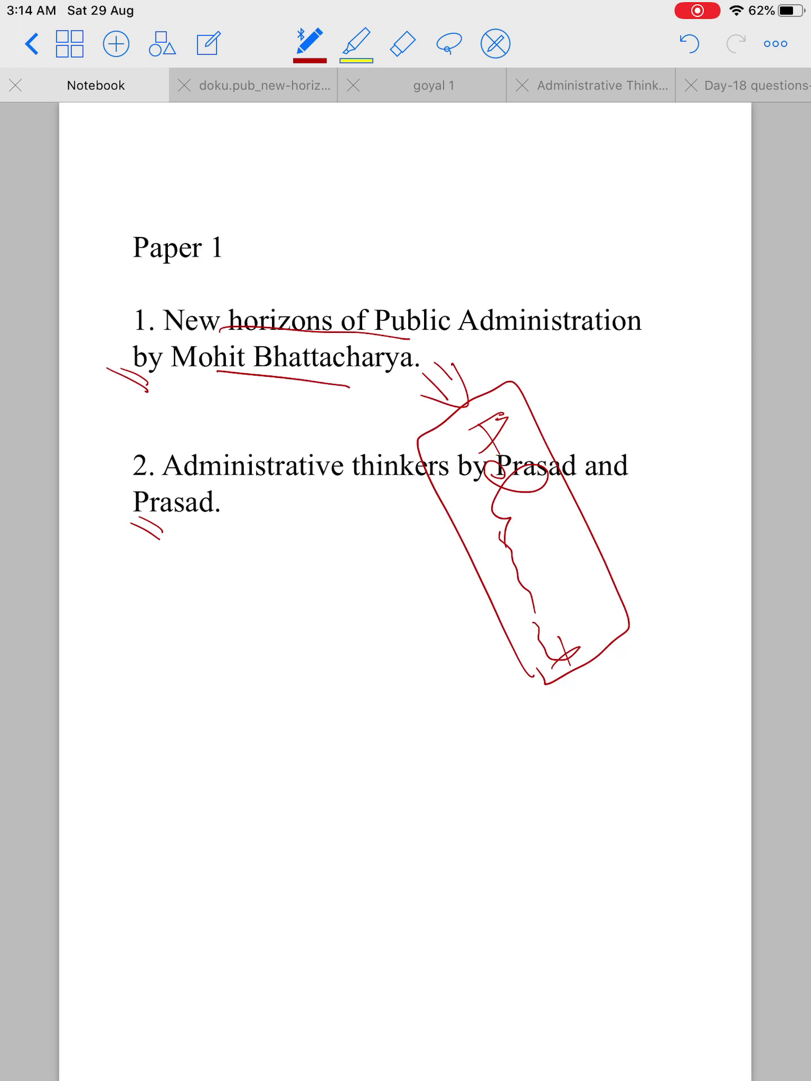
pyautogui.moveTo(505, 675); pyautogui.dragTo(576, 735)
pyautogui.moveTo(479, 674); pyautogui.dragTo(565, 741)
pyautogui.moveTo(425, 572)
pyautogui.mouseDown()
pyautogui.moveTo(436, 600)
pyautogui.moveTo(431, 624)
pyautogui.moveTo(444, 646)
pyautogui.moveTo(428, 681)
pyautogui.mouseUp()
# - Draw the UPSC oval with arrows, letters and wavy-tailed crossed-circle symbols below
pyautogui.moveTo(488, 737)
pyautogui.mouseDown()
pyautogui.moveTo(456, 752)
pyautogui.moveTo(460, 591)
pyautogui.moveTo(486, 790)
pyautogui.moveTo(517, 826)
pyautogui.mouseUp()
pyautogui.moveTo(477, 778); pyautogui.dragTo(566, 905)
pyautogui.moveTo(369, 712)
pyautogui.mouseDown()
pyautogui.moveTo(364, 774)
pyautogui.moveTo(392, 839)
pyautogui.mouseUp()
pyautogui.moveTo(260, 744)
pyautogui.mouseDown()
pyautogui.moveTo(298, 743)
pyautogui.moveTo(275, 764)
pyautogui.mouseUp()
pyautogui.moveTo(269, 742); pyautogui.dragTo(316, 844)
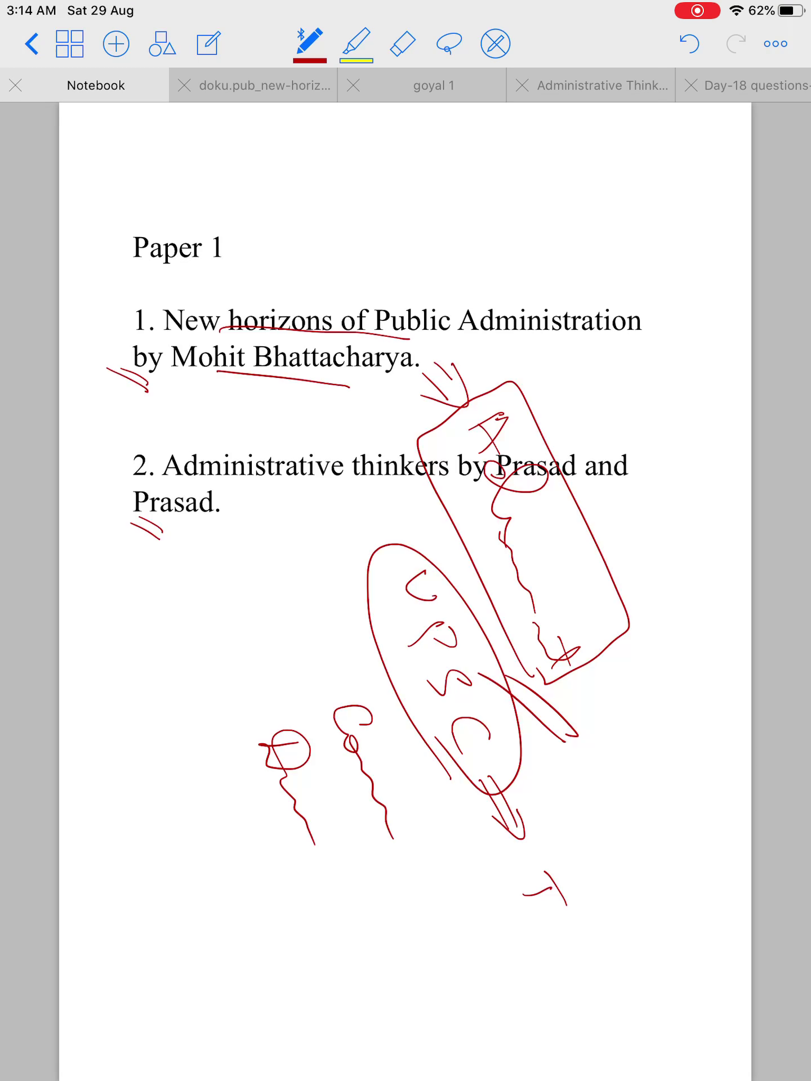
pyautogui.moveTo(210, 770)
pyautogui.mouseDown()
pyautogui.moveTo(234, 772)
pyautogui.moveTo(203, 803)
pyautogui.moveTo(231, 837)
pyautogui.mouseUp()
# - Add a brace and circled C symbol, plus marks under the second book's authors
pyautogui.moveTo(441, 838)
pyautogui.mouseDown()
pyautogui.moveTo(253, 886)
pyautogui.moveTo(238, 869)
pyautogui.mouseUp()
pyautogui.moveTo(385, 901)
pyautogui.mouseDown()
pyautogui.moveTo(403, 928)
pyautogui.moveTo(395, 942)
pyautogui.moveTo(398, 905)
pyautogui.mouseUp()
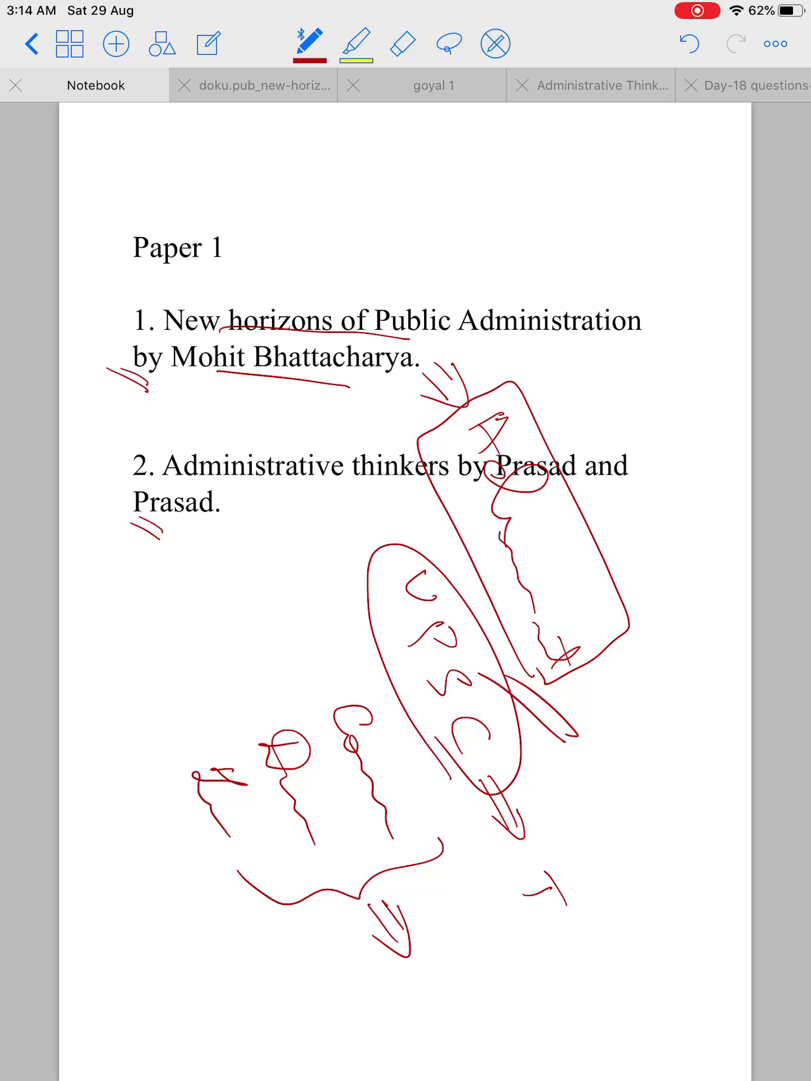
pyautogui.moveTo(475, 968)
pyautogui.mouseDown()
pyautogui.moveTo(466, 949)
pyautogui.moveTo(466, 983)
pyautogui.mouseUp()
pyautogui.moveTo(381, 991)
pyautogui.mouseDown()
pyautogui.moveTo(413, 984)
pyautogui.moveTo(406, 978)
pyautogui.mouseUp()
pyautogui.moveTo(412, 980)
pyautogui.mouseDown()
pyautogui.moveTo(406, 1011)
pyautogui.moveTo(414, 929)
pyautogui.moveTo(385, 1024)
pyautogui.mouseUp()
pyautogui.moveTo(334, 1013)
pyautogui.mouseDown()
pyautogui.moveTo(364, 1042)
pyautogui.moveTo(361, 1049)
pyautogui.mouseUp()
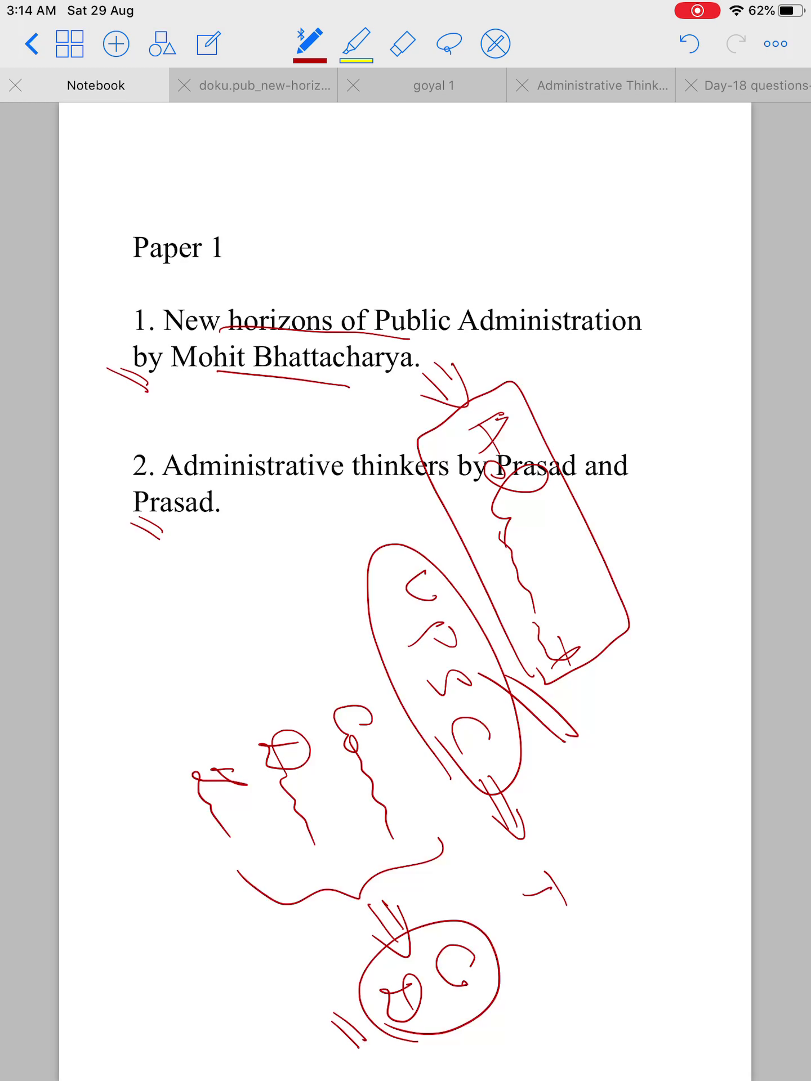
pyautogui.moveTo(140, 520); pyautogui.dragTo(181, 548)
pyautogui.moveTo(119, 514)
pyautogui.mouseDown()
pyautogui.moveTo(153, 550)
pyautogui.moveTo(105, 525)
pyautogui.mouseUp()
pyautogui.hscroll(5, 405, 592)
# - Tick the Administrative Thinkers cover and mark the first thinker entries in red
pyautogui.moveTo(198, 529); pyautogui.dragTo(220, 525)
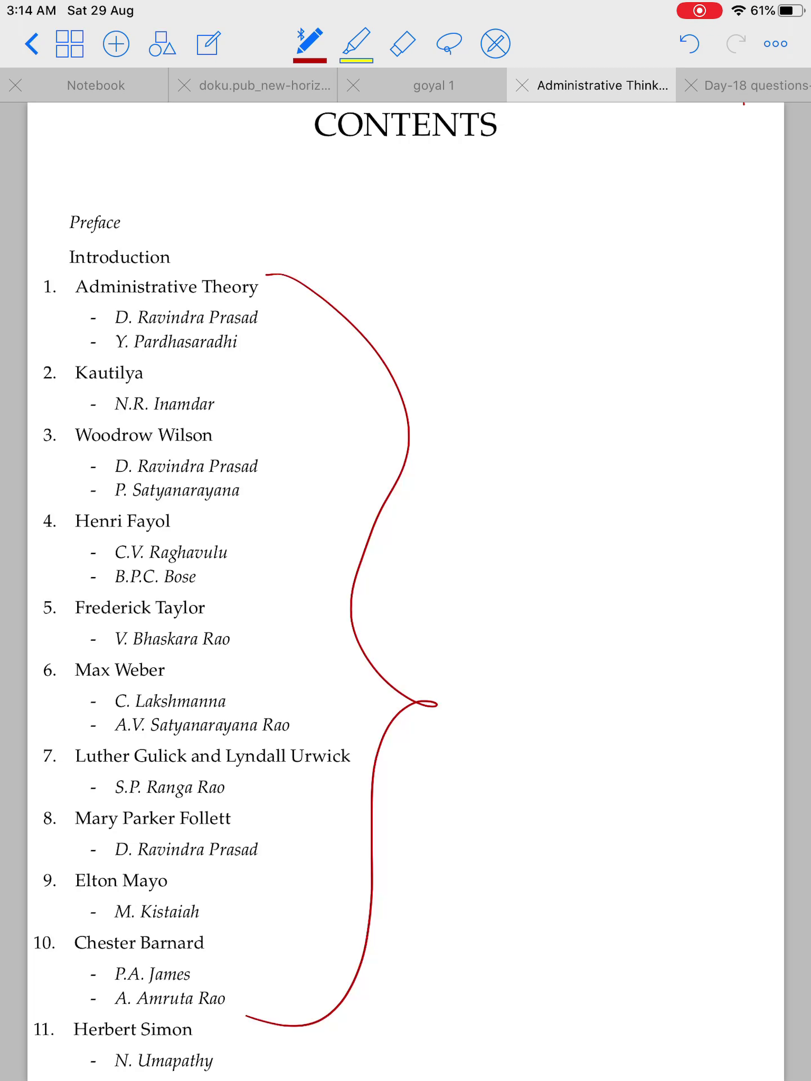
pyautogui.moveTo(156, 330); pyautogui.dragTo(182, 341)
pyautogui.moveTo(140, 406); pyautogui.dragTo(182, 433)
pyautogui.moveTo(150, 549); pyautogui.dragTo(195, 581)
pyautogui.moveTo(136, 739); pyautogui.dragTo(206, 784)
pyautogui.moveTo(146, 854); pyautogui.dragTo(193, 885)
# - Mark the remaining thinkers through bibliography and index, then return to the cover
pyautogui.moveTo(76, 972); pyautogui.dragTo(166, 1027)
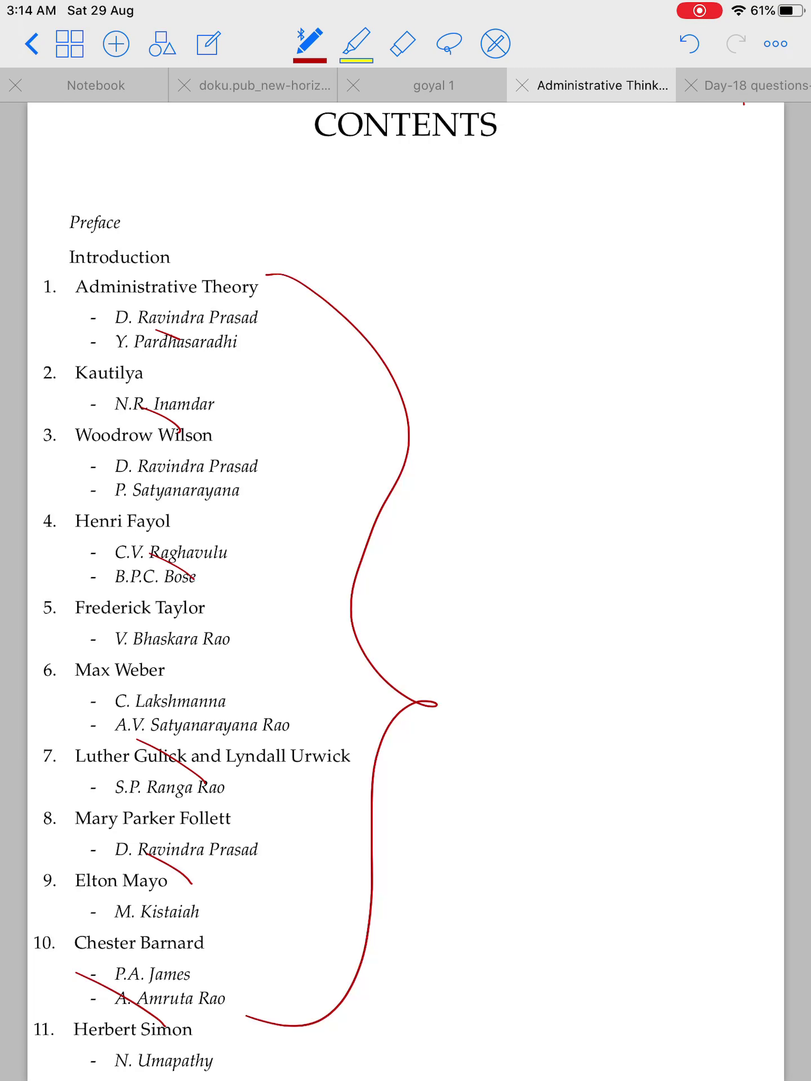
pyautogui.scroll(-10, 406, 592)
pyautogui.moveTo(182, 170); pyautogui.dragTo(213, 196)
pyautogui.moveTo(165, 246); pyautogui.dragTo(208, 276)
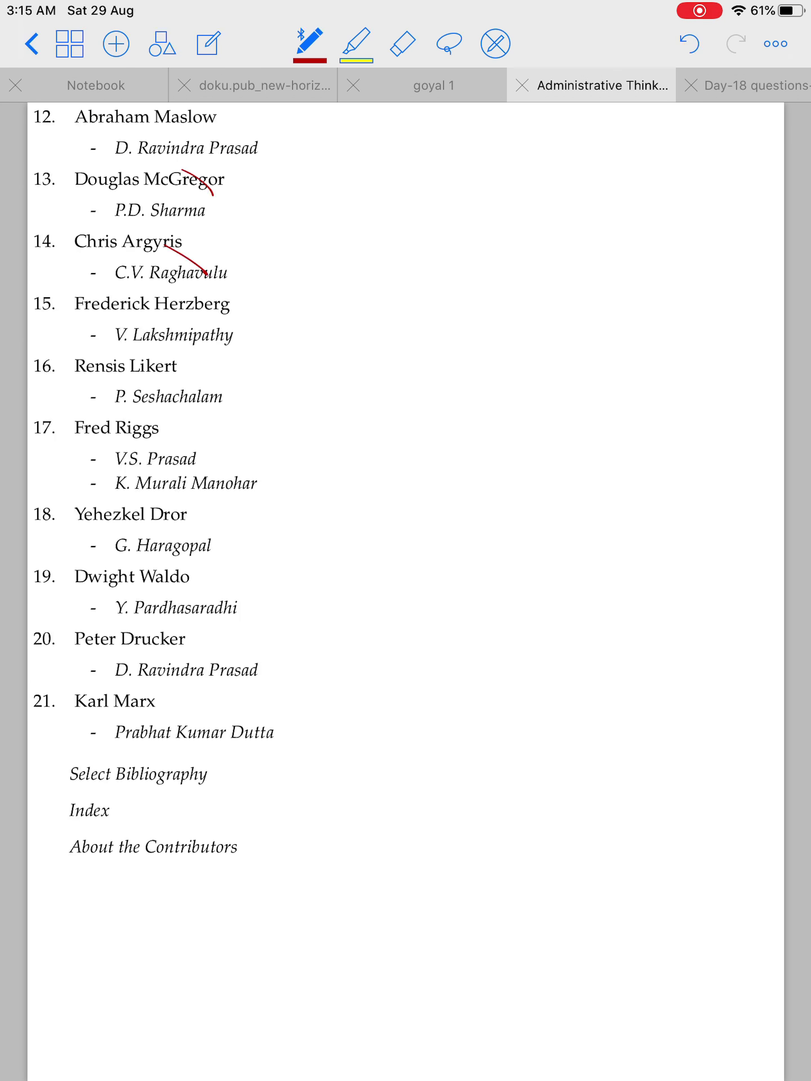
pyautogui.moveTo(131, 373); pyautogui.dragTo(192, 432)
pyautogui.moveTo(138, 521); pyautogui.dragTo(189, 567)
pyautogui.moveTo(173, 682); pyautogui.dragTo(211, 715)
pyautogui.moveTo(153, 787); pyautogui.dragTo(203, 822)
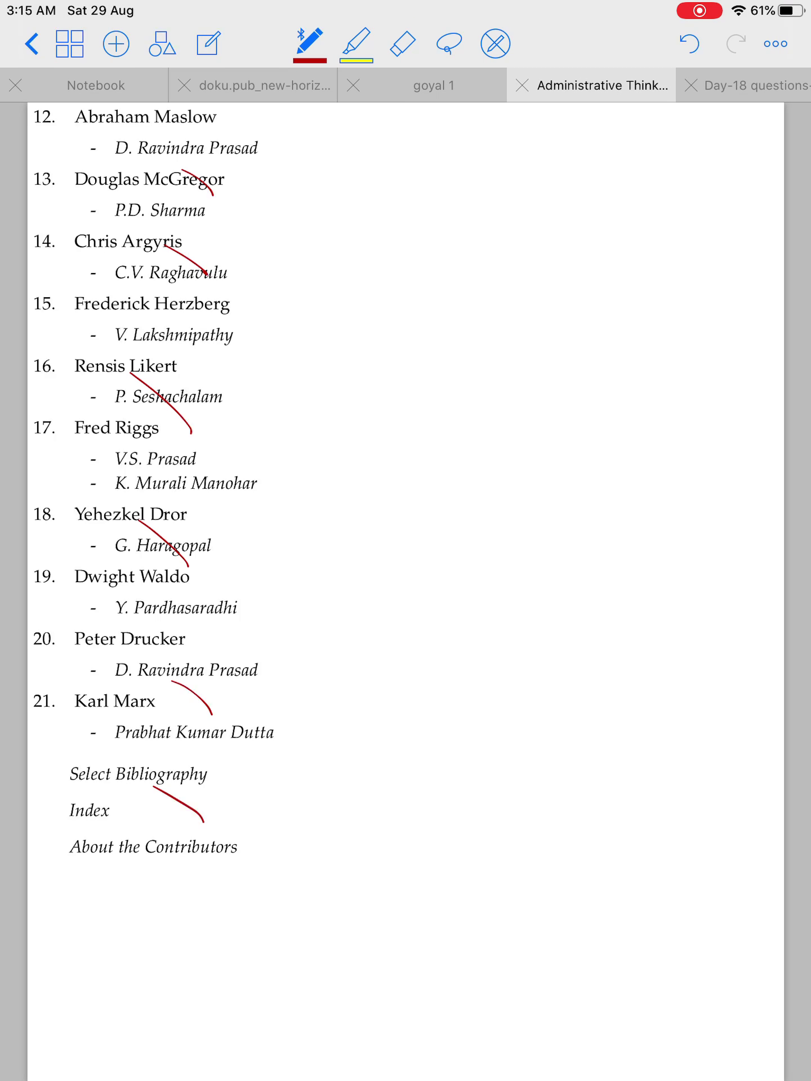
pyautogui.hscroll(-10, 406, 592)
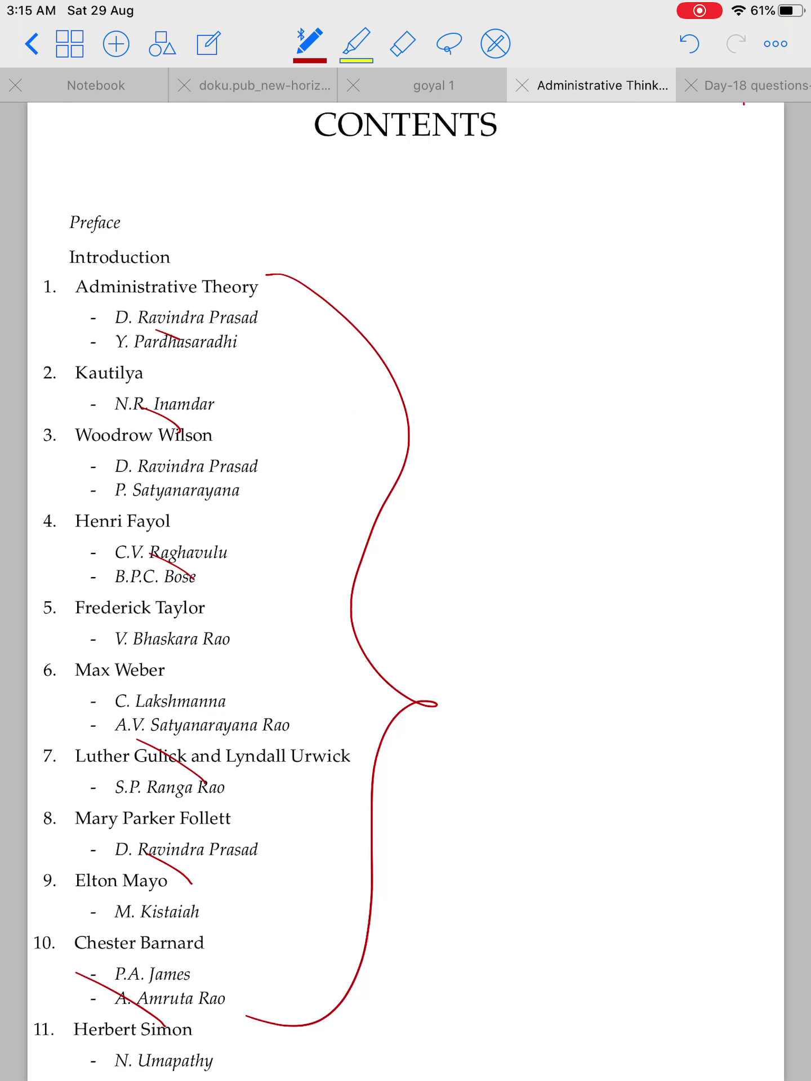
pyautogui.hscroll(-2, 406, 592)
pyautogui.click(95, 85)
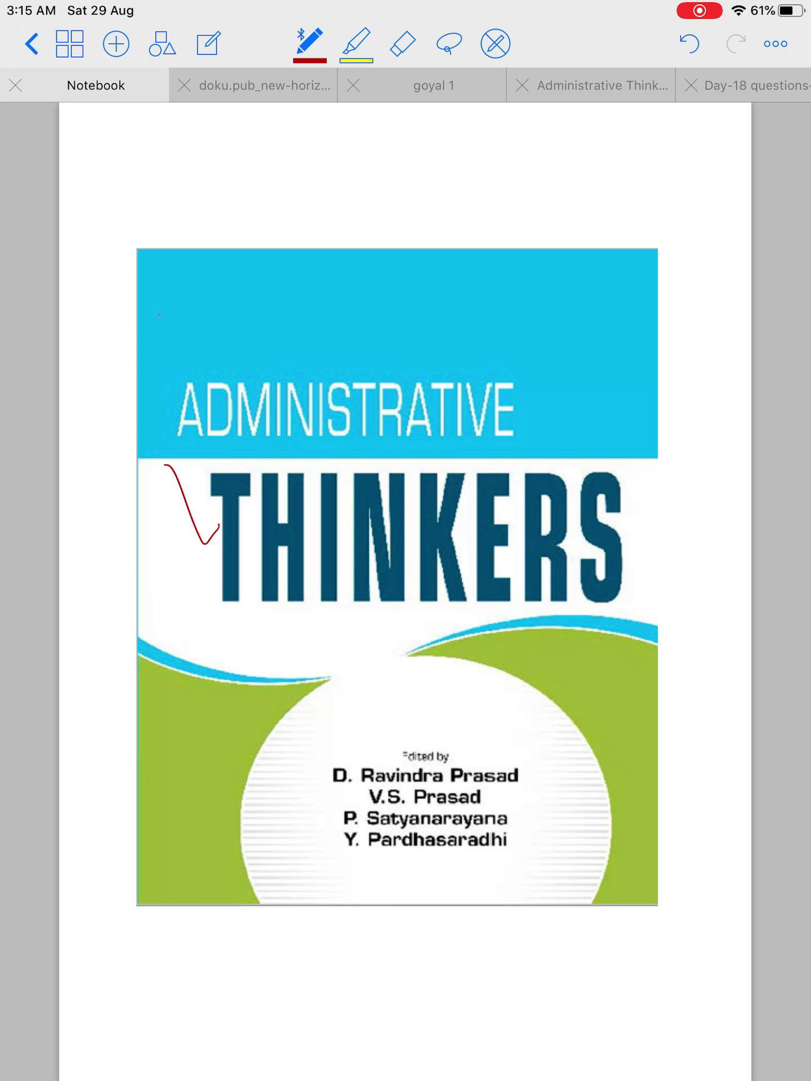
pyautogui.hscroll(10, 406, 592)
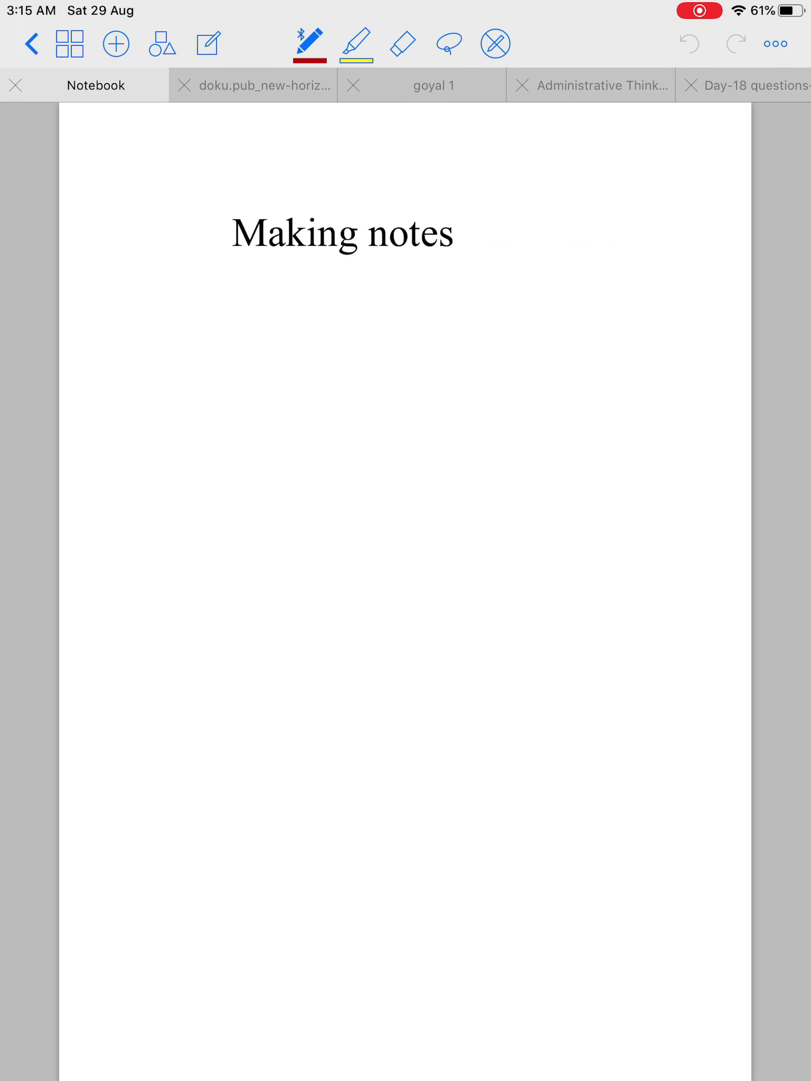
# - Handwrite the heading 'Topic' in red under Making notes and underline it
pyautogui.moveTo(181, 302)
pyautogui.mouseDown()
pyautogui.moveTo(180, 347)
pyautogui.moveTo(201, 306)
pyautogui.moveTo(227, 390)
pyautogui.mouseUp()
pyautogui.click(204, 338)
pyautogui.click(233, 322)
pyautogui.moveTo(245, 332); pyautogui.dragTo(266, 381)
pyautogui.click(278, 353)
pyautogui.moveTo(330, 380); pyautogui.dragTo(305, 393)
pyautogui.moveTo(180, 422)
pyautogui.mouseDown()
pyautogui.moveTo(158, 444)
pyautogui.moveTo(258, 491)
pyautogui.mouseUp()
pyautogui.moveTo(319, 514); pyautogui.dragTo(123, 478)
# - Write a line with an arrow, and the word 'Post' below it
pyautogui.moveTo(145, 557); pyautogui.dragTo(146, 594)
pyautogui.moveTo(127, 555)
pyautogui.mouseDown()
pyautogui.moveTo(182, 561)
pyautogui.moveTo(208, 599)
pyautogui.moveTo(245, 615)
pyautogui.moveTo(377, 620)
pyautogui.moveTo(363, 636)
pyautogui.mouseUp()
pyautogui.click(250, 588)
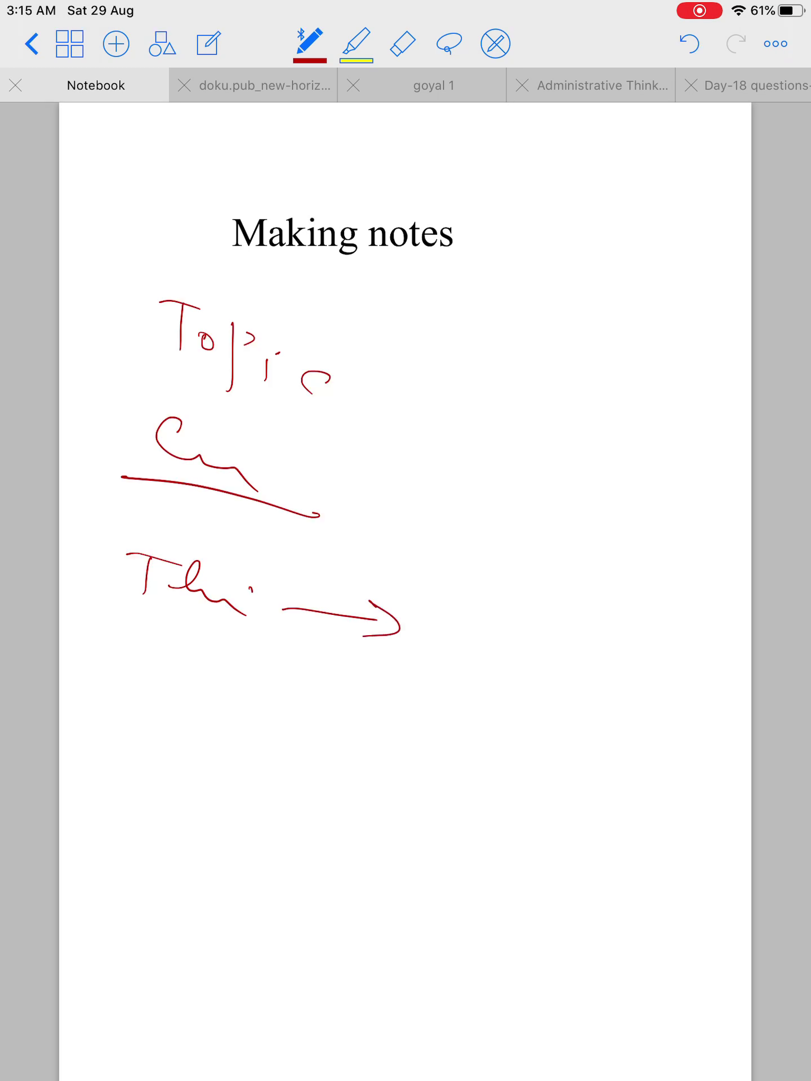
pyautogui.moveTo(449, 602)
pyautogui.mouseDown()
pyautogui.moveTo(443, 635)
pyautogui.moveTo(482, 600)
pyautogui.moveTo(496, 639)
pyautogui.moveTo(569, 664)
pyautogui.moveTo(457, 659)
pyautogui.mouseUp()
pyautogui.moveTo(132, 651); pyautogui.dragTo(120, 709)
pyautogui.moveTo(122, 656)
pyautogui.mouseDown()
pyautogui.moveTo(127, 684)
pyautogui.moveTo(167, 711)
pyautogui.moveTo(185, 701)
pyautogui.moveTo(181, 719)
pyautogui.moveTo(223, 720)
pyautogui.mouseUp()
pyautogui.moveTo(190, 712); pyautogui.dragTo(234, 694)
# - Draw a large brace beside 'Post' with short lines and handwritten words
pyautogui.moveTo(287, 683)
pyautogui.mouseDown()
pyautogui.moveTo(316, 751)
pyautogui.moveTo(260, 799)
pyautogui.mouseUp()
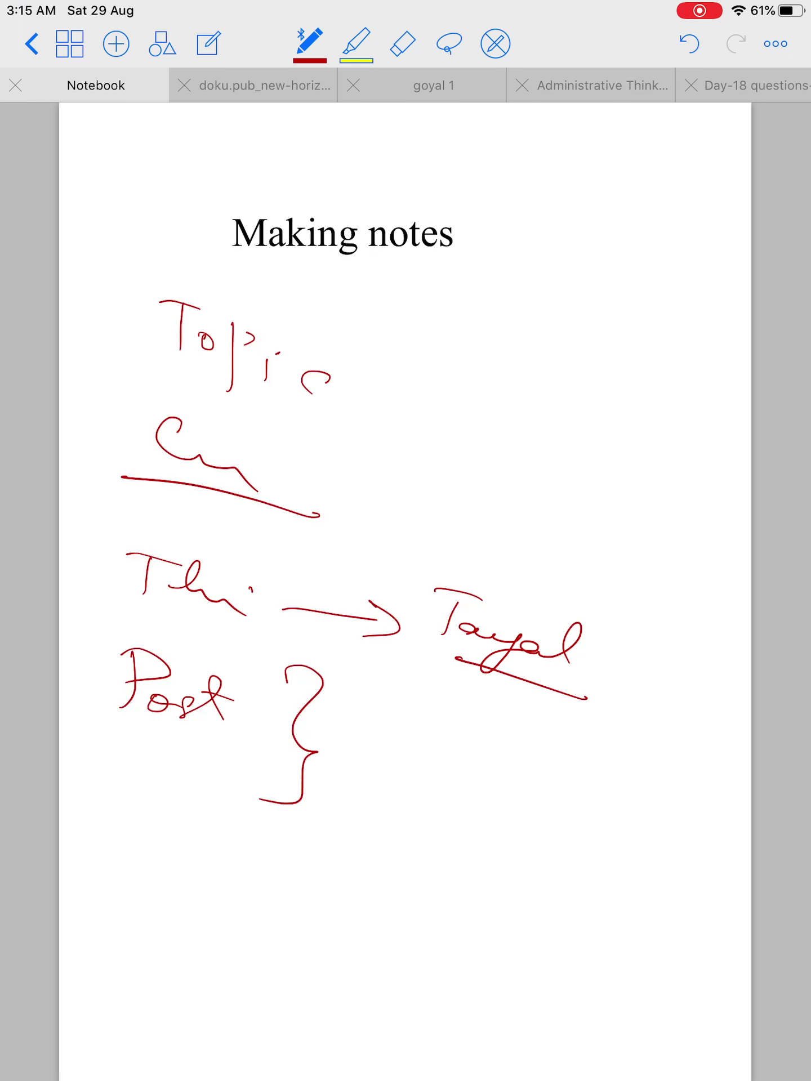
pyautogui.moveTo(358, 714); pyautogui.dragTo(357, 763)
pyautogui.moveTo(359, 716); pyautogui.dragTo(357, 765)
pyautogui.moveTo(363, 771)
pyautogui.mouseDown()
pyautogui.moveTo(396, 773)
pyautogui.moveTo(446, 805)
pyautogui.moveTo(457, 823)
pyautogui.mouseUp()
pyautogui.moveTo(496, 718)
pyautogui.mouseDown()
pyautogui.moveTo(524, 795)
pyautogui.moveTo(436, 946)
pyautogui.mouseUp()
pyautogui.moveTo(240, 781); pyautogui.dragTo(139, 773)
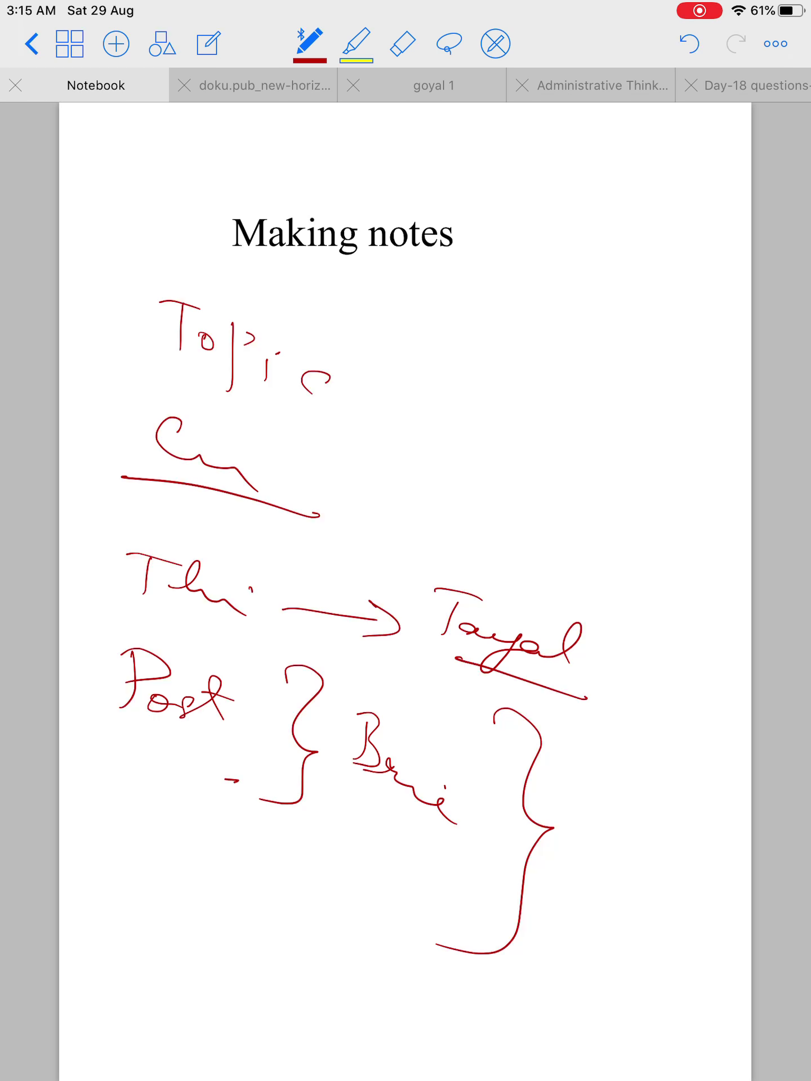
pyautogui.moveTo(296, 841); pyautogui.dragTo(215, 832)
pyautogui.moveTo(349, 890); pyautogui.dragTo(239, 882)
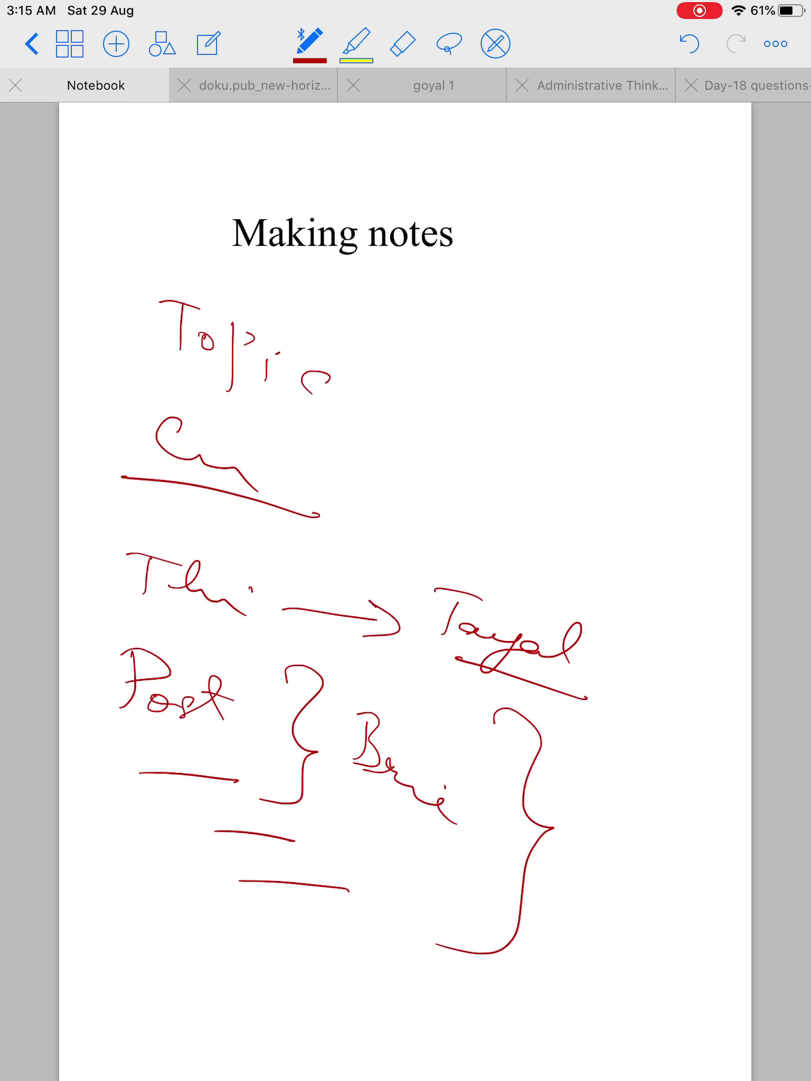
pyautogui.moveTo(607, 826)
pyautogui.mouseDown()
pyautogui.moveTo(602, 843)
pyautogui.moveTo(688, 914)
pyautogui.moveTo(709, 913)
pyautogui.moveTo(693, 946)
pyautogui.moveTo(725, 906)
pyautogui.mouseUp()
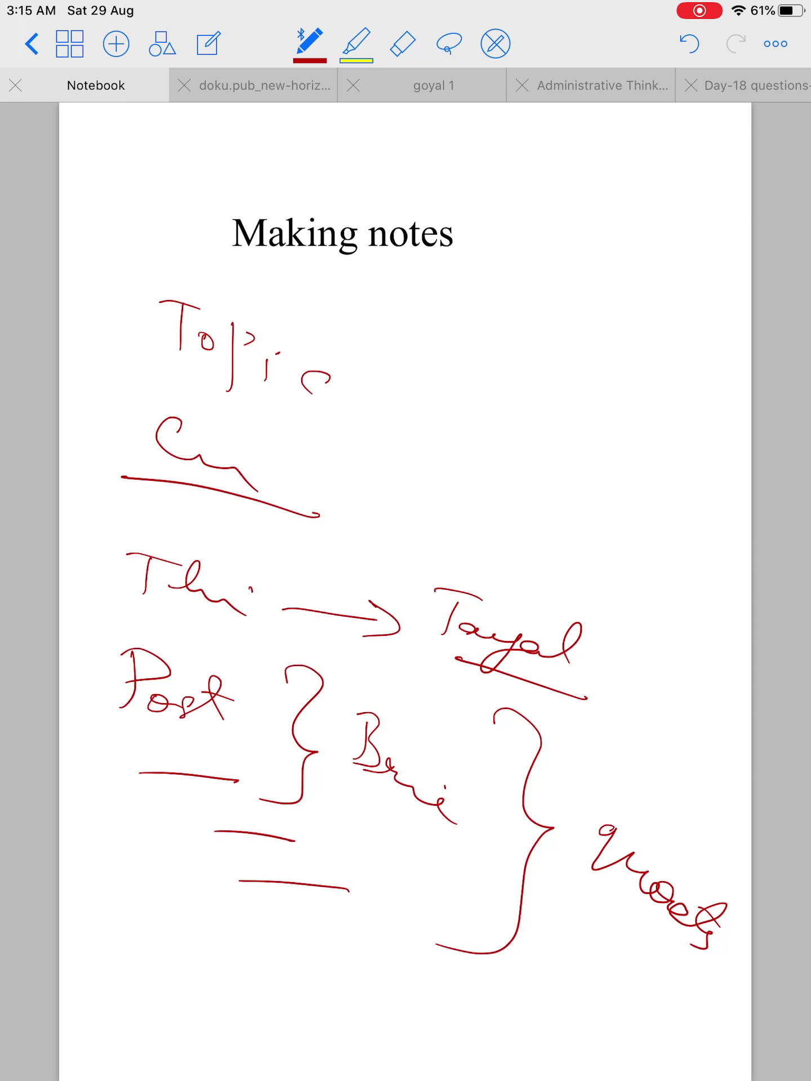
# - Draw a long line across the lower page with short strokes at bottom left
pyautogui.moveTo(535, 953); pyautogui.dragTo(60, 907)
pyautogui.moveTo(189, 952); pyautogui.dragTo(125, 951)
pyautogui.moveTo(182, 978)
pyautogui.mouseDown()
pyautogui.moveTo(142, 977)
pyautogui.moveTo(183, 1009)
pyautogui.mouseUp()
pyautogui.moveTo(100, 1031); pyautogui.dragTo(256, 1041)
pyautogui.moveTo(125, 1052)
pyautogui.mouseDown()
pyautogui.moveTo(162, 1058)
pyautogui.moveTo(134, 1054)
pyautogui.moveTo(184, 1033)
pyautogui.mouseUp()
# - Draw a tall brace down the right side and circle the lower-right word
pyautogui.moveTo(623, 390)
pyautogui.mouseDown()
pyautogui.moveTo(677, 786)
pyautogui.moveTo(537, 1028)
pyautogui.mouseUp()
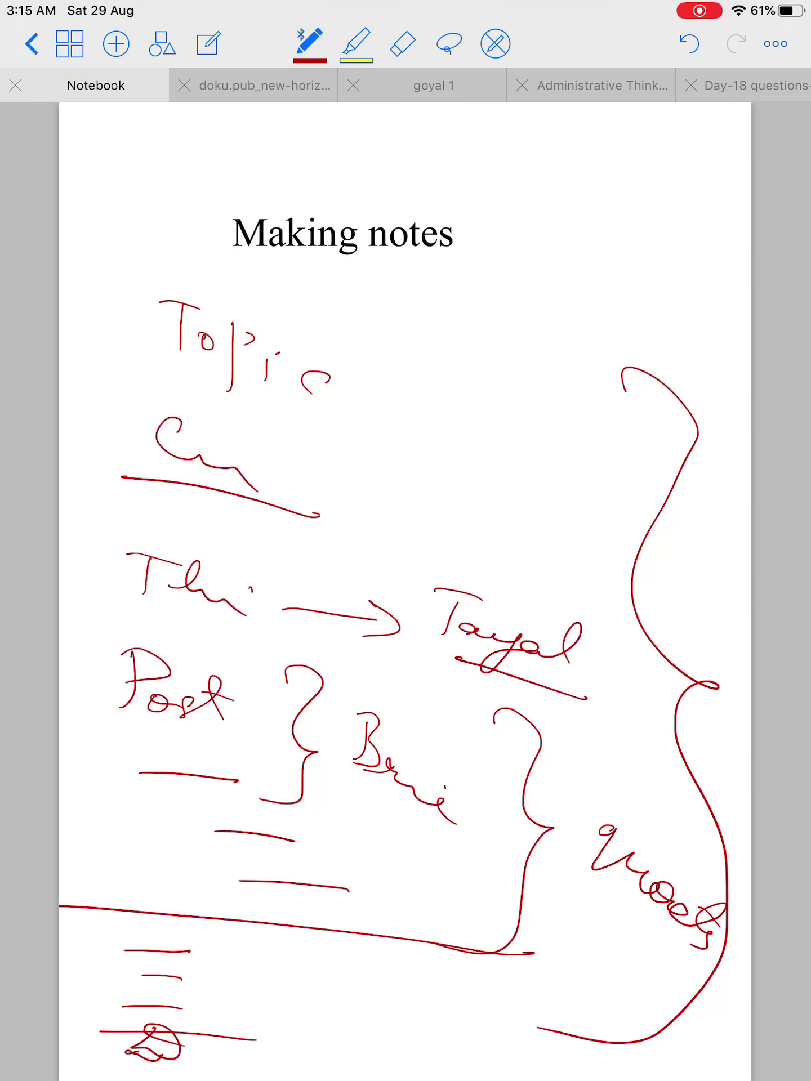
pyautogui.moveTo(695, 959)
pyautogui.mouseDown()
pyautogui.moveTo(684, 956)
pyautogui.moveTo(747, 929)
pyautogui.moveTo(593, 947)
pyautogui.moveTo(581, 900)
pyautogui.mouseUp()
pyautogui.moveTo(530, 915); pyautogui.dragTo(556, 926)
pyautogui.moveTo(640, 995); pyautogui.dragTo(673, 1014)
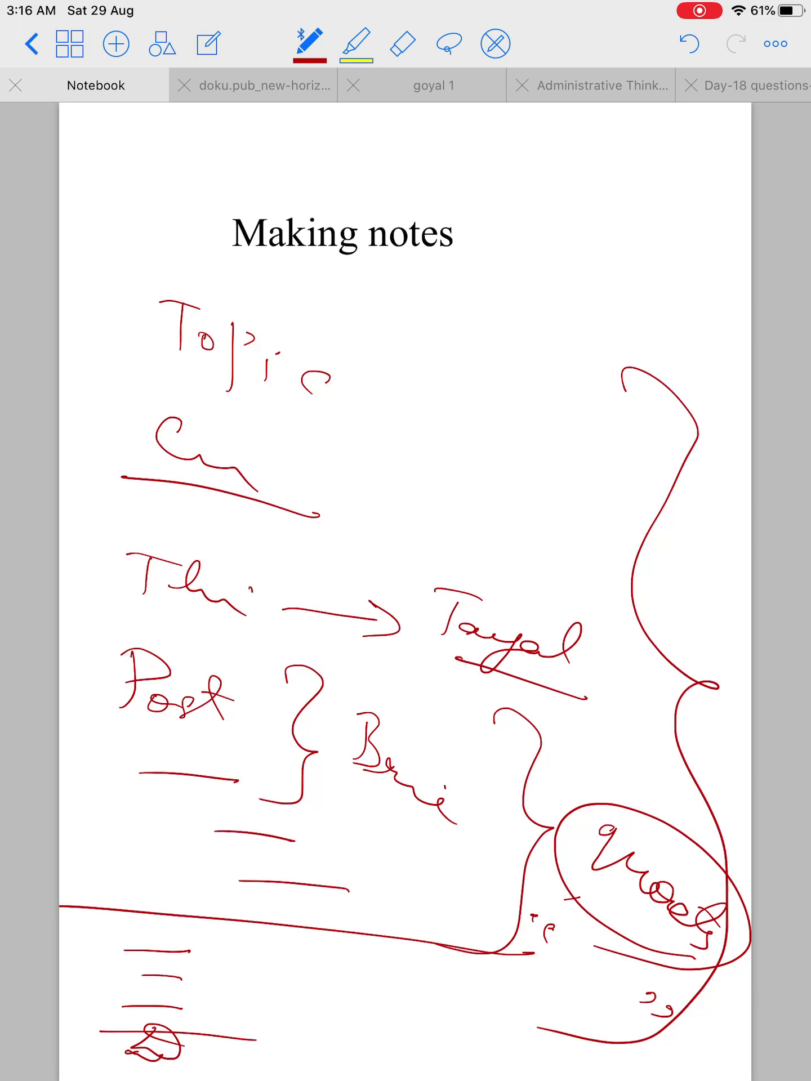
pyautogui.moveTo(558, 963)
pyautogui.mouseDown()
pyautogui.moveTo(598, 997)
pyautogui.moveTo(576, 1001)
pyautogui.mouseUp()
pyautogui.moveTo(499, 970); pyautogui.dragTo(493, 984)
# - Sketch a box at the lower right, then turn to the syllabus page
pyautogui.moveTo(592, 1041); pyautogui.dragTo(565, 1049)
pyautogui.moveTo(461, 998)
pyautogui.mouseDown()
pyautogui.moveTo(551, 1068)
pyautogui.moveTo(630, 1046)
pyautogui.moveTo(606, 1078)
pyautogui.mouseUp()
pyautogui.moveTo(524, 1063); pyautogui.dragTo(561, 1079)
pyautogui.moveTo(528, 1050)
pyautogui.mouseDown()
pyautogui.moveTo(573, 1079)
pyautogui.moveTo(608, 1075)
pyautogui.mouseUp()
pyautogui.moveTo(446, 961)
pyautogui.mouseDown()
pyautogui.moveTo(492, 973)
pyautogui.moveTo(482, 978)
pyautogui.moveTo(494, 971)
pyautogui.mouseUp()
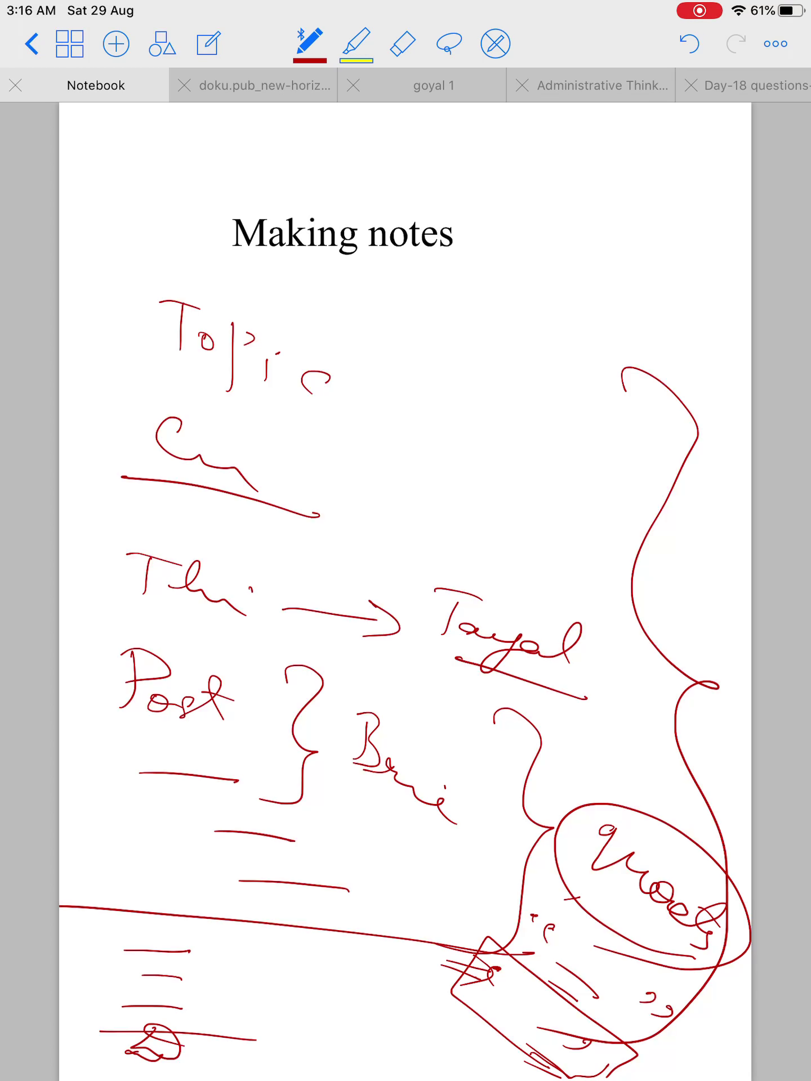
pyautogui.moveTo(207, 463); pyautogui.dragTo(274, 457)
# - Underline syllabus topics in red, including Disaster management and Accounting techniques
pyautogui.moveTo(199, 551); pyautogui.dragTo(275, 556)
pyautogui.moveTo(204, 765); pyautogui.dragTo(279, 770)
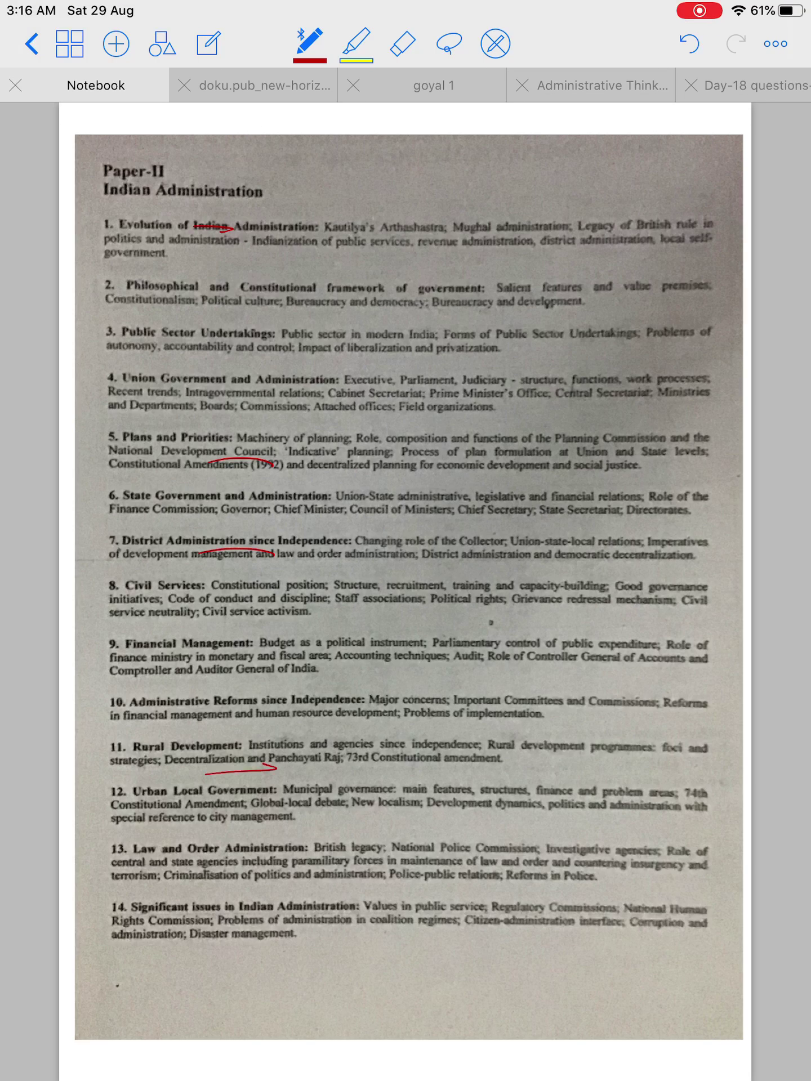
pyautogui.moveTo(234, 880); pyautogui.dragTo(288, 889)
pyautogui.moveTo(186, 951); pyautogui.dragTo(274, 951)
pyautogui.moveTo(258, 599); pyautogui.dragTo(308, 602)
pyautogui.moveTo(366, 654); pyautogui.dragTo(414, 657)
pyautogui.hscroll(5, 405, 592)
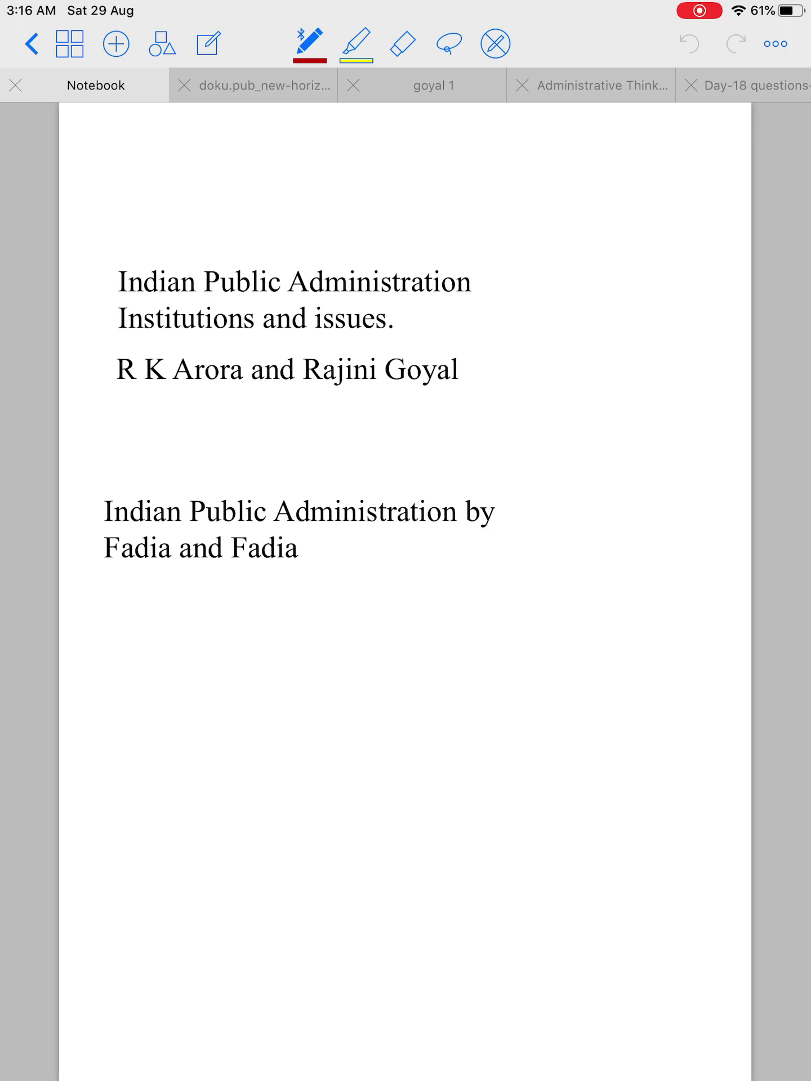
# - Underline the first book's title and authors in red and tick it
pyautogui.moveTo(147, 301); pyautogui.dragTo(283, 298)
pyautogui.moveTo(122, 340); pyautogui.dragTo(246, 346)
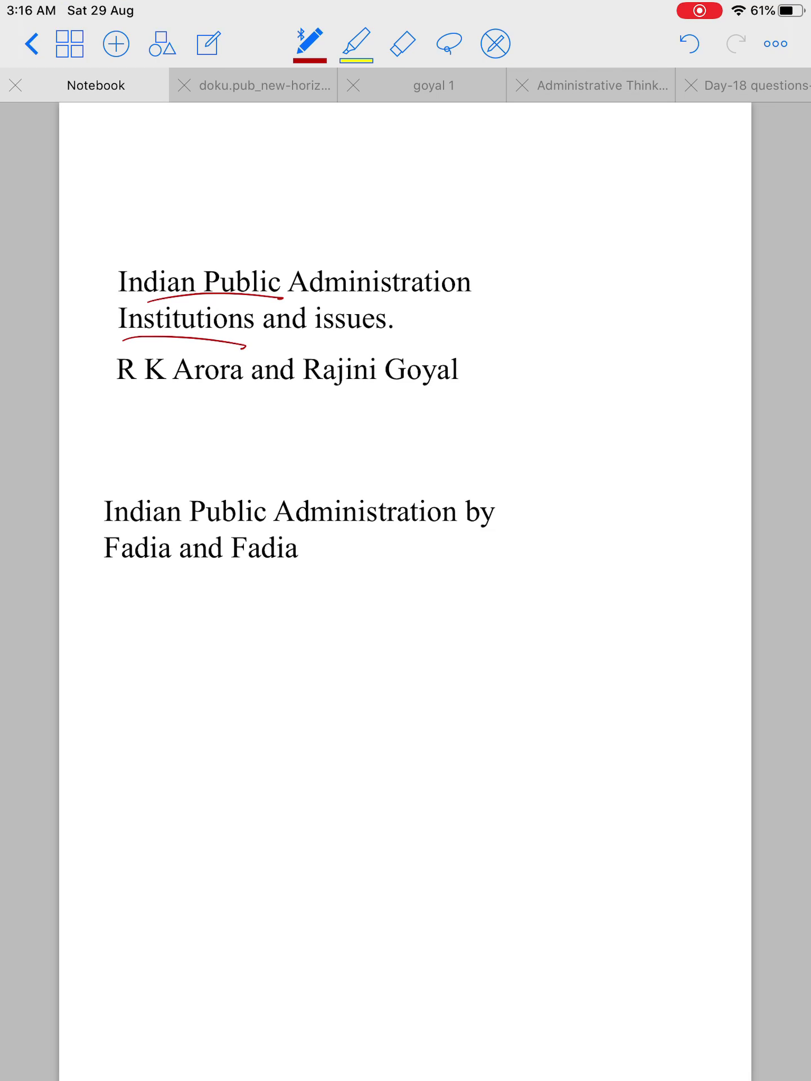
pyautogui.moveTo(183, 392); pyautogui.dragTo(408, 410)
pyautogui.moveTo(135, 391); pyautogui.dragTo(184, 393)
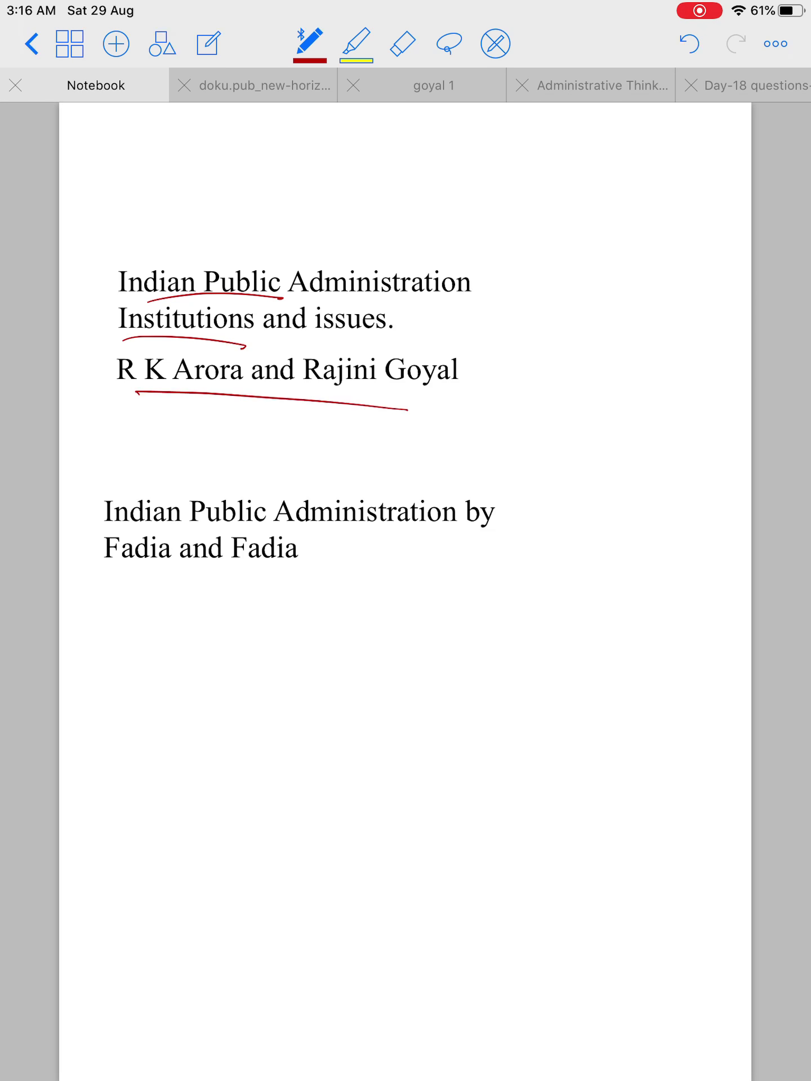
pyautogui.moveTo(479, 315)
pyautogui.mouseDown()
pyautogui.moveTo(477, 331)
pyautogui.moveTo(565, 307)
pyautogui.mouseUp()
pyautogui.moveTo(619, 338)
pyautogui.mouseDown()
pyautogui.moveTo(604, 346)
pyautogui.moveTo(634, 335)
pyautogui.moveTo(629, 377)
pyautogui.moveTo(643, 332)
pyautogui.moveTo(630, 380)
pyautogui.moveTo(697, 430)
pyautogui.mouseUp()
# - Handwrite notes beside the titles, then draw a long line and a box below
pyautogui.moveTo(589, 399)
pyautogui.mouseDown()
pyautogui.moveTo(565, 403)
pyautogui.moveTo(569, 432)
pyautogui.moveTo(595, 461)
pyautogui.moveTo(642, 473)
pyautogui.moveTo(617, 482)
pyautogui.mouseUp()
pyautogui.moveTo(548, 454)
pyautogui.mouseDown()
pyautogui.moveTo(488, 454)
pyautogui.moveTo(533, 492)
pyautogui.moveTo(542, 518)
pyautogui.moveTo(626, 563)
pyautogui.moveTo(659, 659)
pyautogui.mouseUp()
pyautogui.moveTo(544, 592)
pyautogui.mouseDown()
pyautogui.moveTo(502, 617)
pyautogui.moveTo(558, 634)
pyautogui.moveTo(626, 710)
pyautogui.moveTo(608, 714)
pyautogui.mouseUp()
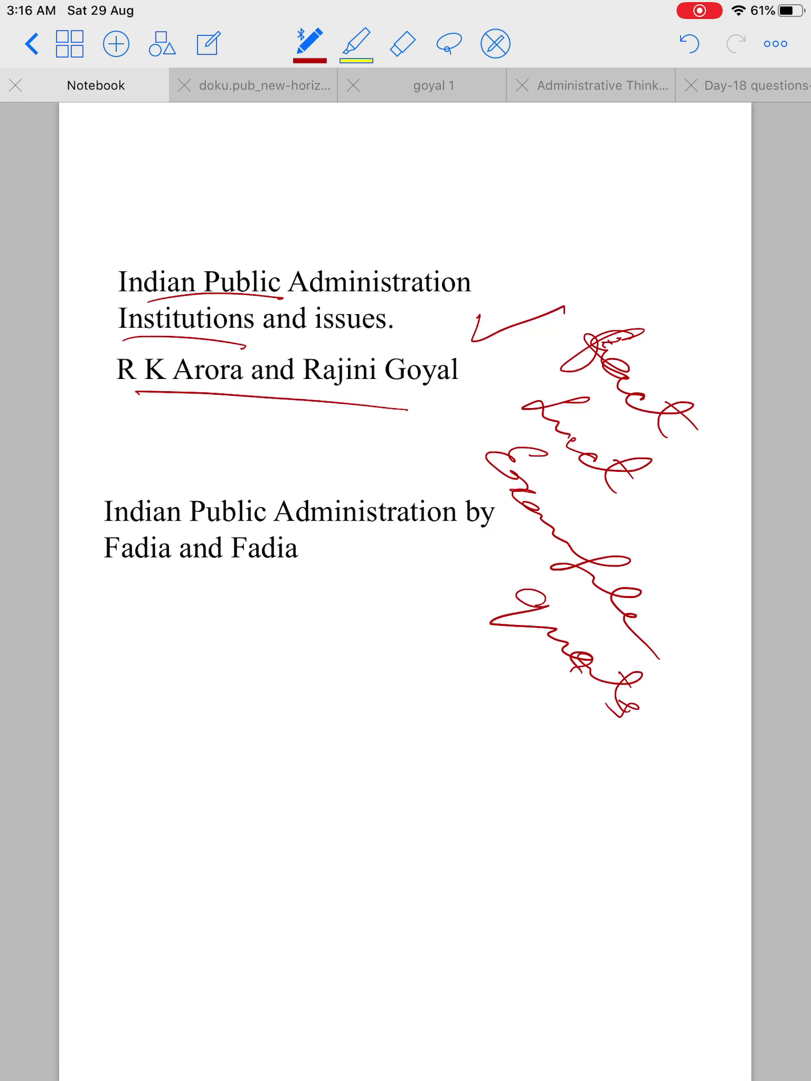
pyautogui.moveTo(464, 607); pyautogui.dragTo(651, 788)
pyautogui.moveTo(373, 699)
pyautogui.mouseDown()
pyautogui.moveTo(437, 653)
pyautogui.moveTo(535, 864)
pyautogui.moveTo(357, 702)
pyautogui.mouseUp()
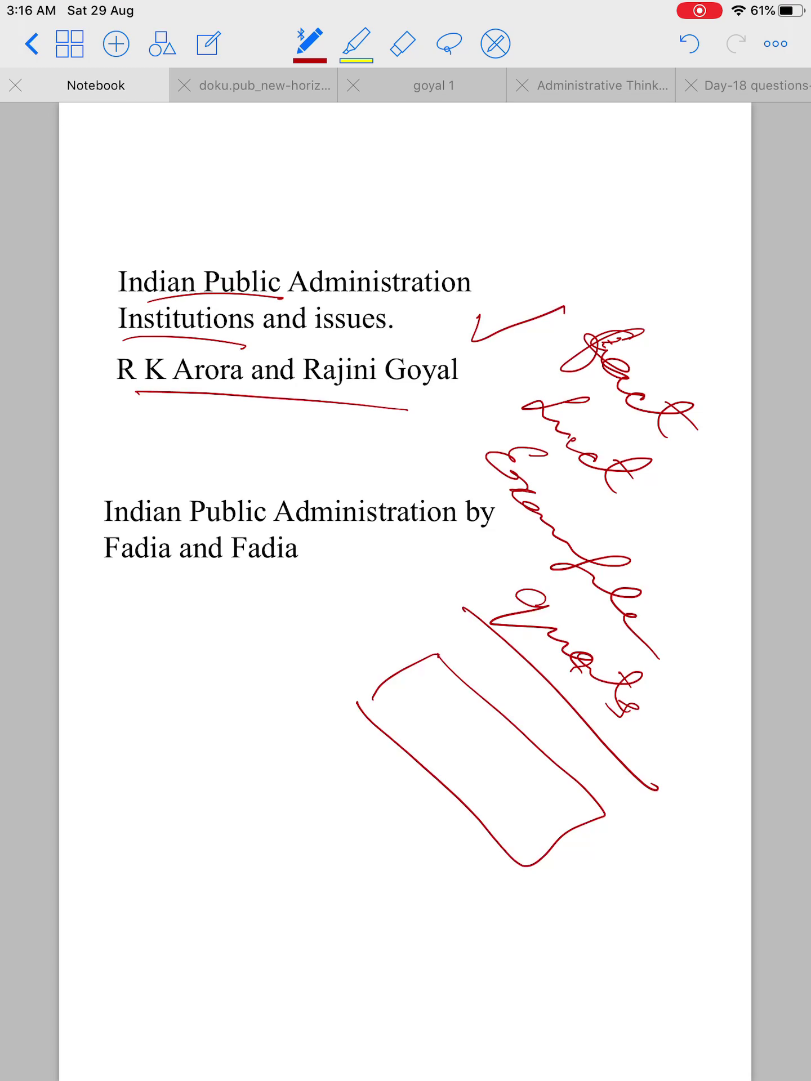
# - Write 'Tophics' inside the box and draw an arrow out of it
pyautogui.moveTo(442, 690); pyautogui.dragTo(433, 690)
pyautogui.moveTo(420, 681)
pyautogui.mouseDown()
pyautogui.moveTo(468, 709)
pyautogui.moveTo(401, 719)
pyautogui.moveTo(480, 729)
pyautogui.mouseUp()
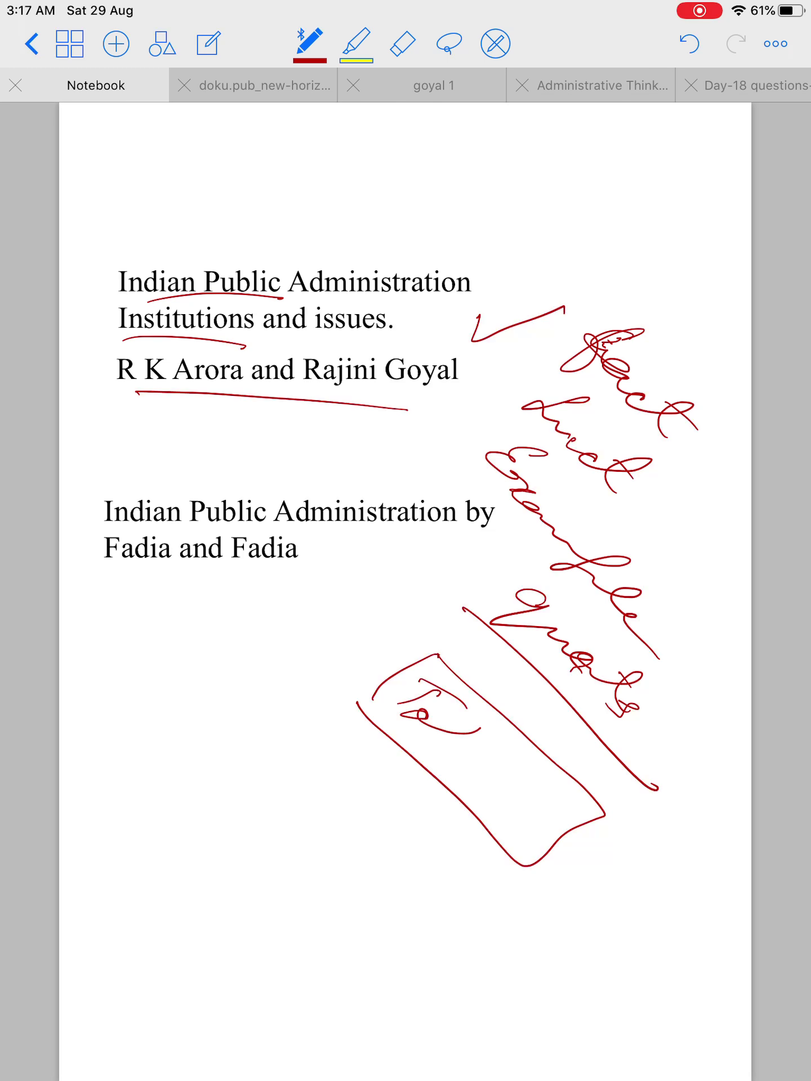
pyautogui.moveTo(398, 751)
pyautogui.mouseDown()
pyautogui.moveTo(466, 770)
pyautogui.moveTo(504, 811)
pyautogui.moveTo(588, 864)
pyautogui.mouseUp()
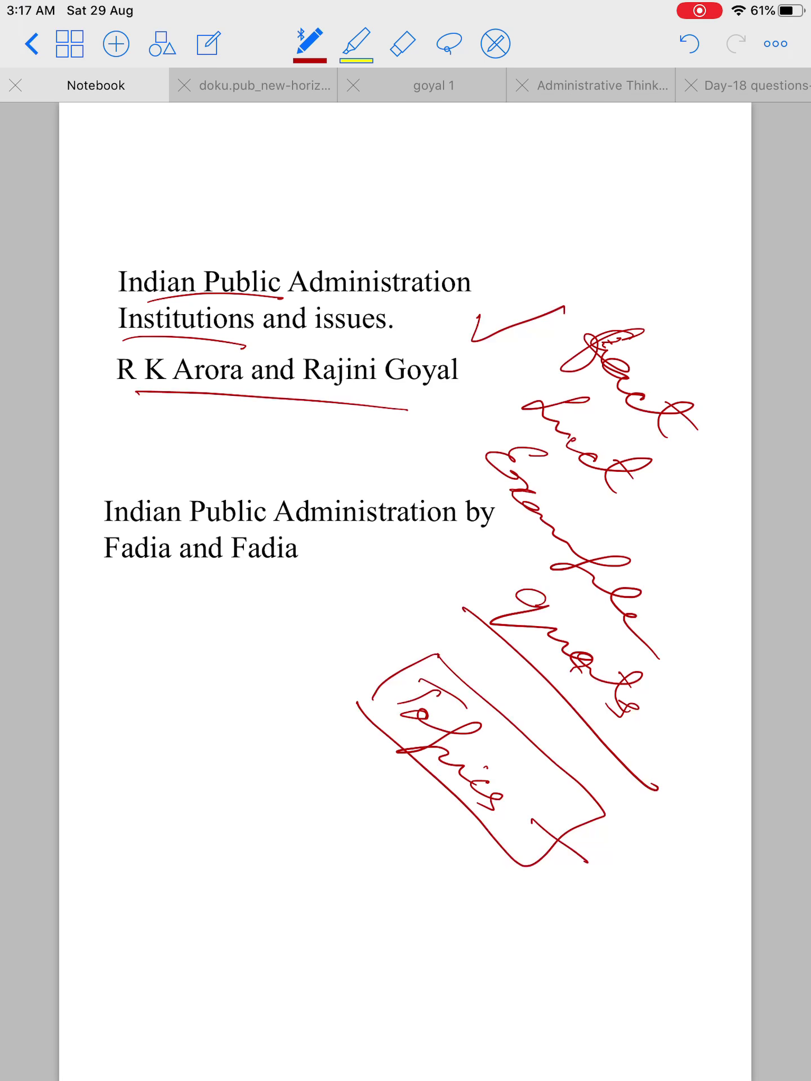
pyautogui.moveTo(526, 828); pyautogui.dragTo(603, 885)
pyautogui.moveTo(599, 851)
pyautogui.mouseDown()
pyautogui.moveTo(614, 892)
pyautogui.moveTo(552, 876)
pyautogui.mouseUp()
pyautogui.moveTo(640, 907); pyautogui.dragTo(662, 926)
# - Write 'UPSC' at the arrow's end, circle it, and add small arrows
pyautogui.click(673, 945)
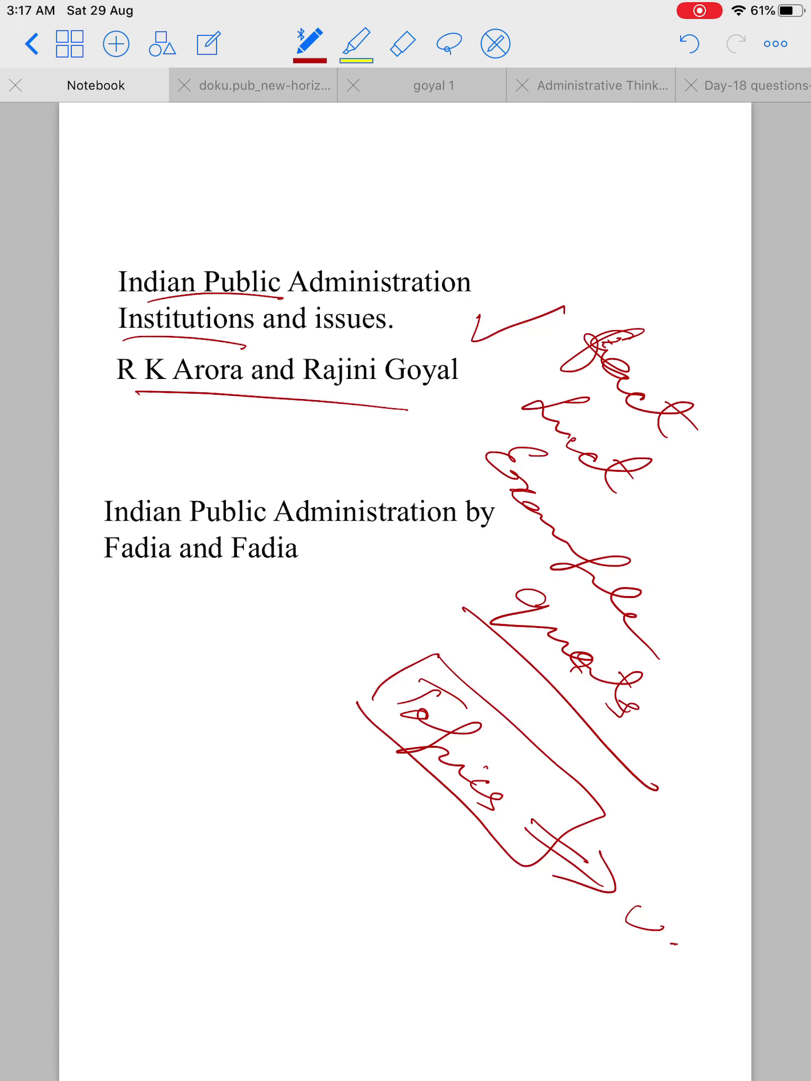
pyautogui.moveTo(602, 965); pyautogui.dragTo(675, 943)
pyautogui.moveTo(674, 943); pyautogui.dragTo(655, 959)
pyautogui.moveTo(708, 980); pyautogui.dragTo(665, 995)
pyautogui.moveTo(726, 1015)
pyautogui.mouseDown()
pyautogui.moveTo(704, 1038)
pyautogui.moveTo(737, 978)
pyautogui.moveTo(584, 981)
pyautogui.mouseUp()
pyautogui.moveTo(535, 955); pyautogui.dragTo(569, 964)
pyautogui.moveTo(539, 967); pyautogui.dragTo(582, 981)
pyautogui.moveTo(535, 1001)
pyautogui.mouseDown()
pyautogui.moveTo(550, 1011)
pyautogui.moveTo(544, 1010)
pyautogui.mouseUp()
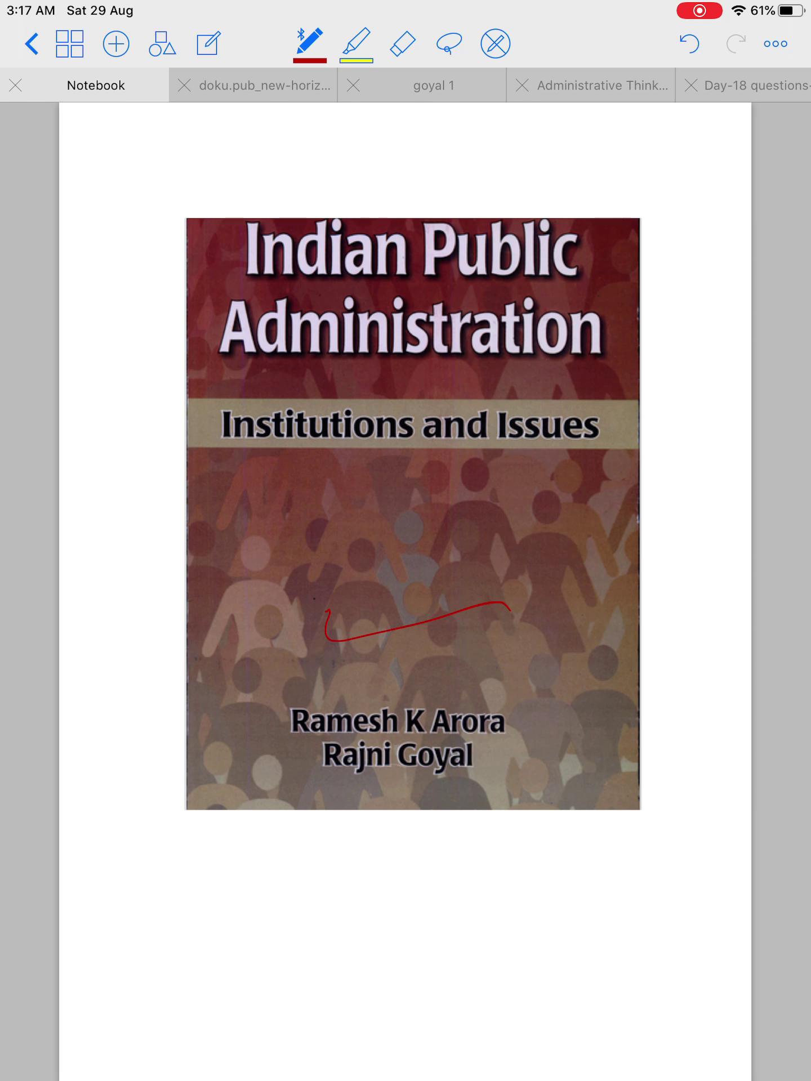
# - Mark the author names on the book cover, then go to the contents page
pyautogui.moveTo(399, 744); pyautogui.dragTo(482, 716)
pyautogui.click(434, 84)
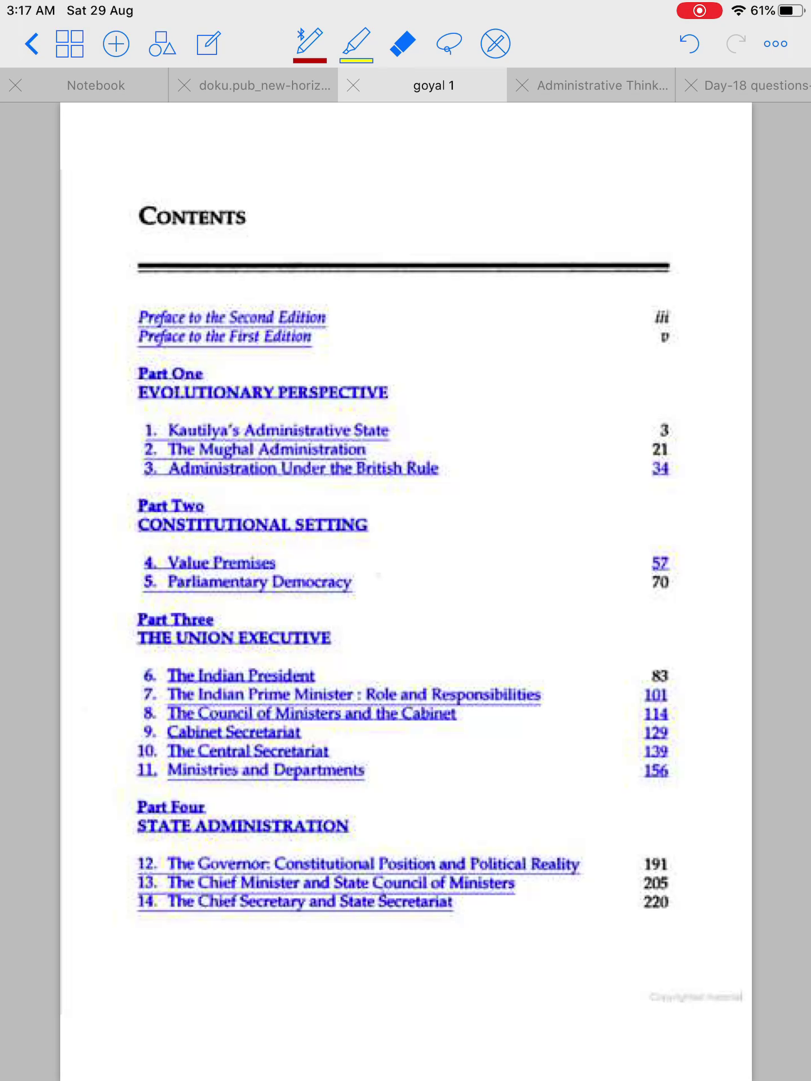
pyautogui.click(254, 437)
pyautogui.click(309, 43)
# - Mark contents headings and chapters, including AREA ADMINISTRATION and Panchayati Raj
pyautogui.moveTo(210, 532); pyautogui.dragTo(271, 539)
pyautogui.moveTo(176, 608); pyautogui.dragTo(276, 621)
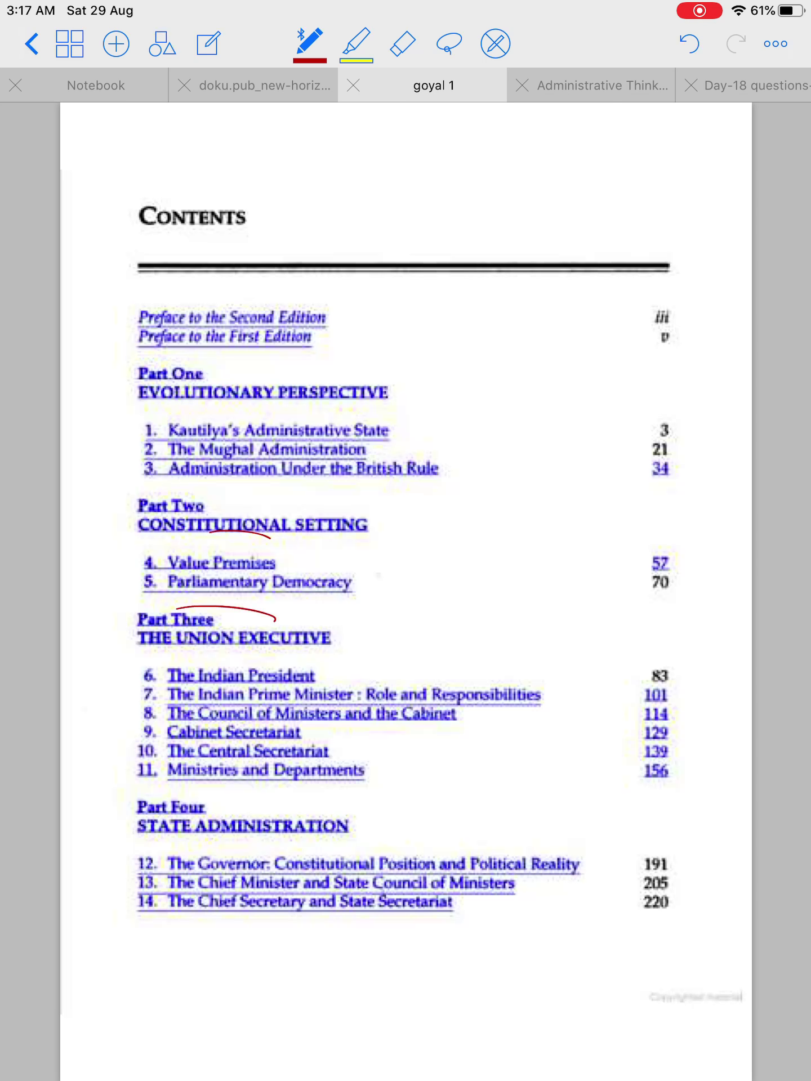
pyautogui.moveTo(195, 711); pyautogui.dragTo(269, 717)
pyautogui.moveTo(187, 862); pyautogui.dragTo(298, 878)
pyautogui.hscroll(5, 405, 591)
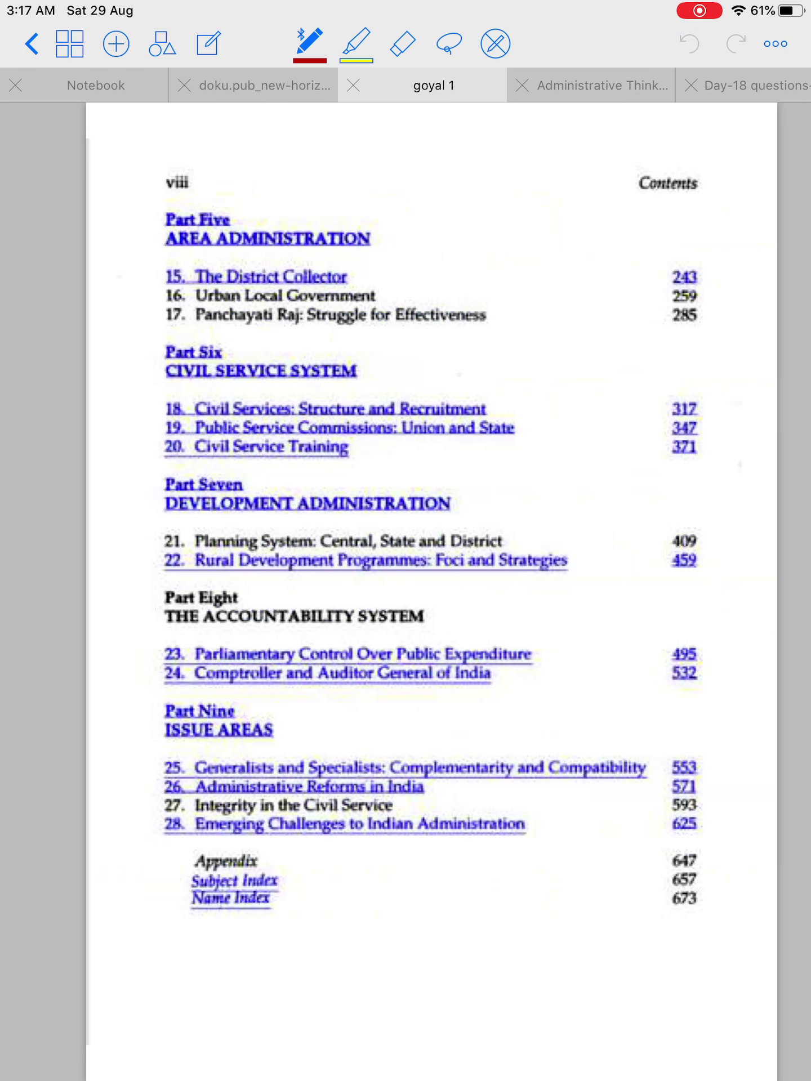
pyautogui.moveTo(204, 251); pyautogui.dragTo(256, 255)
pyautogui.moveTo(205, 309); pyautogui.dragTo(264, 319)
# - Mark contents items 22, 24 and 27, Kautilya's, The Mughal and PERSPECTIVE
pyautogui.moveTo(229, 443); pyautogui.dragTo(280, 452)
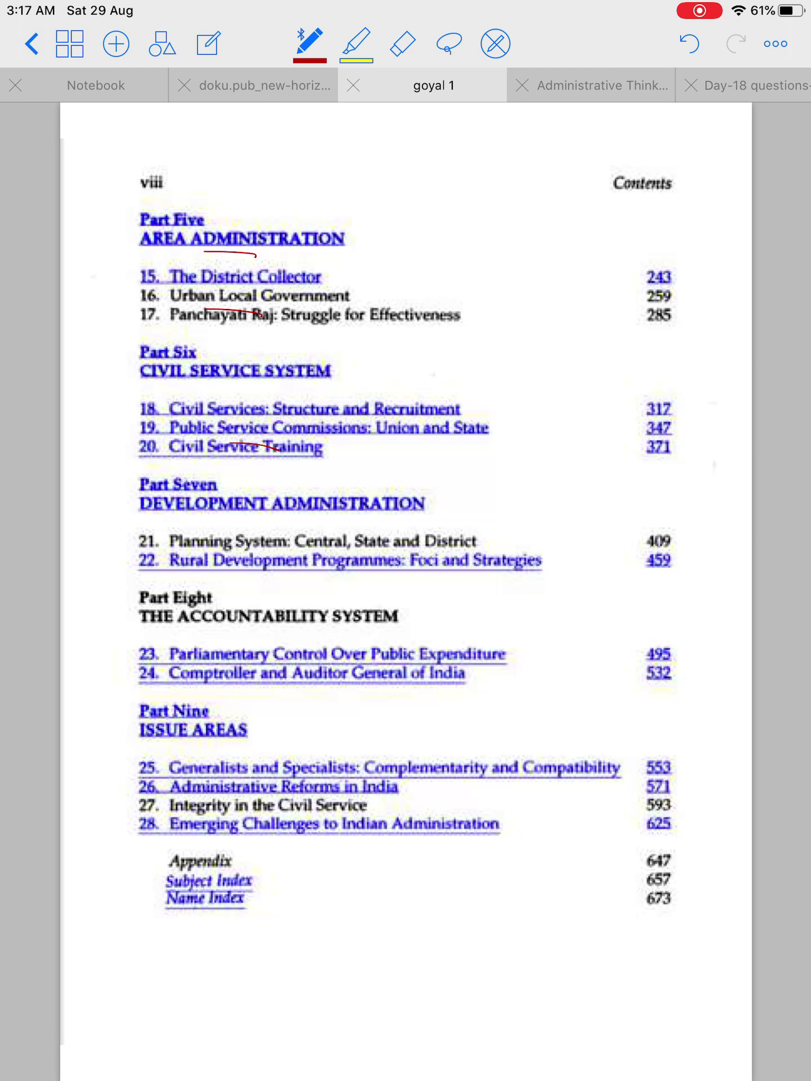
pyautogui.moveTo(237, 552); pyautogui.dragTo(309, 565)
pyautogui.moveTo(245, 687); pyautogui.dragTo(311, 695)
pyautogui.moveTo(217, 796)
pyautogui.mouseDown()
pyautogui.moveTo(314, 806)
pyautogui.moveTo(321, 754)
pyautogui.mouseUp()
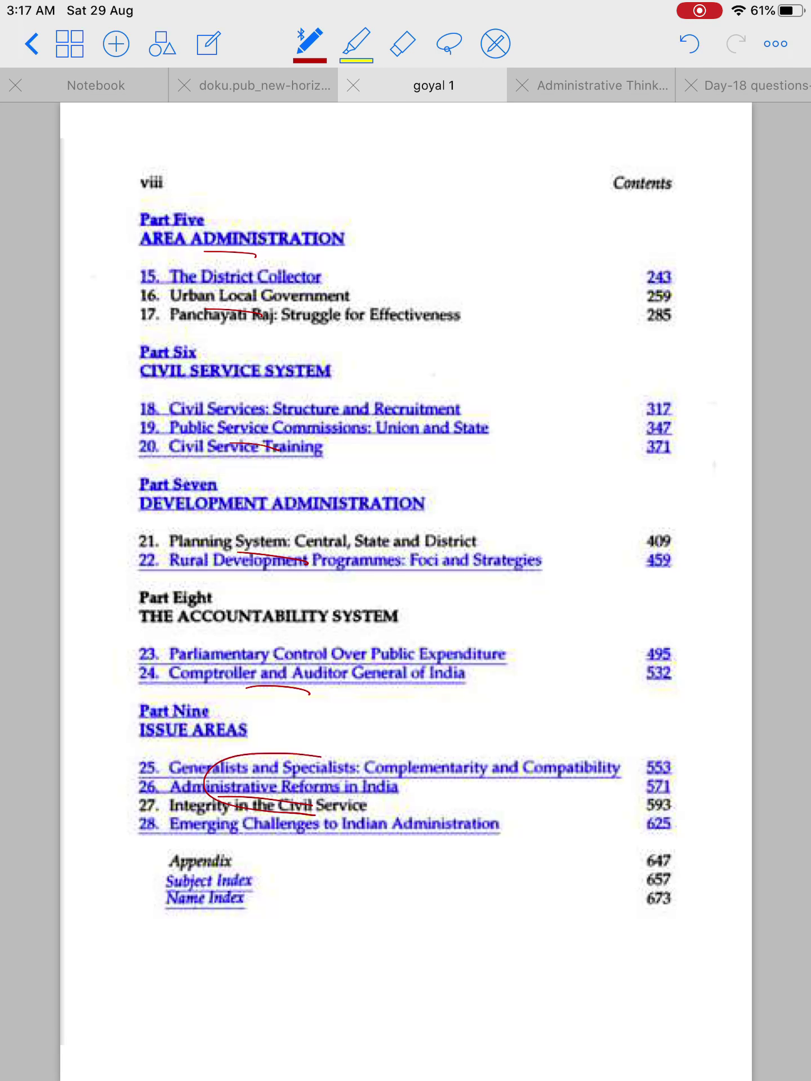
pyautogui.scroll(10, 406, 591)
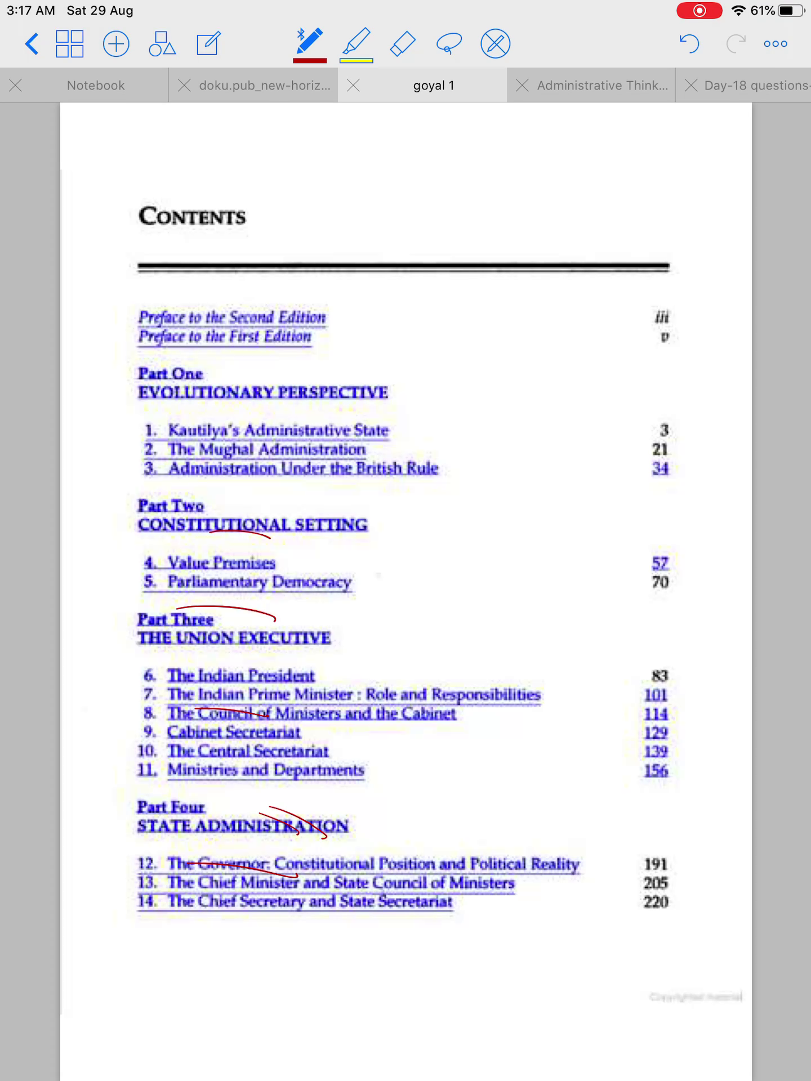
pyautogui.hscroll(5, 406, 592)
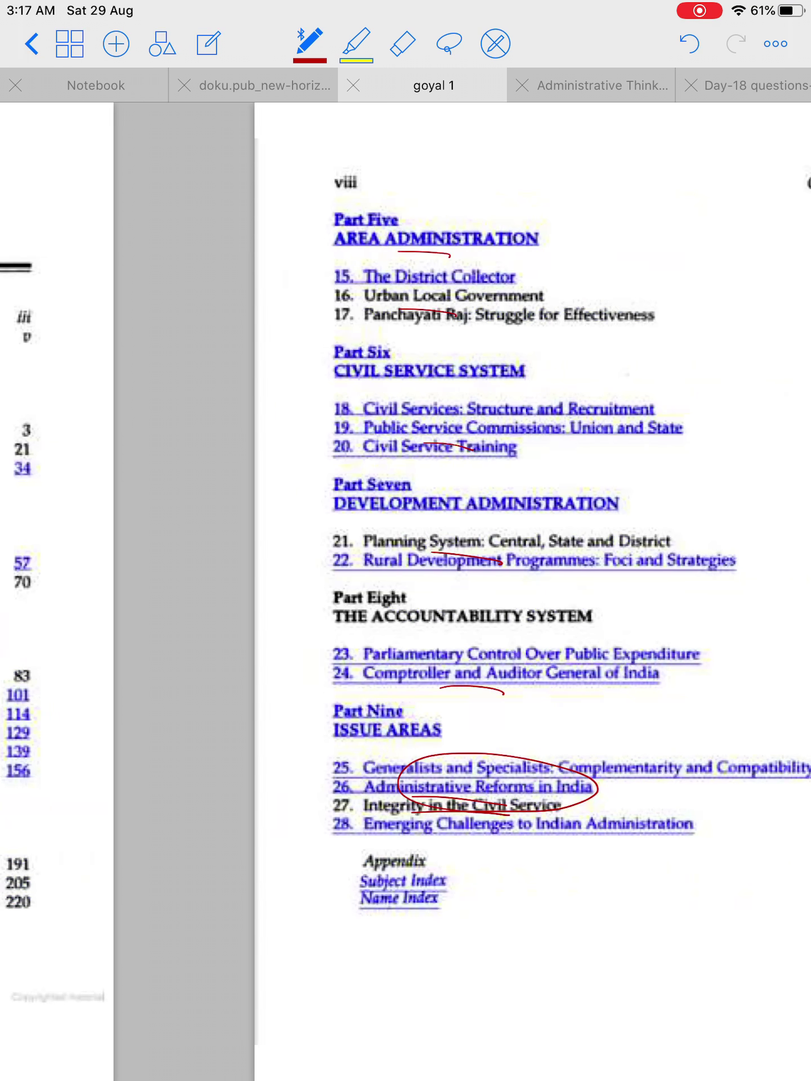
pyautogui.hscroll(-5, 406, 592)
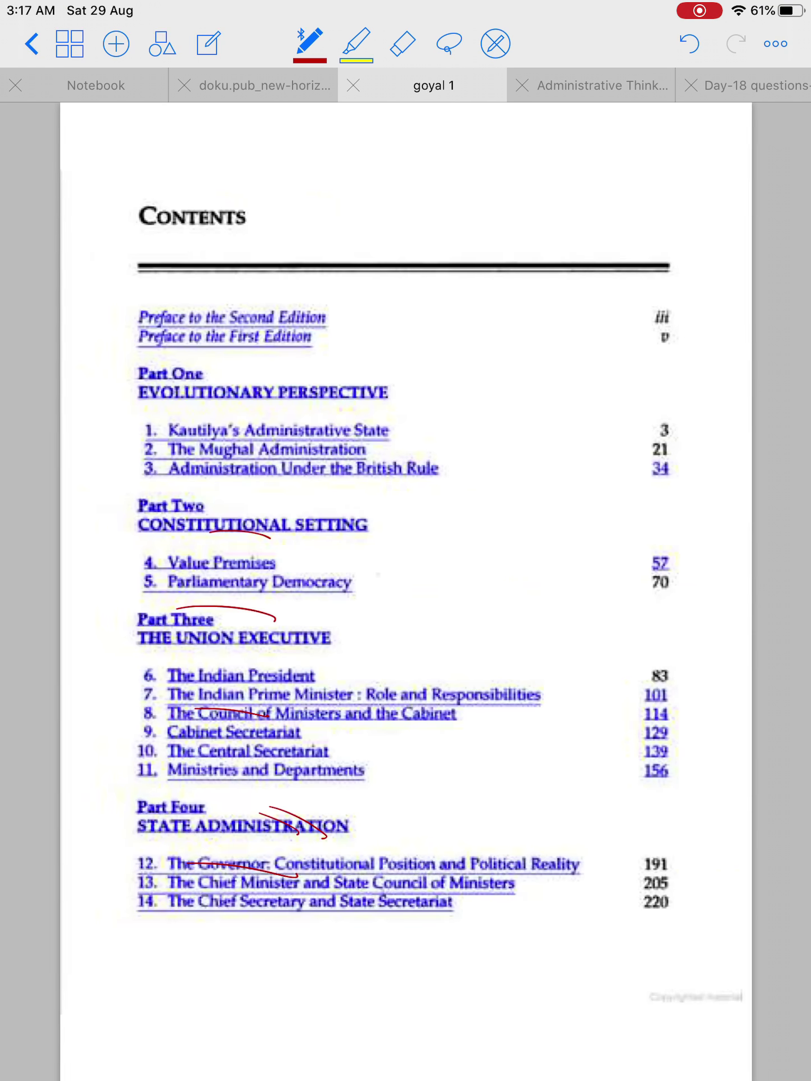
pyautogui.moveTo(172, 436); pyautogui.dragTo(213, 462)
pyautogui.moveTo(294, 397); pyautogui.dragTo(326, 416)
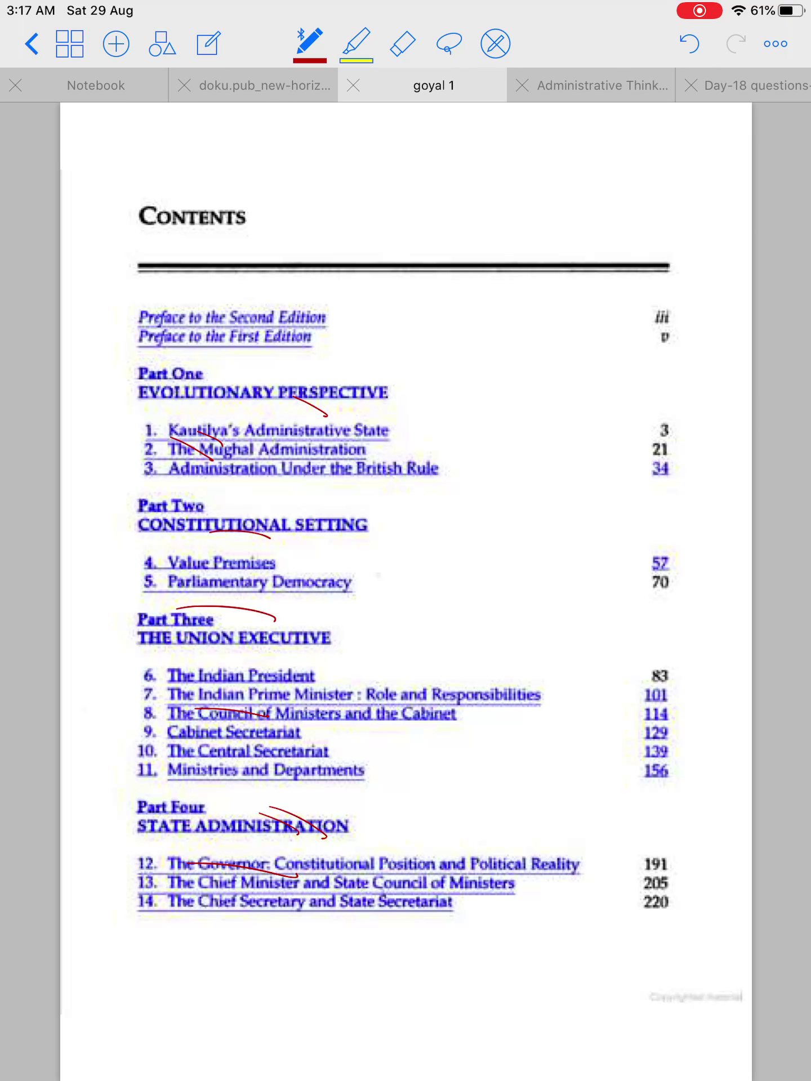
# - In the Notebook, circle the Fadia and Fadia title and draw an arrow below it
pyautogui.click(95, 84)
pyautogui.moveTo(324, 590)
pyautogui.mouseDown()
pyautogui.moveTo(76, 503)
pyautogui.moveTo(520, 545)
pyautogui.moveTo(221, 573)
pyautogui.moveTo(212, 598)
pyautogui.mouseUp()
pyautogui.moveTo(167, 567)
pyautogui.mouseDown()
pyautogui.moveTo(206, 624)
pyautogui.moveTo(207, 578)
pyautogui.mouseUp()
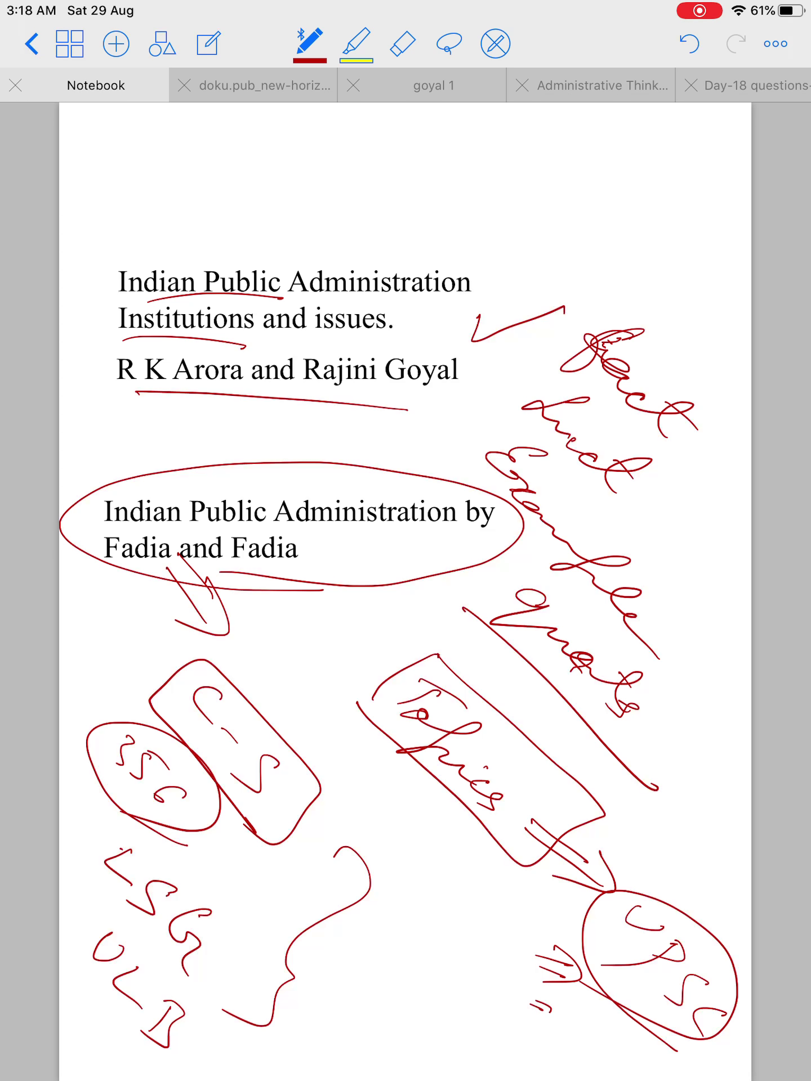
# - Handwrite 'Civil' with dots near the page bottom, then go to the next page
pyautogui.moveTo(369, 932)
pyautogui.mouseDown()
pyautogui.moveTo(348, 974)
pyautogui.moveTo(381, 997)
pyautogui.moveTo(397, 1045)
pyautogui.mouseUp()
pyautogui.click(371, 962)
pyautogui.click(407, 997)
pyautogui.moveTo(321, 1021); pyautogui.dragTo(359, 1047)
pyautogui.moveTo(350, 1026); pyautogui.dragTo(379, 1042)
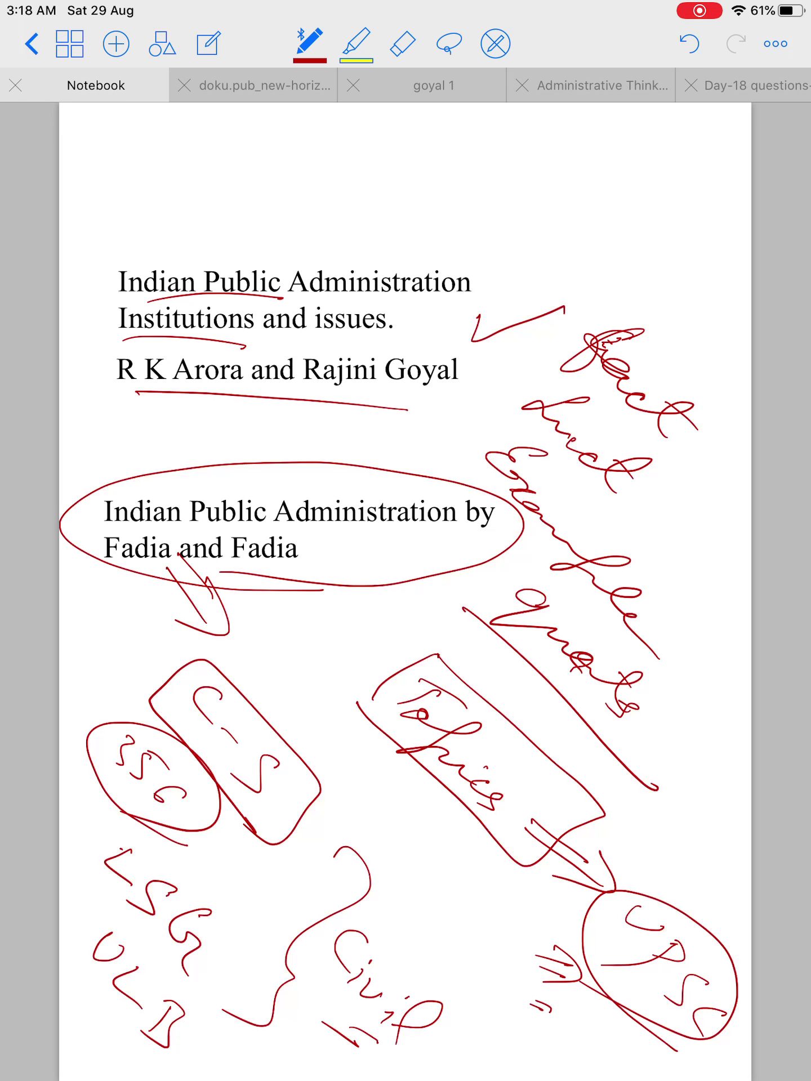
pyautogui.moveTo(591, 591)
pyautogui.mouseDown()
pyautogui.moveTo(253, 592)
pyautogui.moveTo(592, 591)
pyautogui.mouseUp()
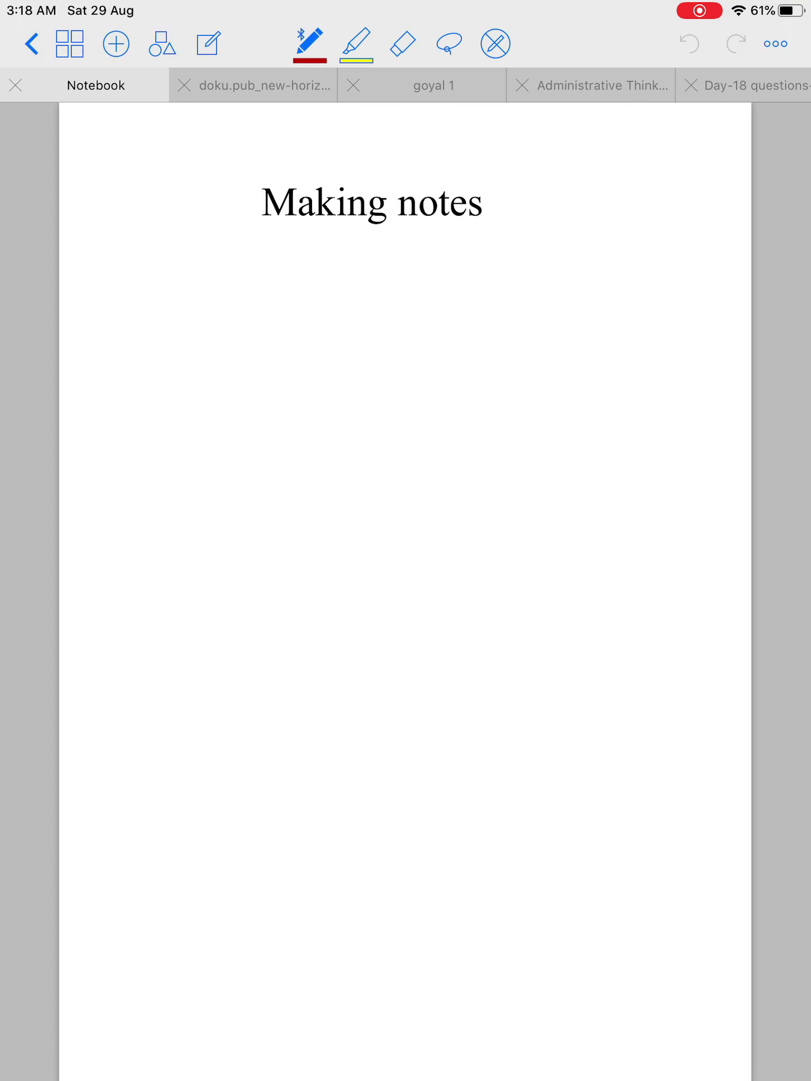
# - Handwrite the first topic word, History, in red below the Making notes title and underline it
pyautogui.moveTo(224, 290); pyautogui.dragTo(217, 343)
pyautogui.moveTo(213, 277)
pyautogui.mouseDown()
pyautogui.moveTo(251, 289)
pyautogui.moveTo(245, 364)
pyautogui.moveTo(300, 358)
pyautogui.moveTo(322, 391)
pyautogui.mouseUp()
pyautogui.click(301, 332)
pyautogui.moveTo(153, 348); pyautogui.dragTo(349, 429)
pyautogui.moveTo(203, 417)
pyautogui.mouseDown()
pyautogui.moveTo(179, 463)
pyautogui.moveTo(232, 461)
pyautogui.moveTo(244, 488)
pyautogui.moveTo(252, 473)
pyautogui.moveTo(258, 502)
pyautogui.moveTo(314, 540)
pyautogui.moveTo(291, 583)
pyautogui.mouseUp()
pyautogui.click(255, 458)
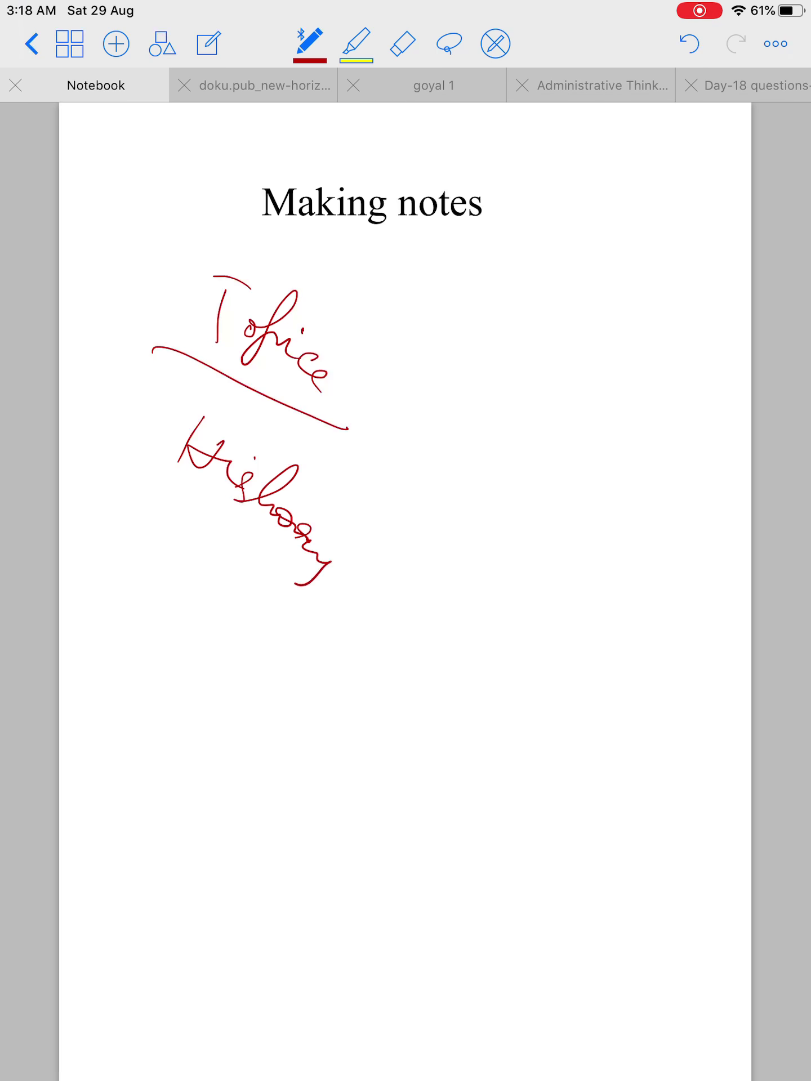
pyautogui.moveTo(269, 471); pyautogui.dragTo(302, 498)
pyautogui.moveTo(454, 500)
pyautogui.mouseDown()
pyautogui.moveTo(489, 487)
pyautogui.moveTo(480, 538)
pyautogui.mouseUp()
# - Write a boxed LSG beside History and draw a long diagonal line under History
pyautogui.moveTo(533, 537); pyautogui.dragTo(496, 551)
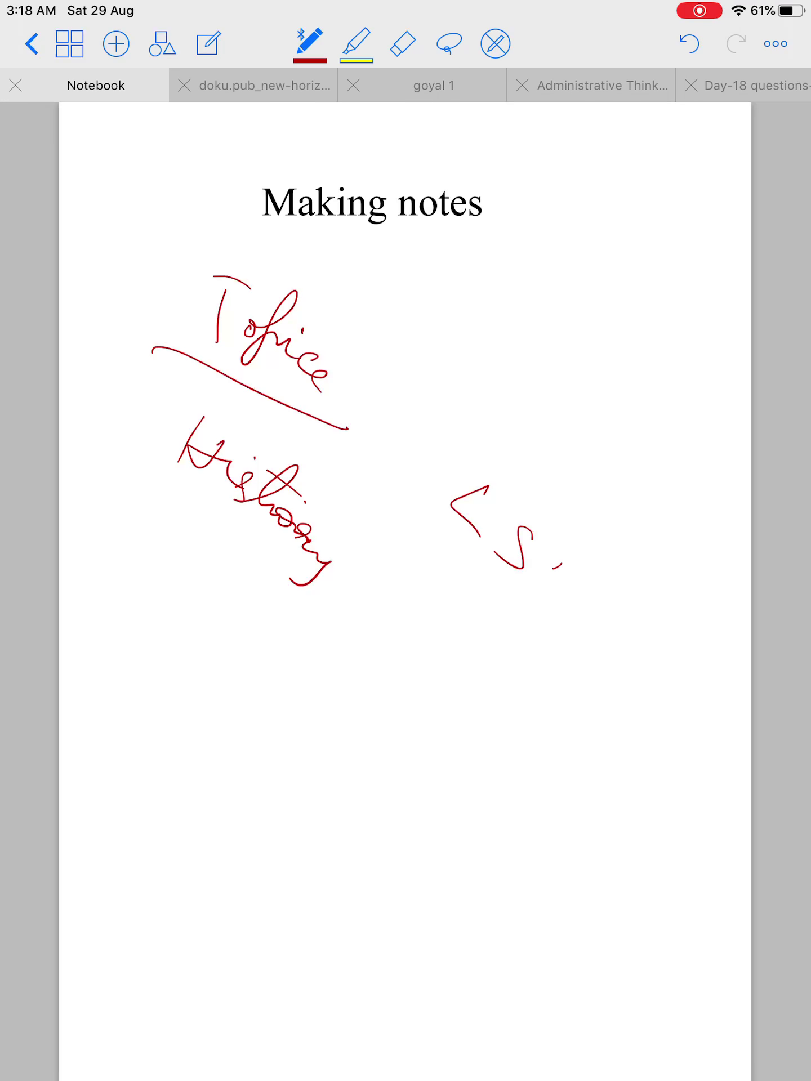
pyautogui.moveTo(561, 565); pyautogui.dragTo(543, 616)
pyautogui.moveTo(428, 509)
pyautogui.mouseDown()
pyautogui.moveTo(560, 633)
pyautogui.moveTo(483, 464)
pyautogui.moveTo(517, 610)
pyautogui.mouseUp()
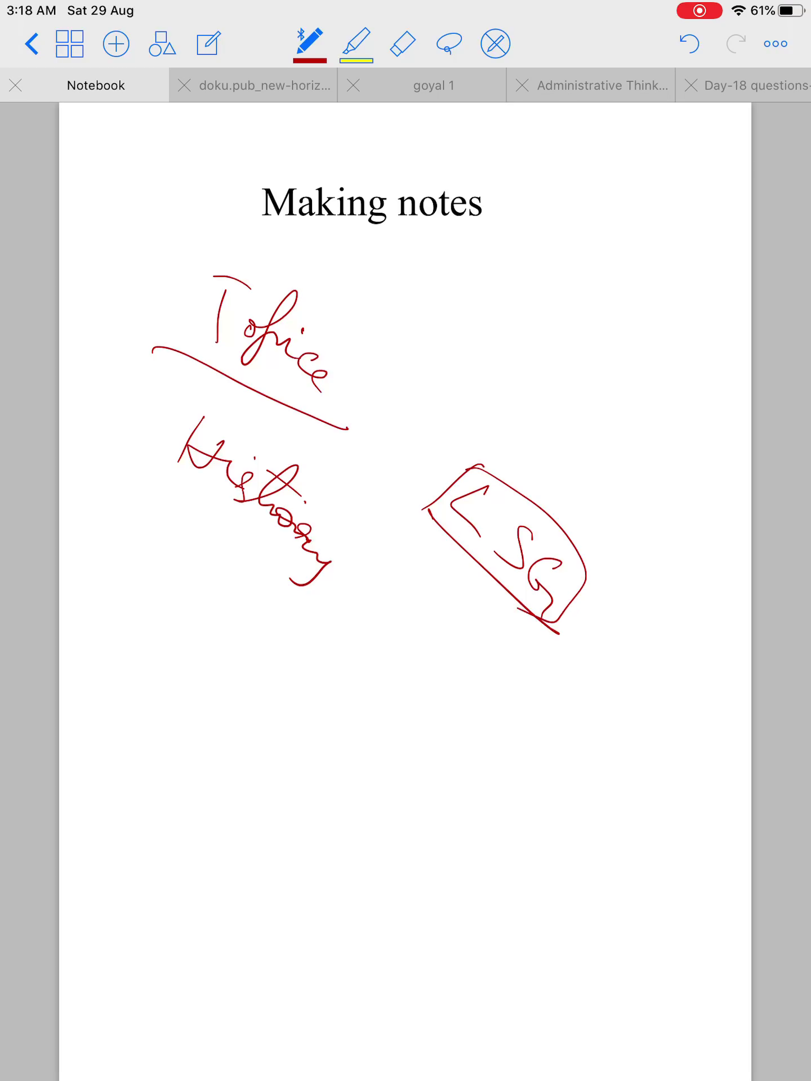
pyautogui.moveTo(135, 471); pyautogui.dragTo(382, 660)
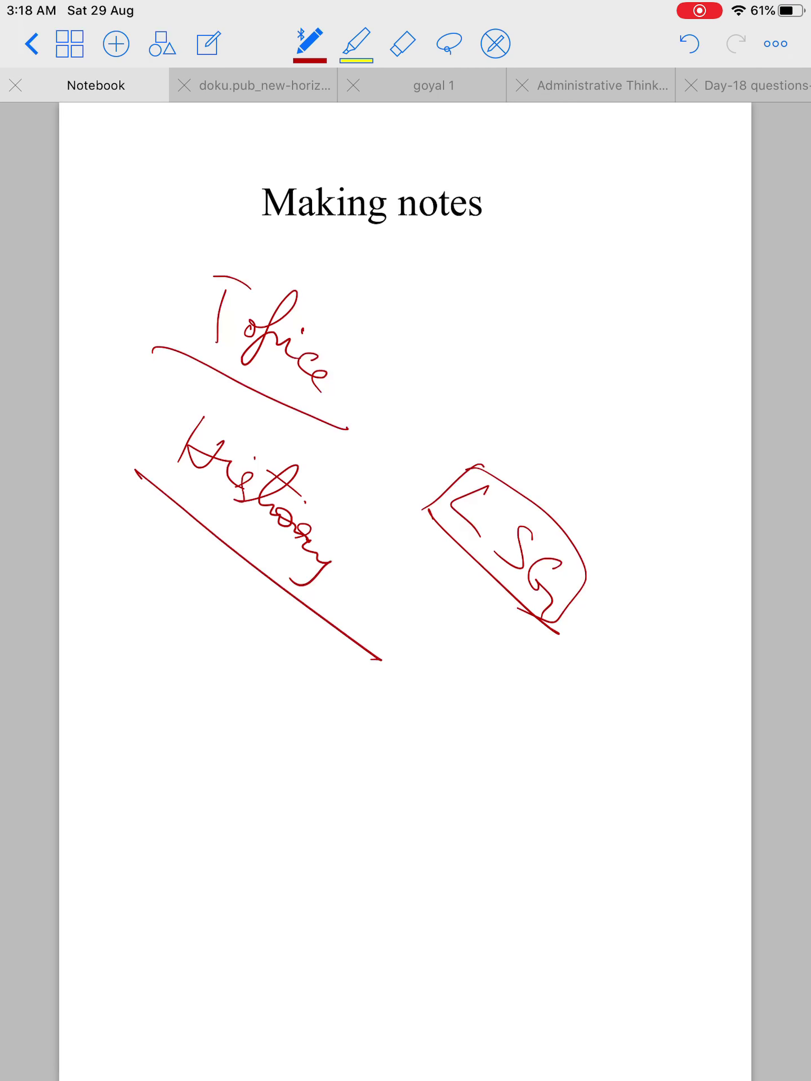
# - Write Water below the diagonal line and draw an arrow down from it
pyautogui.moveTo(149, 562)
pyautogui.mouseDown()
pyautogui.moveTo(209, 621)
pyautogui.moveTo(232, 689)
pyautogui.mouseUp()
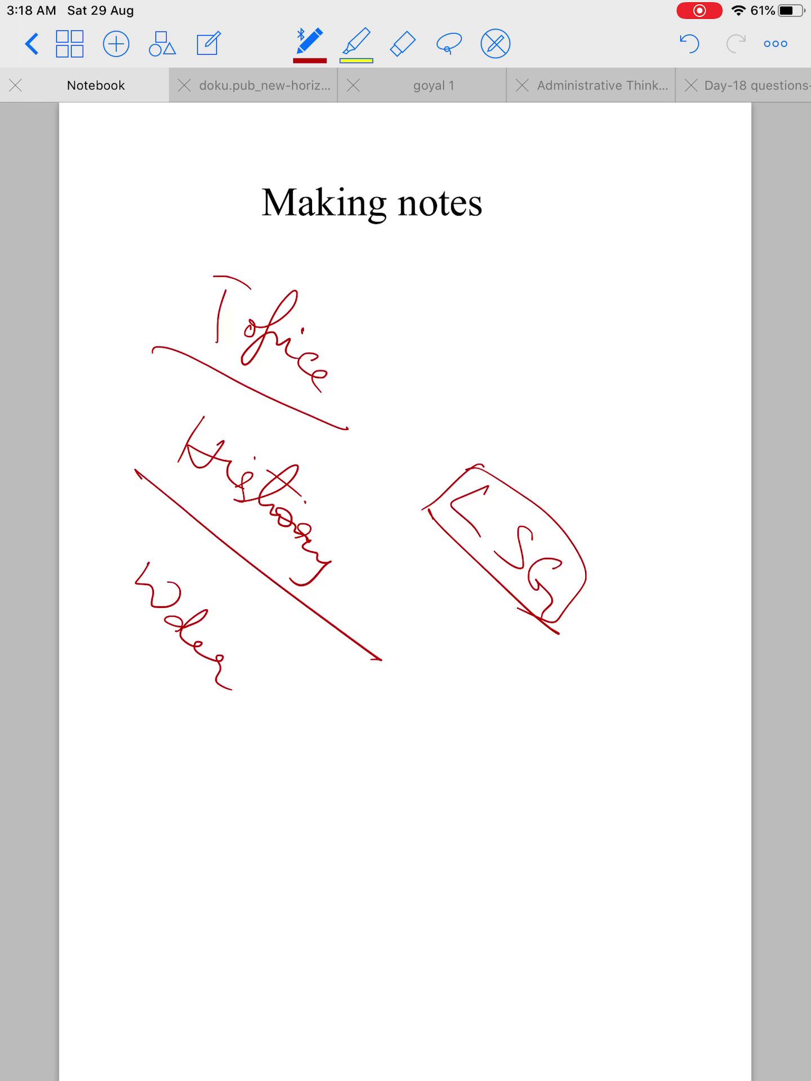
pyautogui.moveTo(186, 610); pyautogui.dragTo(226, 645)
pyautogui.moveTo(242, 684)
pyautogui.mouseDown()
pyautogui.moveTo(285, 723)
pyautogui.moveTo(271, 729)
pyautogui.mouseUp()
# - Write the 73rd Amendment note below the arrow, circle it and link it from LSG
pyautogui.moveTo(363, 741)
pyautogui.mouseDown()
pyautogui.moveTo(358, 782)
pyautogui.moveTo(378, 771)
pyautogui.mouseUp()
pyautogui.moveTo(415, 777)
pyautogui.mouseDown()
pyautogui.moveTo(428, 789)
pyautogui.moveTo(394, 815)
pyautogui.mouseUp()
pyautogui.moveTo(445, 796)
pyautogui.mouseDown()
pyautogui.moveTo(466, 793)
pyautogui.moveTo(509, 813)
pyautogui.moveTo(497, 861)
pyautogui.mouseUp()
pyautogui.moveTo(507, 885)
pyautogui.mouseDown()
pyautogui.moveTo(557, 866)
pyautogui.moveTo(587, 959)
pyautogui.mouseUp()
pyautogui.moveTo(320, 734)
pyautogui.mouseDown()
pyautogui.moveTo(559, 976)
pyautogui.moveTo(493, 929)
pyautogui.mouseUp()
pyautogui.moveTo(558, 583)
pyautogui.mouseDown()
pyautogui.moveTo(681, 926)
pyautogui.moveTo(680, 948)
pyautogui.moveTo(703, 969)
pyautogui.mouseUp()
# - Draw three parallel marks left of the arrow and write a double-underlined word beneath them
pyautogui.moveTo(125, 686); pyautogui.dragTo(175, 724)
pyautogui.moveTo(118, 702); pyautogui.dragTo(174, 749)
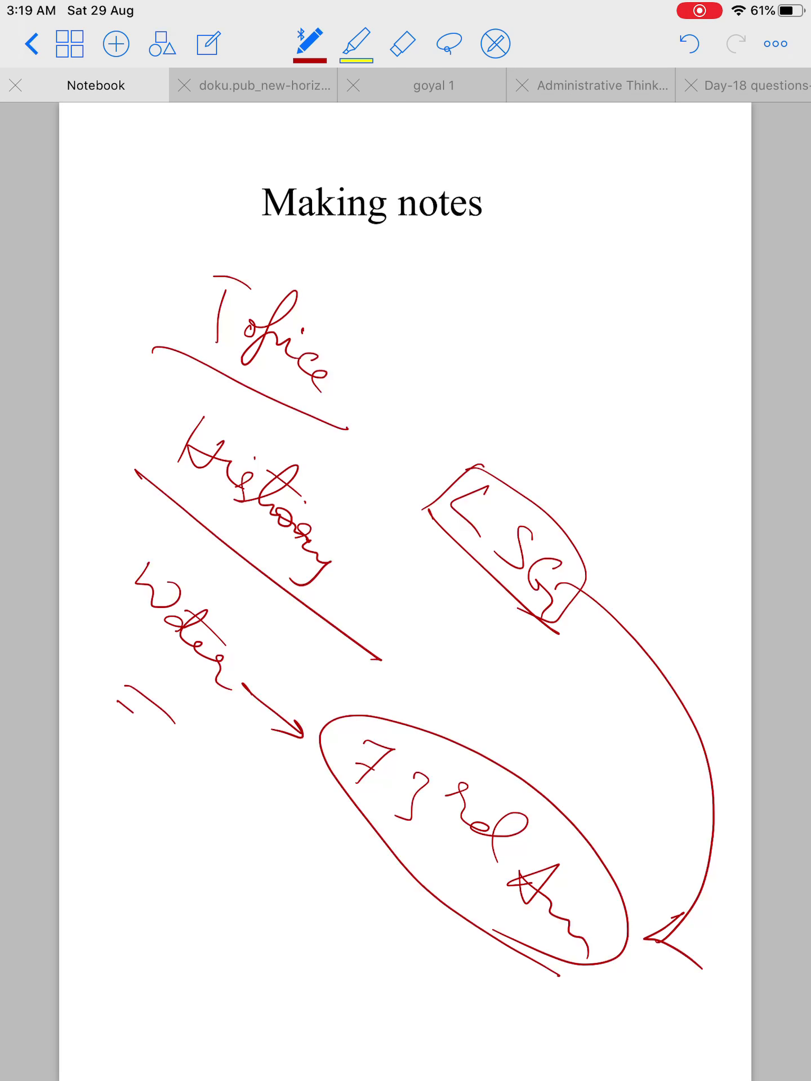
pyautogui.moveTo(97, 730); pyautogui.dragTo(155, 775)
pyautogui.moveTo(239, 753)
pyautogui.mouseDown()
pyautogui.moveTo(204, 788)
pyautogui.moveTo(222, 775)
pyautogui.mouseUp()
pyautogui.moveTo(218, 790)
pyautogui.mouseDown()
pyautogui.moveTo(258, 812)
pyautogui.moveTo(274, 810)
pyautogui.moveTo(295, 835)
pyautogui.moveTo(335, 819)
pyautogui.mouseUp()
pyautogui.moveTo(258, 860)
pyautogui.mouseDown()
pyautogui.moveTo(301, 836)
pyautogui.moveTo(339, 908)
pyautogui.moveTo(290, 873)
pyautogui.mouseUp()
pyautogui.moveTo(270, 877); pyautogui.dragTo(323, 905)
# - Write Problem, then an underlined REF with an arrow and another word below it
pyautogui.moveTo(146, 830)
pyautogui.mouseDown()
pyautogui.moveTo(119, 875)
pyautogui.moveTo(256, 905)
pyautogui.moveTo(277, 965)
pyautogui.mouseUp()
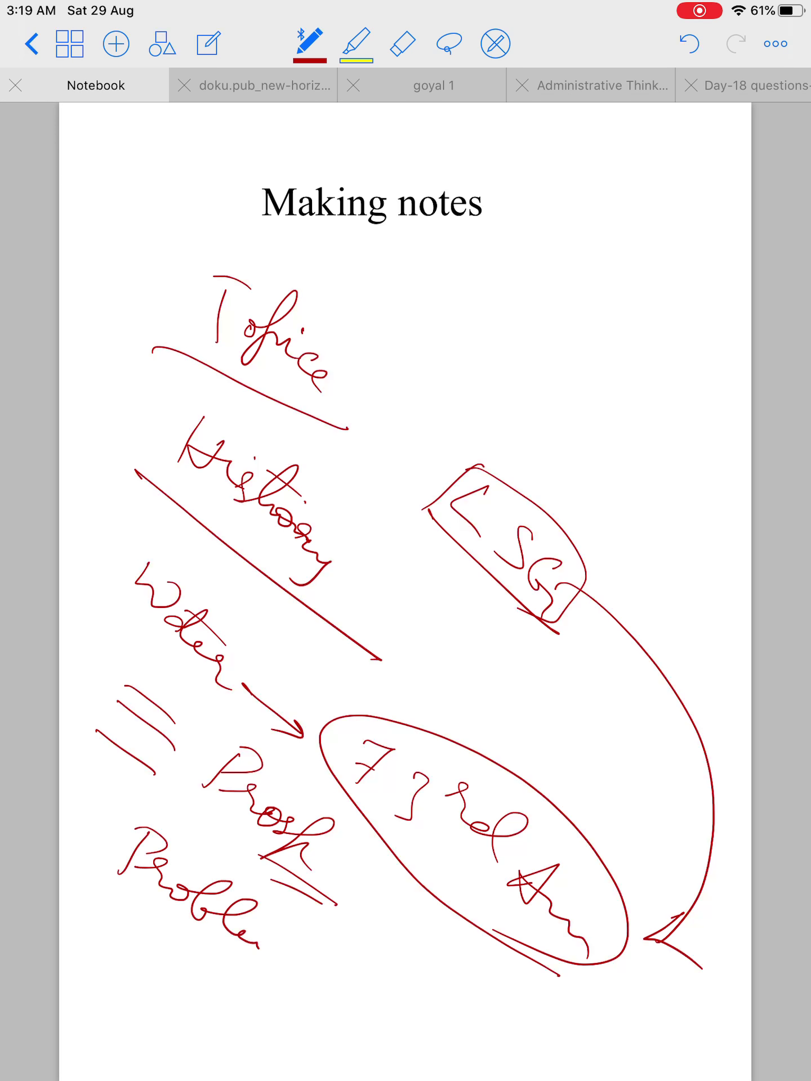
pyautogui.moveTo(161, 929)
pyautogui.mouseDown()
pyautogui.moveTo(137, 952)
pyautogui.moveTo(177, 955)
pyautogui.moveTo(181, 974)
pyautogui.mouseUp()
pyautogui.moveTo(192, 980)
pyautogui.mouseDown()
pyautogui.moveTo(212, 970)
pyautogui.moveTo(222, 1006)
pyautogui.mouseUp()
pyautogui.moveTo(230, 1002); pyautogui.dragTo(272, 1016)
pyautogui.moveTo(237, 1013)
pyautogui.mouseDown()
pyautogui.moveTo(261, 1027)
pyautogui.moveTo(234, 1049)
pyautogui.mouseUp()
pyautogui.moveTo(135, 977)
pyautogui.mouseDown()
pyautogui.moveTo(234, 1048)
pyautogui.moveTo(152, 1006)
pyautogui.mouseUp()
pyautogui.moveTo(73, 969)
pyautogui.mouseDown()
pyautogui.moveTo(110, 994)
pyautogui.moveTo(84, 1005)
pyautogui.mouseUp()
pyautogui.moveTo(135, 1006)
pyautogui.mouseDown()
pyautogui.moveTo(125, 1022)
pyautogui.moveTo(186, 1068)
pyautogui.mouseUp()
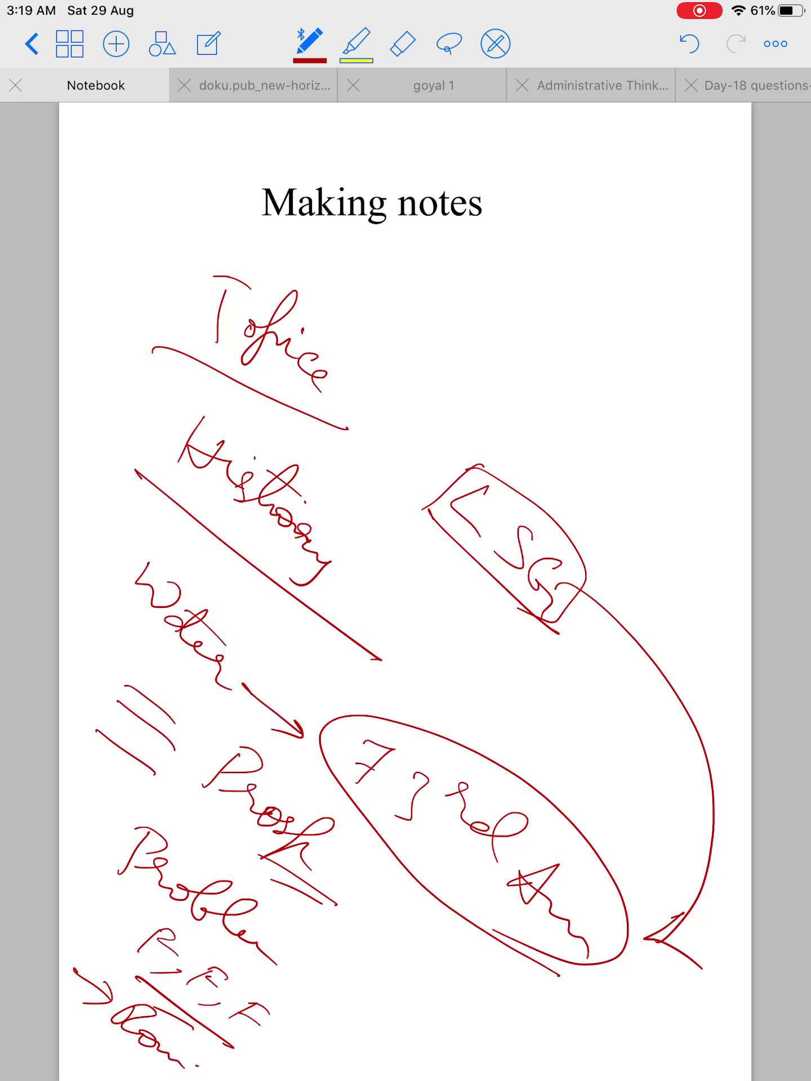
# - Draw a box at the bottom of the page and write Ex inside it
pyautogui.moveTo(663, 1009)
pyautogui.mouseDown()
pyautogui.moveTo(426, 1020)
pyautogui.moveTo(380, 1079)
pyautogui.moveTo(528, 1069)
pyautogui.moveTo(378, 1078)
pyautogui.mouseUp()
pyautogui.moveTo(418, 1025)
pyautogui.mouseDown()
pyautogui.moveTo(419, 1034)
pyautogui.moveTo(452, 1054)
pyautogui.moveTo(476, 1050)
pyautogui.moveTo(502, 1064)
pyautogui.mouseUp()
pyautogui.moveTo(541, 1027)
pyautogui.mouseDown()
pyautogui.moveTo(554, 1052)
pyautogui.moveTo(582, 1063)
pyautogui.mouseUp()
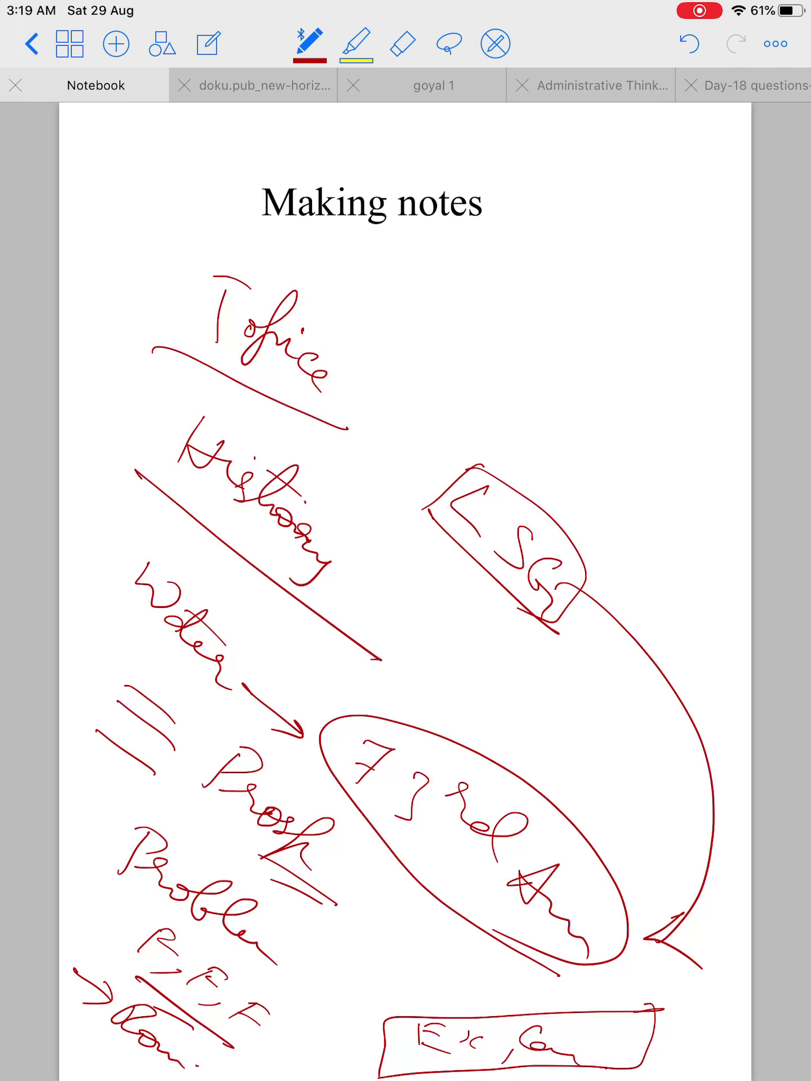
# - Draw a large left bracket with arrows pointing at the topics, Water, the marks and Problem
pyautogui.moveTo(136, 229)
pyautogui.mouseDown()
pyautogui.moveTo(145, 221)
pyautogui.moveTo(93, 761)
pyautogui.moveTo(101, 891)
pyautogui.mouseUp()
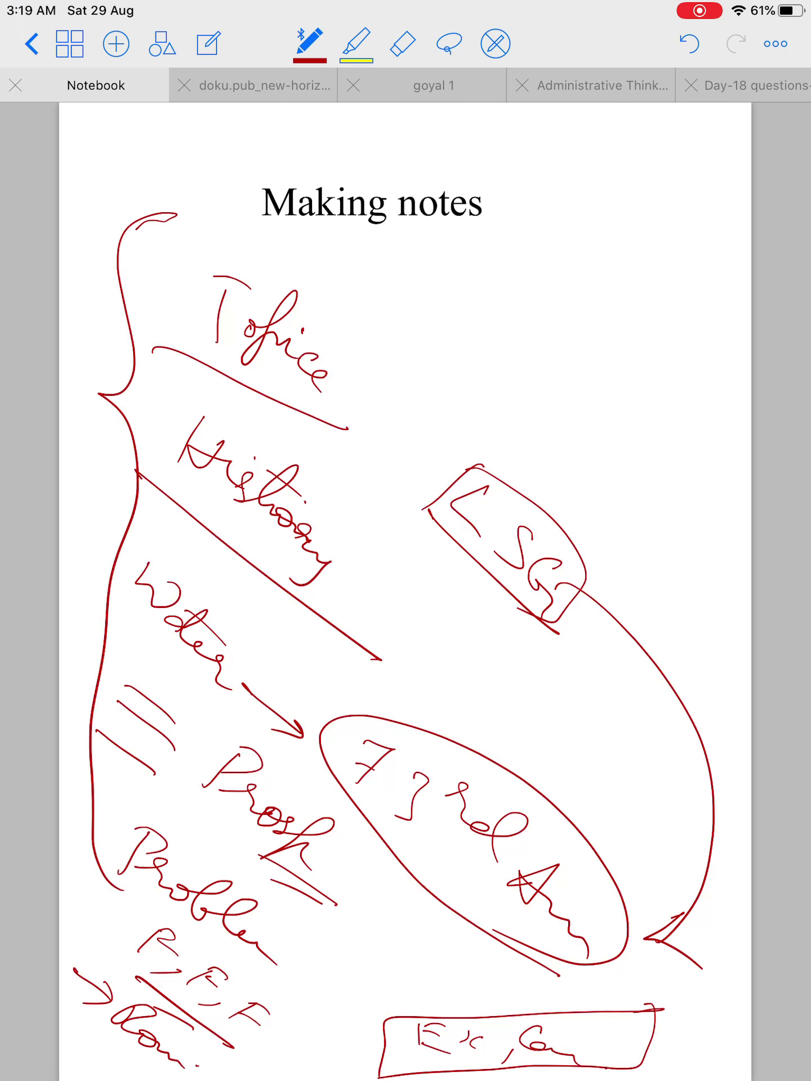
pyautogui.moveTo(88, 288)
pyautogui.mouseDown()
pyautogui.moveTo(167, 329)
pyautogui.moveTo(133, 332)
pyautogui.mouseUp()
pyautogui.moveTo(81, 425)
pyautogui.mouseDown()
pyautogui.moveTo(152, 462)
pyautogui.moveTo(133, 463)
pyautogui.mouseUp()
pyautogui.moveTo(84, 544)
pyautogui.mouseDown()
pyautogui.moveTo(138, 577)
pyautogui.moveTo(116, 576)
pyautogui.mouseUp()
pyautogui.moveTo(74, 670)
pyautogui.mouseDown()
pyautogui.moveTo(135, 704)
pyautogui.moveTo(117, 705)
pyautogui.mouseUp()
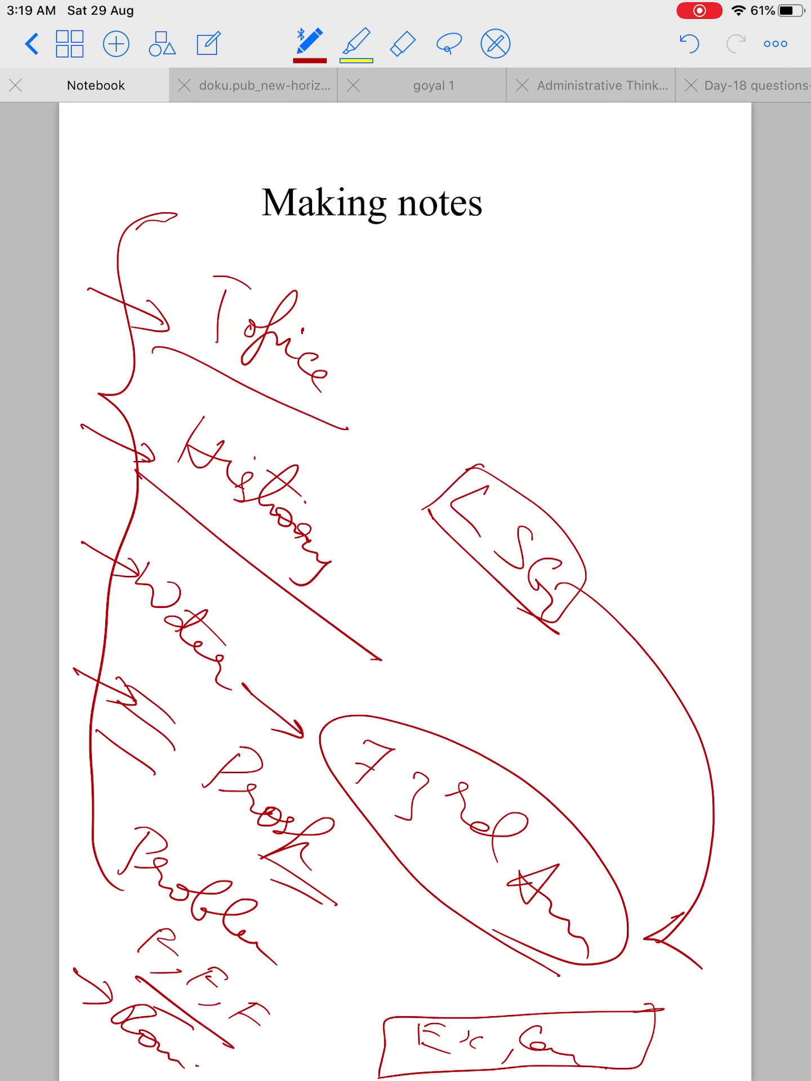
pyautogui.moveTo(67, 814)
pyautogui.mouseDown()
pyautogui.moveTo(122, 838)
pyautogui.moveTo(94, 841)
pyautogui.mouseUp()
# - Box the bottom notes again, oval each word, and add an arrow and small marks around the box
pyautogui.moveTo(654, 1013)
pyautogui.mouseDown()
pyautogui.moveTo(400, 1025)
pyautogui.moveTo(446, 1071)
pyautogui.moveTo(652, 1014)
pyautogui.mouseUp()
pyautogui.moveTo(470, 1066)
pyautogui.mouseDown()
pyautogui.moveTo(493, 1052)
pyautogui.moveTo(595, 1062)
pyautogui.mouseUp()
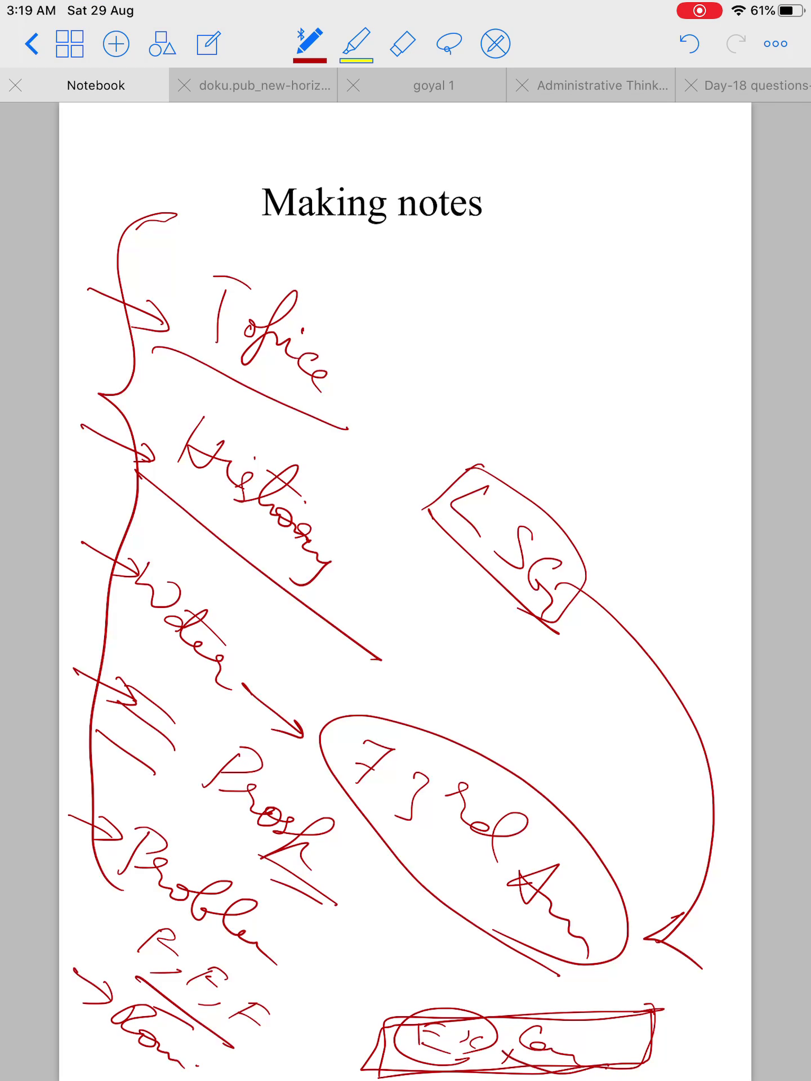
pyautogui.moveTo(425, 1038); pyautogui.dragTo(349, 986)
pyautogui.moveTo(368, 983)
pyautogui.mouseDown()
pyautogui.moveTo(345, 983)
pyautogui.moveTo(363, 1009)
pyautogui.mouseUp()
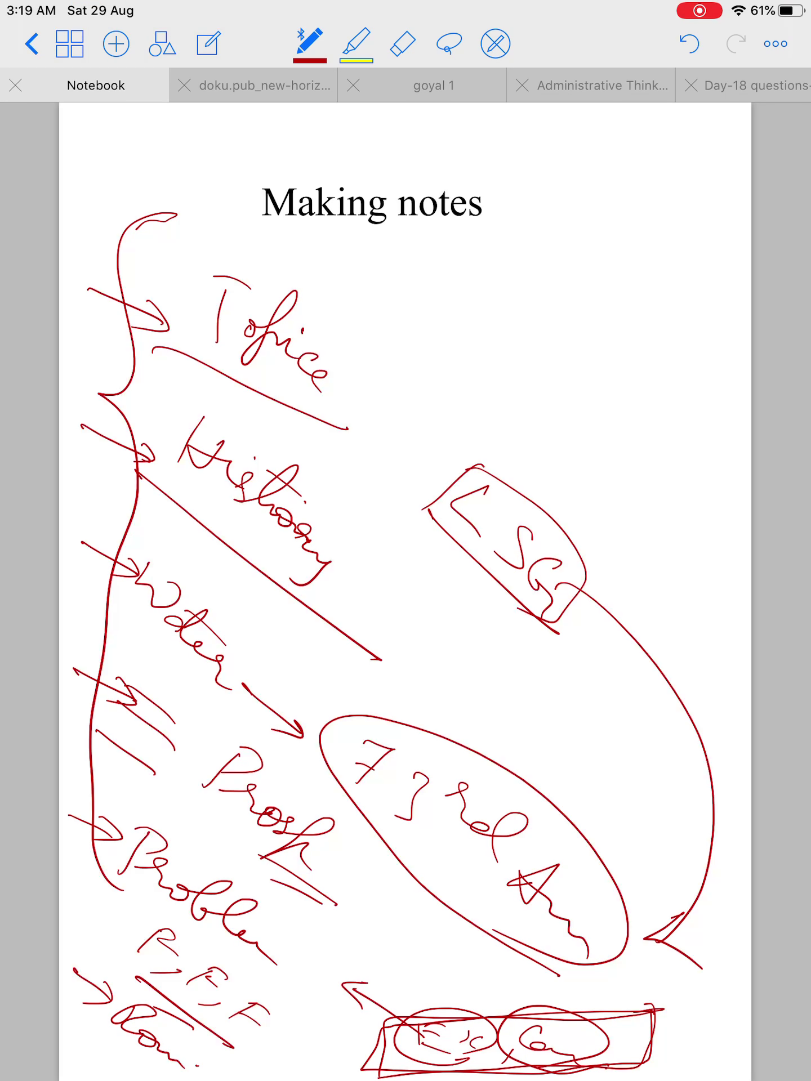
pyautogui.moveTo(581, 1038); pyautogui.dragTo(652, 1018)
pyautogui.moveTo(507, 1027); pyautogui.dragTo(595, 1014)
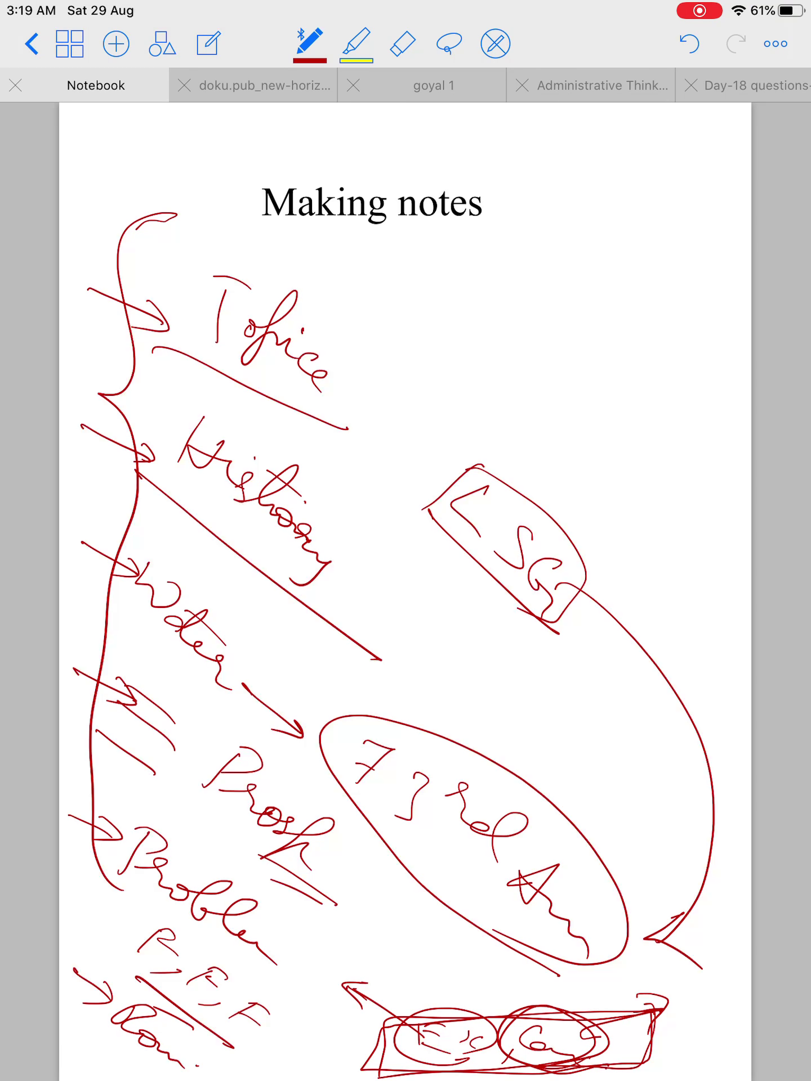
pyautogui.moveTo(628, 1002)
pyautogui.mouseDown()
pyautogui.moveTo(673, 1008)
pyautogui.moveTo(693, 998)
pyautogui.mouseUp()
pyautogui.moveTo(670, 1004)
pyautogui.mouseDown()
pyautogui.moveTo(709, 992)
pyautogui.moveTo(690, 1023)
pyautogui.moveTo(714, 1056)
pyautogui.moveTo(733, 1048)
pyautogui.moveTo(718, 1070)
pyautogui.mouseUp()
pyautogui.moveTo(653, 1037)
pyautogui.mouseDown()
pyautogui.moveTo(682, 1054)
pyautogui.moveTo(689, 1046)
pyautogui.moveTo(701, 1075)
pyautogui.mouseUp()
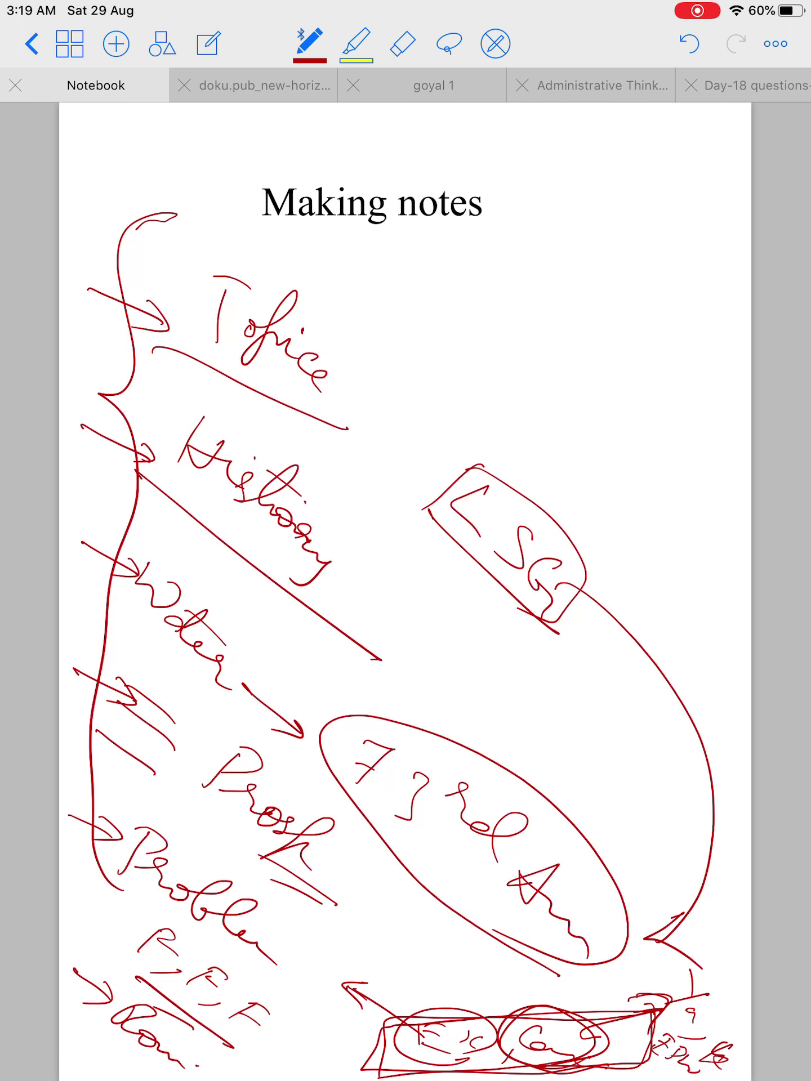
pyautogui.scroll(-5, 406, 592)
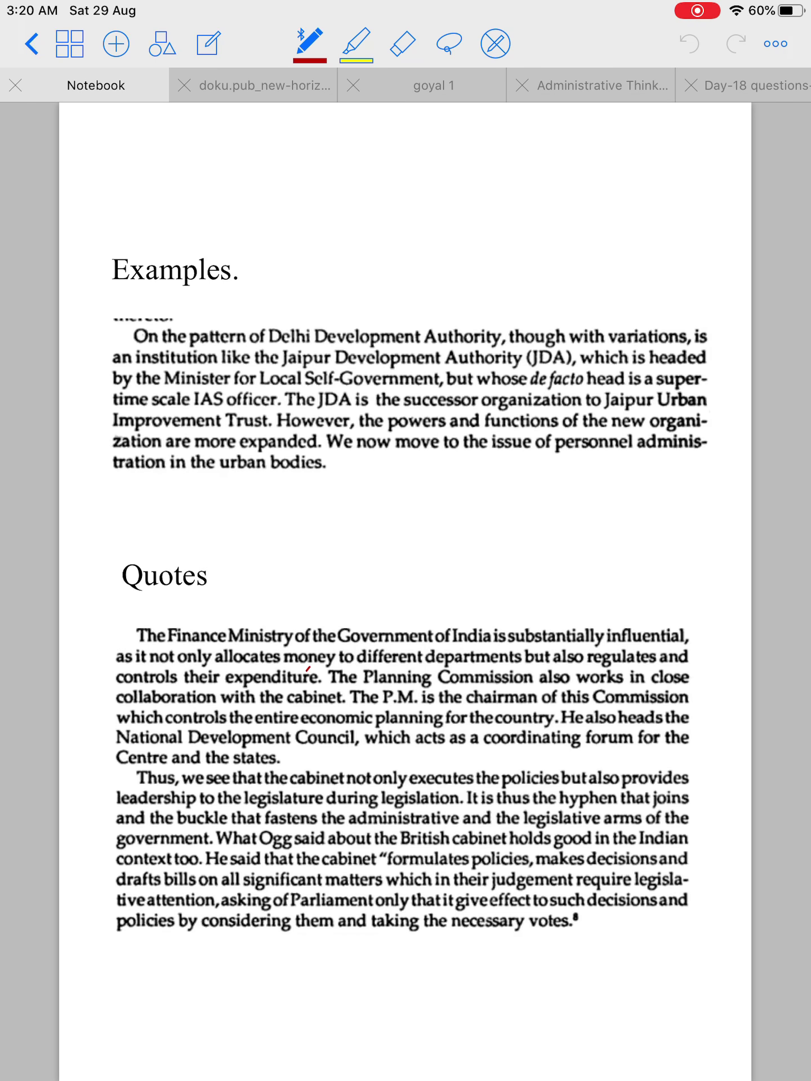
# - Box the Jaipur Development Authority phrase, arrow it to Examples, and draw a slanted box above
pyautogui.moveTo(537, 369); pyautogui.dragTo(471, 379)
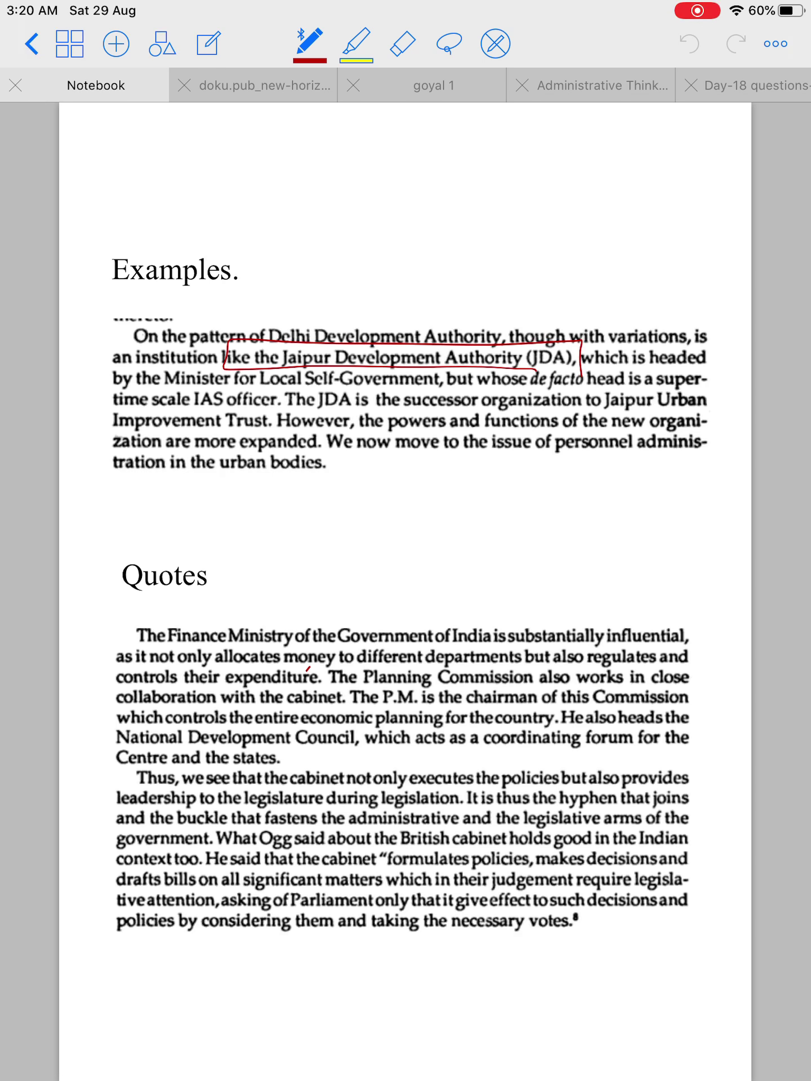
pyautogui.moveTo(223, 363)
pyautogui.mouseDown()
pyautogui.moveTo(237, 370)
pyautogui.moveTo(209, 366)
pyautogui.mouseUp()
pyautogui.moveTo(340, 420)
pyautogui.mouseDown()
pyautogui.moveTo(253, 258)
pyautogui.moveTo(291, 290)
pyautogui.mouseUp()
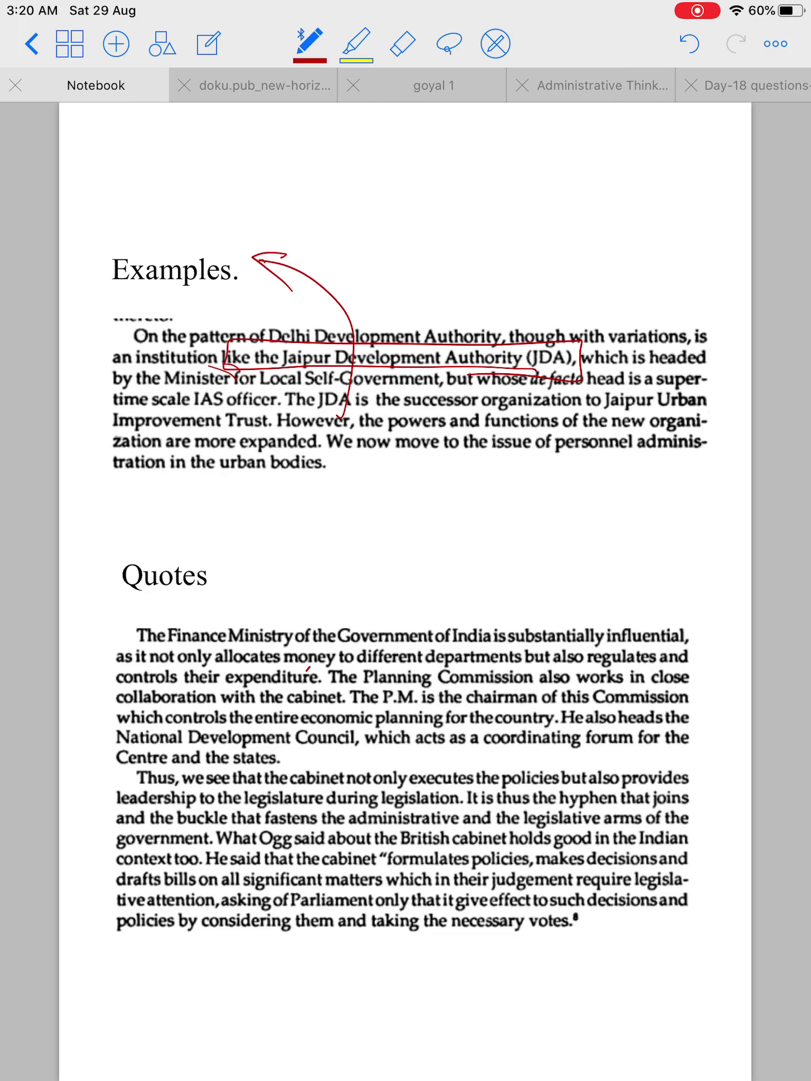
pyautogui.moveTo(257, 227)
pyautogui.mouseDown()
pyautogui.moveTo(145, 145)
pyautogui.moveTo(93, 165)
pyautogui.moveTo(182, 171)
pyautogui.mouseUp()
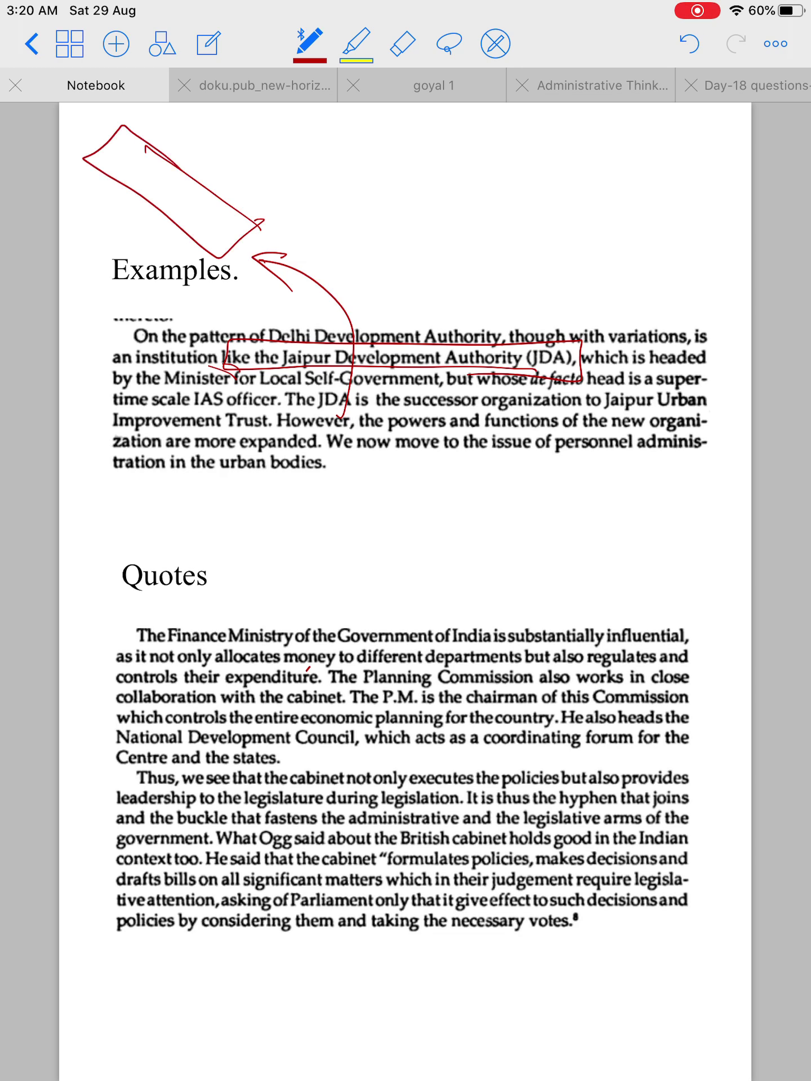
# - Sketch and circle red marks at the top right, then draw an arrow up from the boxed Jaipur phrase
pyautogui.moveTo(544, 168)
pyautogui.mouseDown()
pyautogui.moveTo(562, 187)
pyautogui.moveTo(576, 164)
pyautogui.mouseUp()
pyautogui.moveTo(597, 204)
pyautogui.mouseDown()
pyautogui.moveTo(616, 221)
pyautogui.moveTo(619, 280)
pyautogui.mouseUp()
pyautogui.moveTo(505, 137)
pyautogui.mouseDown()
pyautogui.moveTo(611, 193)
pyautogui.moveTo(596, 156)
pyautogui.mouseUp()
pyautogui.moveTo(676, 226)
pyautogui.mouseDown()
pyautogui.moveTo(692, 279)
pyautogui.moveTo(668, 221)
pyautogui.mouseUp()
pyautogui.moveTo(554, 252)
pyautogui.mouseDown()
pyautogui.moveTo(561, 262)
pyautogui.moveTo(558, 254)
pyautogui.mouseUp()
pyautogui.moveTo(531, 243); pyautogui.dragTo(543, 248)
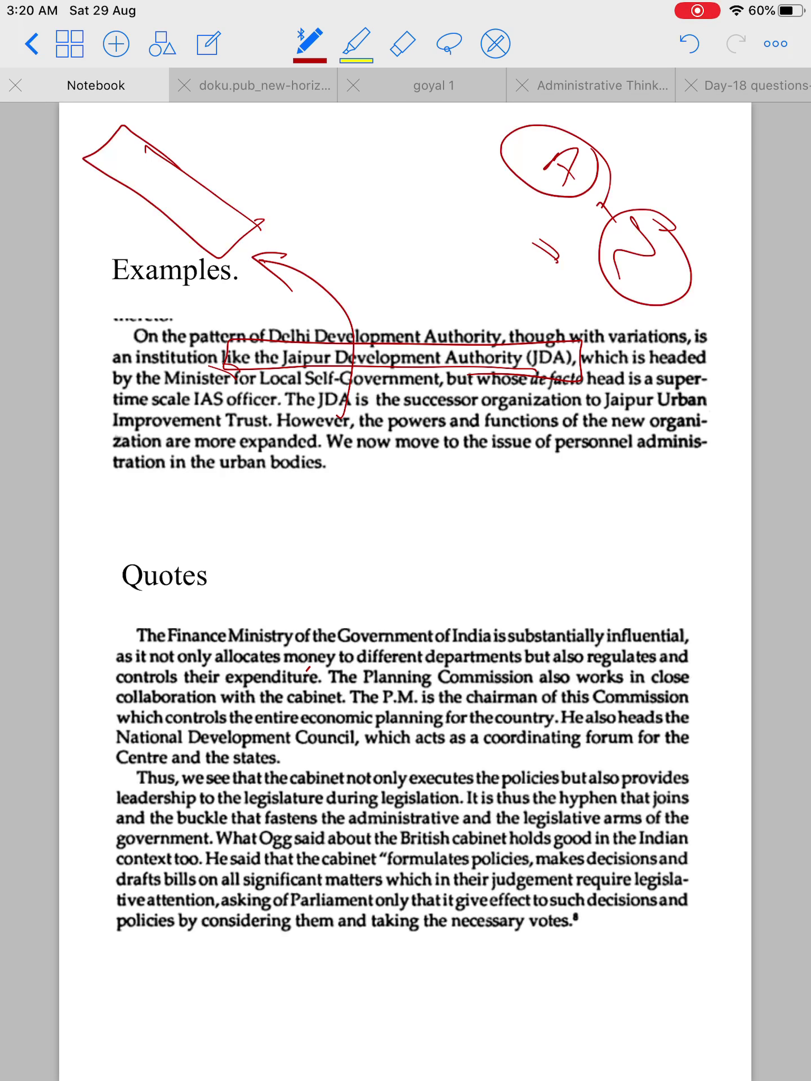
pyautogui.moveTo(400, 244)
pyautogui.mouseDown()
pyautogui.moveTo(427, 225)
pyautogui.moveTo(401, 245)
pyautogui.mouseUp()
pyautogui.moveTo(470, 207); pyautogui.dragTo(439, 226)
pyautogui.moveTo(430, 364)
pyautogui.mouseDown()
pyautogui.moveTo(406, 286)
pyautogui.moveTo(413, 292)
pyautogui.mouseUp()
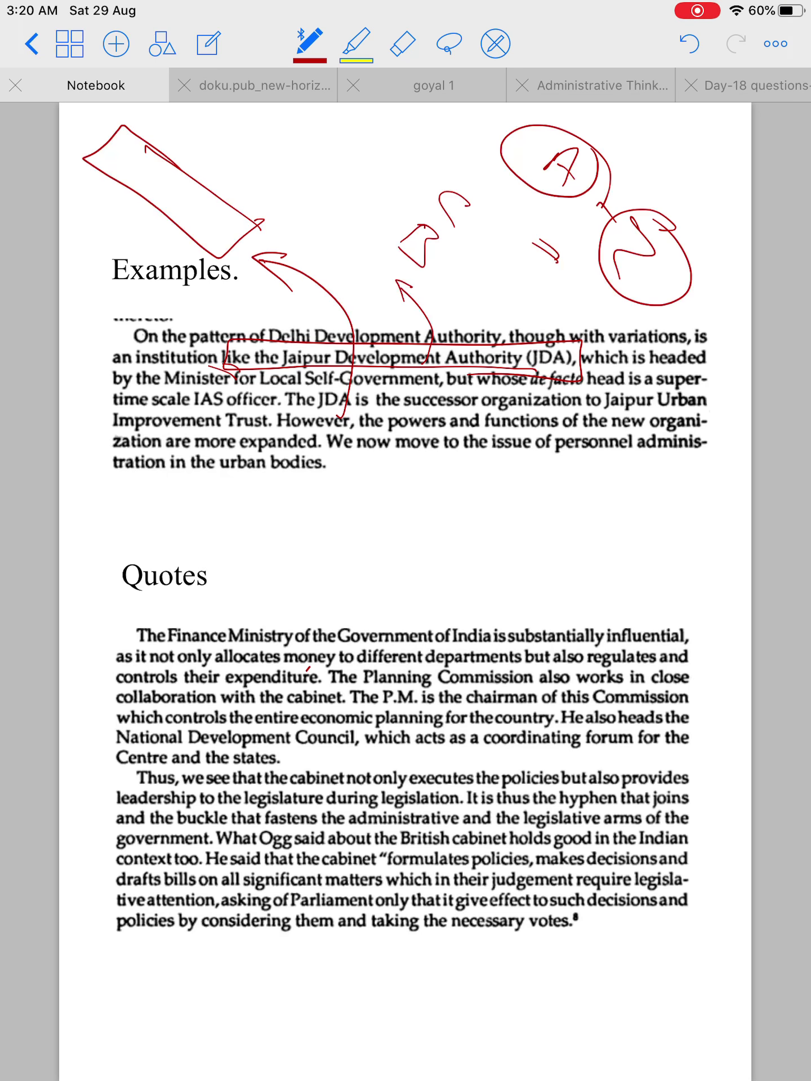
# - Write Role in the top-left box and scribble Ex. over the Examples heading
pyautogui.moveTo(118, 172)
pyautogui.mouseDown()
pyautogui.moveTo(129, 154)
pyautogui.moveTo(153, 186)
pyautogui.moveTo(178, 188)
pyautogui.moveTo(190, 223)
pyautogui.moveTo(183, 192)
pyautogui.mouseUp()
pyautogui.moveTo(162, 228); pyautogui.dragTo(191, 246)
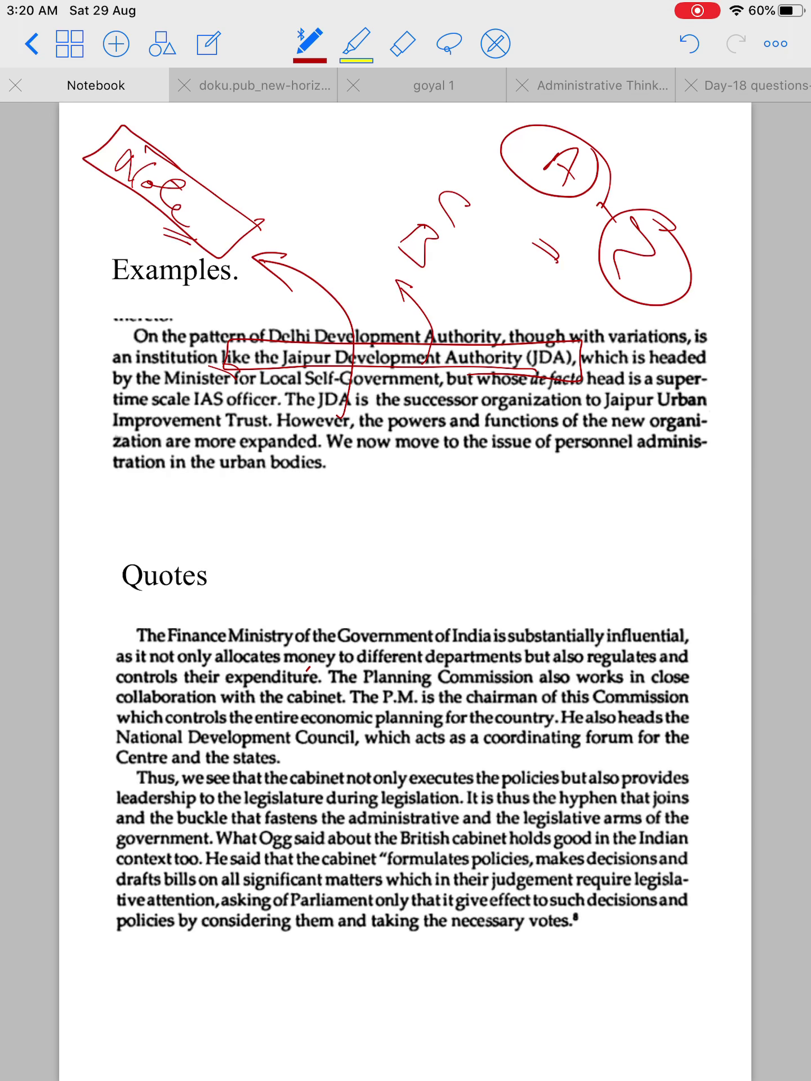
pyautogui.moveTo(105, 197)
pyautogui.mouseDown()
pyautogui.moveTo(98, 216)
pyautogui.moveTo(123, 219)
pyautogui.mouseUp()
pyautogui.moveTo(113, 219)
pyautogui.mouseDown()
pyautogui.moveTo(126, 235)
pyautogui.moveTo(122, 247)
pyautogui.moveTo(140, 253)
pyautogui.moveTo(153, 272)
pyautogui.moveTo(169, 313)
pyautogui.mouseUp()
pyautogui.moveTo(109, 251); pyautogui.dragTo(148, 284)
pyautogui.moveTo(119, 271); pyautogui.dragTo(142, 295)
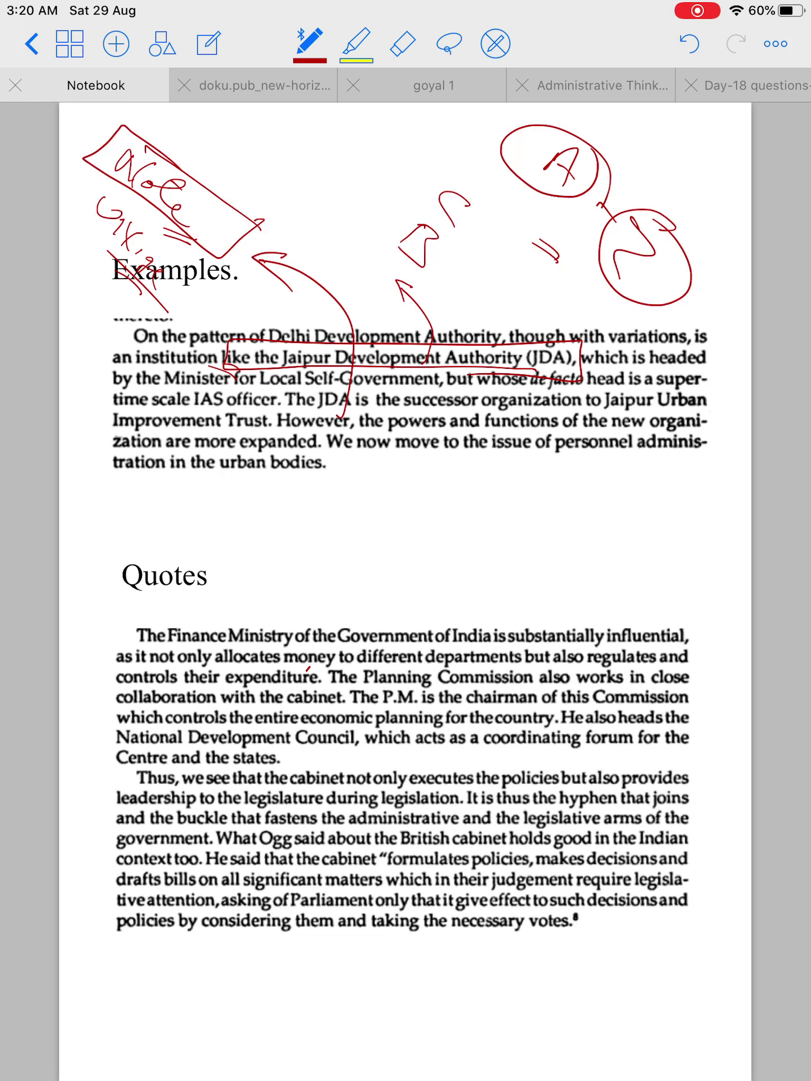
# - Underline 'judgement require', 'all significant matters', 'of Parliament', 'by considering them', and box the last paragraph
pyautogui.moveTo(379, 854); pyautogui.dragTo(389, 872)
pyautogui.moveTo(575, 926); pyautogui.dragTo(555, 940)
pyautogui.moveTo(602, 879); pyautogui.dragTo(487, 870)
pyautogui.moveTo(418, 893); pyautogui.dragTo(222, 879)
pyautogui.moveTo(268, 910); pyautogui.dragTo(336, 912)
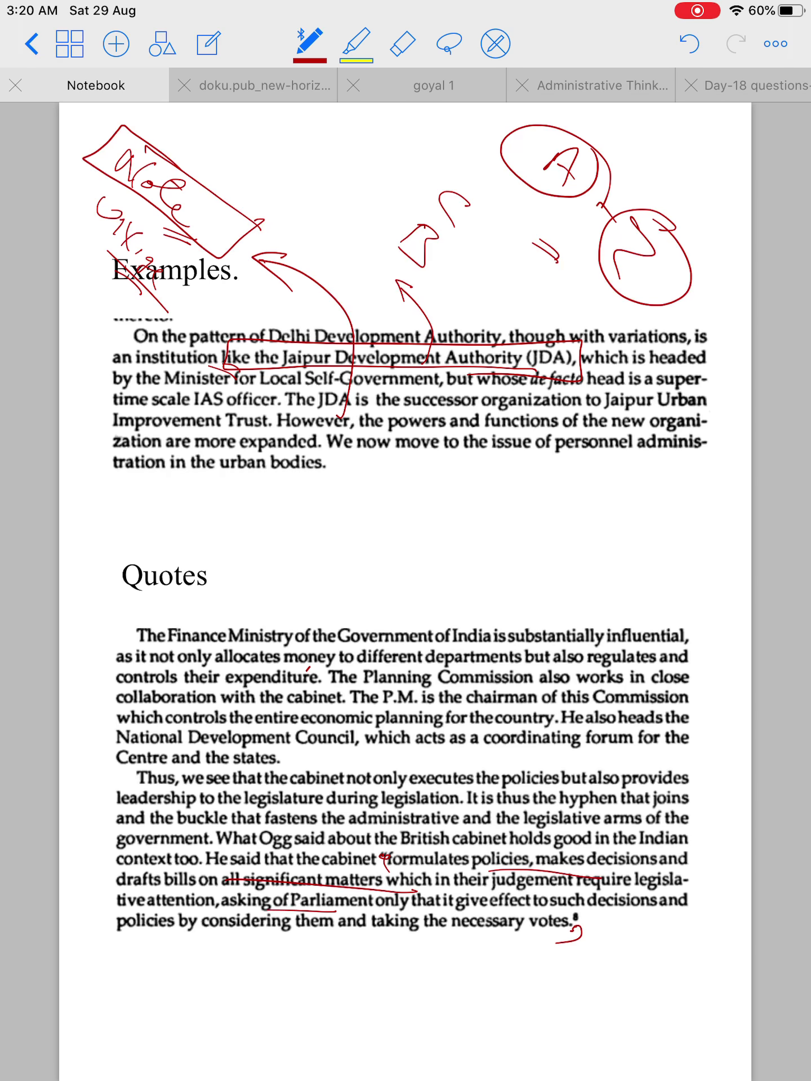
pyautogui.moveTo(189, 932); pyautogui.dragTo(351, 946)
pyautogui.moveTo(689, 830)
pyautogui.mouseDown()
pyautogui.moveTo(681, 962)
pyautogui.moveTo(700, 833)
pyautogui.mouseUp()
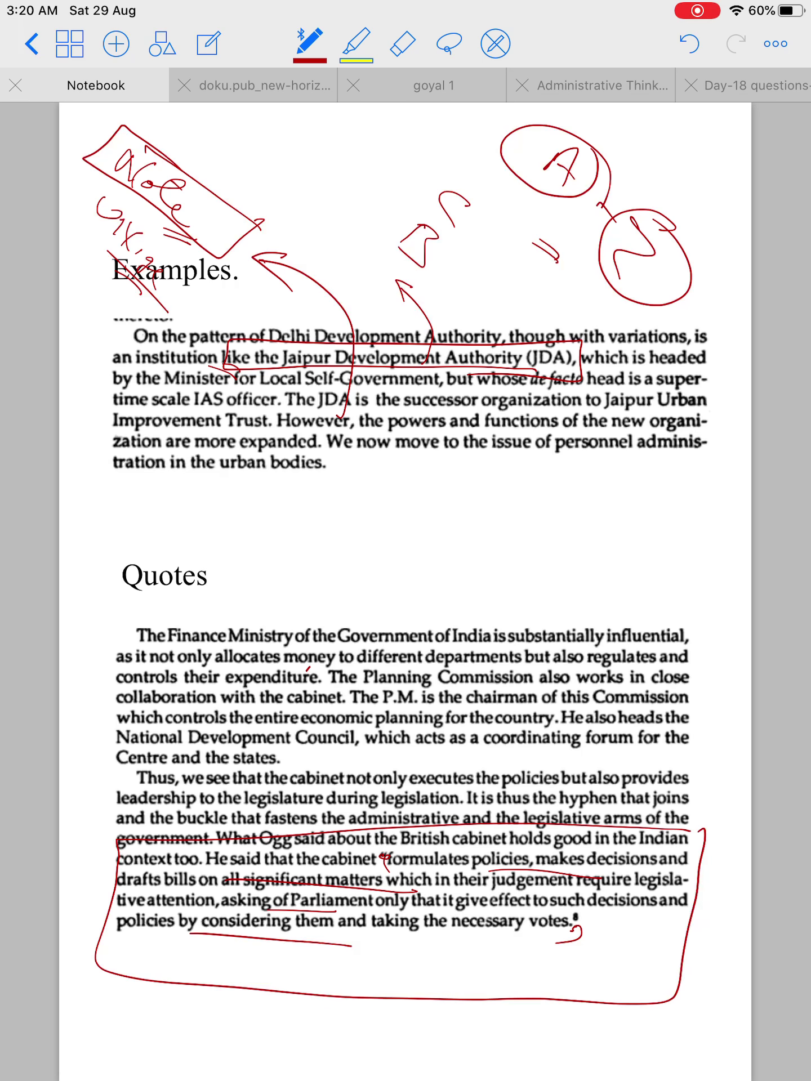
# - Add marks near 'formulates', curls beside 'votes.', and a double chevron on the box's bottom line
pyautogui.moveTo(387, 854); pyautogui.dragTo(394, 871)
pyautogui.moveTo(567, 924)
pyautogui.mouseDown()
pyautogui.moveTo(575, 933)
pyautogui.moveTo(546, 942)
pyautogui.mouseUp()
pyautogui.moveTo(385, 862); pyautogui.dragTo(395, 875)
pyautogui.moveTo(565, 927); pyautogui.dragTo(571, 936)
pyautogui.moveTo(315, 984); pyautogui.dragTo(336, 996)
pyautogui.moveTo(302, 983); pyautogui.dragTo(328, 995)
# - Sketch two nested diamonds with inner strokes by the Quotes heading and mark below the boxed paragraph
pyautogui.moveTo(270, 583)
pyautogui.mouseDown()
pyautogui.moveTo(344, 507)
pyautogui.moveTo(347, 646)
pyautogui.moveTo(266, 575)
pyautogui.mouseUp()
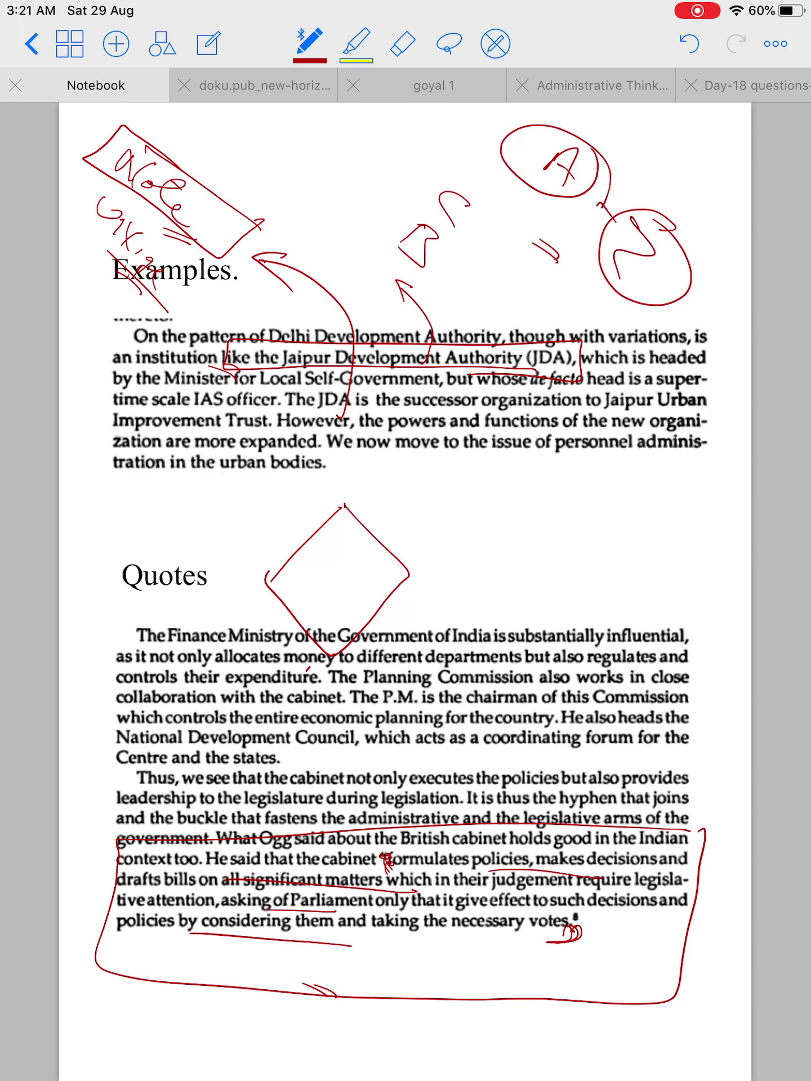
pyautogui.moveTo(335, 534)
pyautogui.mouseDown()
pyautogui.moveTo(350, 547)
pyautogui.moveTo(318, 544)
pyautogui.moveTo(315, 622)
pyautogui.moveTo(324, 559)
pyautogui.mouseUp()
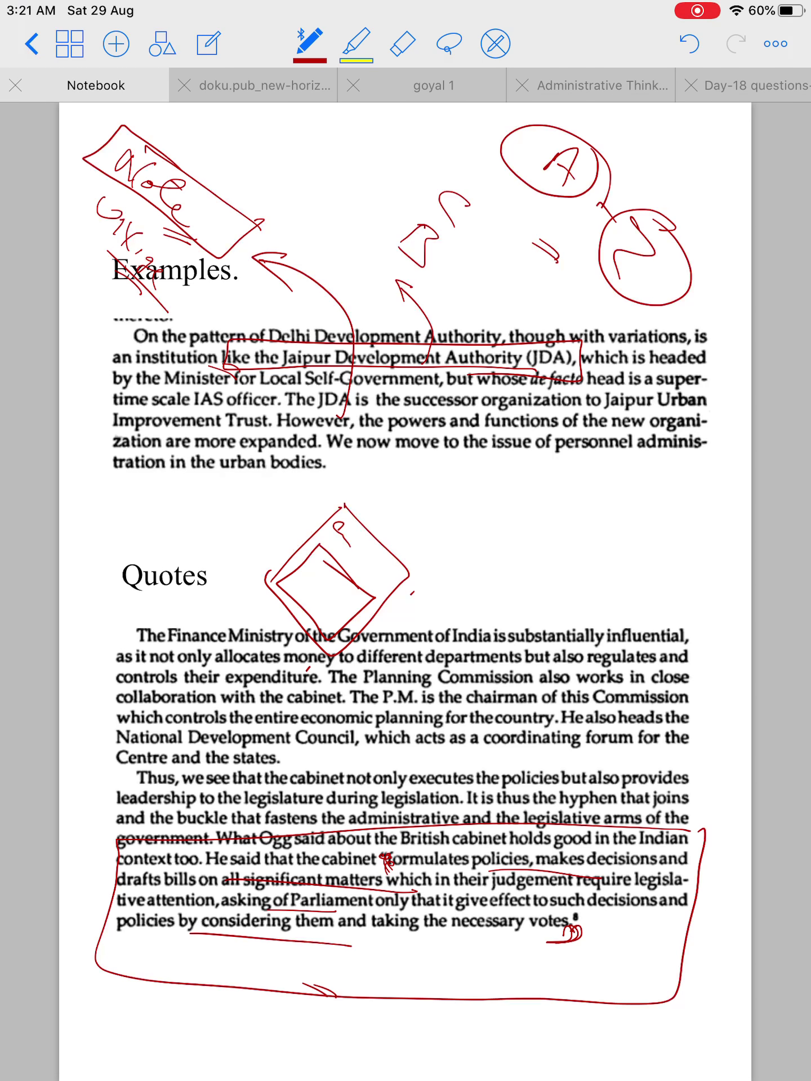
pyautogui.moveTo(414, 589)
pyautogui.mouseDown()
pyautogui.moveTo(365, 649)
pyautogui.moveTo(474, 647)
pyautogui.mouseUp()
pyautogui.moveTo(358, 653); pyautogui.dragTo(425, 711)
pyautogui.moveTo(440, 700)
pyautogui.mouseDown()
pyautogui.moveTo(385, 629)
pyautogui.moveTo(435, 603)
pyautogui.mouseUp()
pyautogui.moveTo(408, 620)
pyautogui.mouseDown()
pyautogui.moveTo(438, 632)
pyautogui.moveTo(446, 656)
pyautogui.mouseUp()
pyautogui.moveTo(406, 643); pyautogui.dragTo(421, 647)
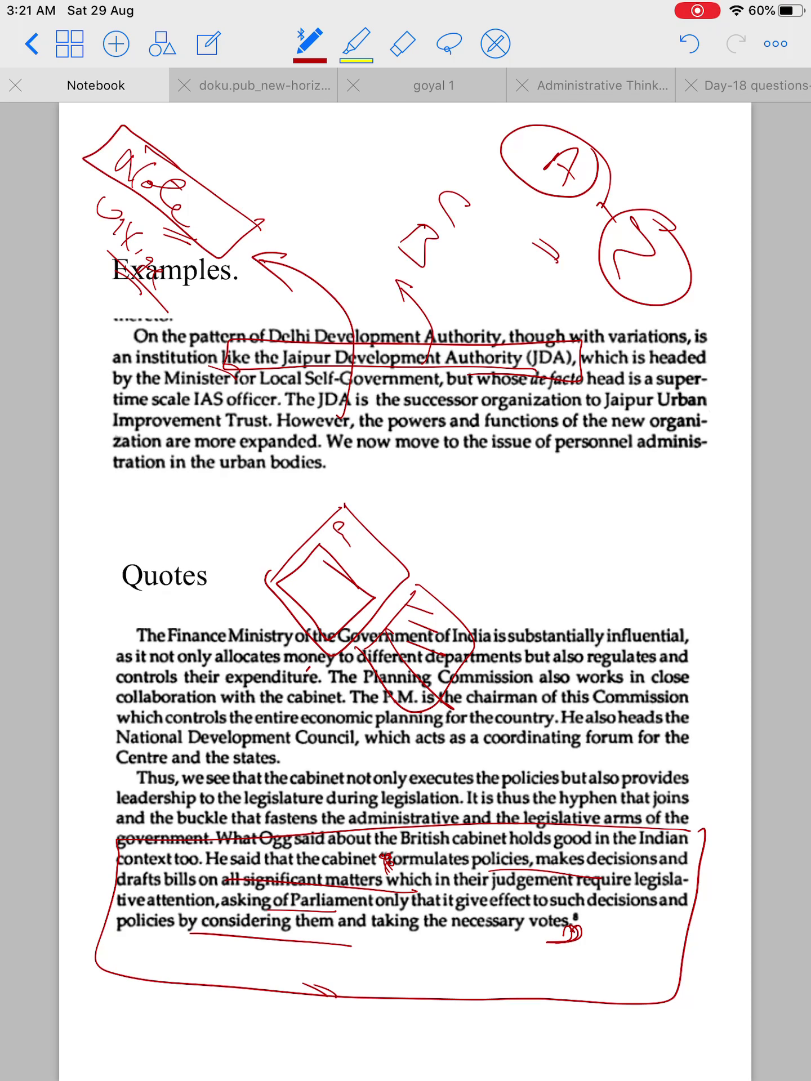
pyautogui.moveTo(428, 952); pyautogui.dragTo(445, 950)
pyautogui.moveTo(431, 958); pyautogui.dragTo(439, 957)
pyautogui.hscroll(5, 406, 592)
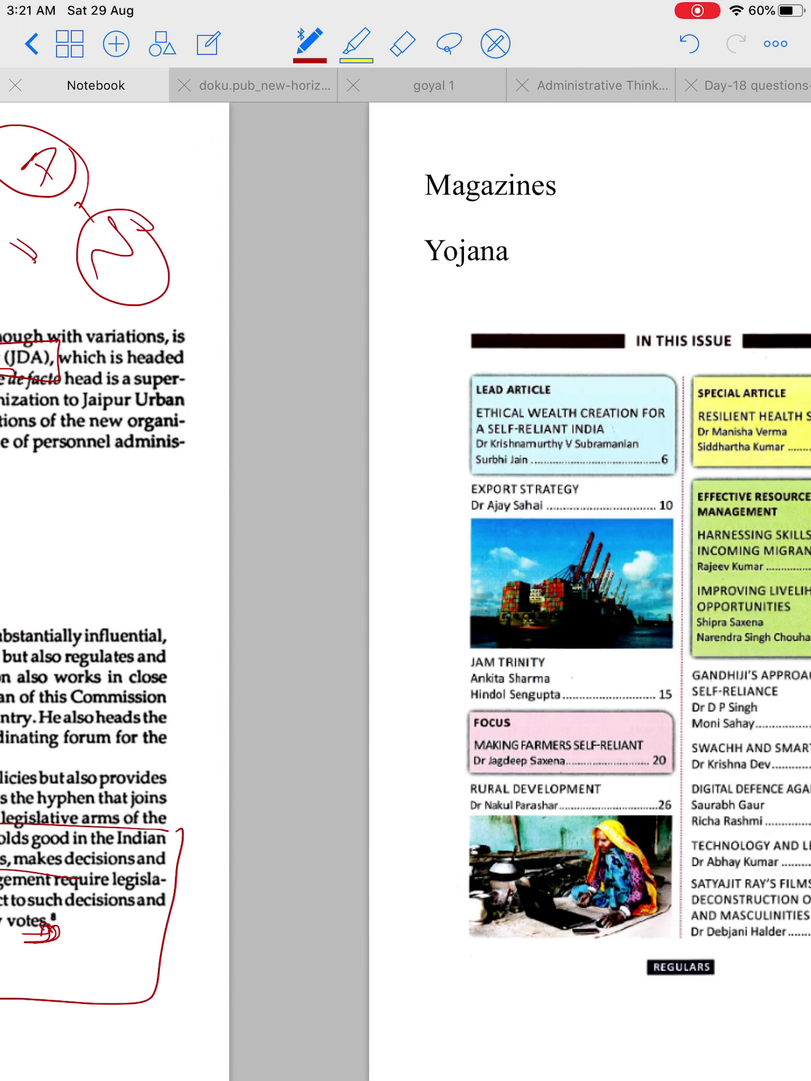
# - Box Yojana, brace the right contents column, and circle and arrow the Gandhiji's Approach of Self-Reliance entry
pyautogui.moveTo(207, 277)
pyautogui.mouseDown()
pyautogui.moveTo(85, 266)
pyautogui.moveTo(219, 274)
pyautogui.moveTo(184, 280)
pyautogui.mouseUp()
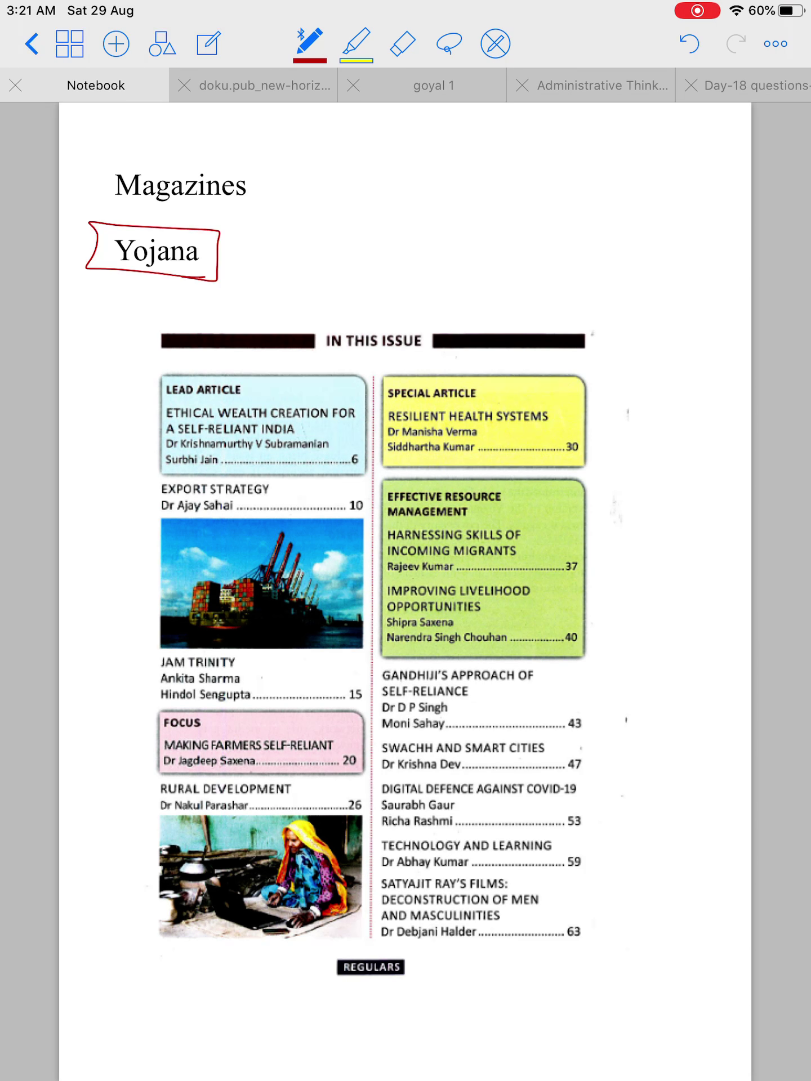
pyautogui.moveTo(605, 384)
pyautogui.mouseDown()
pyautogui.moveTo(640, 557)
pyautogui.moveTo(650, 743)
pyautogui.moveTo(585, 993)
pyautogui.mouseUp()
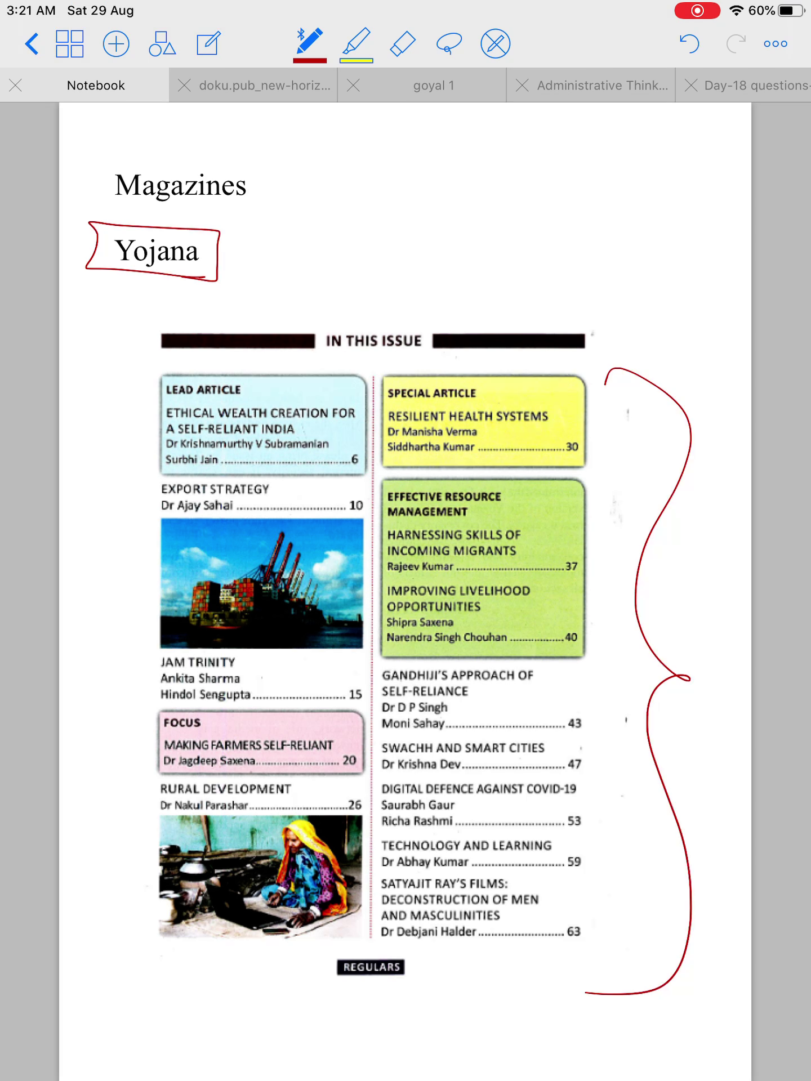
pyautogui.moveTo(512, 691)
pyautogui.mouseDown()
pyautogui.moveTo(484, 638)
pyautogui.moveTo(438, 714)
pyautogui.mouseUp()
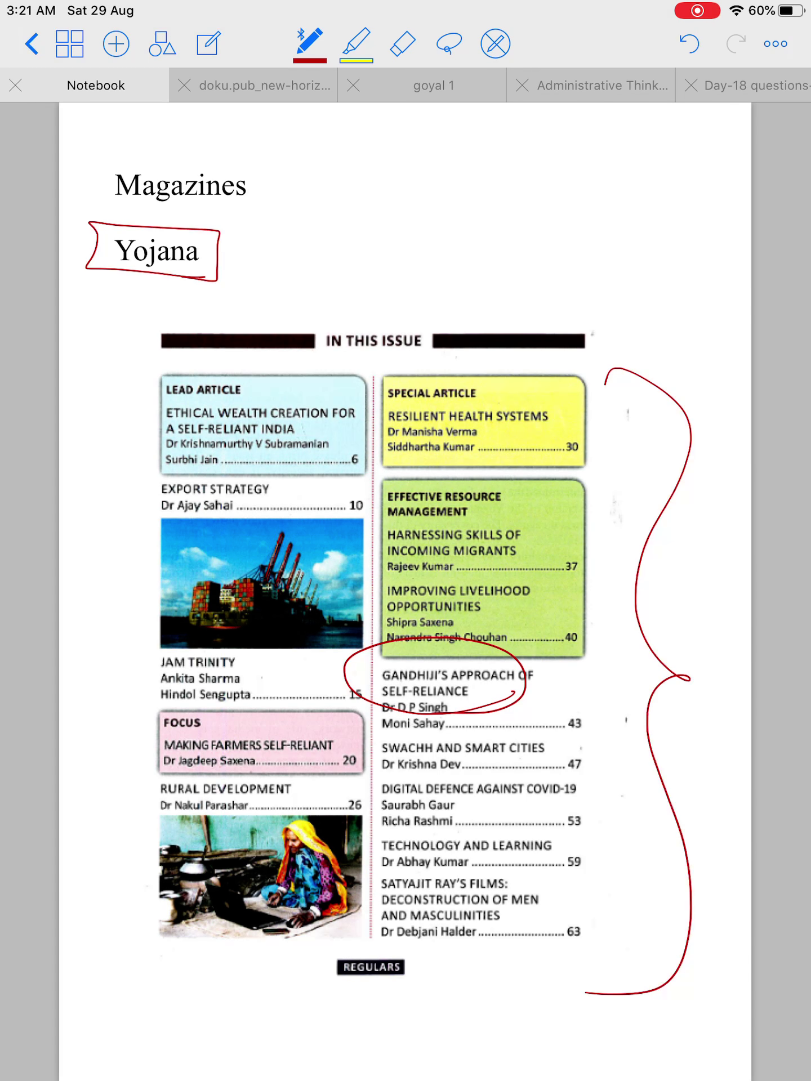
pyautogui.moveTo(386, 721); pyautogui.dragTo(392, 732)
pyautogui.moveTo(368, 671)
pyautogui.mouseDown()
pyautogui.moveTo(359, 689)
pyautogui.moveTo(290, 628)
pyautogui.mouseUp()
# - Circle the Swachh and Smart Cities, Digital Defence Against COVID-19 and Technology and Learning entries, adding arrows and notes
pyautogui.moveTo(520, 772)
pyautogui.mouseDown()
pyautogui.moveTo(370, 736)
pyautogui.moveTo(647, 822)
pyautogui.moveTo(659, 866)
pyautogui.moveTo(686, 902)
pyautogui.moveTo(666, 907)
pyautogui.mouseUp()
pyautogui.moveTo(635, 899)
pyautogui.mouseDown()
pyautogui.moveTo(694, 952)
pyautogui.moveTo(664, 931)
pyautogui.mouseUp()
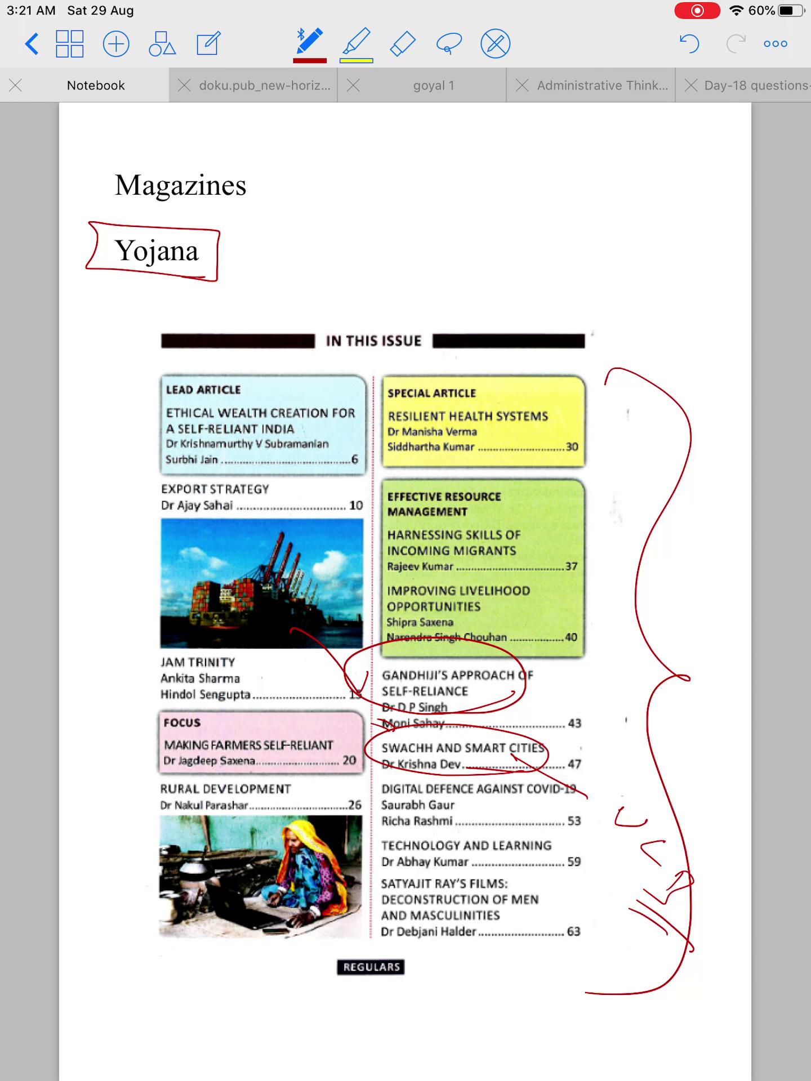
pyautogui.moveTo(480, 807)
pyautogui.mouseDown()
pyautogui.moveTo(447, 815)
pyautogui.moveTo(513, 774)
pyautogui.moveTo(380, 815)
pyautogui.mouseUp()
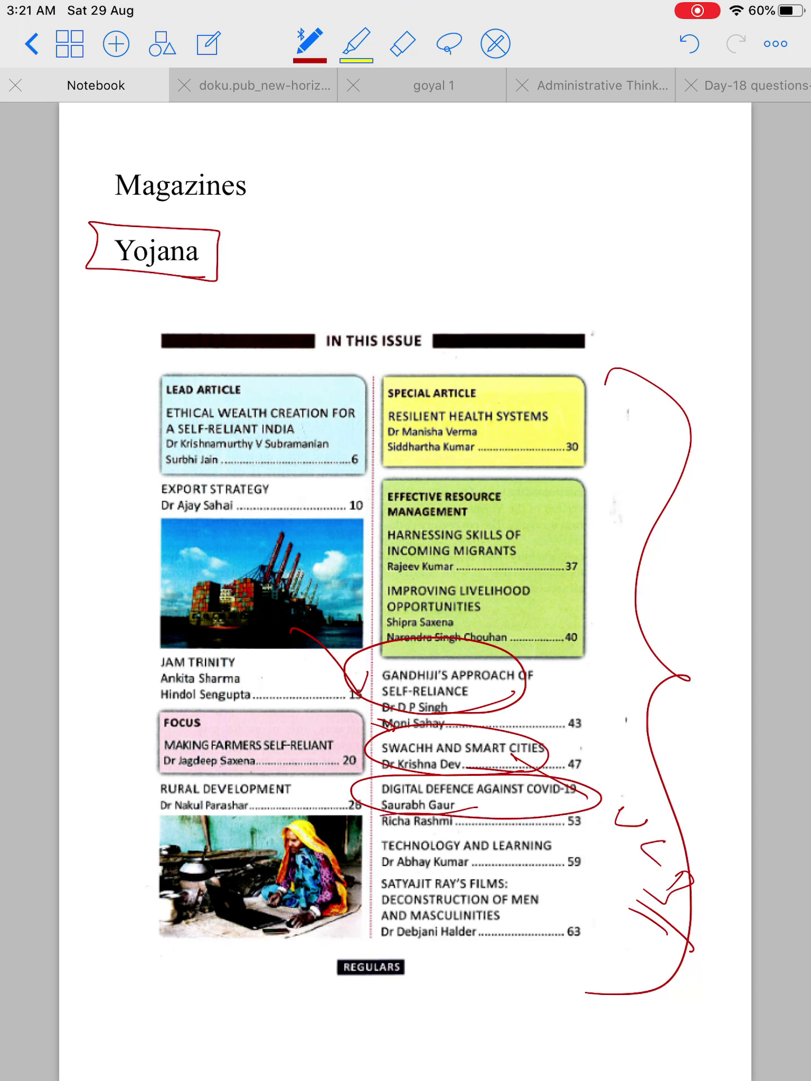
pyautogui.moveTo(504, 804)
pyautogui.mouseDown()
pyautogui.moveTo(632, 966)
pyautogui.moveTo(640, 955)
pyautogui.moveTo(668, 1023)
pyautogui.mouseUp()
pyautogui.moveTo(681, 1024)
pyautogui.mouseDown()
pyautogui.moveTo(695, 1039)
pyautogui.moveTo(669, 1069)
pyautogui.moveTo(704, 1073)
pyautogui.mouseUp()
pyautogui.moveTo(476, 861)
pyautogui.mouseDown()
pyautogui.moveTo(436, 864)
pyautogui.moveTo(553, 849)
pyautogui.moveTo(410, 864)
pyautogui.moveTo(510, 956)
pyautogui.moveTo(477, 981)
pyautogui.moveTo(464, 1010)
pyautogui.moveTo(510, 980)
pyautogui.moveTo(499, 1017)
pyautogui.moveTo(531, 1053)
pyautogui.moveTo(386, 985)
pyautogui.moveTo(391, 1046)
pyautogui.moveTo(404, 1029)
pyautogui.mouseUp()
pyautogui.click(529, 1024)
pyautogui.click(529, 1041)
pyautogui.moveTo(347, 1020); pyautogui.dragTo(376, 1033)
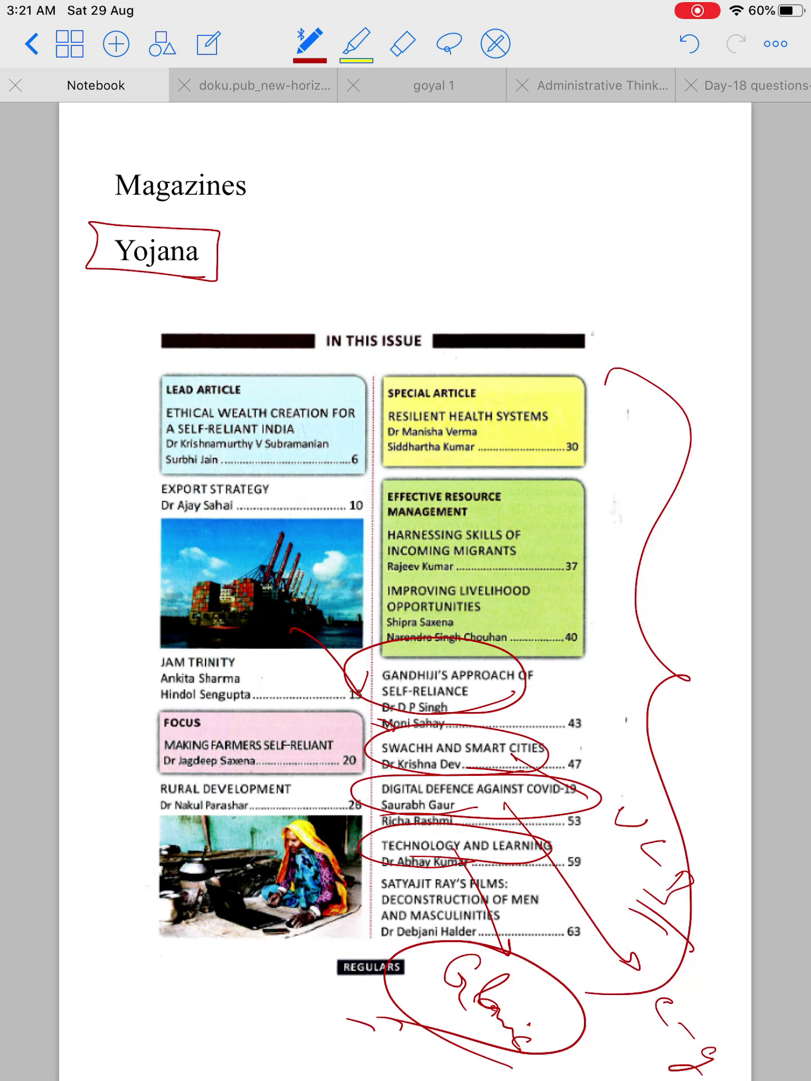
# - Link the two photos, strike through Making Farmers, scribble over FOCUS, and annotate the left margin
pyautogui.moveTo(348, 604)
pyautogui.mouseDown()
pyautogui.moveTo(301, 629)
pyautogui.moveTo(322, 807)
pyautogui.moveTo(345, 845)
pyautogui.mouseUp()
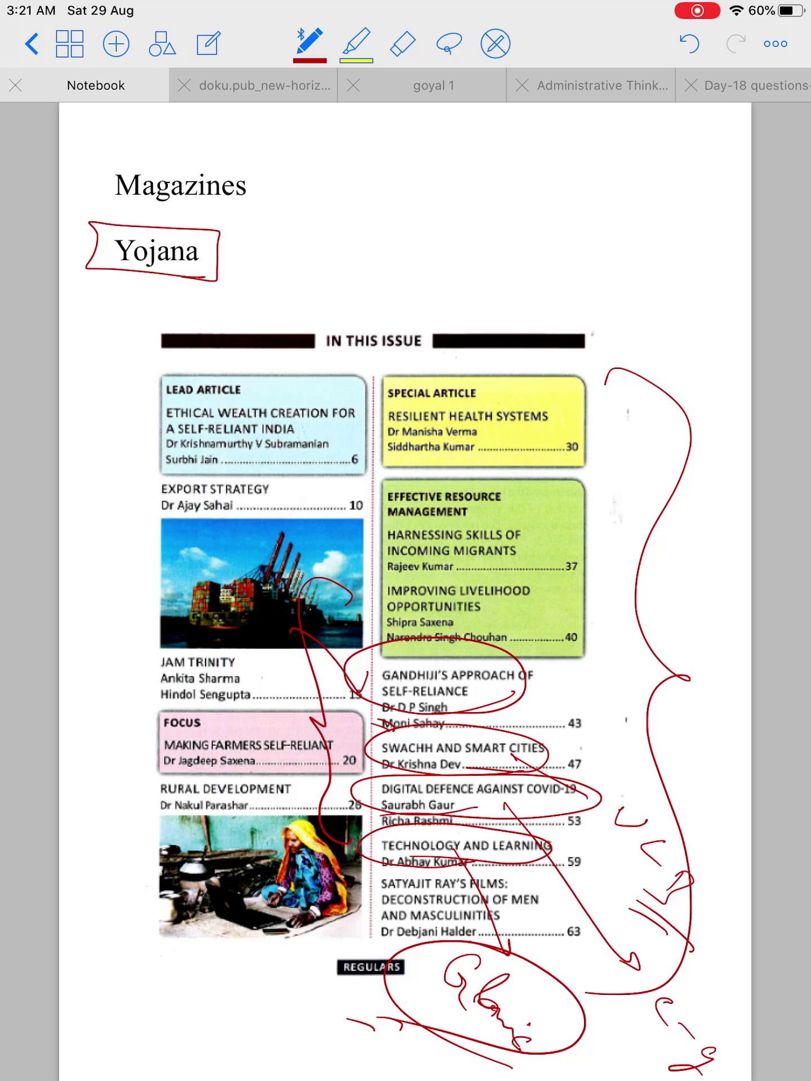
pyautogui.moveTo(136, 765); pyautogui.dragTo(254, 741)
pyautogui.moveTo(162, 769)
pyautogui.mouseDown()
pyautogui.moveTo(234, 753)
pyautogui.moveTo(169, 765)
pyautogui.mouseUp()
pyautogui.moveTo(81, 806)
pyautogui.mouseDown()
pyautogui.moveTo(97, 788)
pyautogui.moveTo(119, 801)
pyautogui.moveTo(119, 821)
pyautogui.moveTo(139, 862)
pyautogui.moveTo(203, 896)
pyautogui.mouseUp()
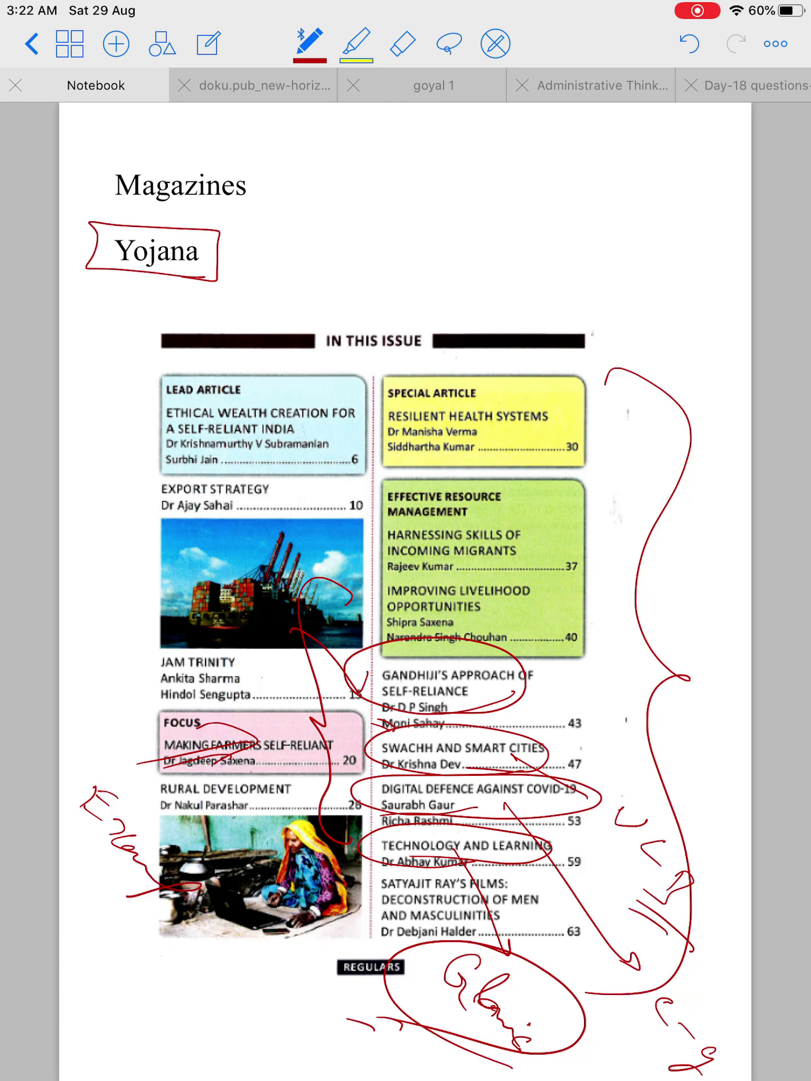
pyautogui.moveTo(126, 889)
pyautogui.mouseDown()
pyautogui.moveTo(177, 930)
pyautogui.moveTo(102, 910)
pyautogui.moveTo(165, 980)
pyautogui.moveTo(91, 993)
pyautogui.moveTo(131, 1013)
pyautogui.moveTo(154, 1044)
pyautogui.moveTo(162, 1030)
pyautogui.moveTo(135, 1057)
pyautogui.mouseUp()
pyautogui.moveTo(118, 1051); pyautogui.dragTo(97, 1041)
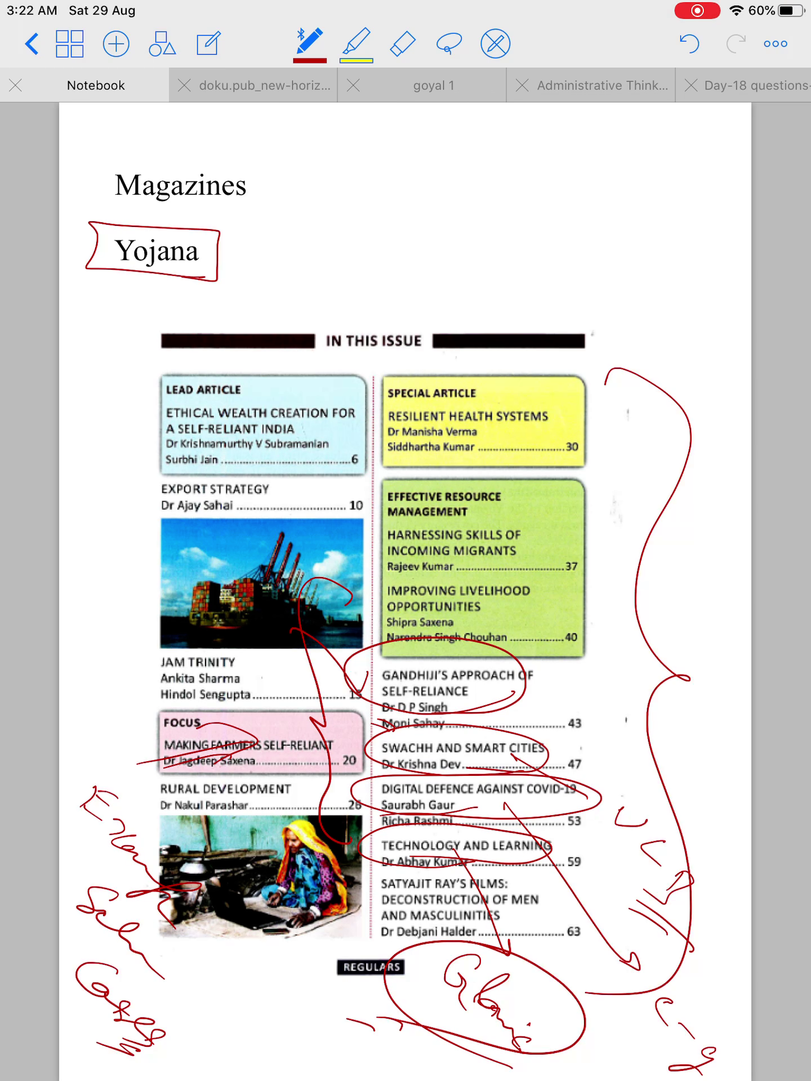
# - Draw a check and a 9 in a tilted box near the top, with loops near Kumar and below Yojana
pyautogui.moveTo(420, 145)
pyautogui.mouseDown()
pyautogui.moveTo(412, 175)
pyautogui.moveTo(429, 174)
pyautogui.moveTo(420, 219)
pyautogui.moveTo(429, 235)
pyautogui.mouseUp()
pyautogui.moveTo(400, 249)
pyautogui.mouseDown()
pyautogui.moveTo(422, 271)
pyautogui.moveTo(468, 239)
pyautogui.moveTo(406, 253)
pyautogui.mouseUp()
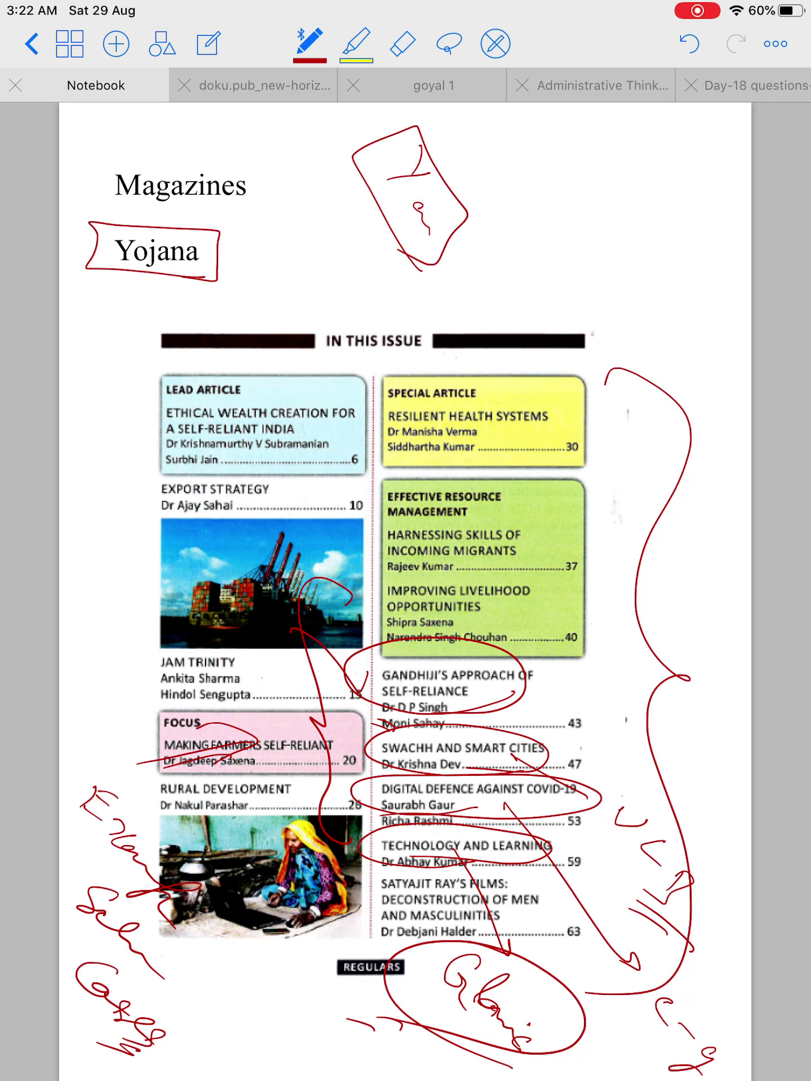
pyautogui.moveTo(285, 216); pyautogui.dragTo(337, 207)
pyautogui.moveTo(327, 210)
pyautogui.mouseDown()
pyautogui.moveTo(313, 227)
pyautogui.moveTo(285, 218)
pyautogui.mouseUp()
pyautogui.moveTo(343, 268)
pyautogui.mouseDown()
pyautogui.moveTo(369, 286)
pyautogui.moveTo(352, 297)
pyautogui.moveTo(412, 357)
pyautogui.moveTo(424, 391)
pyautogui.moveTo(442, 400)
pyautogui.moveTo(448, 435)
pyautogui.moveTo(498, 464)
pyautogui.moveTo(485, 534)
pyautogui.mouseUp()
pyautogui.moveTo(478, 451); pyautogui.dragTo(495, 520)
pyautogui.moveTo(275, 271)
pyautogui.mouseDown()
pyautogui.moveTo(252, 295)
pyautogui.moveTo(291, 283)
pyautogui.mouseUp()
# - Scribble over the left-column entries and ship photo, check the black bar, and mark beside the bottom oval
pyautogui.moveTo(335, 346)
pyautogui.mouseDown()
pyautogui.moveTo(291, 355)
pyautogui.moveTo(330, 410)
pyautogui.moveTo(377, 423)
pyautogui.mouseUp()
pyautogui.moveTo(317, 407)
pyautogui.mouseDown()
pyautogui.moveTo(374, 517)
pyautogui.moveTo(388, 525)
pyautogui.moveTo(380, 545)
pyautogui.mouseUp()
pyautogui.moveTo(217, 332)
pyautogui.mouseDown()
pyautogui.moveTo(211, 368)
pyautogui.moveTo(190, 351)
pyautogui.mouseUp()
pyautogui.moveTo(241, 348)
pyautogui.mouseDown()
pyautogui.moveTo(160, 334)
pyautogui.moveTo(247, 354)
pyautogui.mouseUp()
pyautogui.moveTo(209, 423)
pyautogui.mouseDown()
pyautogui.moveTo(259, 416)
pyautogui.moveTo(215, 451)
pyautogui.moveTo(185, 452)
pyautogui.moveTo(262, 440)
pyautogui.mouseUp()
pyautogui.moveTo(215, 467)
pyautogui.mouseDown()
pyautogui.moveTo(260, 535)
pyautogui.moveTo(254, 556)
pyautogui.moveTo(281, 565)
pyautogui.mouseUp()
pyautogui.moveTo(223, 536); pyautogui.dragTo(262, 583)
pyautogui.moveTo(197, 540); pyautogui.dragTo(248, 588)
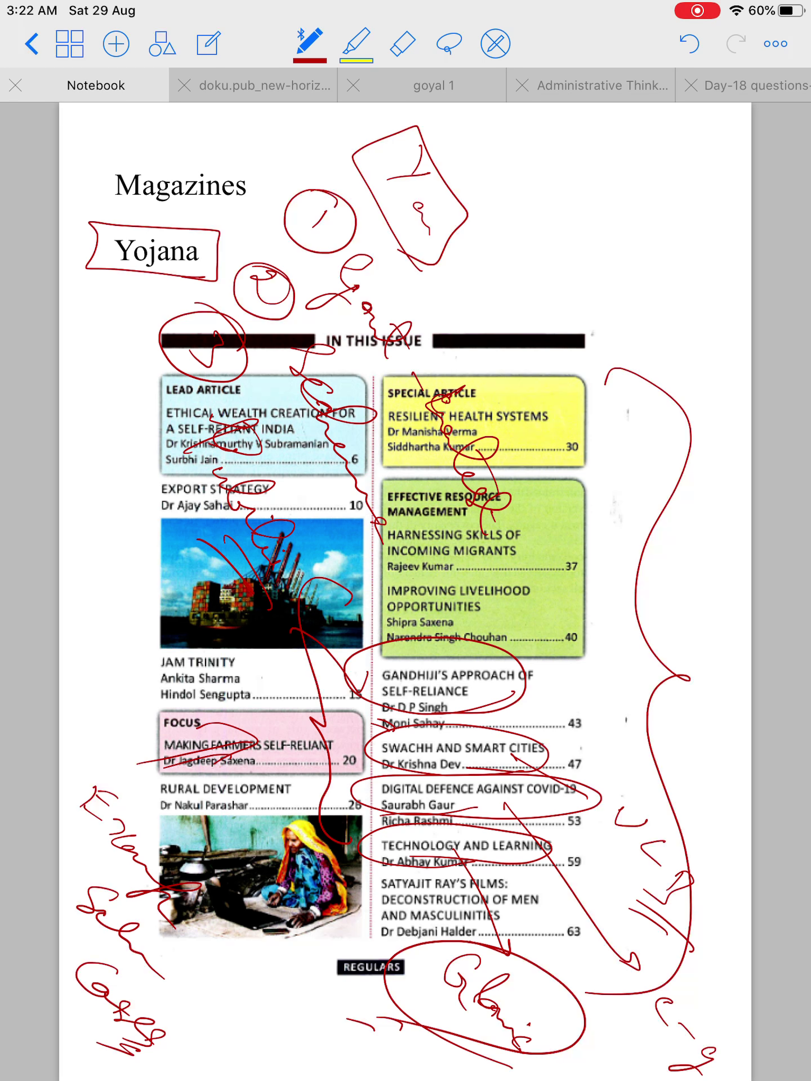
pyautogui.moveTo(347, 1011); pyautogui.dragTo(401, 1033)
pyautogui.moveTo(321, 1012); pyautogui.dragTo(374, 1034)
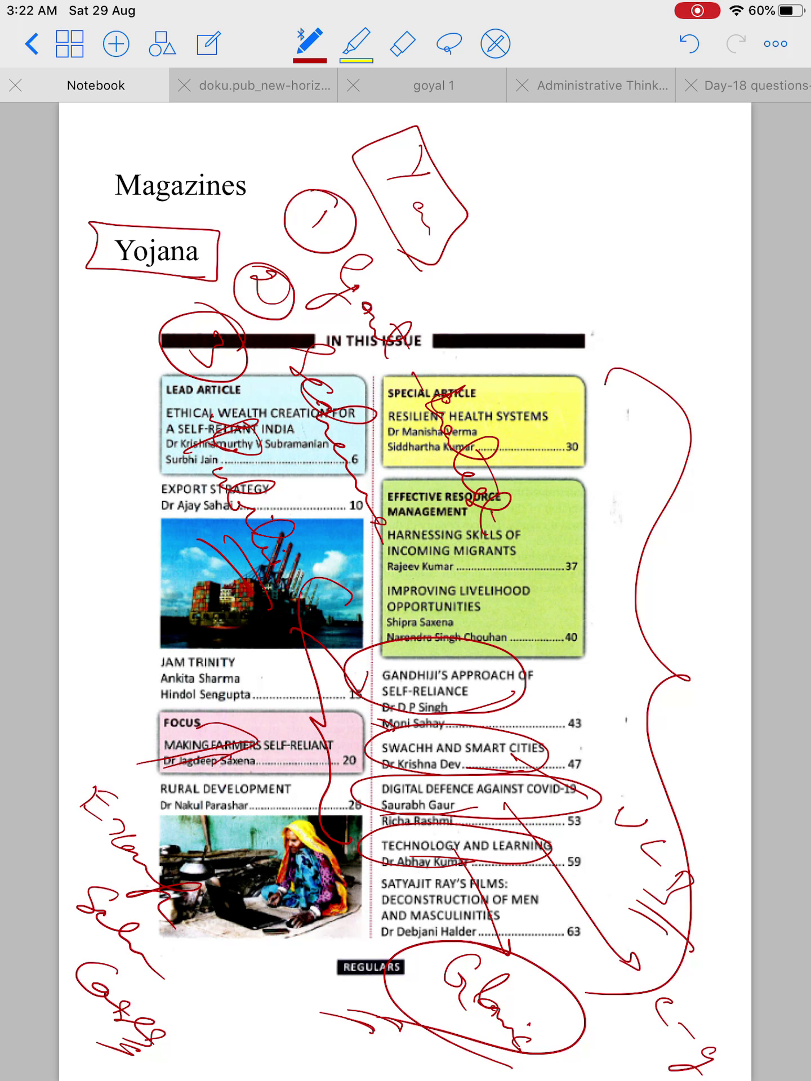
pyautogui.scroll(-10, 406, 592)
# - Box the Kurukshetra paragraph, circle 'The World Bank study' and underline 'schooling' in red
pyautogui.moveTo(617, 267)
pyautogui.mouseDown()
pyautogui.moveTo(119, 252)
pyautogui.moveTo(129, 904)
pyautogui.moveTo(456, 926)
pyautogui.moveTo(694, 634)
pyautogui.moveTo(628, 268)
pyautogui.moveTo(527, 266)
pyautogui.mouseUp()
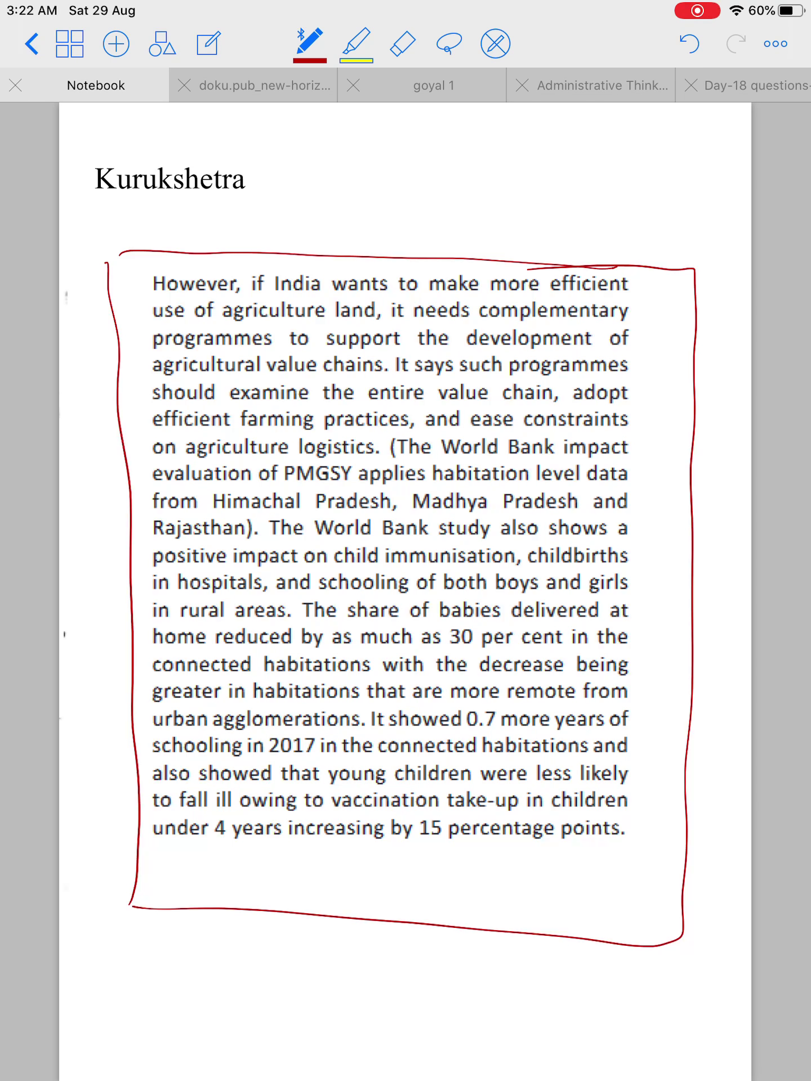
pyautogui.moveTo(504, 538)
pyautogui.mouseDown()
pyautogui.moveTo(364, 541)
pyautogui.moveTo(376, 509)
pyautogui.moveTo(501, 549)
pyautogui.mouseUp()
pyautogui.moveTo(341, 575); pyautogui.dragTo(396, 568)
pyautogui.moveTo(320, 597); pyautogui.dragTo(370, 602)
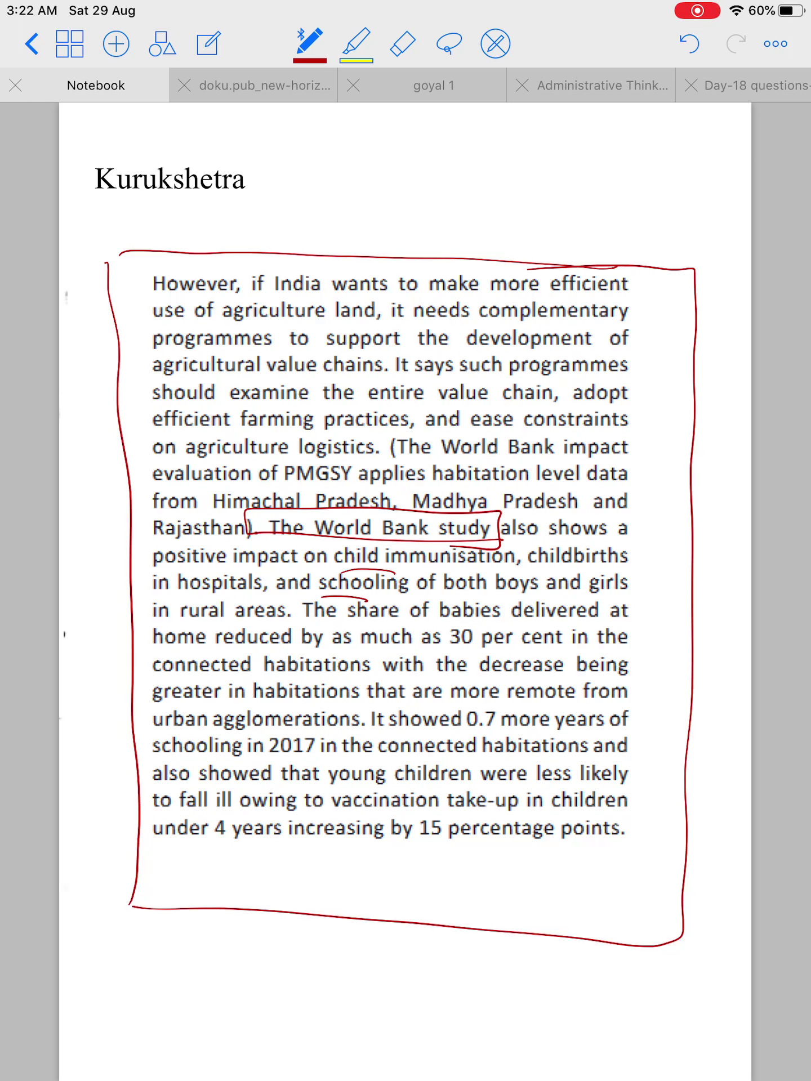
# - Draw a red arrow, squiggles, circled 8 marks and a tick below the boxed paragraph
pyautogui.moveTo(537, 869); pyautogui.dragTo(572, 897)
pyautogui.moveTo(522, 895)
pyautogui.mouseDown()
pyautogui.moveTo(576, 901)
pyautogui.moveTo(551, 950)
pyautogui.moveTo(583, 986)
pyautogui.moveTo(585, 1006)
pyautogui.mouseUp()
pyautogui.moveTo(470, 961)
pyautogui.mouseDown()
pyautogui.moveTo(512, 957)
pyautogui.moveTo(505, 981)
pyautogui.moveTo(526, 998)
pyautogui.moveTo(534, 1024)
pyautogui.mouseUp()
pyautogui.moveTo(471, 1022); pyautogui.dragTo(528, 1054)
pyautogui.moveTo(541, 954); pyautogui.dragTo(560, 1027)
pyautogui.moveTo(412, 1016); pyautogui.dragTo(441, 1026)
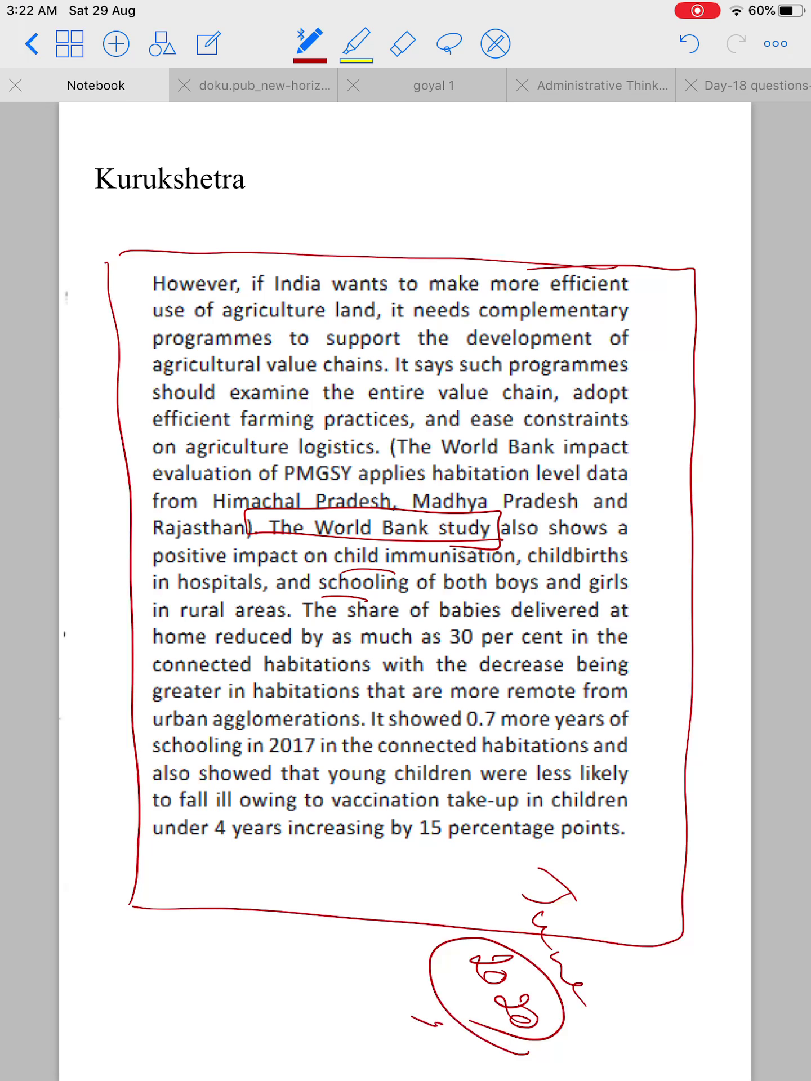
# - Underline 'hospitals', 'habitations' and '30 per', and circle Himachal Pradesh and Madhya Pradesh
pyautogui.moveTo(313, 571); pyautogui.dragTo(221, 583)
pyautogui.moveTo(321, 659); pyautogui.dragTo(377, 654)
pyautogui.moveTo(345, 681); pyautogui.dragTo(283, 679)
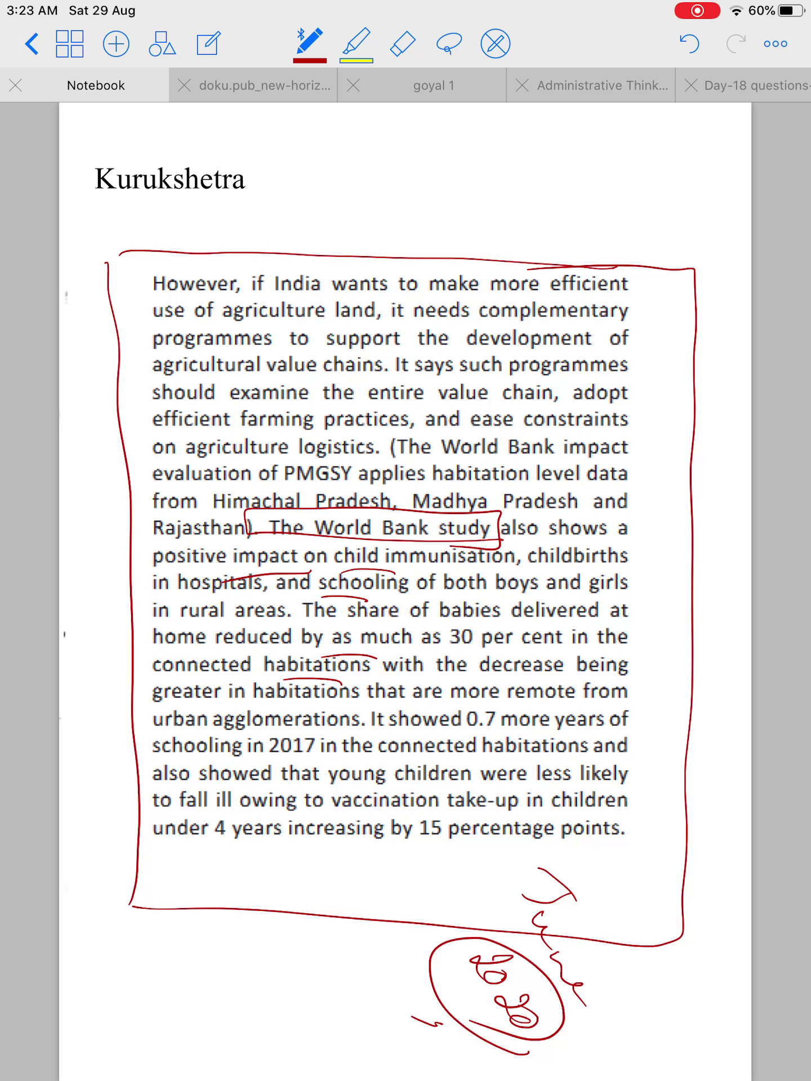
pyautogui.moveTo(308, 524)
pyautogui.mouseDown()
pyautogui.moveTo(278, 475)
pyautogui.moveTo(366, 513)
pyautogui.mouseUp()
pyautogui.moveTo(532, 516)
pyautogui.mouseDown()
pyautogui.moveTo(619, 511)
pyautogui.moveTo(467, 533)
pyautogui.mouseUp()
pyautogui.moveTo(450, 640); pyautogui.dragTo(518, 649)
pyautogui.moveTo(406, 673); pyautogui.dragTo(482, 680)
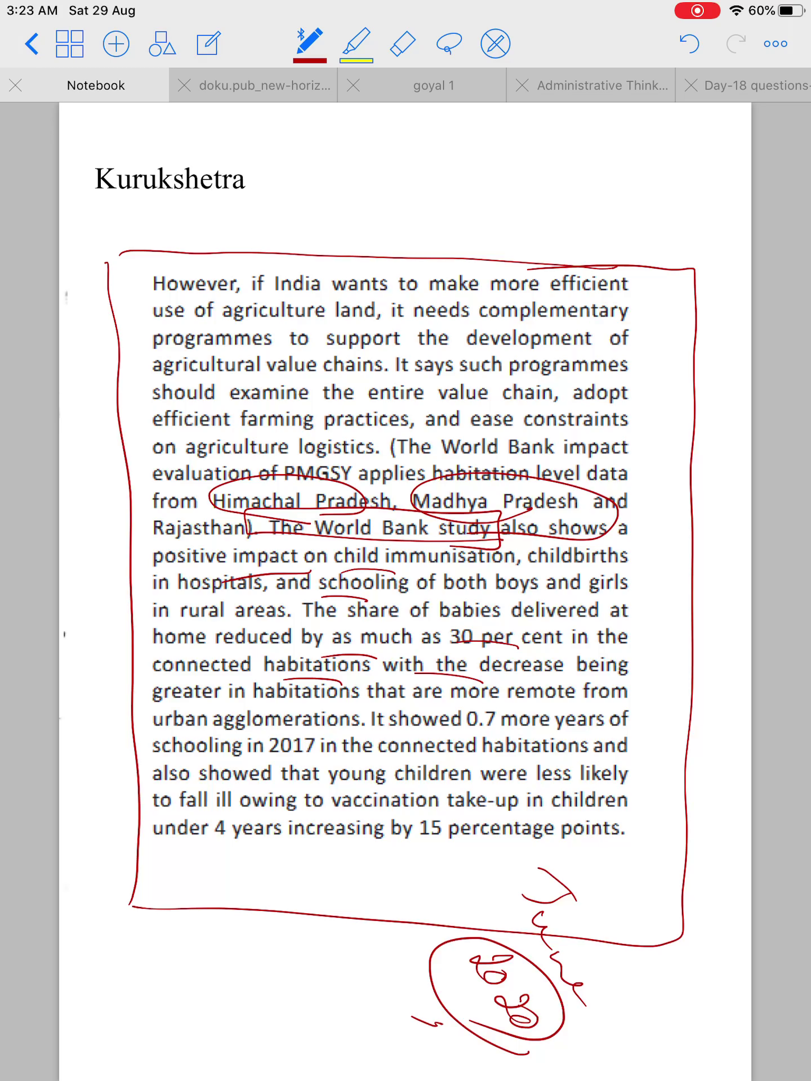
# - Bracket the passage in the left margin and add circled red notes at lower left
pyautogui.moveTo(157, 486)
pyautogui.mouseDown()
pyautogui.moveTo(149, 495)
pyautogui.moveTo(131, 680)
pyautogui.moveTo(201, 868)
pyautogui.mouseUp()
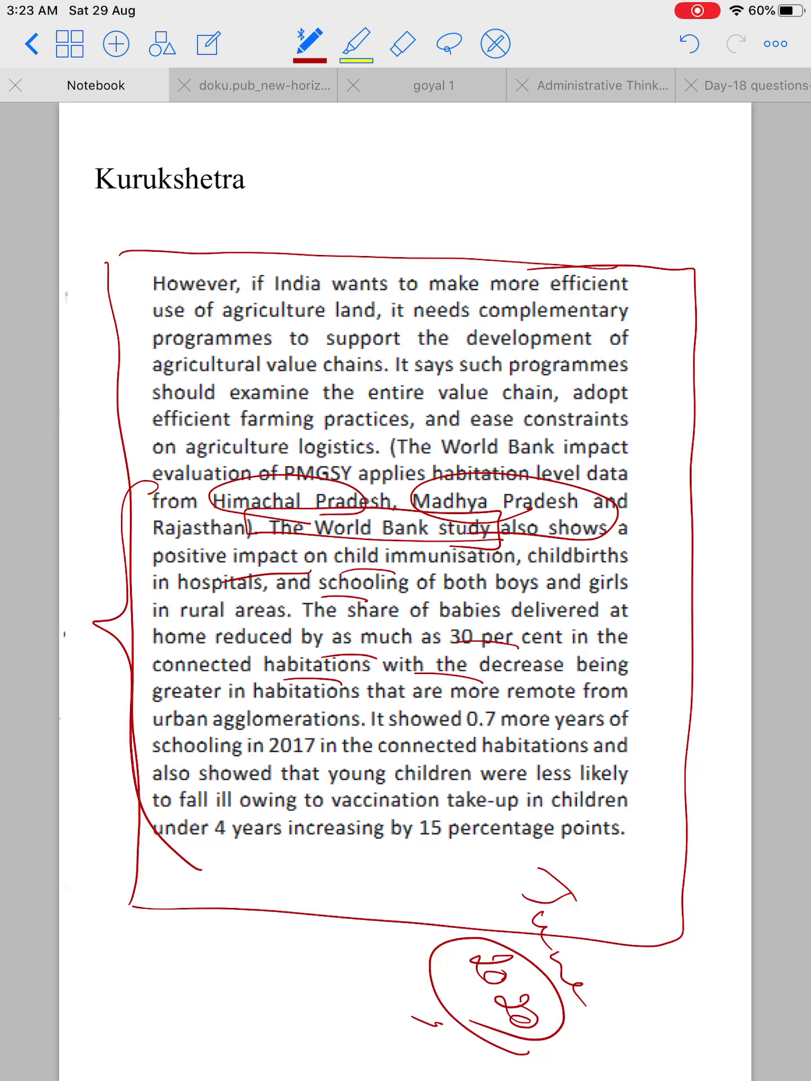
pyautogui.moveTo(125, 857)
pyautogui.mouseDown()
pyautogui.moveTo(226, 865)
pyautogui.moveTo(214, 875)
pyautogui.mouseUp()
pyautogui.moveTo(132, 906); pyautogui.dragTo(164, 911)
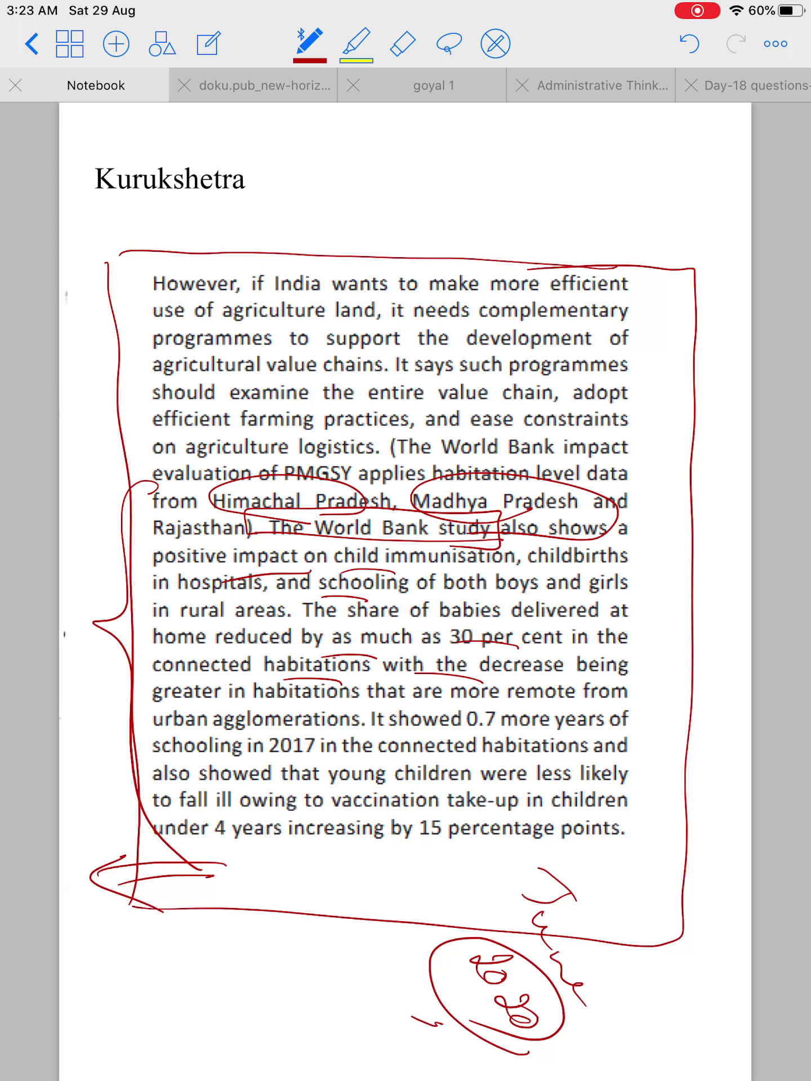
pyautogui.moveTo(105, 939); pyautogui.dragTo(130, 950)
pyautogui.moveTo(82, 997)
pyautogui.mouseDown()
pyautogui.moveTo(117, 976)
pyautogui.moveTo(80, 993)
pyautogui.moveTo(156, 1048)
pyautogui.moveTo(59, 1010)
pyautogui.moveTo(106, 1063)
pyautogui.moveTo(65, 1059)
pyautogui.mouseUp()
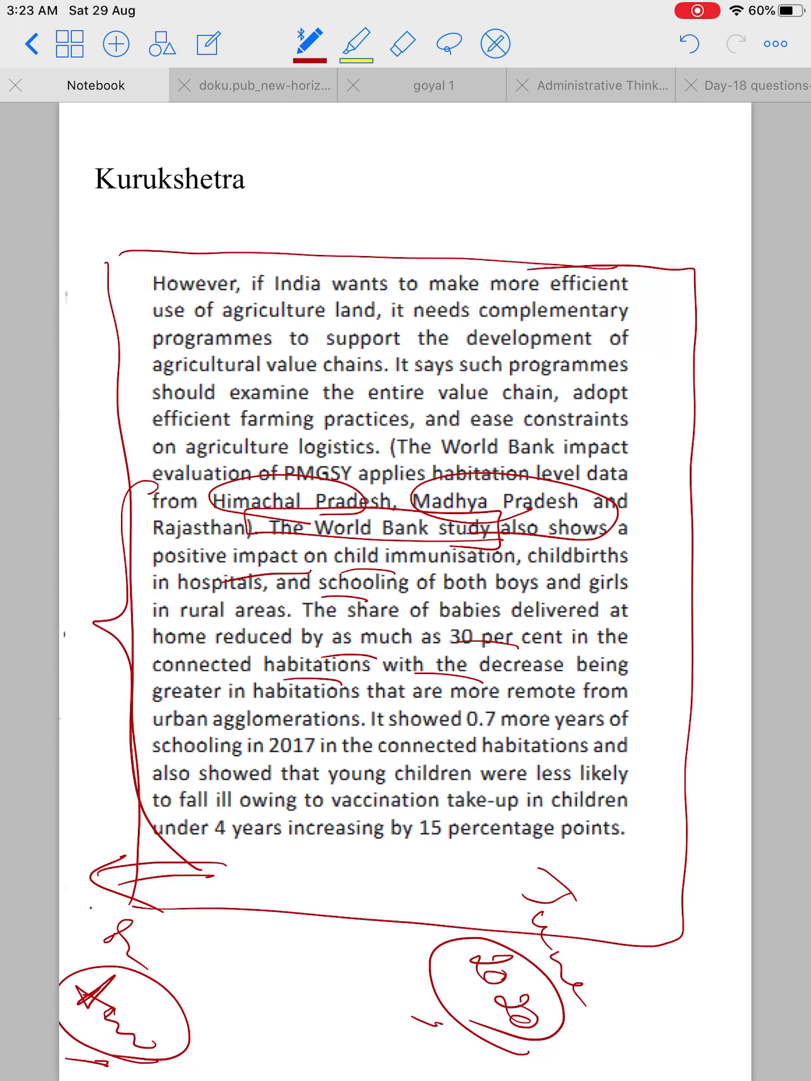
# - Add red arcs and curved marks beside the final lines and a note right of the box
pyautogui.moveTo(601, 747); pyautogui.dragTo(655, 794)
pyautogui.moveTo(589, 760)
pyautogui.mouseDown()
pyautogui.moveTo(654, 802)
pyautogui.moveTo(645, 823)
pyautogui.mouseUp()
pyautogui.moveTo(622, 753); pyautogui.dragTo(598, 826)
pyautogui.moveTo(702, 844)
pyautogui.mouseDown()
pyautogui.moveTo(676, 866)
pyautogui.moveTo(680, 896)
pyautogui.moveTo(716, 870)
pyautogui.moveTo(726, 897)
pyautogui.moveTo(717, 938)
pyautogui.moveTo(701, 951)
pyautogui.mouseUp()
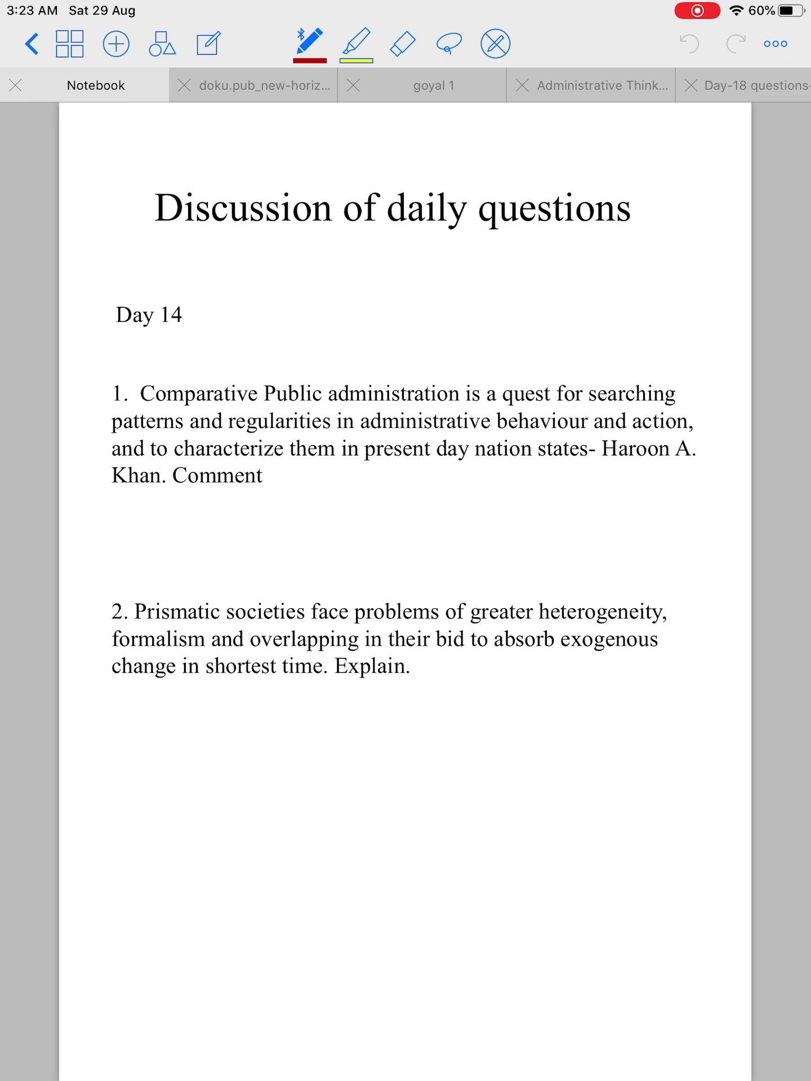
# - Underline 'Comparative Public administration', circle 'characterize them' and 'for searching', and arrow to a note
pyautogui.moveTo(217, 395); pyautogui.dragTo(385, 406)
pyautogui.moveTo(332, 471)
pyautogui.mouseDown()
pyautogui.moveTo(262, 474)
pyautogui.moveTo(300, 457)
pyautogui.mouseUp()
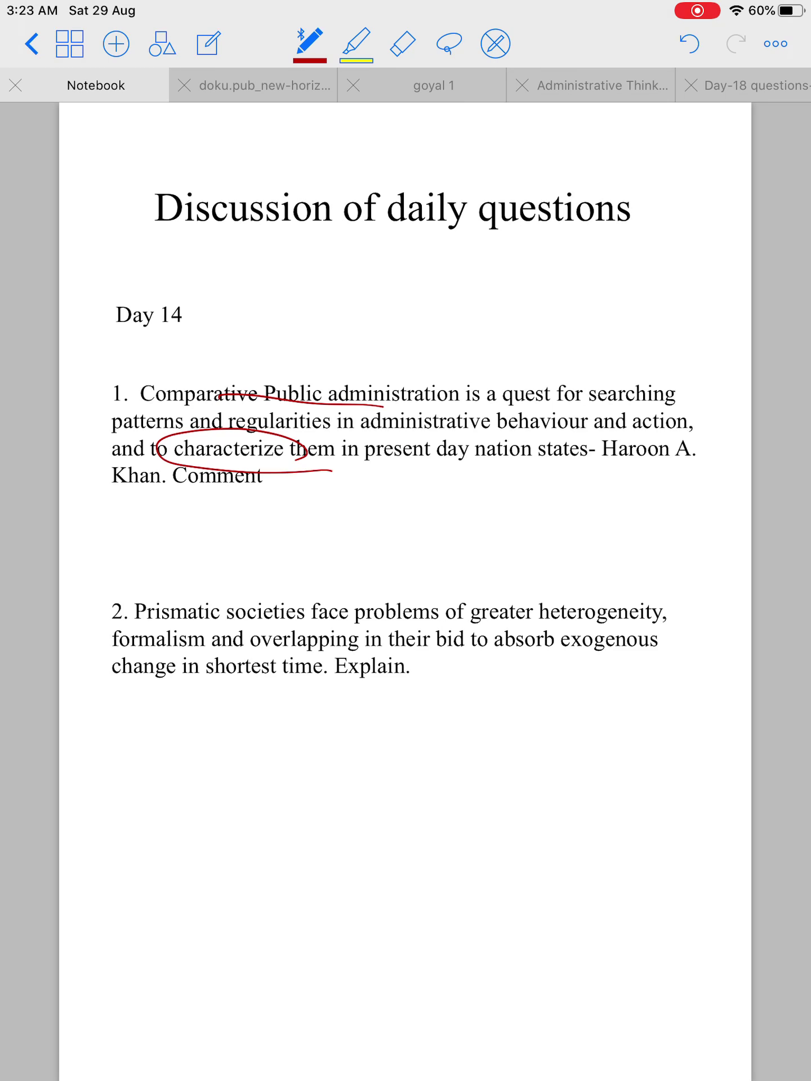
pyautogui.moveTo(541, 368)
pyautogui.mouseDown()
pyautogui.moveTo(677, 391)
pyautogui.moveTo(626, 414)
pyautogui.mouseUp()
pyautogui.moveTo(216, 476)
pyautogui.mouseDown()
pyautogui.moveTo(293, 475)
pyautogui.moveTo(320, 461)
pyautogui.mouseUp()
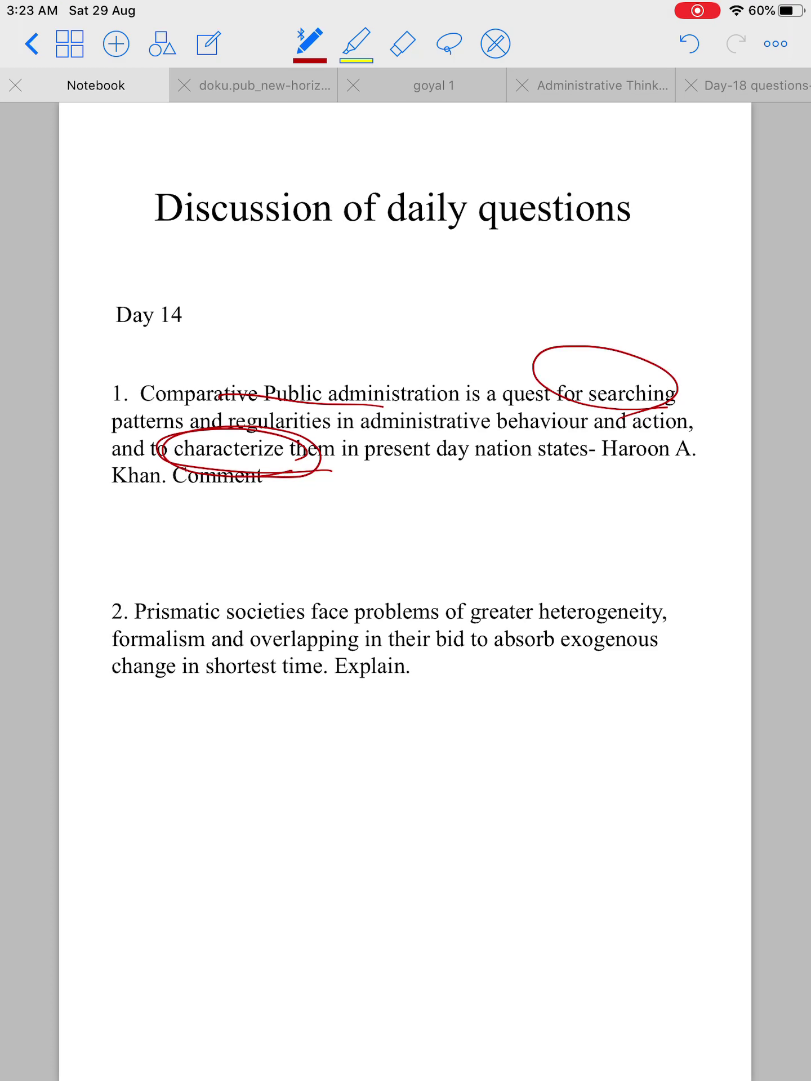
pyautogui.moveTo(549, 373)
pyautogui.mouseDown()
pyautogui.moveTo(477, 345)
pyautogui.moveTo(456, 362)
pyautogui.mouseUp()
pyautogui.moveTo(355, 281)
pyautogui.mouseDown()
pyautogui.moveTo(347, 311)
pyautogui.moveTo(362, 343)
pyautogui.moveTo(384, 353)
pyautogui.moveTo(385, 287)
pyautogui.moveTo(347, 374)
pyautogui.mouseUp()
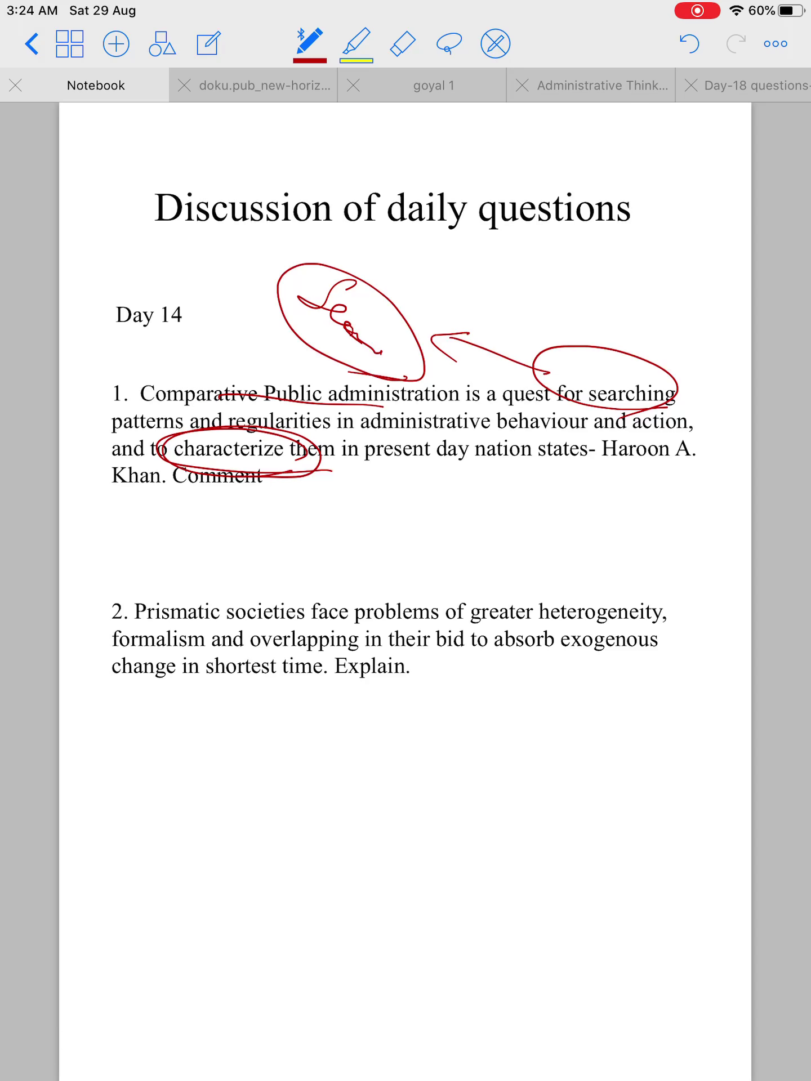
# - Handwrite a circled red note below the page title, with slash marks and an arc
pyautogui.moveTo(204, 227)
pyautogui.mouseDown()
pyautogui.moveTo(220, 262)
pyautogui.moveTo(256, 262)
pyautogui.moveTo(222, 292)
pyautogui.moveTo(233, 290)
pyautogui.moveTo(163, 261)
pyautogui.moveTo(211, 312)
pyautogui.mouseUp()
pyautogui.moveTo(288, 457); pyautogui.dragTo(340, 485)
pyautogui.moveTo(279, 463); pyautogui.dragTo(323, 493)
pyautogui.moveTo(271, 494); pyautogui.dragTo(321, 514)
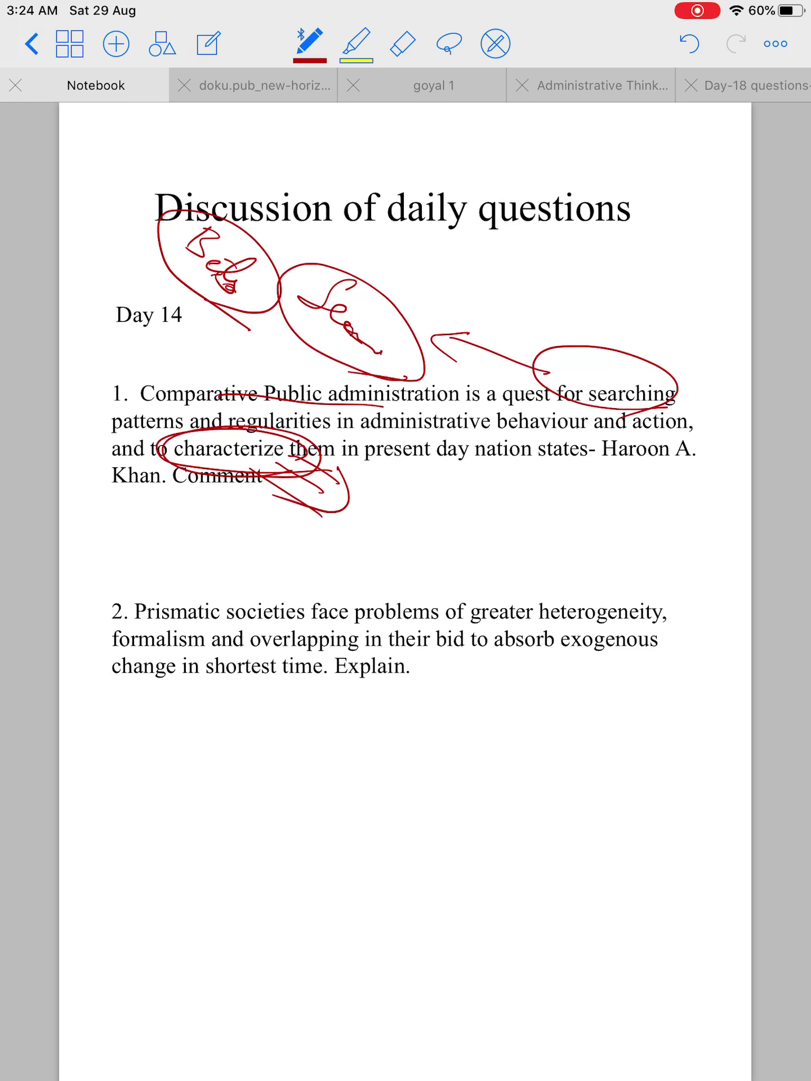
# - Write circled red notes including '21' below question 1 and strike a stroke across it
pyautogui.moveTo(376, 471)
pyautogui.mouseDown()
pyautogui.moveTo(439, 551)
pyautogui.moveTo(323, 478)
pyautogui.moveTo(414, 558)
pyautogui.mouseUp()
pyautogui.moveTo(320, 533)
pyautogui.mouseDown()
pyautogui.moveTo(355, 558)
pyautogui.moveTo(385, 550)
pyautogui.mouseUp()
pyautogui.moveTo(331, 562); pyautogui.dragTo(353, 575)
pyautogui.moveTo(270, 534)
pyautogui.mouseDown()
pyautogui.moveTo(285, 542)
pyautogui.moveTo(240, 551)
pyautogui.mouseUp()
pyautogui.moveTo(299, 571); pyautogui.dragTo(303, 577)
pyautogui.moveTo(646, 480)
pyautogui.mouseDown()
pyautogui.moveTo(653, 485)
pyautogui.moveTo(333, 340)
pyautogui.mouseUp()
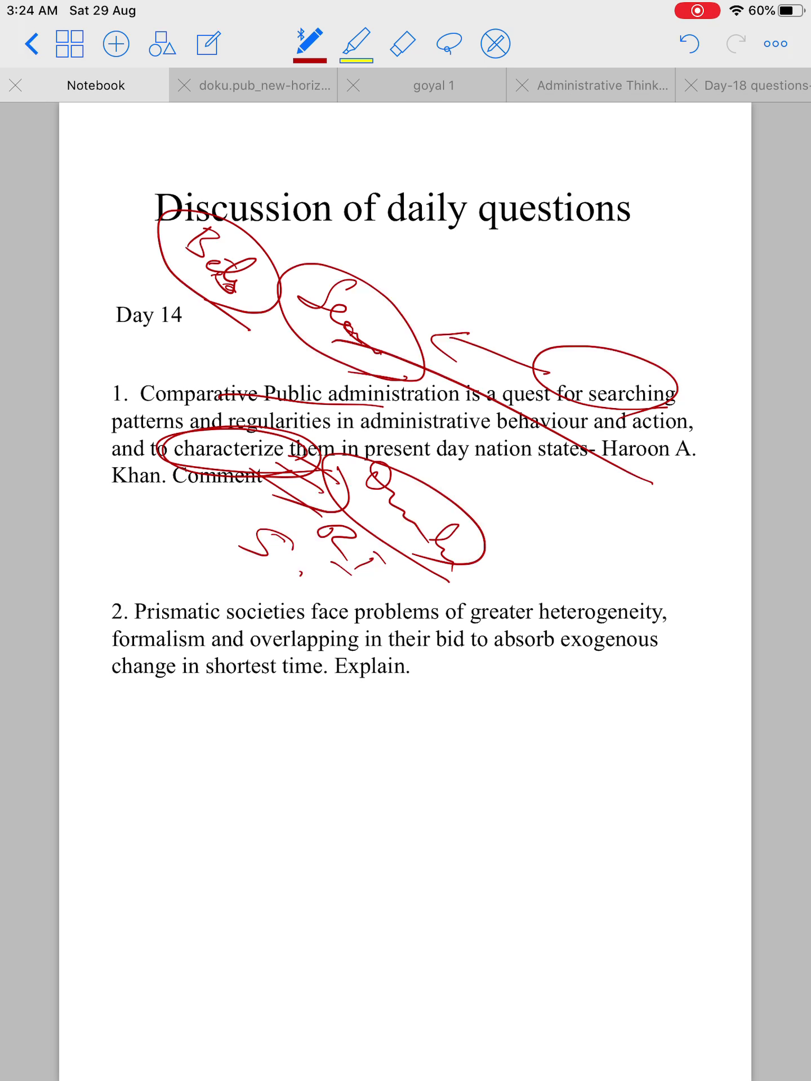
# - Underline and circle heterogeneity, formalism, overlapping and 'change in shortest time' in question 2
pyautogui.moveTo(248, 626)
pyautogui.mouseDown()
pyautogui.moveTo(310, 634)
pyautogui.moveTo(218, 647)
pyautogui.mouseUp()
pyautogui.moveTo(191, 653); pyautogui.dragTo(121, 651)
pyautogui.moveTo(299, 655); pyautogui.dragTo(363, 657)
pyautogui.moveTo(304, 702)
pyautogui.mouseDown()
pyautogui.moveTo(203, 651)
pyautogui.moveTo(193, 701)
pyautogui.mouseUp()
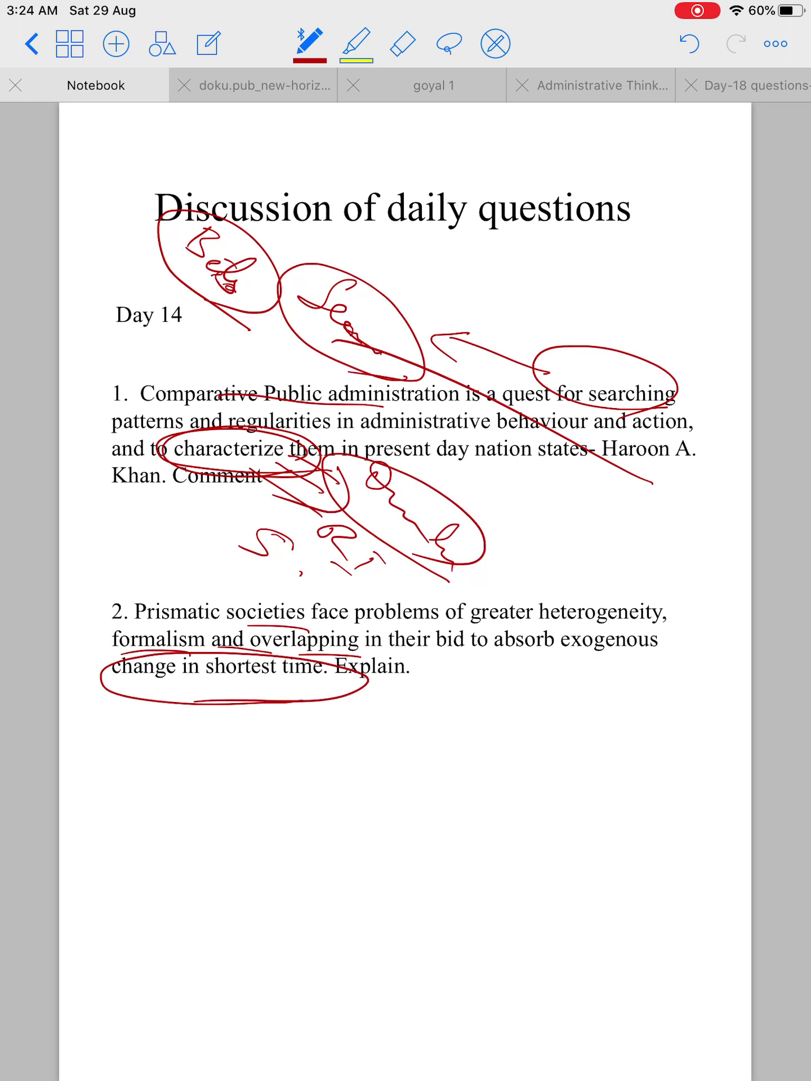
pyautogui.moveTo(662, 628)
pyautogui.mouseDown()
pyautogui.moveTo(533, 611)
pyautogui.moveTo(667, 617)
pyautogui.mouseUp()
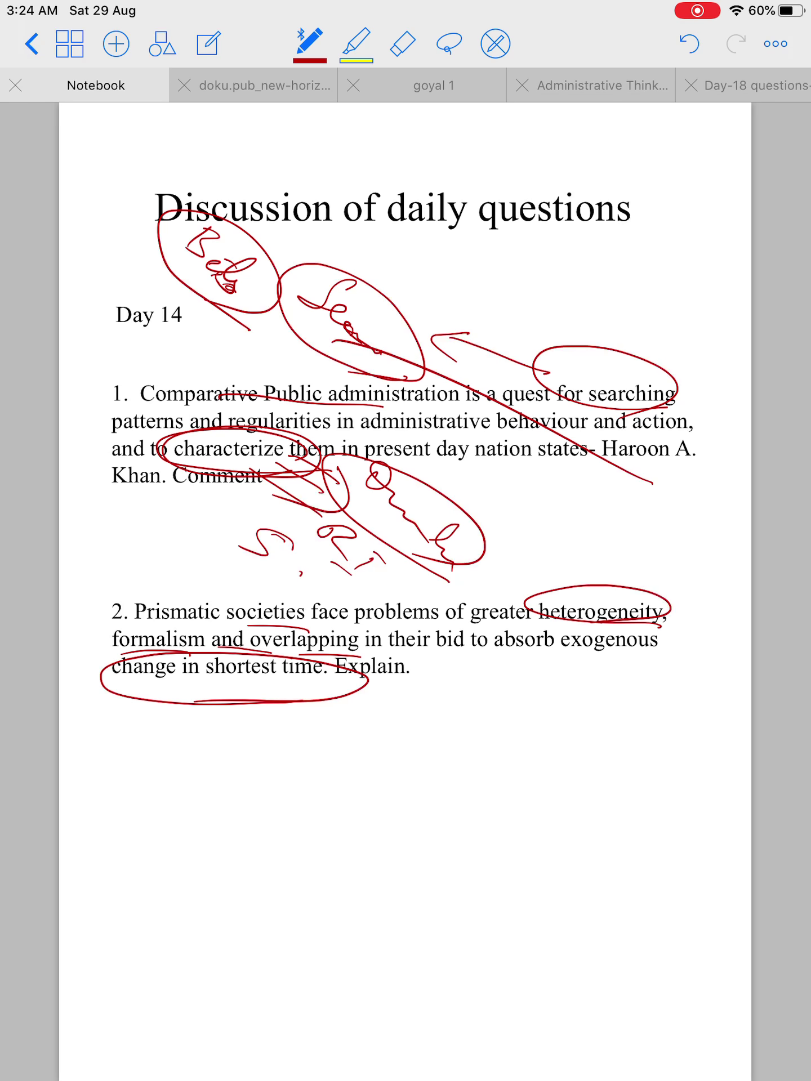
pyautogui.moveTo(178, 651)
pyautogui.mouseDown()
pyautogui.moveTo(93, 628)
pyautogui.moveTo(203, 644)
pyautogui.mouseUp()
pyautogui.moveTo(372, 655)
pyautogui.mouseDown()
pyautogui.moveTo(379, 635)
pyautogui.moveTo(311, 651)
pyautogui.mouseUp()
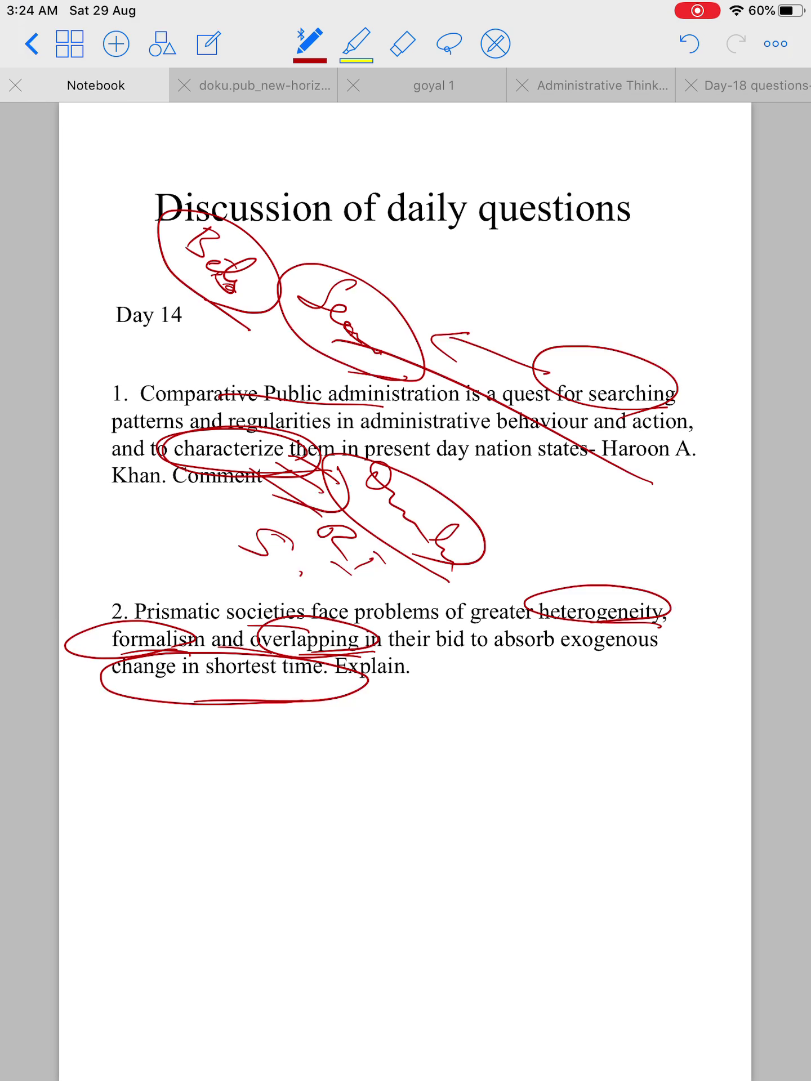
# - Draw red arrows down from 'shortest time', heterogeneity and 'in their' below question 2
pyautogui.moveTo(233, 673)
pyautogui.mouseDown()
pyautogui.moveTo(306, 733)
pyautogui.moveTo(293, 741)
pyautogui.moveTo(307, 716)
pyautogui.mouseUp()
pyautogui.moveTo(567, 615); pyautogui.dragTo(601, 706)
pyautogui.moveTo(351, 635); pyautogui.dragTo(486, 697)
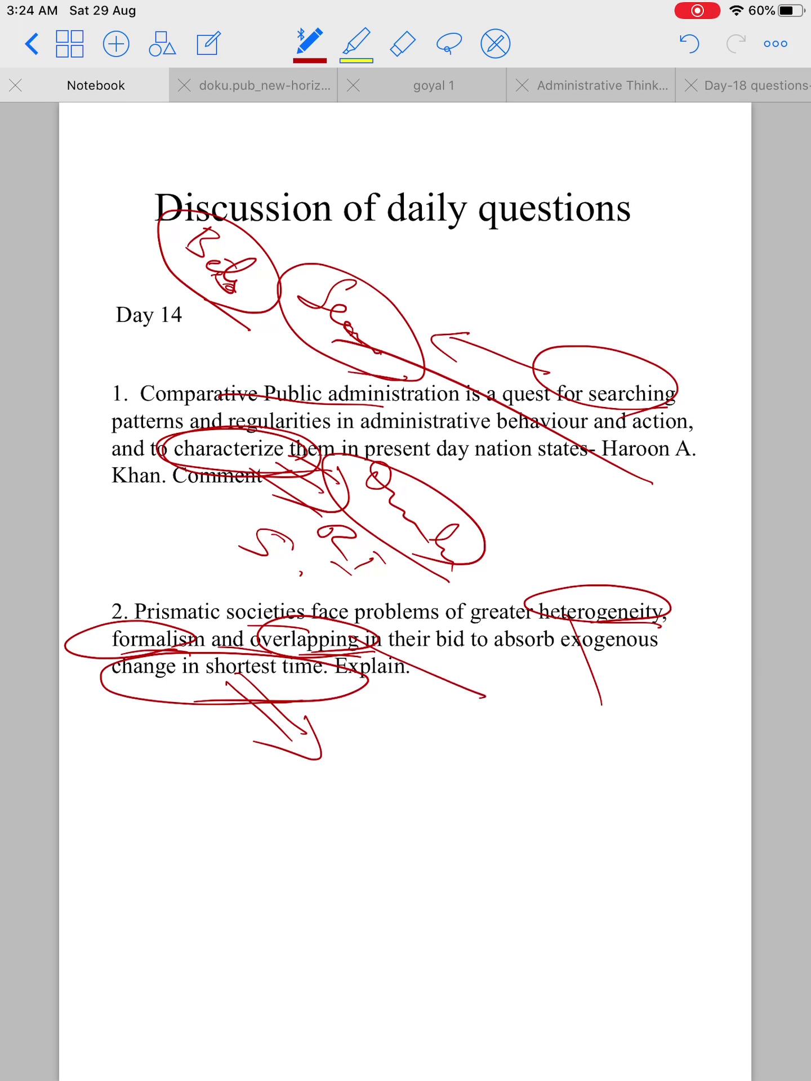
pyautogui.moveTo(148, 649); pyautogui.dragTo(507, 747)
pyautogui.moveTo(474, 687); pyautogui.dragTo(456, 705)
pyautogui.moveTo(595, 657); pyautogui.dragTo(566, 708)
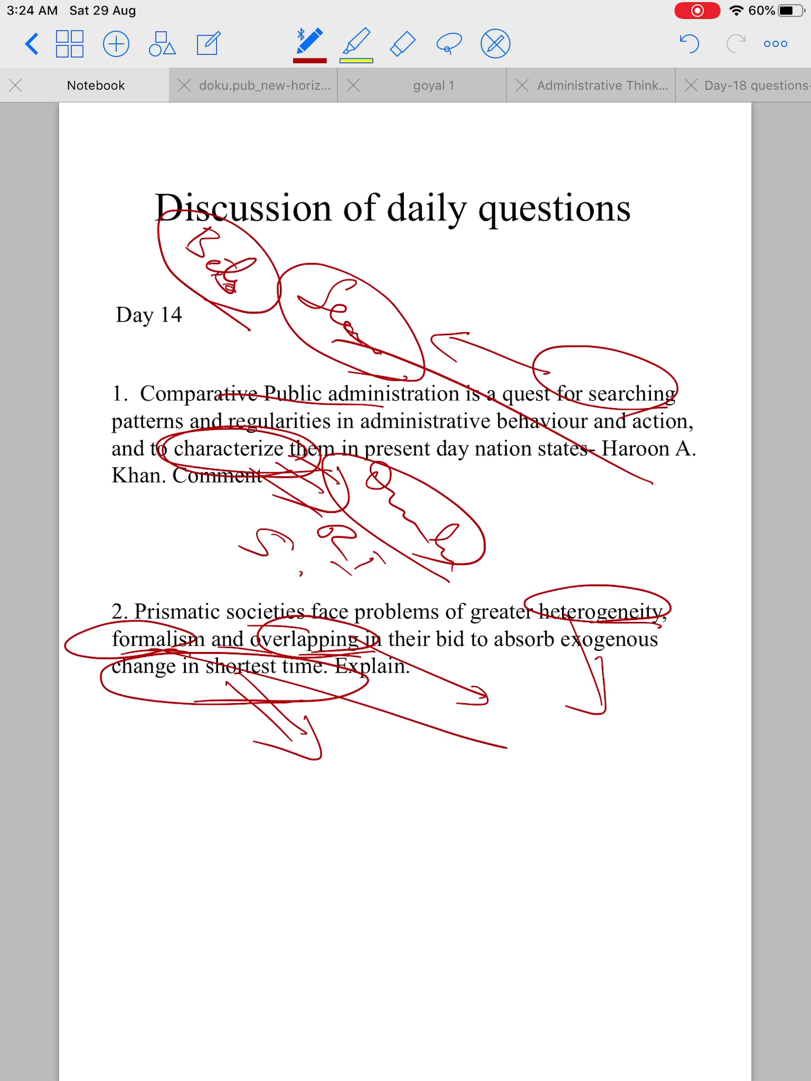
pyautogui.moveTo(500, 726); pyautogui.dragTo(461, 750)
pyautogui.moveTo(630, 732); pyautogui.dragTo(597, 767)
# - Handwrite and circle red notes at the lower right below question 2
pyautogui.moveTo(605, 752)
pyautogui.mouseDown()
pyautogui.moveTo(628, 758)
pyautogui.moveTo(655, 815)
pyautogui.moveTo(689, 855)
pyautogui.mouseUp()
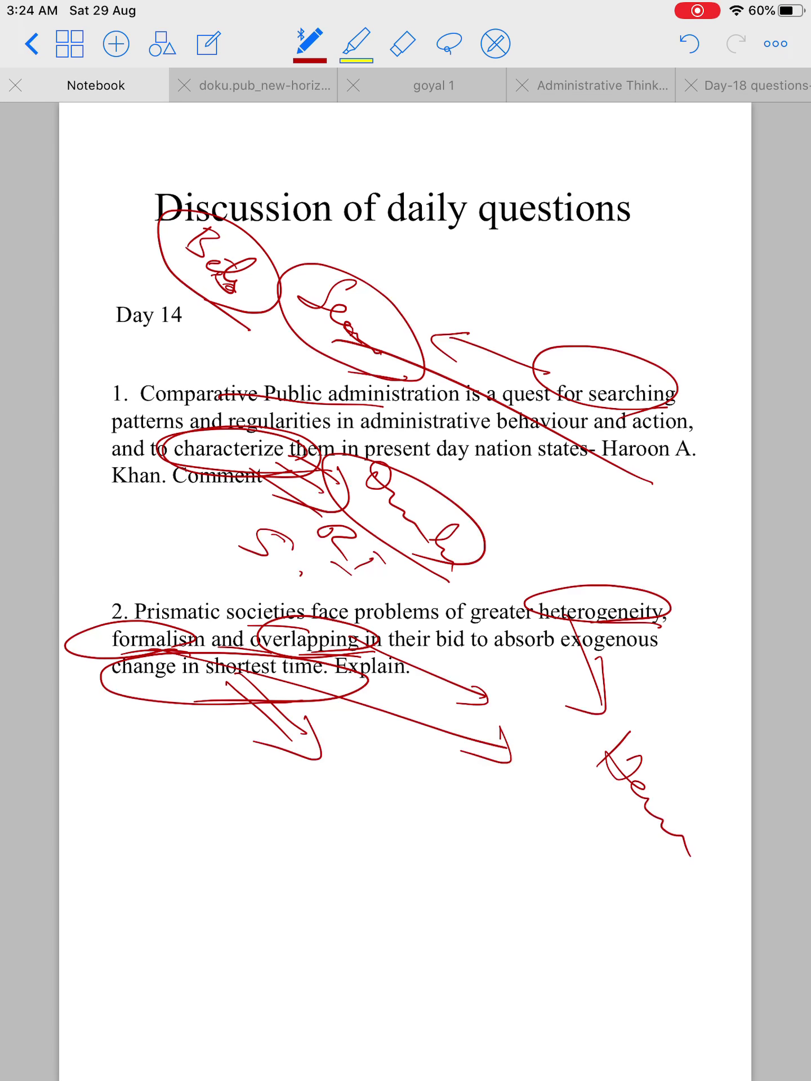
pyautogui.moveTo(625, 725)
pyautogui.mouseDown()
pyautogui.moveTo(736, 845)
pyautogui.moveTo(643, 880)
pyautogui.mouseUp()
pyautogui.moveTo(548, 839)
pyautogui.mouseDown()
pyautogui.moveTo(516, 837)
pyautogui.moveTo(511, 874)
pyautogui.moveTo(528, 929)
pyautogui.moveTo(551, 954)
pyautogui.moveTo(505, 980)
pyautogui.mouseUp()
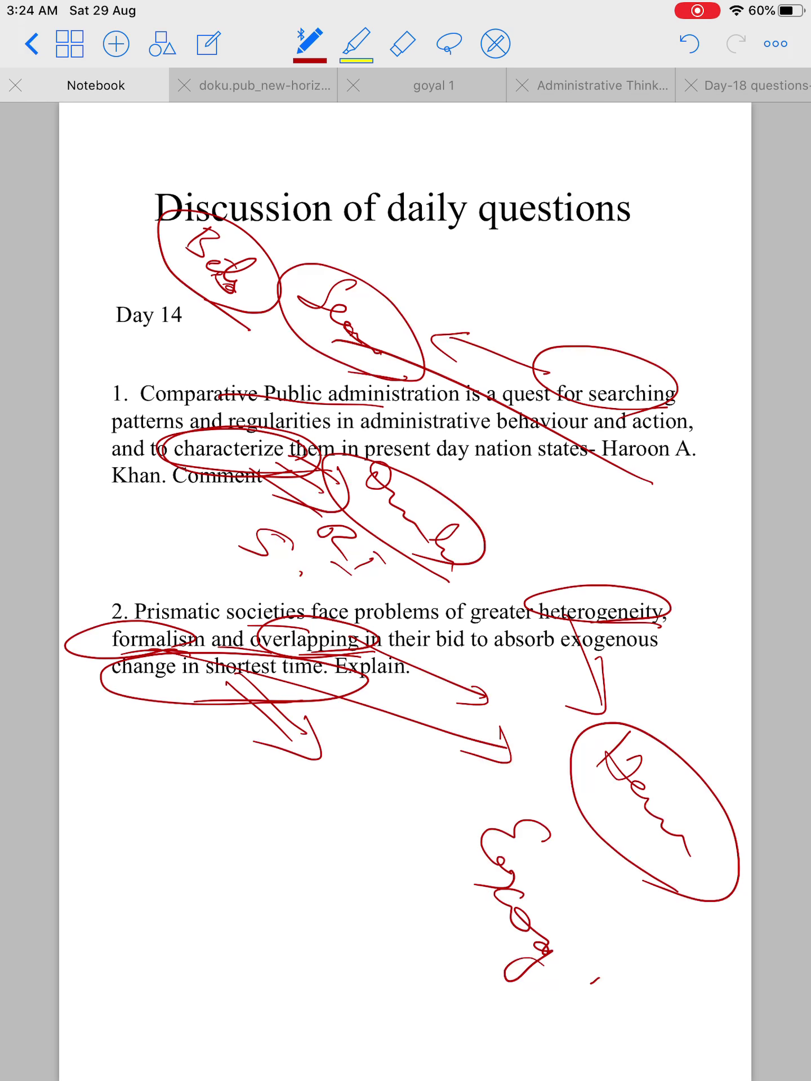
pyautogui.moveTo(592, 981)
pyautogui.mouseDown()
pyautogui.moveTo(627, 965)
pyautogui.moveTo(658, 995)
pyautogui.moveTo(657, 1061)
pyautogui.mouseUp()
pyautogui.moveTo(575, 1048)
pyautogui.mouseDown()
pyautogui.moveTo(659, 1067)
pyautogui.moveTo(709, 971)
pyautogui.moveTo(655, 1066)
pyautogui.mouseUp()
pyautogui.moveTo(446, 982)
pyautogui.mouseDown()
pyautogui.moveTo(465, 993)
pyautogui.moveTo(449, 995)
pyautogui.mouseUp()
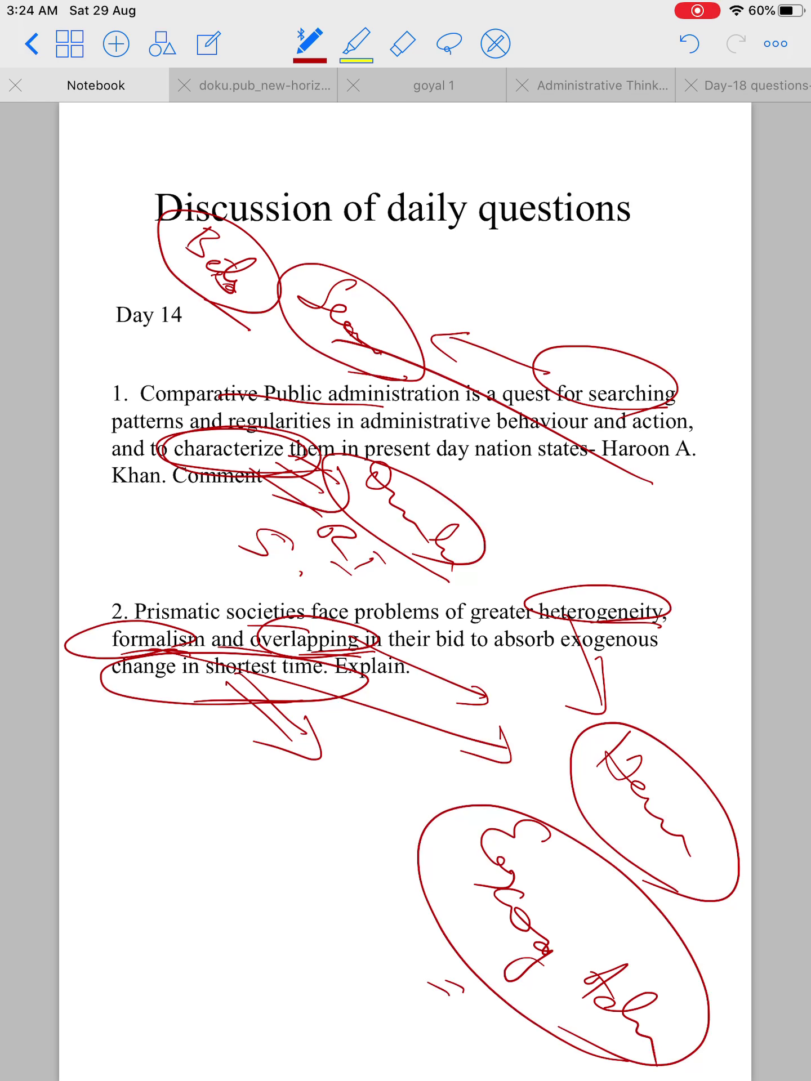
# - Add a tick and a small circled red note lower on the page, with marks beneath
pyautogui.moveTo(355, 852)
pyautogui.mouseDown()
pyautogui.moveTo(331, 870)
pyautogui.moveTo(349, 890)
pyautogui.mouseUp()
pyautogui.moveTo(360, 872)
pyautogui.mouseDown()
pyautogui.moveTo(342, 883)
pyautogui.moveTo(365, 935)
pyautogui.moveTo(435, 1007)
pyautogui.moveTo(446, 1036)
pyautogui.mouseUp()
pyautogui.moveTo(301, 805)
pyautogui.mouseDown()
pyautogui.moveTo(362, 929)
pyautogui.moveTo(317, 908)
pyautogui.mouseUp()
pyautogui.moveTo(422, 958)
pyautogui.mouseDown()
pyautogui.moveTo(446, 1044)
pyautogui.moveTo(479, 1039)
pyautogui.mouseUp()
pyautogui.moveTo(316, 956); pyautogui.dragTo(325, 981)
pyautogui.moveTo(297, 958); pyautogui.dragTo(311, 976)
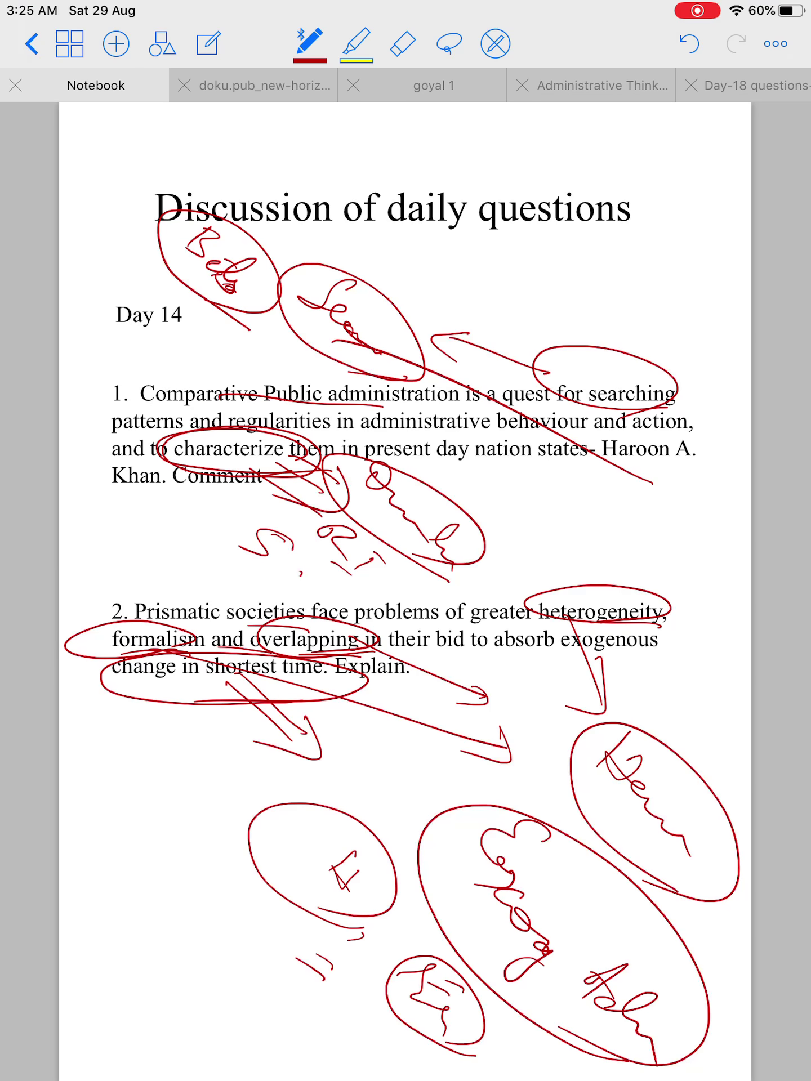
# - Handwrite a circled red note at the page's bottom left, with small marks below
pyautogui.moveTo(164, 819)
pyautogui.mouseDown()
pyautogui.moveTo(140, 838)
pyautogui.moveTo(189, 838)
pyautogui.mouseUp()
pyautogui.moveTo(140, 837); pyautogui.dragTo(155, 856)
pyautogui.moveTo(156, 830); pyautogui.dragTo(164, 843)
pyautogui.moveTo(141, 776); pyautogui.dragTo(108, 796)
pyautogui.moveTo(117, 791)
pyautogui.mouseDown()
pyautogui.moveTo(142, 802)
pyautogui.moveTo(132, 827)
pyautogui.mouseUp()
pyautogui.moveTo(190, 821)
pyautogui.mouseDown()
pyautogui.moveTo(135, 870)
pyautogui.moveTo(195, 887)
pyautogui.mouseUp()
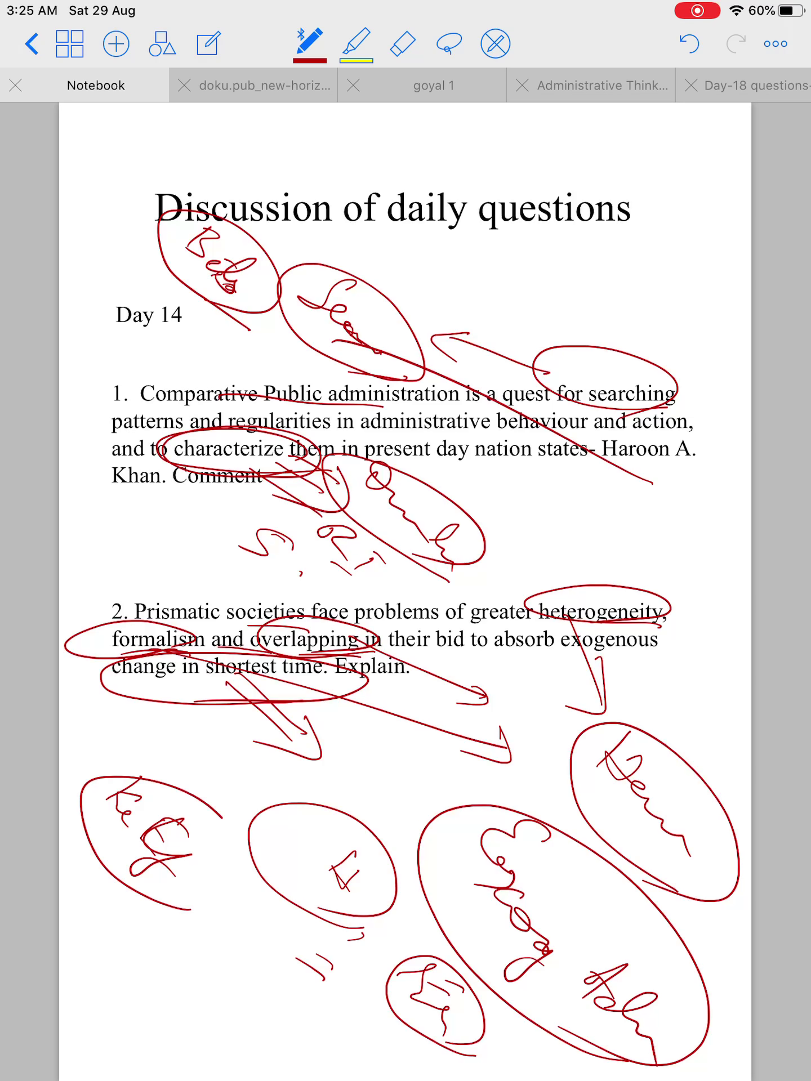
pyautogui.moveTo(123, 907)
pyautogui.mouseDown()
pyautogui.moveTo(190, 914)
pyautogui.moveTo(166, 926)
pyautogui.mouseUp()
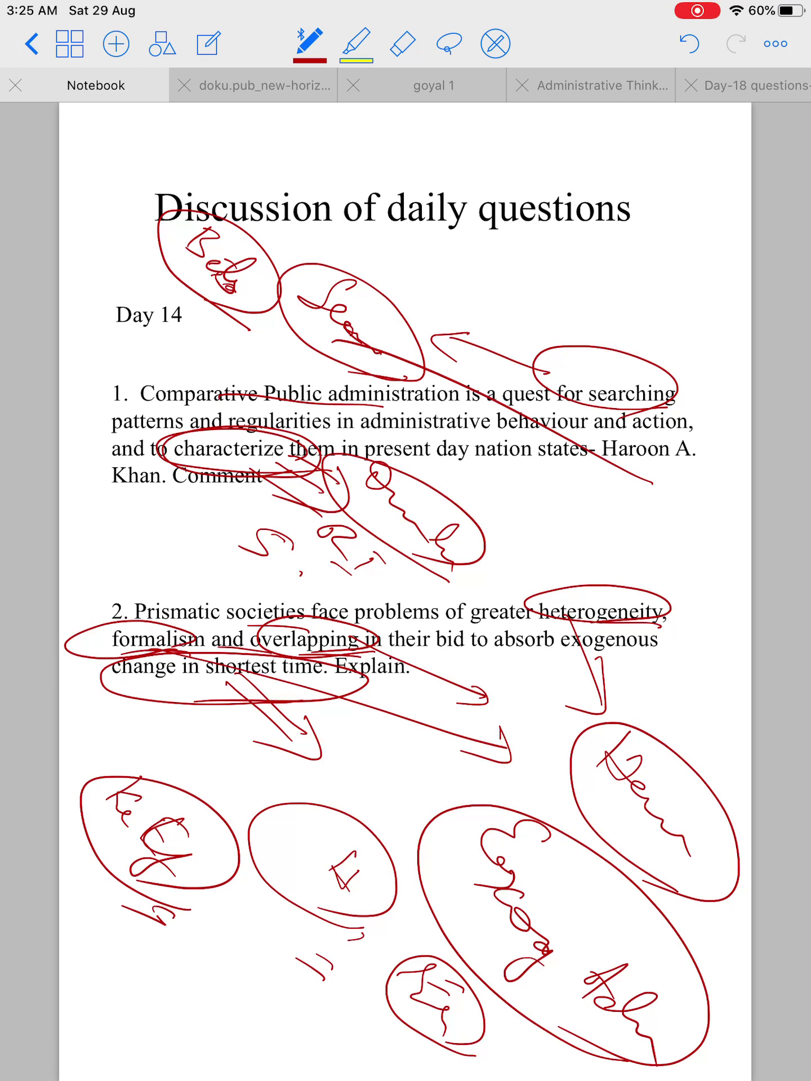
pyautogui.scroll(-10, 406, 591)
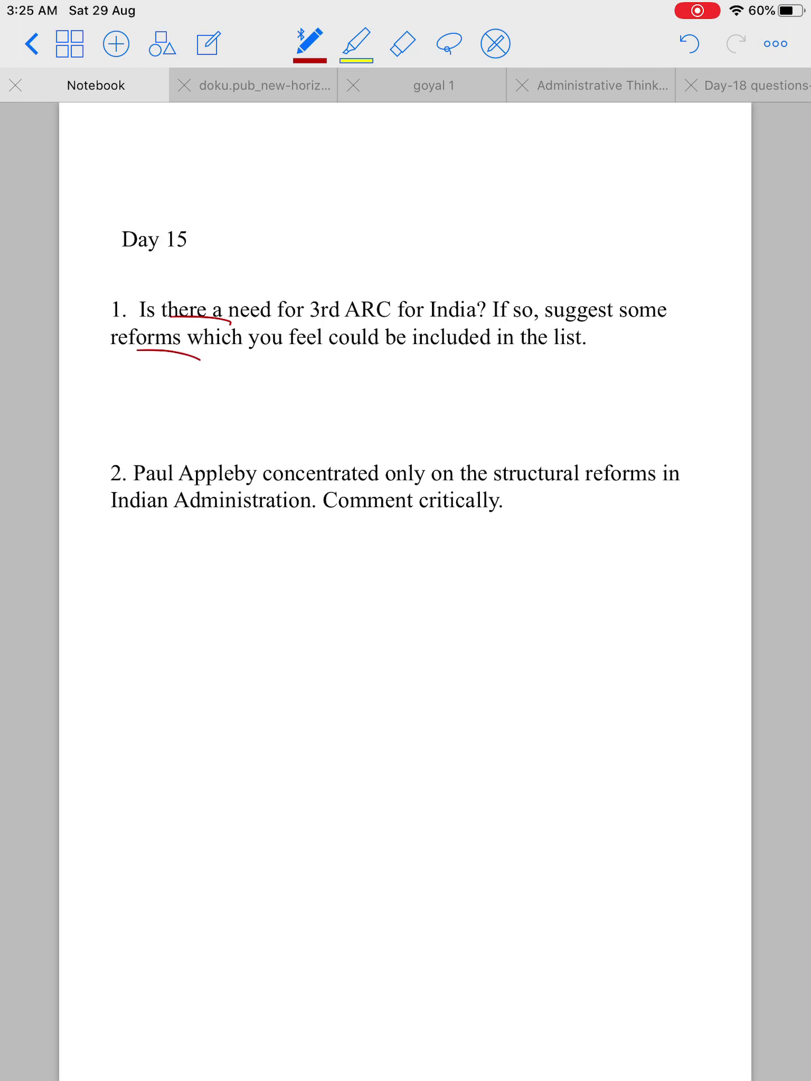
# - Circle the start of Day 15 question 1 and 'need for', with lines leading up
pyautogui.moveTo(245, 365); pyautogui.dragTo(169, 364)
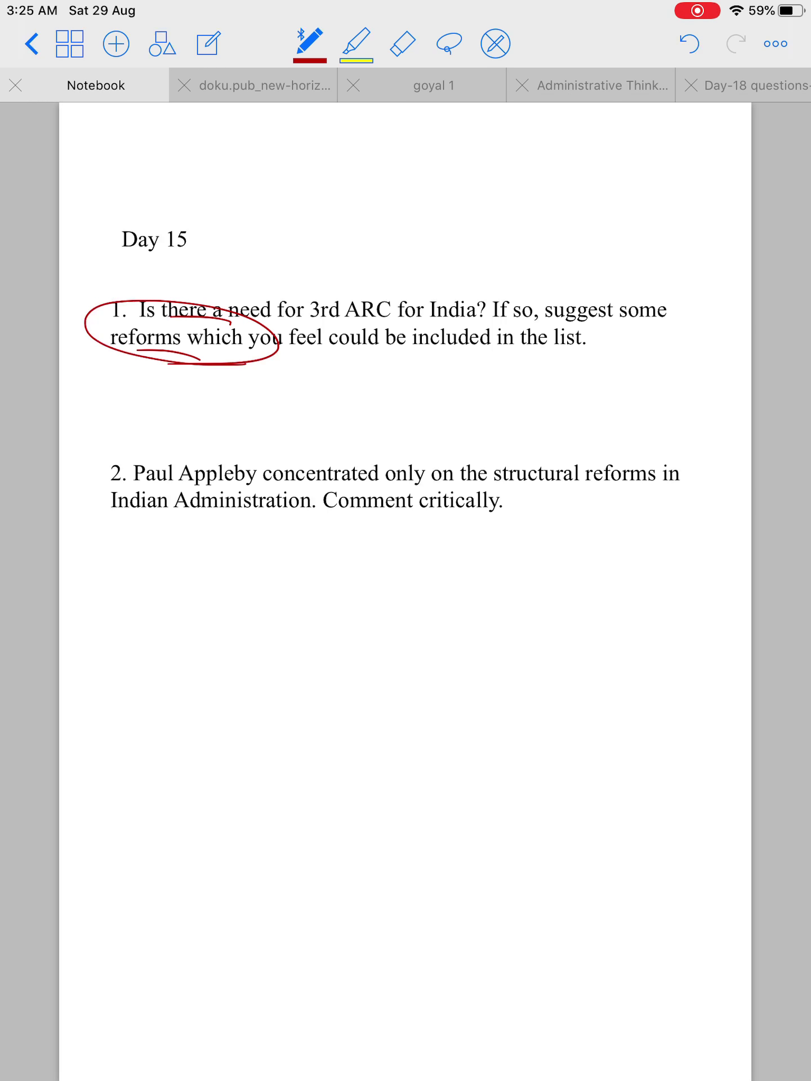
pyautogui.moveTo(284, 325); pyautogui.dragTo(258, 320)
pyautogui.moveTo(306, 250)
pyautogui.mouseDown()
pyautogui.moveTo(254, 286)
pyautogui.moveTo(276, 294)
pyautogui.mouseUp()
pyautogui.moveTo(268, 247)
pyautogui.mouseDown()
pyautogui.moveTo(320, 240)
pyautogui.moveTo(299, 282)
pyautogui.mouseUp()
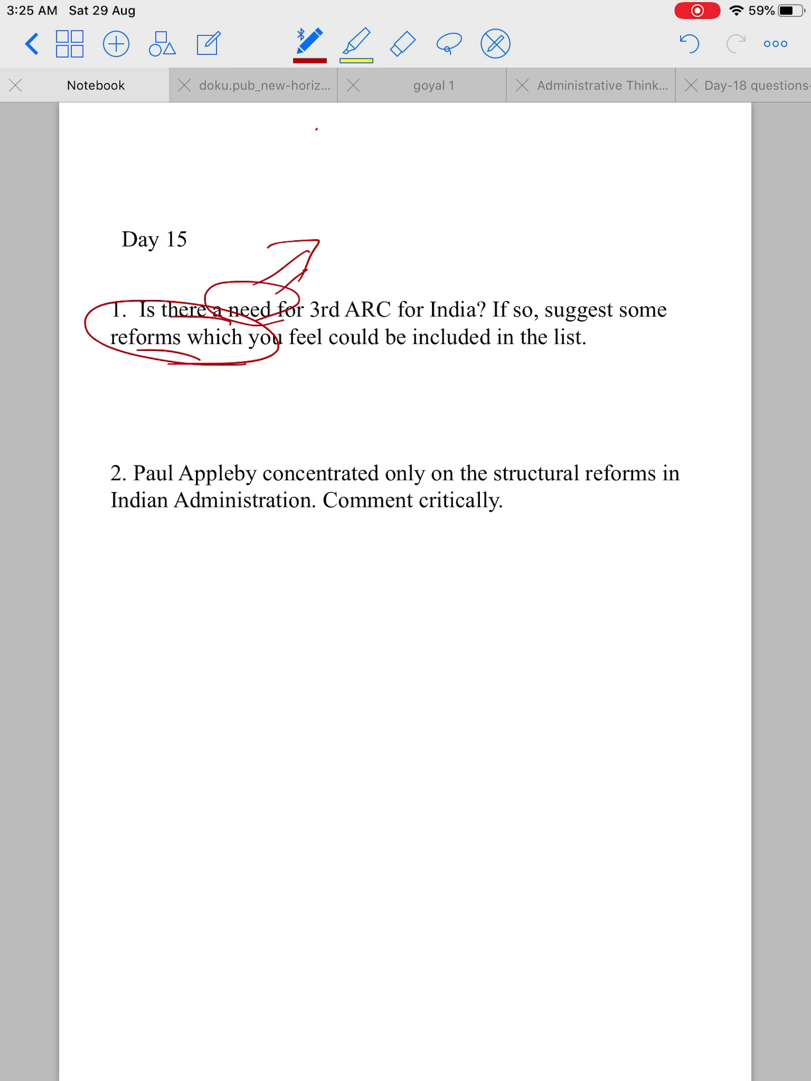
# - Handwrite two circled red notes above the Day 15 heading
pyautogui.moveTo(290, 137)
pyautogui.mouseDown()
pyautogui.moveTo(309, 157)
pyautogui.moveTo(326, 152)
pyautogui.mouseUp()
pyautogui.moveTo(326, 159)
pyautogui.mouseDown()
pyautogui.moveTo(342, 165)
pyautogui.moveTo(355, 207)
pyautogui.mouseUp()
pyautogui.moveTo(240, 169); pyautogui.dragTo(279, 181)
pyautogui.moveTo(245, 186); pyautogui.dragTo(288, 233)
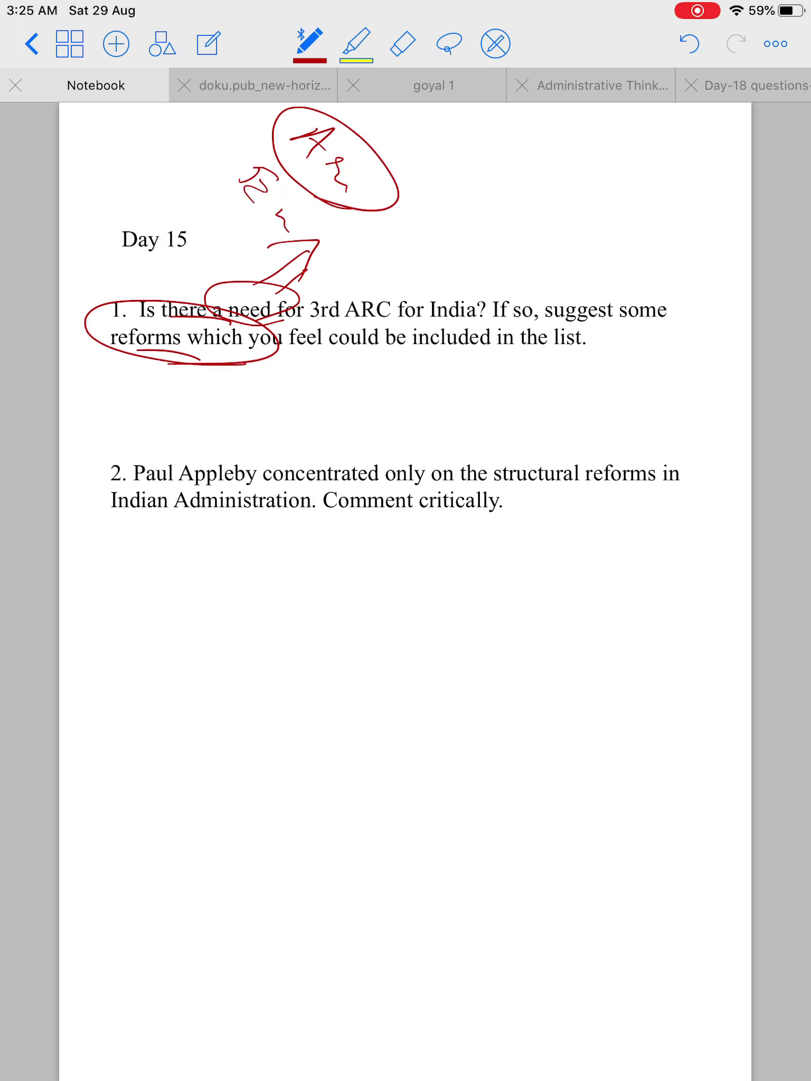
pyautogui.moveTo(254, 154)
pyautogui.mouseDown()
pyautogui.moveTo(279, 226)
pyautogui.moveTo(319, 246)
pyautogui.mouseUp()
# - Add a circled X mark and an arrow from '3rd' up to the notes
pyautogui.moveTo(336, 223)
pyautogui.mouseDown()
pyautogui.moveTo(317, 251)
pyautogui.moveTo(353, 260)
pyautogui.mouseUp()
pyautogui.moveTo(329, 270)
pyautogui.mouseDown()
pyautogui.moveTo(371, 284)
pyautogui.moveTo(321, 269)
pyautogui.mouseUp()
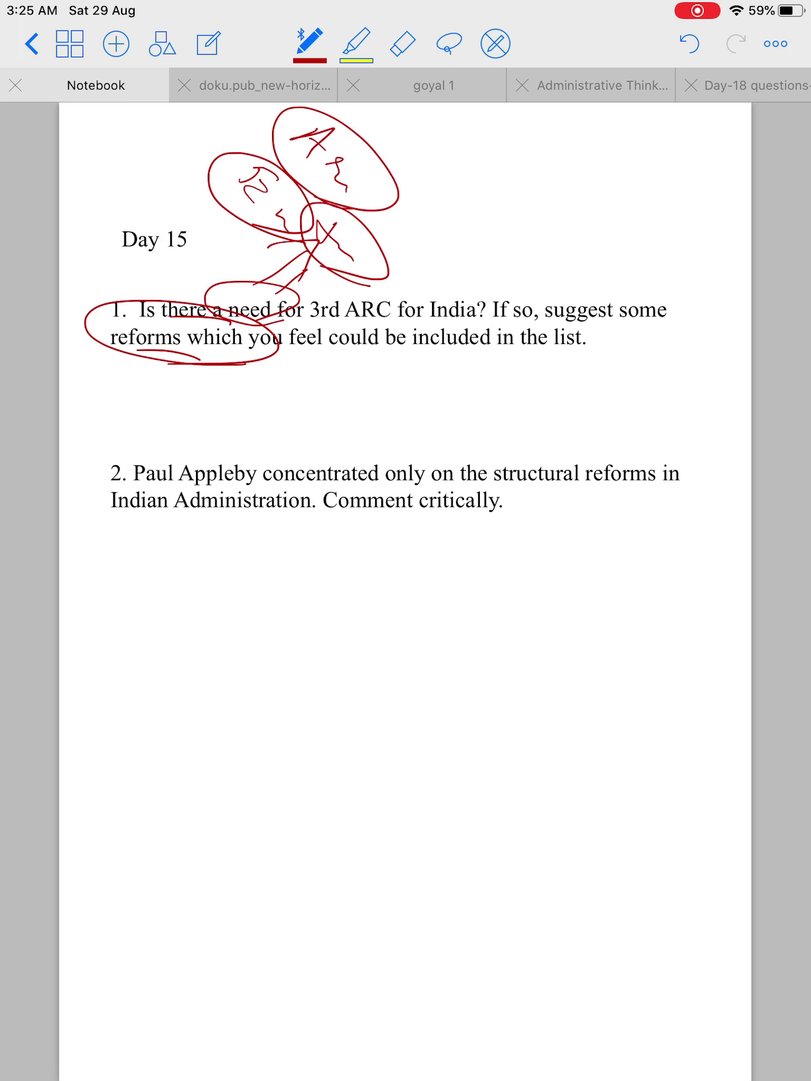
pyautogui.moveTo(352, 286)
pyautogui.mouseDown()
pyautogui.moveTo(331, 308)
pyautogui.moveTo(356, 306)
pyautogui.moveTo(350, 321)
pyautogui.mouseUp()
pyautogui.moveTo(401, 336)
pyautogui.mouseDown()
pyautogui.moveTo(385, 349)
pyautogui.moveTo(391, 365)
pyautogui.moveTo(425, 388)
pyautogui.moveTo(371, 331)
pyautogui.moveTo(374, 351)
pyautogui.mouseUp()
# - Circle 'be included', mark below 'reforms', and arc and underline 'the list.'
pyautogui.moveTo(423, 405)
pyautogui.mouseDown()
pyautogui.moveTo(333, 272)
pyautogui.moveTo(349, 376)
pyautogui.mouseUp()
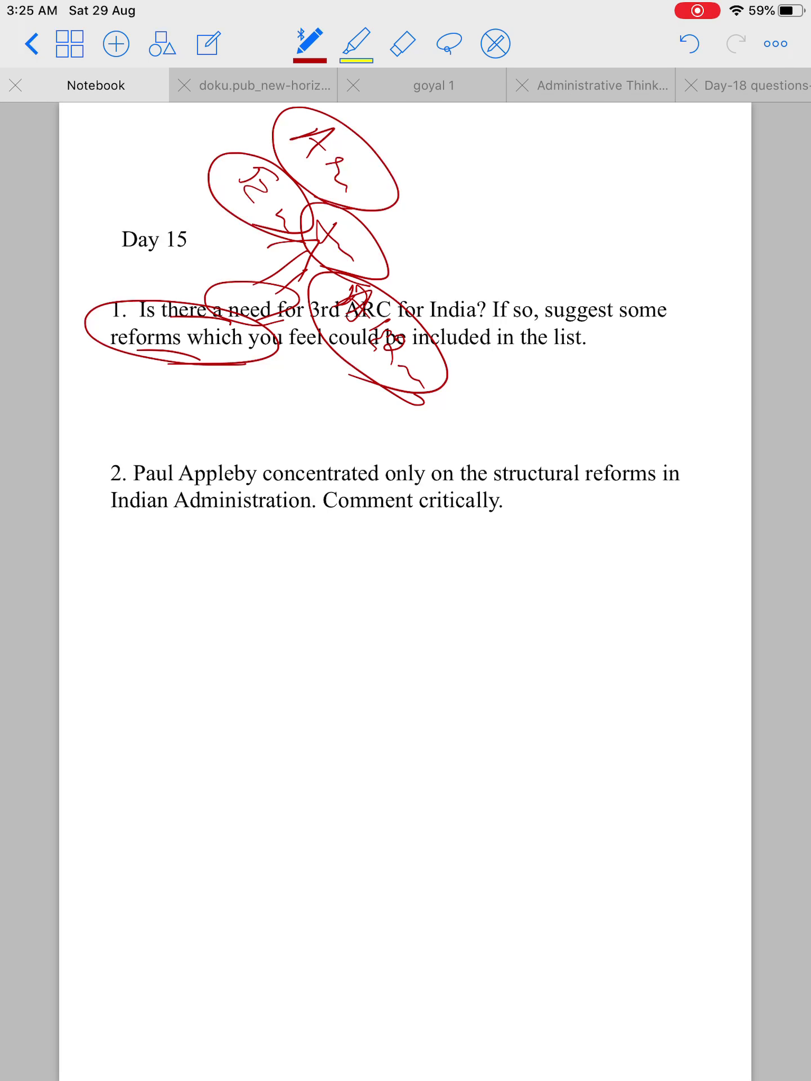
pyautogui.moveTo(112, 344)
pyautogui.mouseDown()
pyautogui.moveTo(163, 372)
pyautogui.moveTo(144, 376)
pyautogui.mouseUp()
pyautogui.moveTo(525, 329); pyautogui.dragTo(587, 332)
pyautogui.moveTo(516, 349); pyautogui.dragTo(573, 365)
# - Write two circled red notes at the top right and a long curve along the edge
pyautogui.moveTo(597, 139)
pyautogui.mouseDown()
pyautogui.moveTo(577, 160)
pyautogui.moveTo(617, 184)
pyautogui.moveTo(632, 221)
pyautogui.moveTo(674, 250)
pyautogui.mouseUp()
pyautogui.moveTo(519, 197)
pyautogui.mouseDown()
pyautogui.moveTo(545, 183)
pyautogui.moveTo(568, 195)
pyautogui.moveTo(580, 221)
pyautogui.moveTo(576, 264)
pyautogui.moveTo(596, 299)
pyautogui.moveTo(642, 291)
pyautogui.moveTo(629, 338)
pyautogui.mouseUp()
pyautogui.moveTo(615, 236)
pyautogui.mouseDown()
pyautogui.moveTo(584, 213)
pyautogui.moveTo(592, 245)
pyautogui.mouseUp()
pyautogui.moveTo(719, 289)
pyautogui.mouseDown()
pyautogui.moveTo(731, 276)
pyautogui.moveTo(642, 376)
pyautogui.moveTo(552, 365)
pyautogui.moveTo(591, 413)
pyautogui.mouseUp()
pyautogui.moveTo(581, 403); pyautogui.dragTo(599, 417)
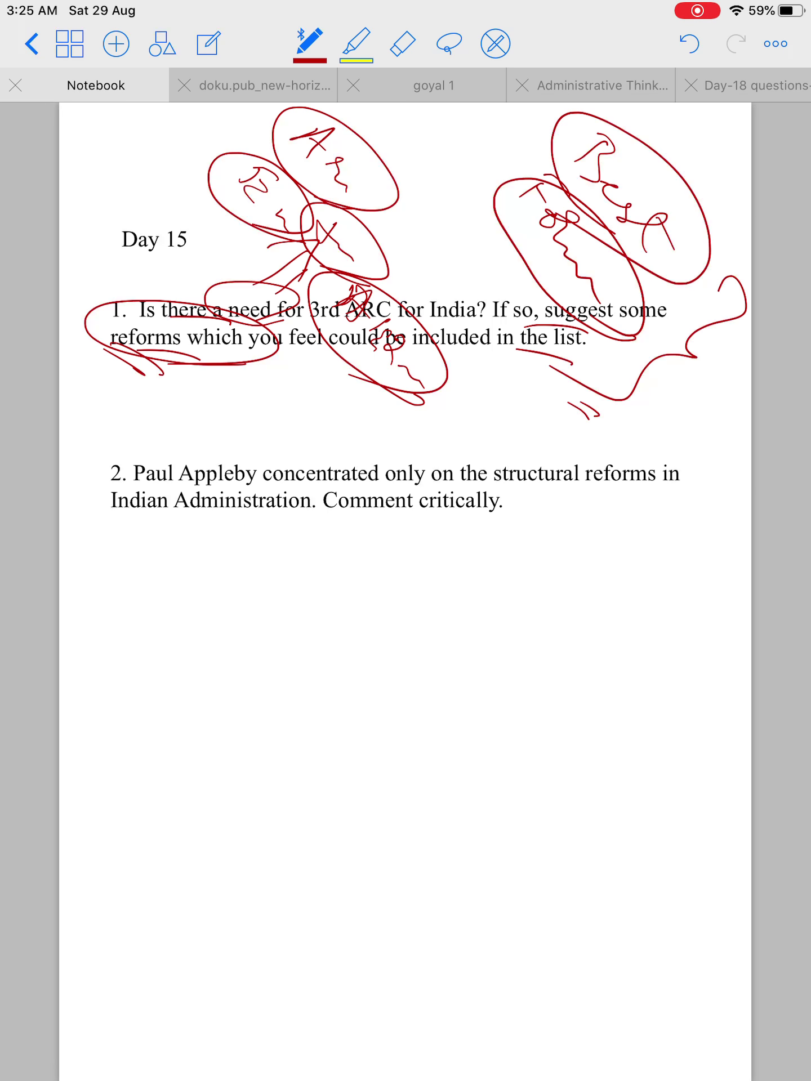
pyautogui.moveTo(254, 487); pyautogui.dragTo(267, 490)
pyautogui.moveTo(259, 490)
pyautogui.mouseDown()
pyautogui.moveTo(221, 492)
pyautogui.moveTo(263, 452)
pyautogui.moveTo(182, 493)
pyautogui.mouseUp()
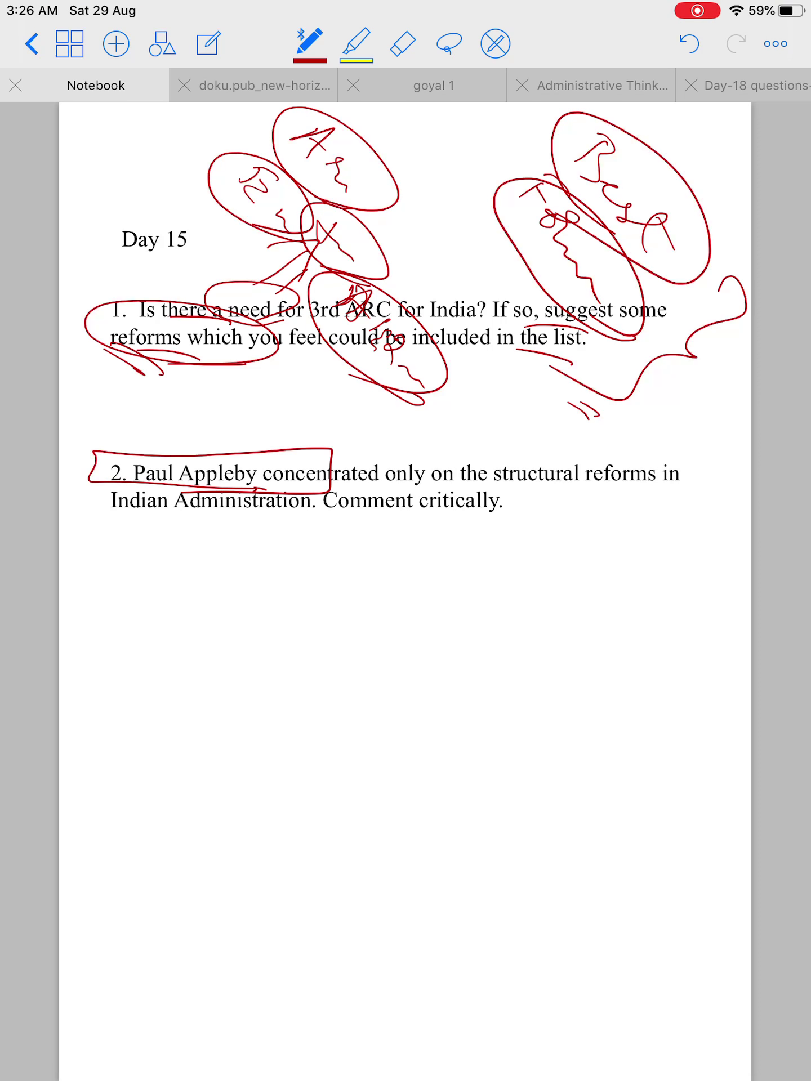
pyautogui.moveTo(117, 535); pyautogui.dragTo(149, 535)
pyautogui.moveTo(113, 544); pyautogui.dragTo(137, 546)
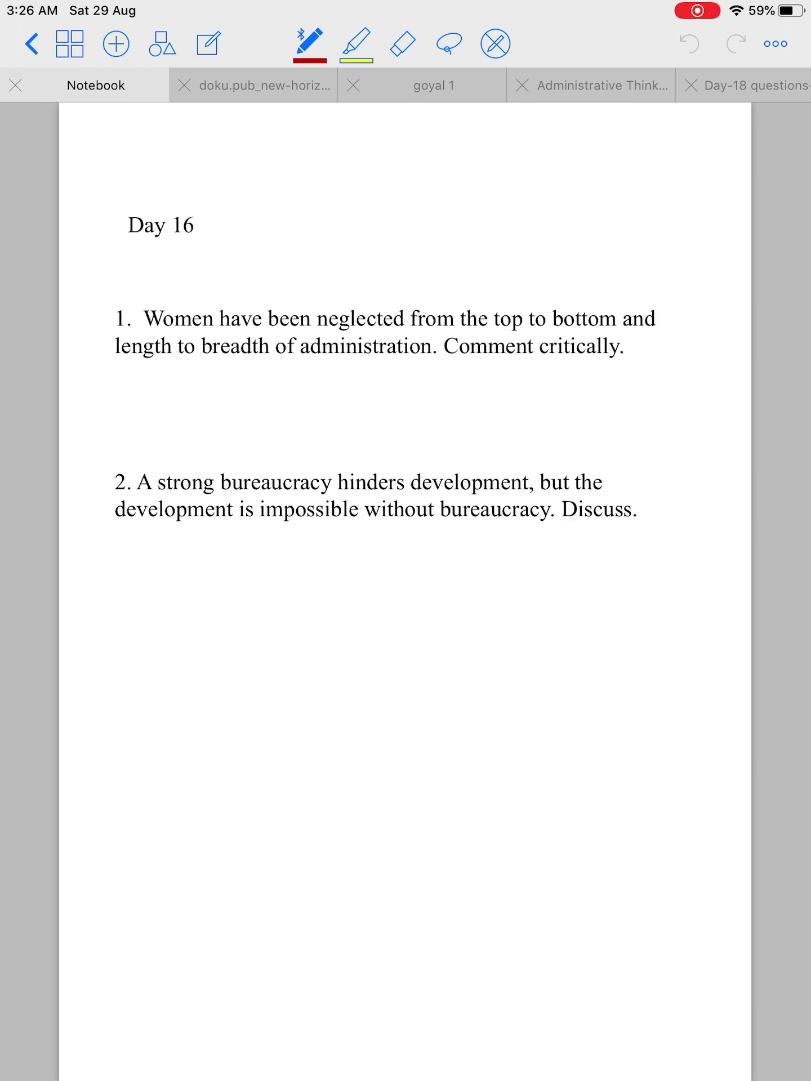
# - Underline 'have been' and 'breadth', strike 'administration', and start a note above Day 16
pyautogui.moveTo(219, 336); pyautogui.dragTo(281, 335)
pyautogui.moveTo(198, 361); pyautogui.dragTo(256, 365)
pyautogui.moveTo(496, 156); pyautogui.dragTo(511, 165)
pyautogui.moveTo(367, 332); pyautogui.dragTo(401, 365)
pyautogui.moveTo(524, 160)
pyautogui.mouseDown()
pyautogui.moveTo(572, 237)
pyautogui.moveTo(576, 227)
pyautogui.moveTo(615, 243)
pyautogui.moveTo(588, 272)
pyautogui.mouseUp()
pyautogui.click(601, 291)
# - Draw a long diagonal line across question 1 ending in a circled red note
pyautogui.moveTo(373, 296); pyautogui.dragTo(354, 325)
pyautogui.moveTo(331, 322)
pyautogui.mouseDown()
pyautogui.moveTo(354, 311)
pyautogui.moveTo(387, 366)
pyautogui.mouseUp()
pyautogui.moveTo(352, 154)
pyautogui.mouseDown()
pyautogui.moveTo(559, 380)
pyautogui.moveTo(574, 368)
pyautogui.moveTo(342, 166)
pyautogui.mouseUp()
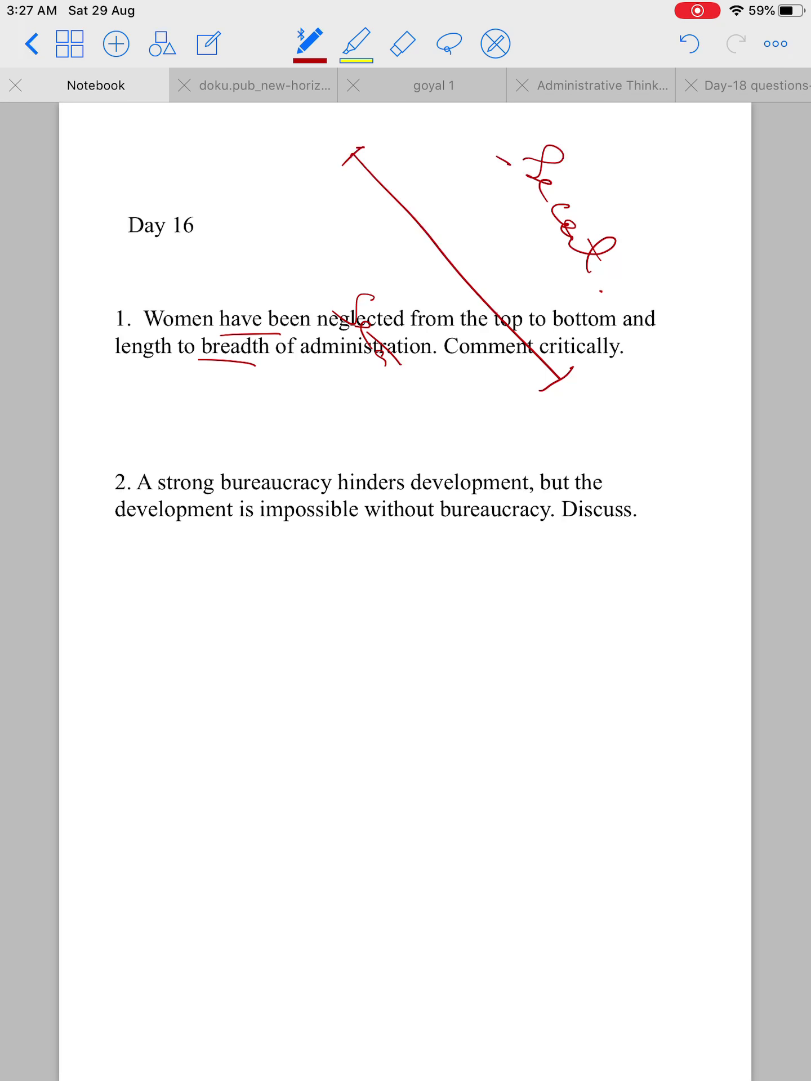
pyautogui.moveTo(600, 394)
pyautogui.mouseDown()
pyautogui.moveTo(596, 434)
pyautogui.moveTo(624, 478)
pyautogui.moveTo(653, 461)
pyautogui.moveTo(640, 482)
pyautogui.mouseUp()
pyautogui.moveTo(564, 376)
pyautogui.mouseDown()
pyautogui.moveTo(643, 511)
pyautogui.moveTo(566, 373)
pyautogui.mouseUp()
# - Add red arrows, a circled mark at the top and a squiggle beside the line
pyautogui.moveTo(326, 182)
pyautogui.mouseDown()
pyautogui.moveTo(388, 138)
pyautogui.moveTo(385, 169)
pyautogui.mouseUp()
pyautogui.moveTo(300, 157)
pyautogui.mouseDown()
pyautogui.moveTo(275, 162)
pyautogui.moveTo(300, 188)
pyautogui.mouseUp()
pyautogui.moveTo(386, 252); pyautogui.dragTo(450, 221)
pyautogui.moveTo(449, 221); pyautogui.dragTo(432, 245)
pyautogui.moveTo(365, 227)
pyautogui.mouseDown()
pyautogui.moveTo(348, 237)
pyautogui.moveTo(373, 283)
pyautogui.mouseUp()
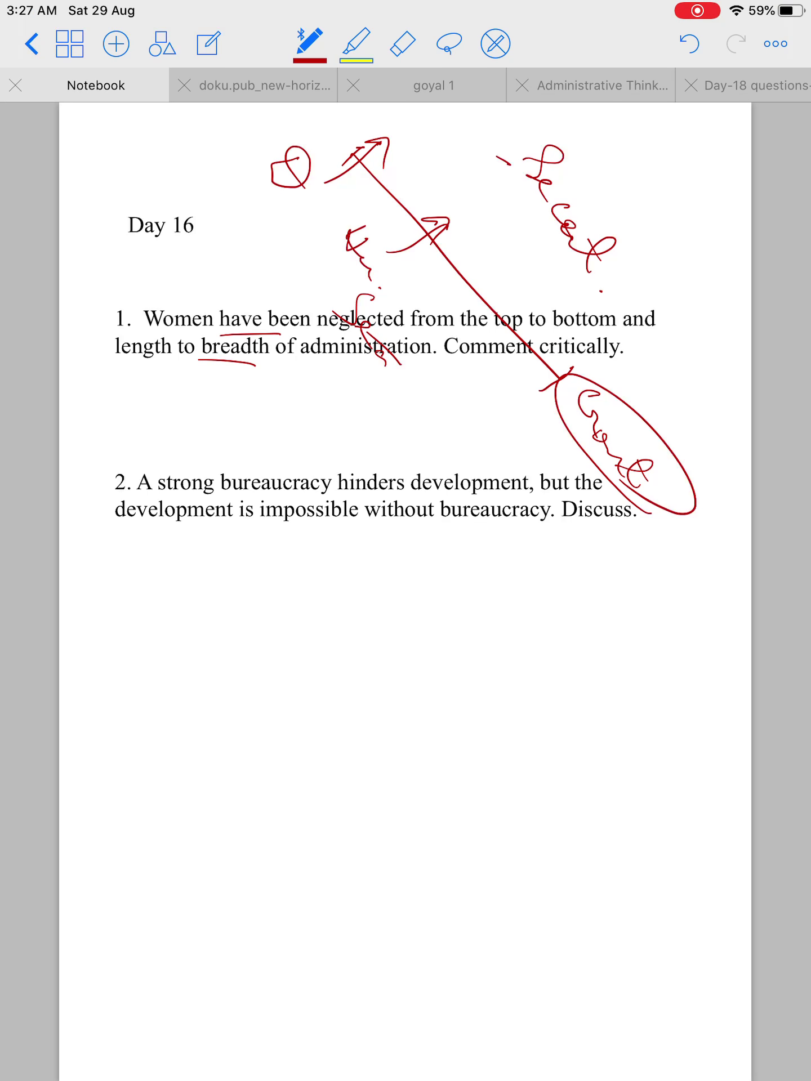
# - Draw a small left-pointing arrow and write a short dotted note beneath it
pyautogui.moveTo(536, 368)
pyautogui.mouseDown()
pyautogui.moveTo(537, 378)
pyautogui.moveTo(516, 377)
pyautogui.mouseUp()
pyautogui.moveTo(519, 366)
pyautogui.mouseDown()
pyautogui.moveTo(508, 370)
pyautogui.moveTo(531, 382)
pyautogui.moveTo(528, 402)
pyautogui.moveTo(550, 409)
pyautogui.mouseUp()
pyautogui.moveTo(457, 390); pyautogui.dragTo(479, 372)
pyautogui.moveTo(476, 363)
pyautogui.mouseDown()
pyautogui.moveTo(496, 392)
pyautogui.moveTo(489, 433)
pyautogui.moveTo(558, 446)
pyautogui.moveTo(542, 473)
pyautogui.mouseUp()
pyautogui.click(490, 436)
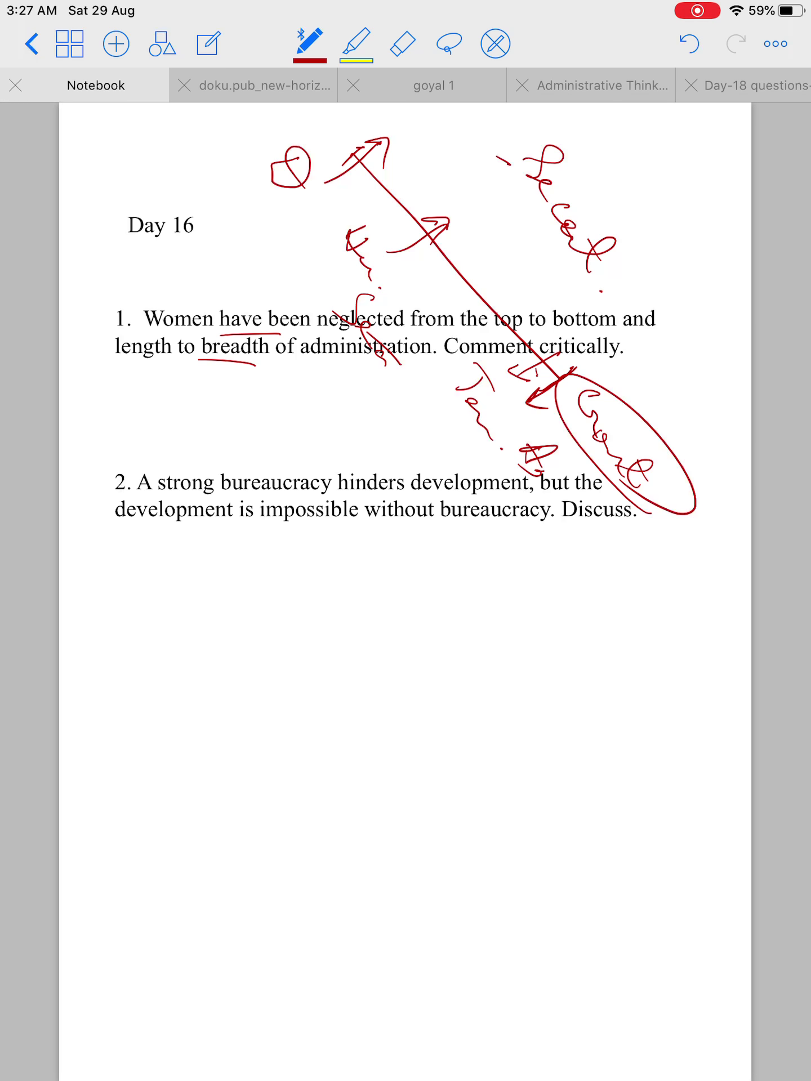
# - Draw a second long diagonal arrow across both questions with arrowheads at each end
pyautogui.moveTo(597, 559); pyautogui.dragTo(219, 177)
pyautogui.moveTo(578, 517); pyautogui.dragTo(551, 547)
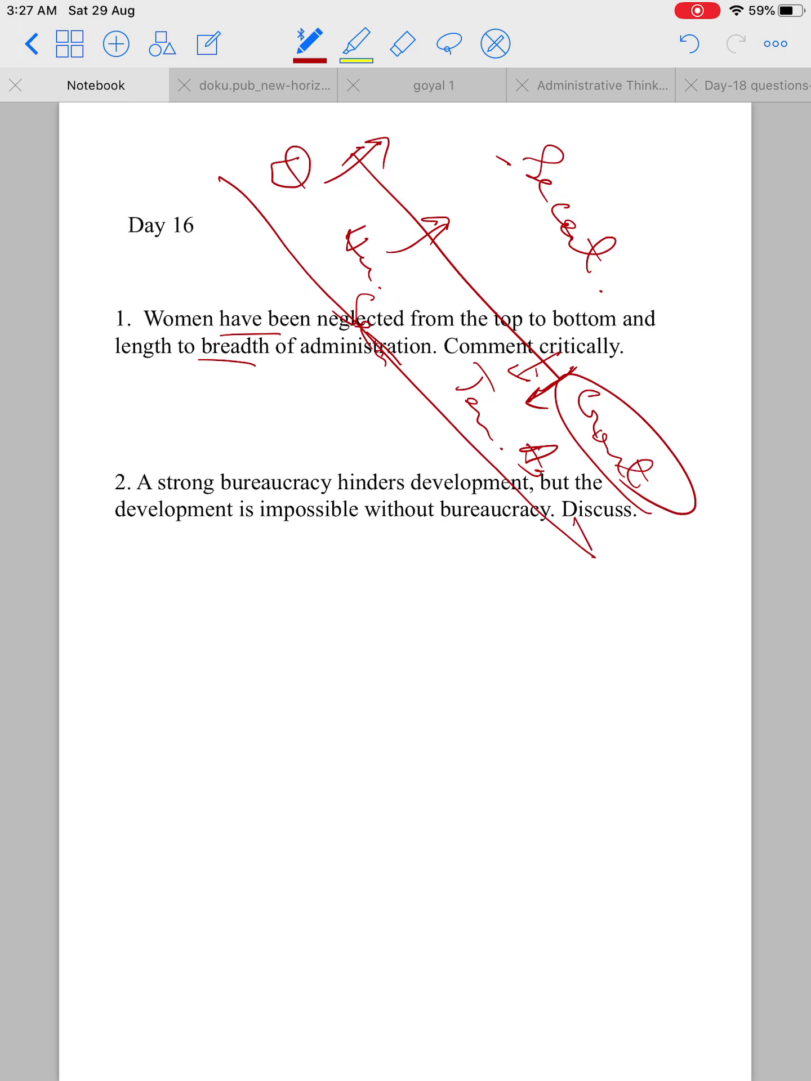
pyautogui.moveTo(218, 173); pyautogui.dragTo(246, 206)
pyautogui.moveTo(545, 549); pyautogui.dragTo(600, 570)
# - Add an equals-like mark, scribble over 'the', and cross the questions with diagonal strokes
pyautogui.moveTo(341, 372); pyautogui.dragTo(364, 371)
pyautogui.moveTo(338, 377); pyautogui.dragTo(353, 376)
pyautogui.moveTo(453, 301); pyautogui.dragTo(474, 322)
pyautogui.moveTo(449, 305); pyautogui.dragTo(481, 329)
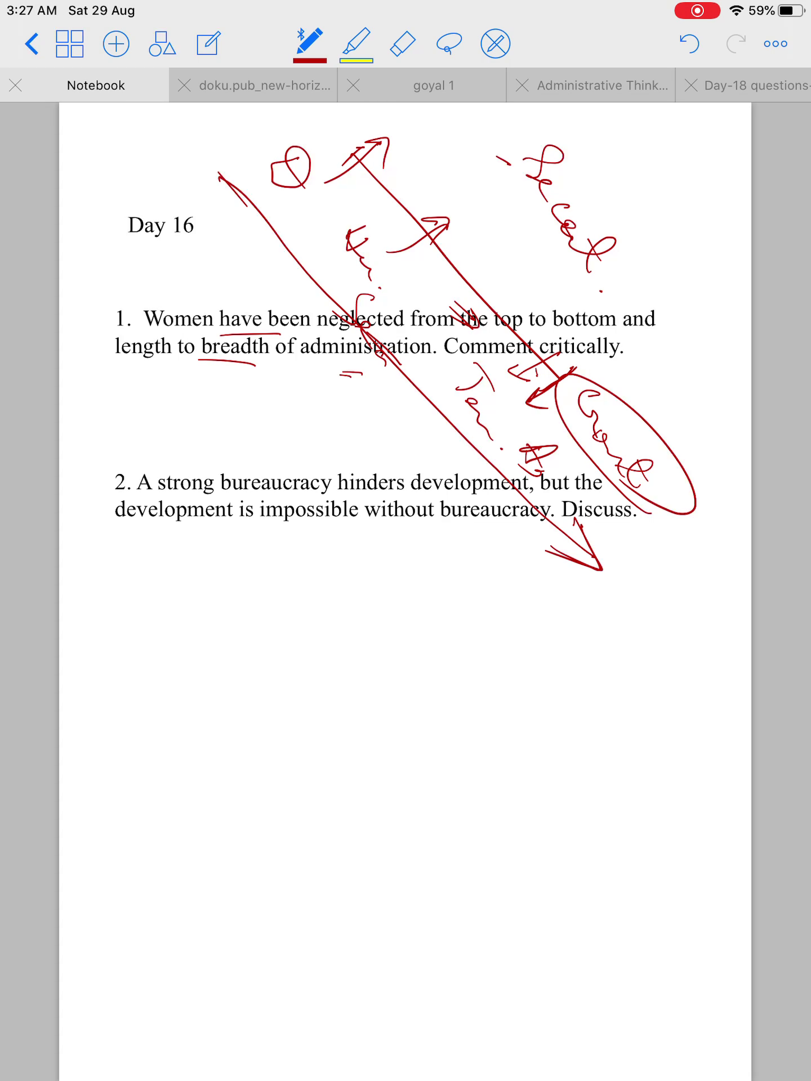
pyautogui.moveTo(567, 420); pyautogui.dragTo(278, 125)
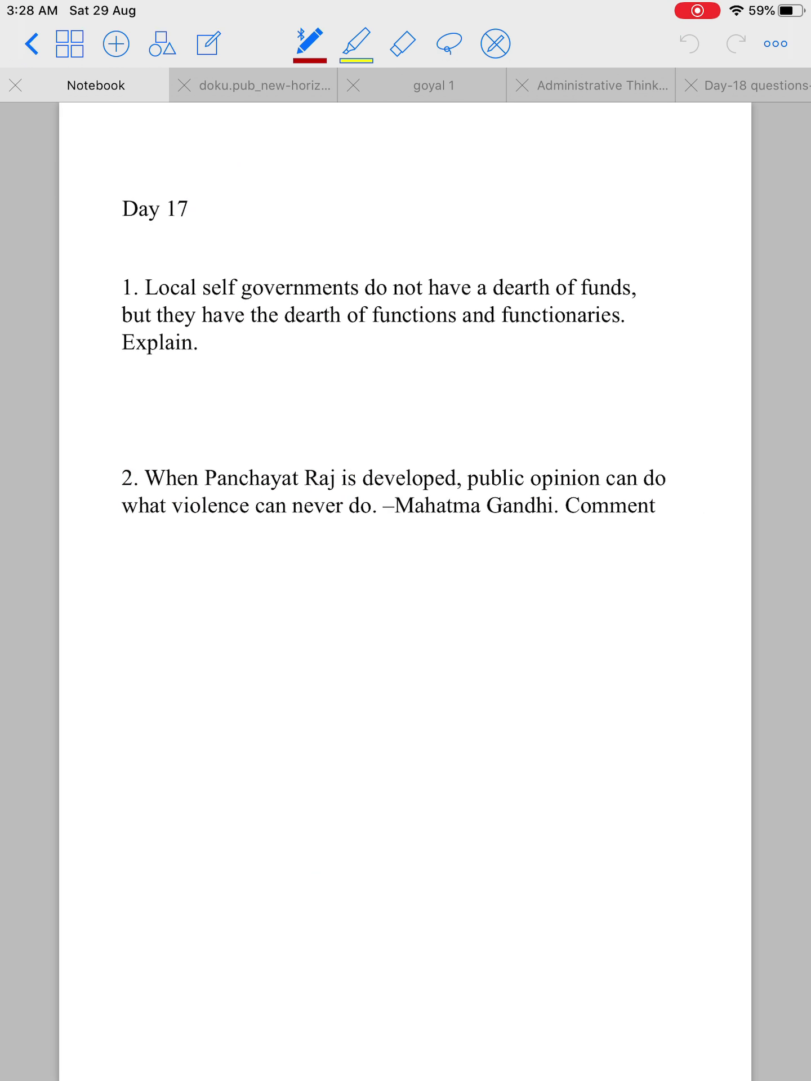
# - Underline 'governments', 'functions' and 'functionaries' in red, loop 'funds' with them, and add a curve
pyautogui.moveTo(240, 292); pyautogui.dragTo(308, 302)
pyautogui.moveTo(375, 331); pyautogui.dragTo(449, 336)
pyautogui.moveTo(519, 332); pyautogui.dragTo(598, 348)
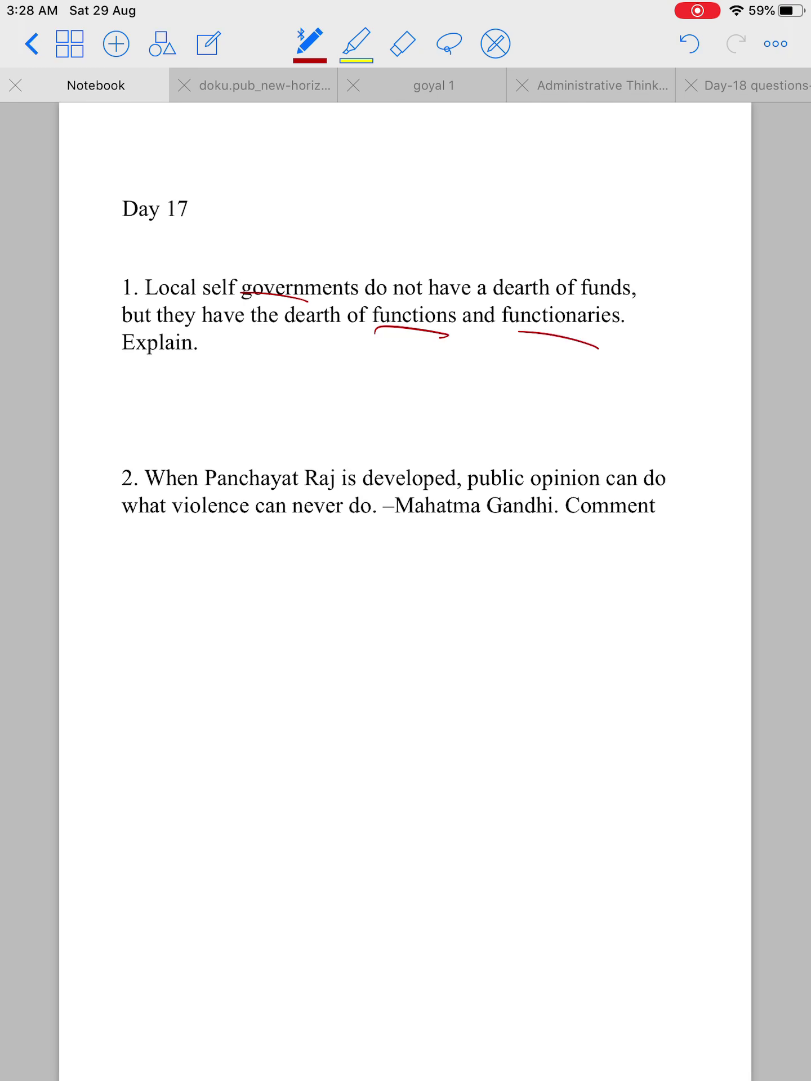
pyautogui.moveTo(627, 274)
pyautogui.mouseDown()
pyautogui.moveTo(665, 288)
pyautogui.moveTo(598, 326)
pyautogui.mouseUp()
pyautogui.moveTo(414, 351)
pyautogui.mouseDown()
pyautogui.moveTo(405, 298)
pyautogui.moveTo(397, 332)
pyautogui.mouseUp()
pyautogui.moveTo(604, 338)
pyautogui.mouseDown()
pyautogui.moveTo(623, 342)
pyautogui.moveTo(546, 338)
pyautogui.mouseUp()
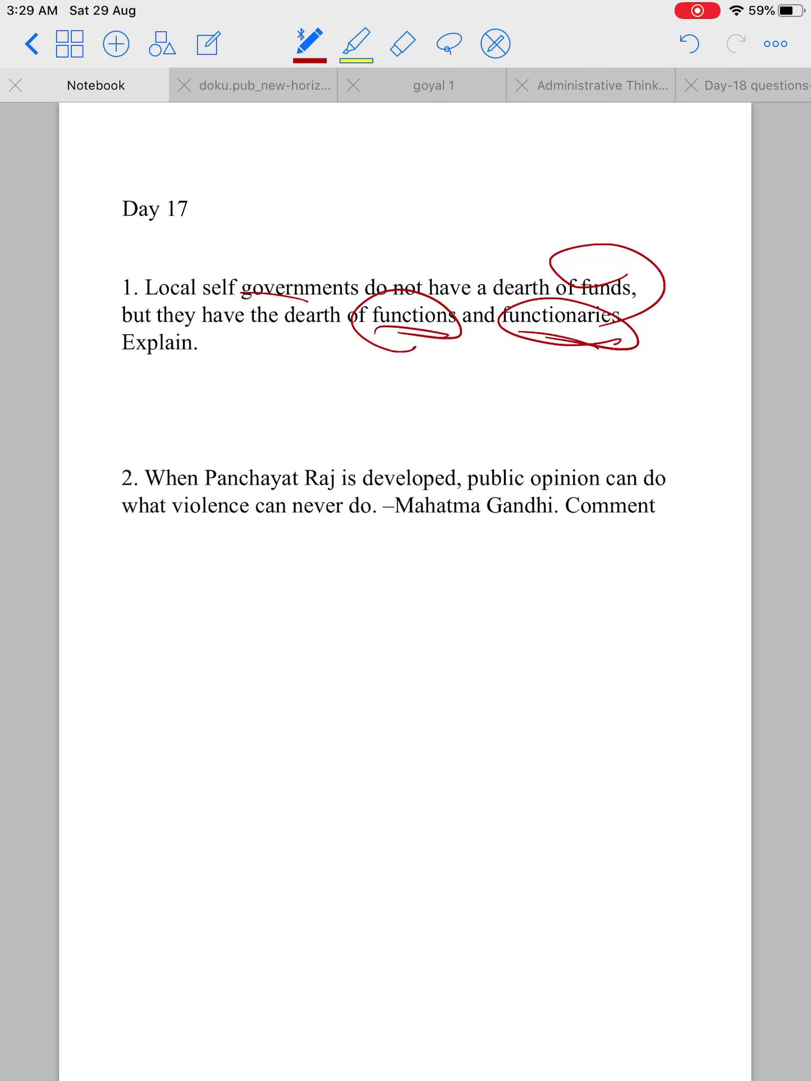
pyautogui.moveTo(653, 234)
pyautogui.mouseDown()
pyautogui.moveTo(672, 334)
pyautogui.moveTo(573, 376)
pyautogui.mouseUp()
# - Write a red note down the right margin and a boxed note beside question 2
pyautogui.moveTo(703, 339)
pyautogui.mouseDown()
pyautogui.moveTo(686, 368)
pyautogui.moveTo(718, 398)
pyautogui.mouseUp()
pyautogui.moveTo(706, 399)
pyautogui.mouseDown()
pyautogui.moveTo(720, 427)
pyautogui.moveTo(741, 422)
pyautogui.moveTo(726, 454)
pyautogui.moveTo(707, 466)
pyautogui.mouseUp()
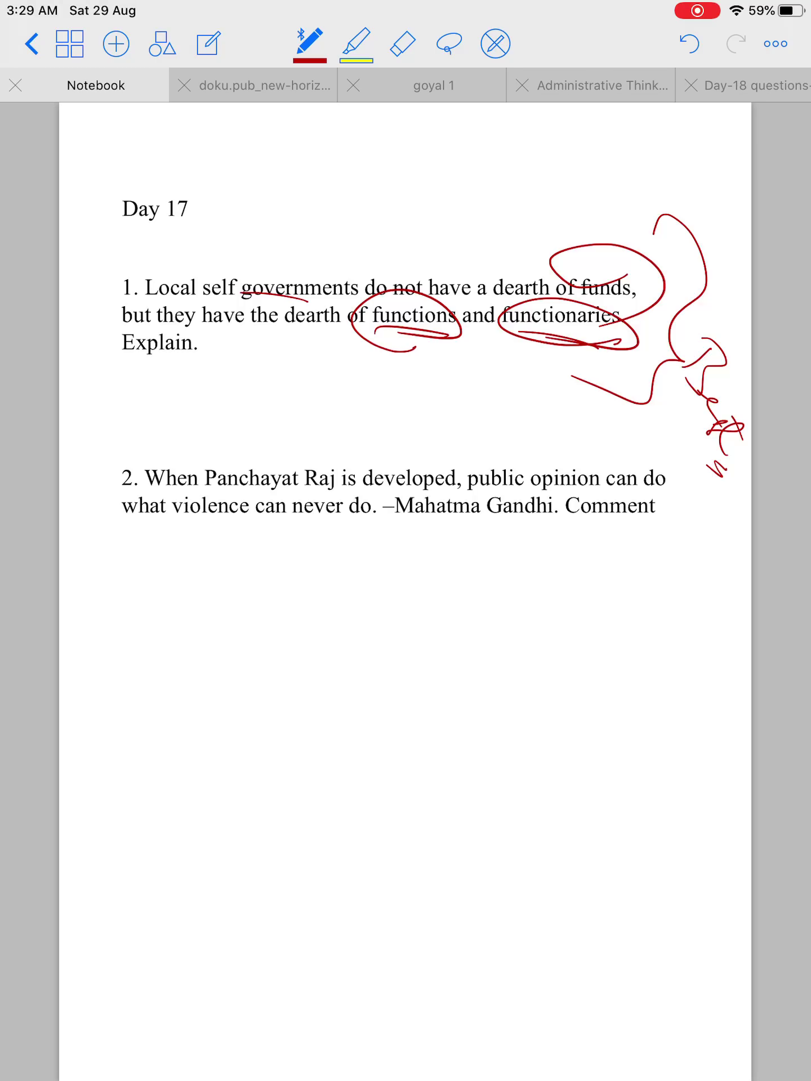
pyautogui.moveTo(704, 566)
pyautogui.mouseDown()
pyautogui.moveTo(684, 595)
pyautogui.moveTo(660, 573)
pyautogui.mouseUp()
pyautogui.moveTo(710, 602)
pyautogui.mouseDown()
pyautogui.moveTo(722, 592)
pyautogui.moveTo(752, 625)
pyautogui.moveTo(730, 653)
pyautogui.moveTo(726, 562)
pyautogui.moveTo(705, 676)
pyautogui.mouseUp()
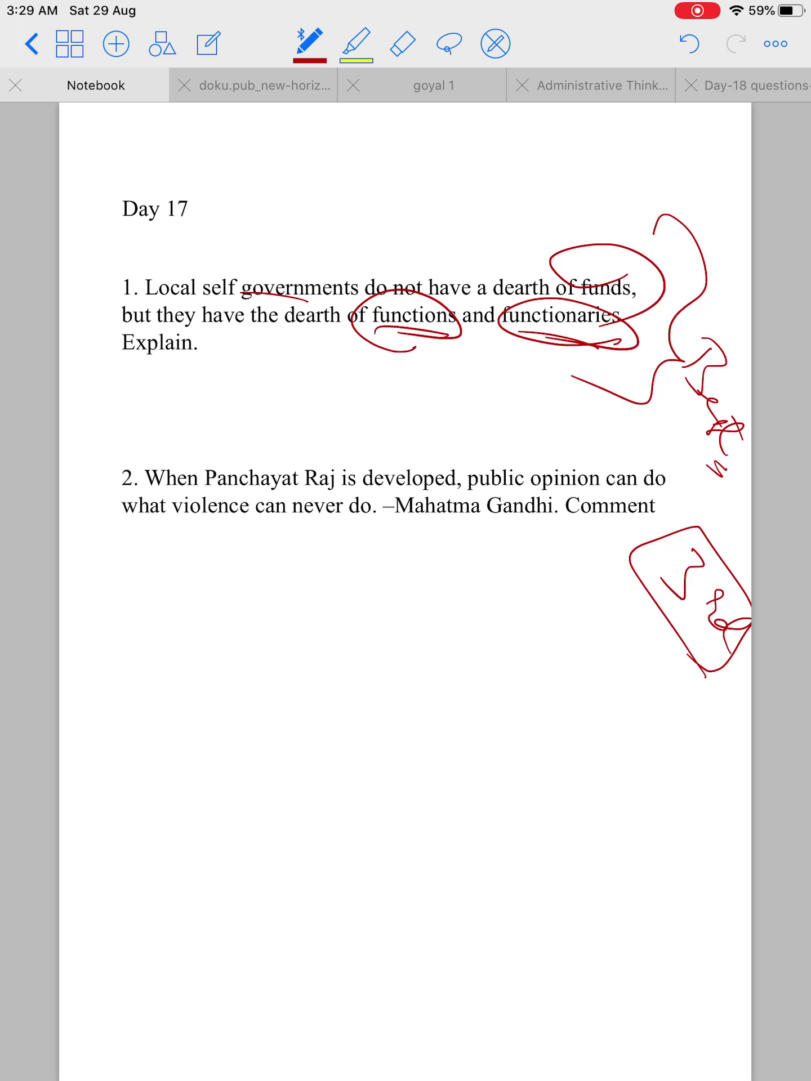
# - Add short strokes below 'of functions' and an arrow pointing up from the 'funds' loop
pyautogui.moveTo(367, 347); pyautogui.dragTo(388, 361)
pyautogui.moveTo(353, 350); pyautogui.dragTo(387, 366)
pyautogui.moveTo(341, 357); pyautogui.dragTo(382, 375)
pyautogui.moveTo(574, 276)
pyautogui.mouseDown()
pyautogui.moveTo(497, 210)
pyautogui.moveTo(494, 241)
pyautogui.mouseUp()
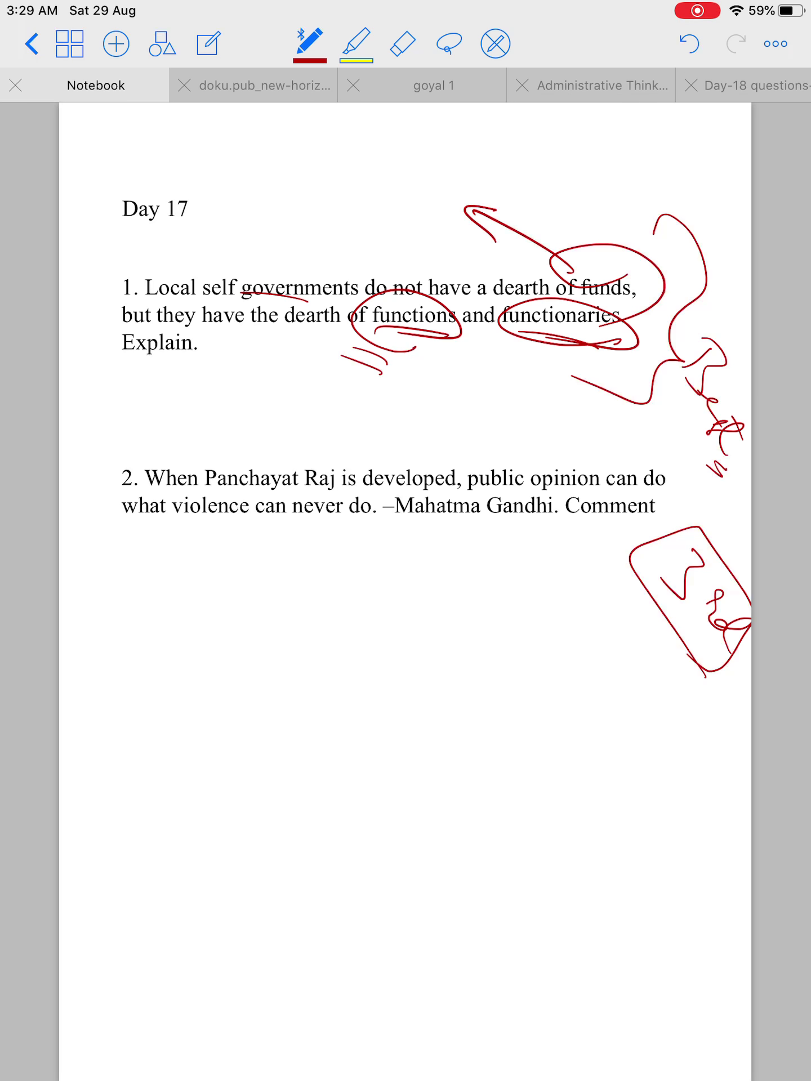
# - Write and circle red notes above question 1 and near the Day 17 heading
pyautogui.moveTo(404, 127)
pyautogui.mouseDown()
pyautogui.moveTo(383, 140)
pyautogui.moveTo(423, 202)
pyautogui.moveTo(436, 165)
pyautogui.moveTo(435, 213)
pyautogui.mouseUp()
pyautogui.moveTo(446, 232)
pyautogui.mouseDown()
pyautogui.moveTo(355, 103)
pyautogui.moveTo(471, 218)
pyautogui.mouseUp()
pyautogui.moveTo(325, 141)
pyautogui.mouseDown()
pyautogui.moveTo(299, 153)
pyautogui.moveTo(320, 178)
pyautogui.moveTo(374, 209)
pyautogui.mouseUp()
pyautogui.moveTo(380, 204); pyautogui.dragTo(372, 226)
pyautogui.moveTo(404, 234)
pyautogui.mouseDown()
pyautogui.moveTo(397, 256)
pyautogui.moveTo(372, 258)
pyautogui.mouseUp()
pyautogui.moveTo(237, 133); pyautogui.dragTo(216, 144)
pyautogui.moveTo(246, 134)
pyautogui.mouseDown()
pyautogui.moveTo(258, 144)
pyautogui.moveTo(222, 161)
pyautogui.moveTo(264, 181)
pyautogui.mouseUp()
pyautogui.moveTo(262, 175)
pyautogui.mouseDown()
pyautogui.moveTo(250, 189)
pyautogui.moveTo(267, 219)
pyautogui.moveTo(300, 211)
pyautogui.moveTo(336, 243)
pyautogui.moveTo(342, 268)
pyautogui.moveTo(364, 222)
pyautogui.moveTo(283, 272)
pyautogui.mouseUp()
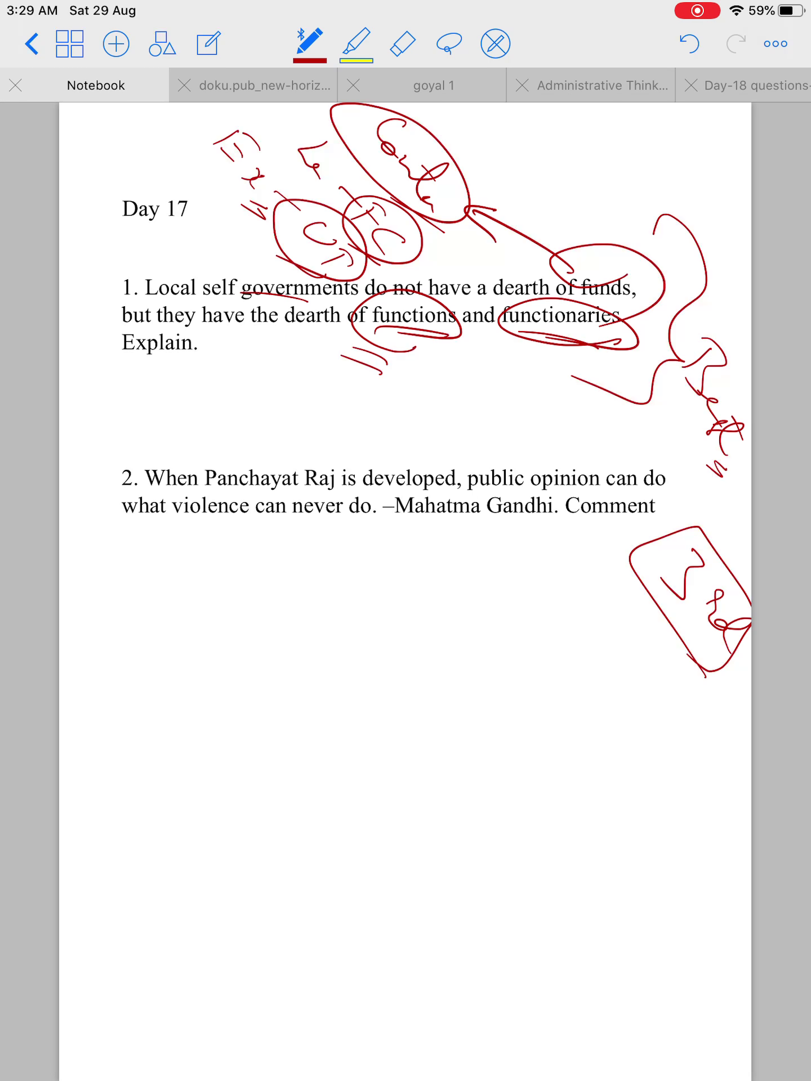
# - Draw a red arrow down-left from 'functions' and add marks below 'Explain'
pyautogui.moveTo(378, 329); pyautogui.dragTo(305, 366)
pyautogui.moveTo(318, 351)
pyautogui.mouseDown()
pyautogui.moveTo(305, 367)
pyautogui.moveTo(340, 373)
pyautogui.mouseUp()
pyautogui.moveTo(224, 319)
pyautogui.mouseDown()
pyautogui.moveTo(247, 325)
pyautogui.moveTo(256, 371)
pyautogui.mouseUp()
pyautogui.moveTo(289, 382)
pyautogui.mouseDown()
pyautogui.moveTo(265, 397)
pyautogui.moveTo(267, 407)
pyautogui.moveTo(319, 400)
pyautogui.mouseUp()
pyautogui.moveTo(318, 397)
pyautogui.mouseDown()
pyautogui.moveTo(330, 424)
pyautogui.moveTo(313, 457)
pyautogui.mouseUp()
# - Mark over 'Explain', draw a curve and hook below it, and write a note inside
pyautogui.moveTo(158, 333)
pyautogui.mouseDown()
pyautogui.moveTo(193, 326)
pyautogui.moveTo(133, 338)
pyautogui.mouseUp()
pyautogui.moveTo(142, 339)
pyautogui.mouseDown()
pyautogui.moveTo(179, 380)
pyautogui.moveTo(224, 377)
pyautogui.moveTo(182, 427)
pyautogui.mouseUp()
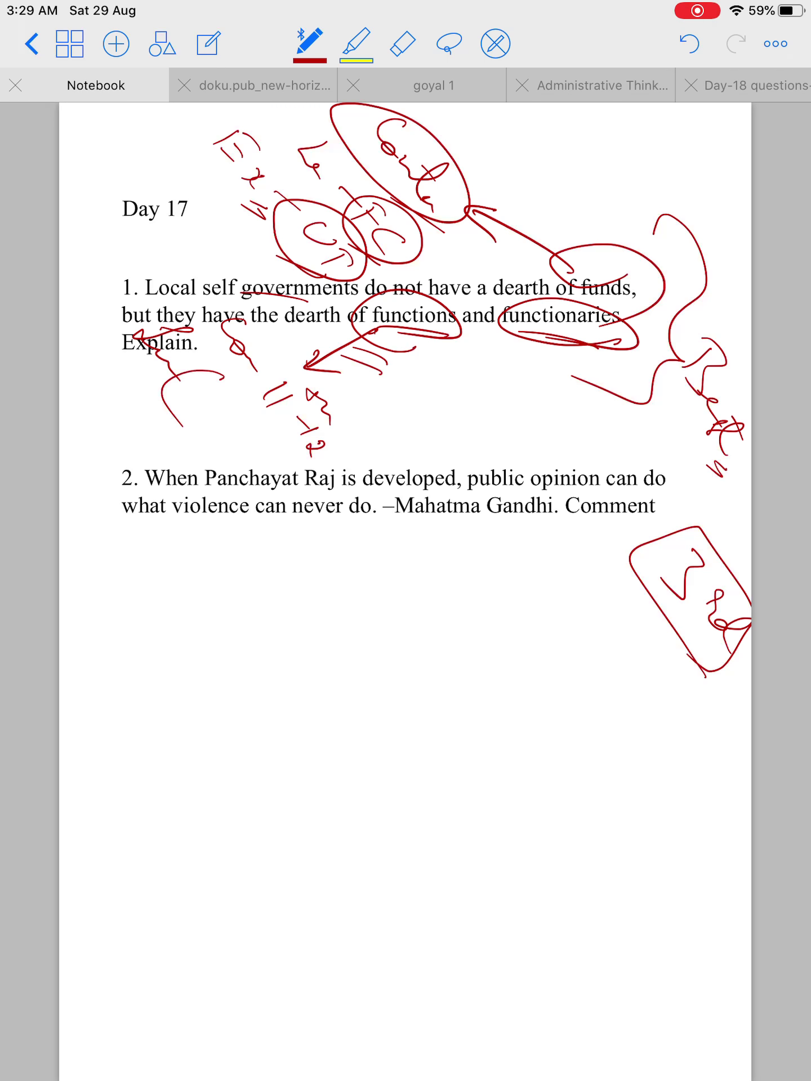
pyautogui.moveTo(273, 436); pyautogui.dragTo(208, 459)
pyautogui.moveTo(239, 387); pyautogui.dragTo(182, 425)
pyautogui.moveTo(272, 435)
pyautogui.mouseDown()
pyautogui.moveTo(211, 455)
pyautogui.moveTo(203, 414)
pyautogui.moveTo(255, 443)
pyautogui.moveTo(230, 460)
pyautogui.mouseUp()
pyautogui.moveTo(182, 409)
pyautogui.mouseDown()
pyautogui.moveTo(169, 417)
pyautogui.moveTo(196, 435)
pyautogui.moveTo(192, 451)
pyautogui.moveTo(211, 467)
pyautogui.mouseUp()
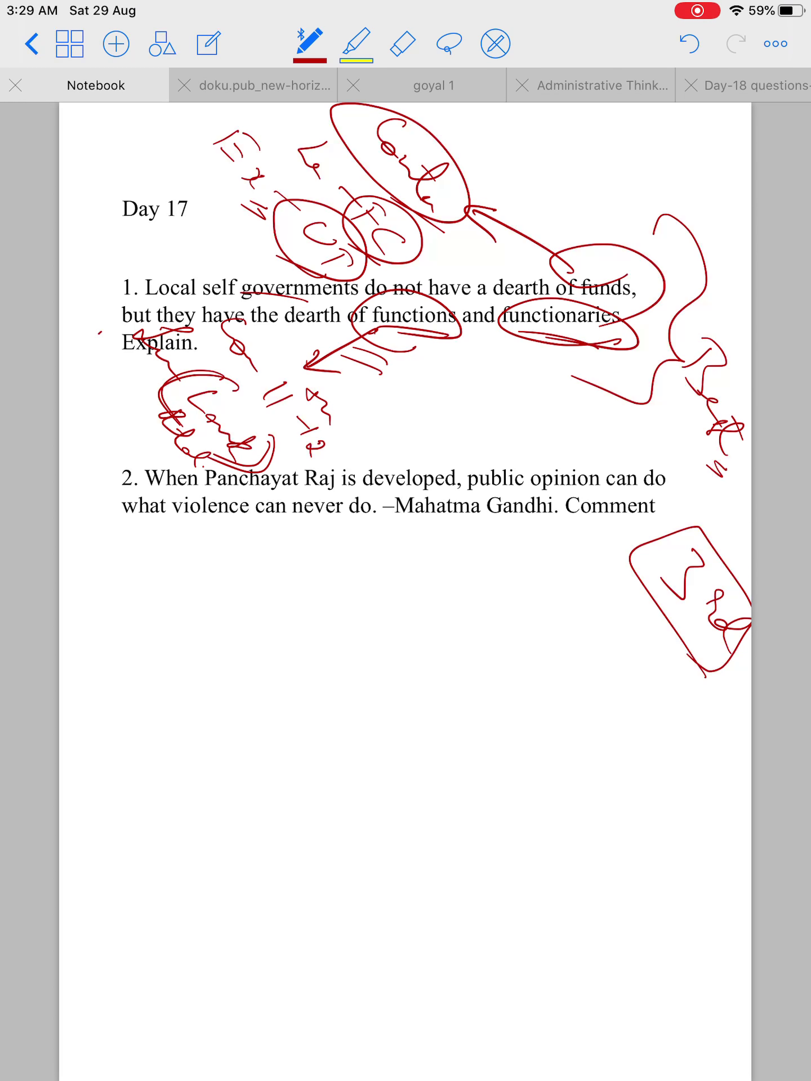
# - Draw a large red curve left of 'Explain' with a letter inside it
pyautogui.moveTo(87, 332)
pyautogui.mouseDown()
pyautogui.moveTo(116, 349)
pyautogui.moveTo(101, 347)
pyautogui.mouseUp()
pyautogui.moveTo(148, 375)
pyautogui.mouseDown()
pyautogui.moveTo(116, 435)
pyautogui.moveTo(161, 433)
pyautogui.mouseUp()
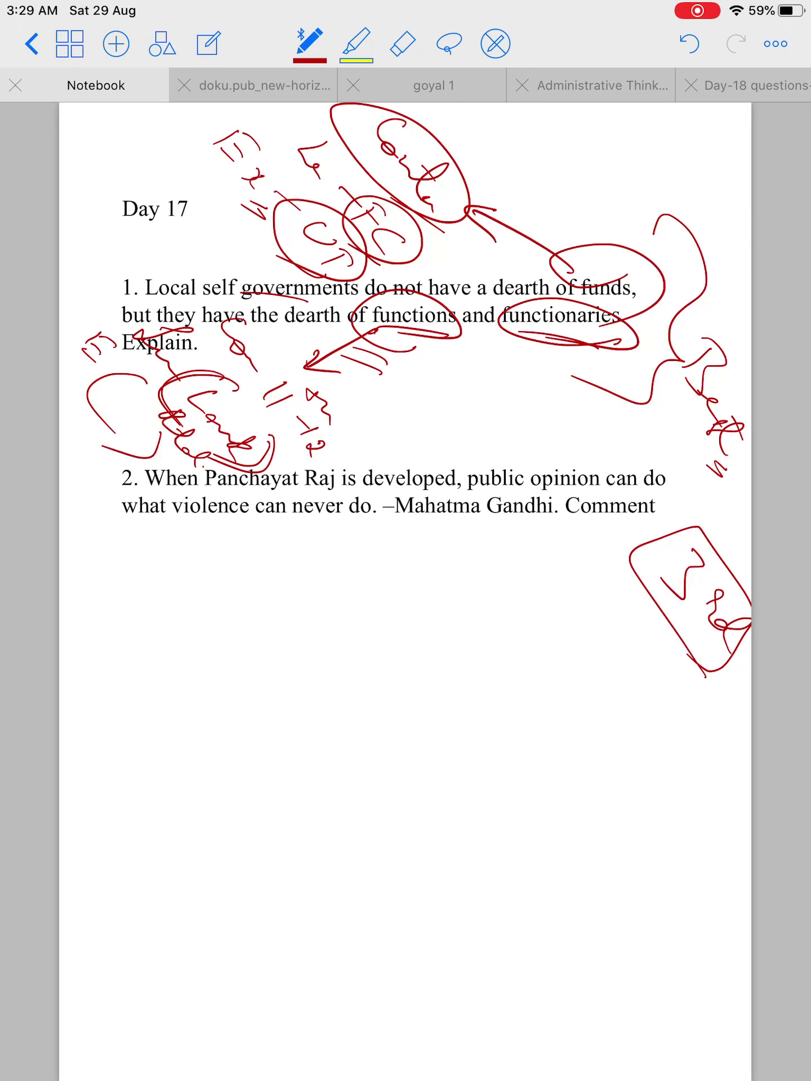
pyautogui.moveTo(101, 395)
pyautogui.mouseDown()
pyautogui.moveTo(126, 385)
pyautogui.moveTo(135, 397)
pyautogui.mouseUp()
pyautogui.moveTo(112, 389)
pyautogui.mouseDown()
pyautogui.moveTo(124, 400)
pyautogui.moveTo(99, 404)
pyautogui.mouseUp()
pyautogui.moveTo(105, 397)
pyautogui.mouseDown()
pyautogui.moveTo(86, 444)
pyautogui.moveTo(97, 454)
pyautogui.moveTo(94, 474)
pyautogui.mouseUp()
# - Add an arrow, scribbles and a circled note in the left margin beside question 2
pyautogui.moveTo(72, 471); pyautogui.dragTo(102, 499)
pyautogui.moveTo(89, 497)
pyautogui.mouseDown()
pyautogui.moveTo(107, 526)
pyautogui.moveTo(86, 518)
pyautogui.moveTo(74, 541)
pyautogui.mouseUp()
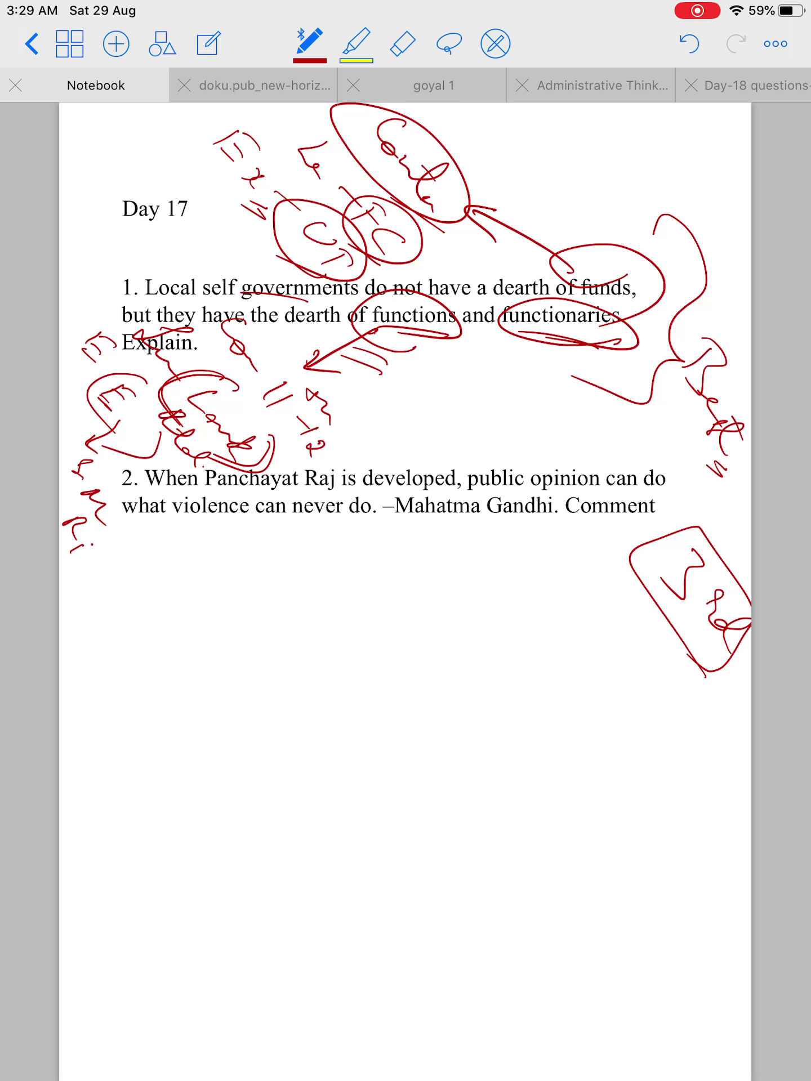
pyautogui.moveTo(80, 556)
pyautogui.mouseDown()
pyautogui.moveTo(84, 568)
pyautogui.moveTo(115, 582)
pyautogui.moveTo(118, 614)
pyautogui.mouseUp()
pyautogui.moveTo(69, 517)
pyautogui.mouseDown()
pyautogui.moveTo(102, 526)
pyautogui.moveTo(82, 541)
pyautogui.mouseUp()
pyautogui.moveTo(167, 581); pyautogui.dragTo(74, 630)
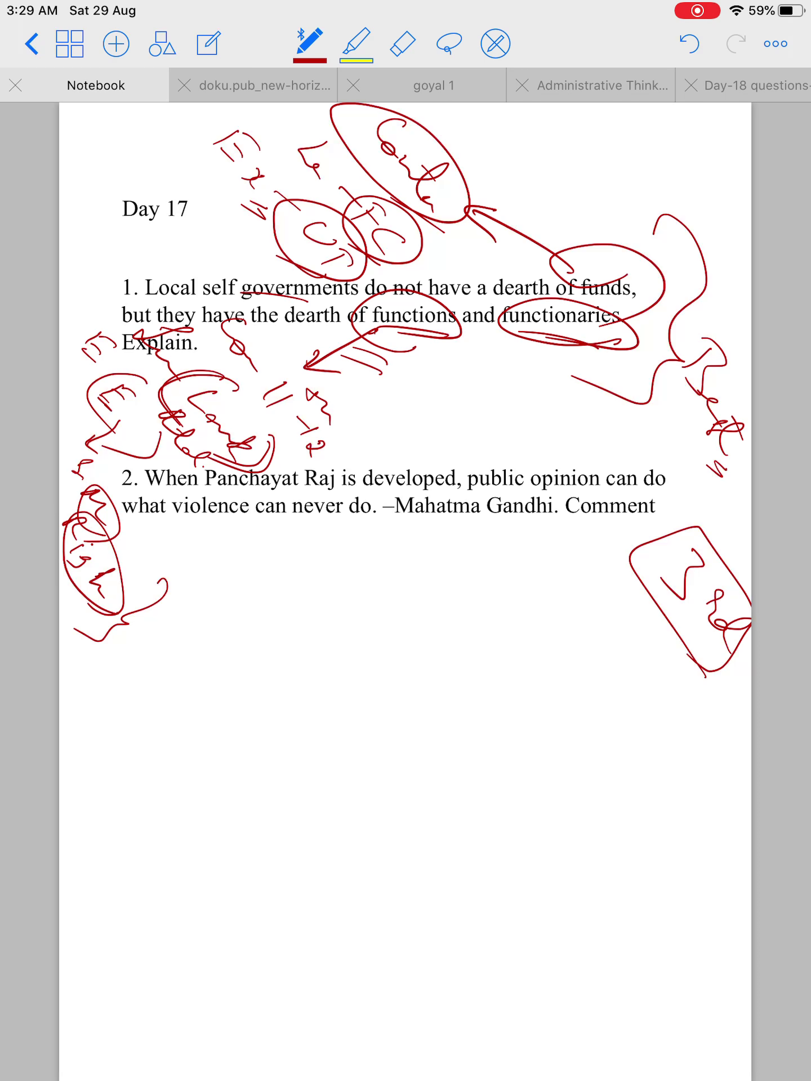
# - Write more handwritten notes below the left-margin oval, extending further down
pyautogui.moveTo(110, 647)
pyautogui.mouseDown()
pyautogui.moveTo(131, 671)
pyautogui.moveTo(80, 705)
pyautogui.mouseUp()
pyautogui.moveTo(147, 667)
pyautogui.mouseDown()
pyautogui.moveTo(133, 686)
pyautogui.moveTo(120, 678)
pyautogui.mouseUp()
pyautogui.moveTo(88, 677)
pyautogui.mouseDown()
pyautogui.moveTo(115, 699)
pyautogui.moveTo(90, 685)
pyautogui.mouseUp()
pyautogui.moveTo(144, 691)
pyautogui.mouseDown()
pyautogui.moveTo(113, 717)
pyautogui.moveTo(148, 742)
pyautogui.mouseUp()
pyautogui.moveTo(117, 742)
pyautogui.mouseDown()
pyautogui.moveTo(132, 749)
pyautogui.moveTo(121, 750)
pyautogui.mouseUp()
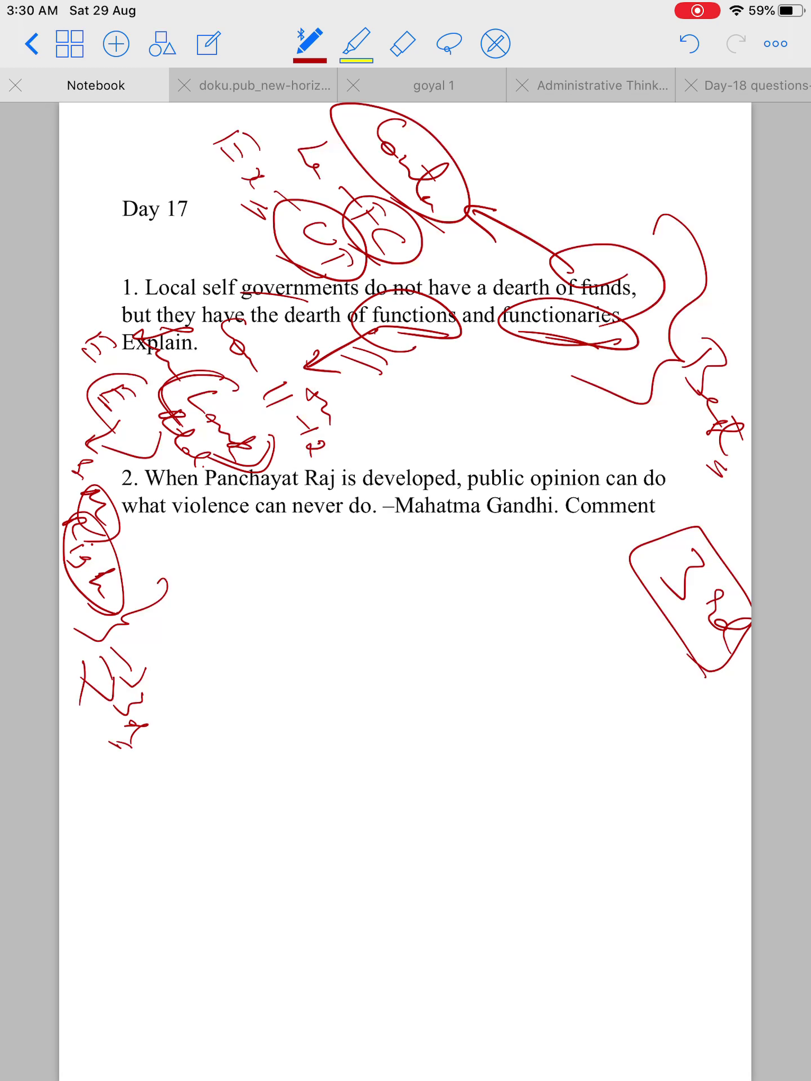
# - Hatch over 'functionaries' in red and jot strokes and a note below question 1
pyautogui.moveTo(553, 316); pyautogui.dragTo(577, 355)
pyautogui.moveTo(540, 316)
pyautogui.mouseDown()
pyautogui.moveTo(562, 353)
pyautogui.moveTo(538, 364)
pyautogui.moveTo(505, 351)
pyautogui.mouseUp()
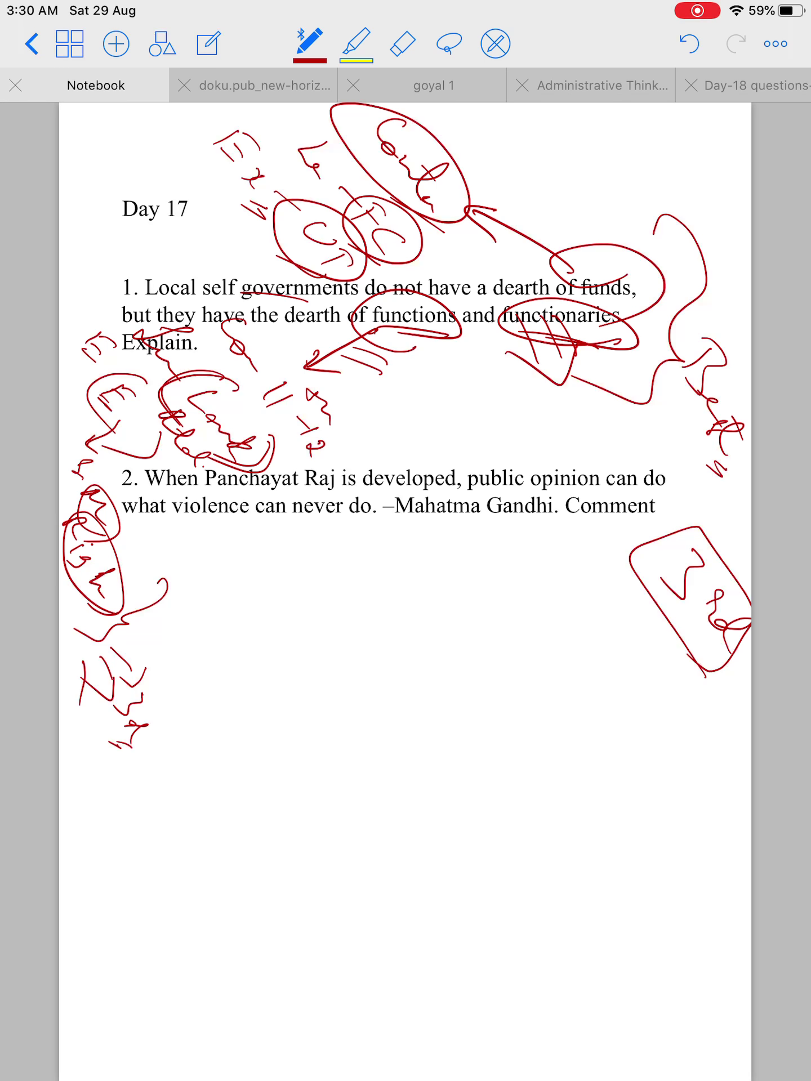
pyautogui.moveTo(498, 353); pyautogui.dragTo(527, 402)
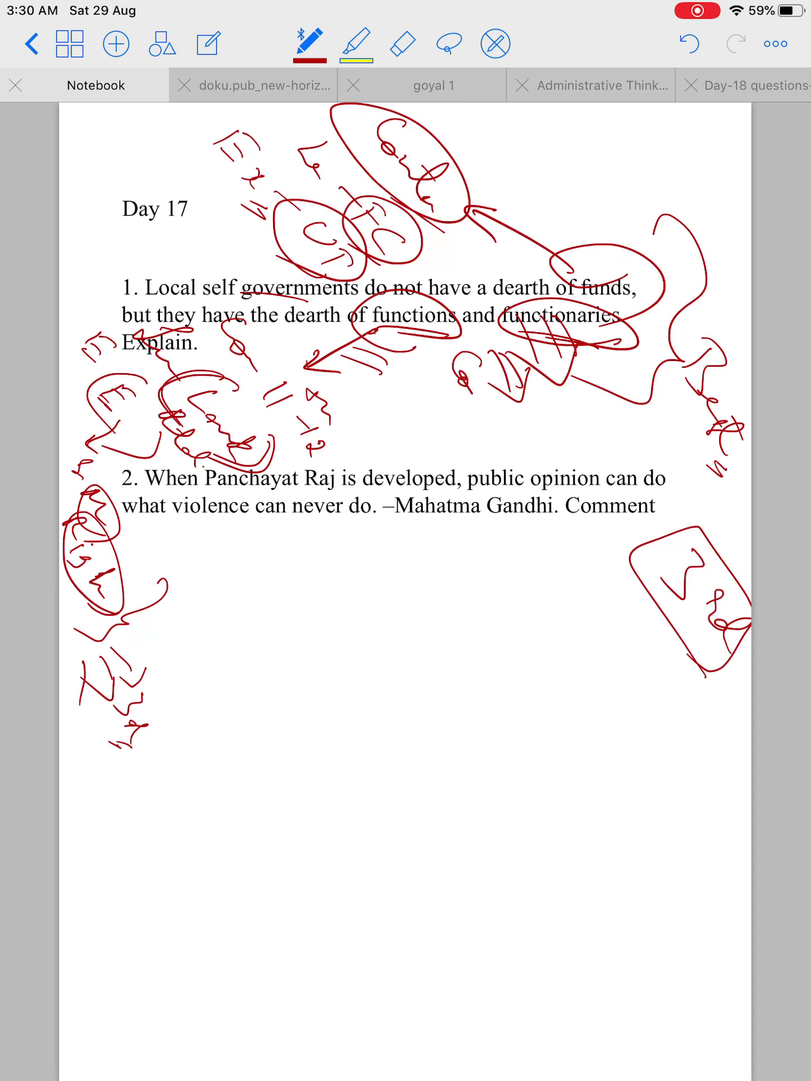
pyautogui.moveTo(481, 353)
pyautogui.mouseDown()
pyautogui.moveTo(472, 397)
pyautogui.moveTo(488, 418)
pyautogui.mouseUp()
# - Draw a red arrow and small triangular loop with notes between the questions, plus a T-like mark
pyautogui.moveTo(440, 379); pyautogui.dragTo(497, 445)
pyautogui.moveTo(454, 411)
pyautogui.mouseDown()
pyautogui.moveTo(445, 423)
pyautogui.moveTo(455, 429)
pyautogui.mouseUp()
pyautogui.moveTo(367, 428)
pyautogui.mouseDown()
pyautogui.moveTo(401, 402)
pyautogui.moveTo(388, 426)
pyautogui.moveTo(419, 453)
pyautogui.moveTo(365, 454)
pyautogui.mouseUp()
pyautogui.moveTo(365, 437)
pyautogui.mouseDown()
pyautogui.moveTo(345, 450)
pyautogui.moveTo(351, 454)
pyautogui.mouseUp()
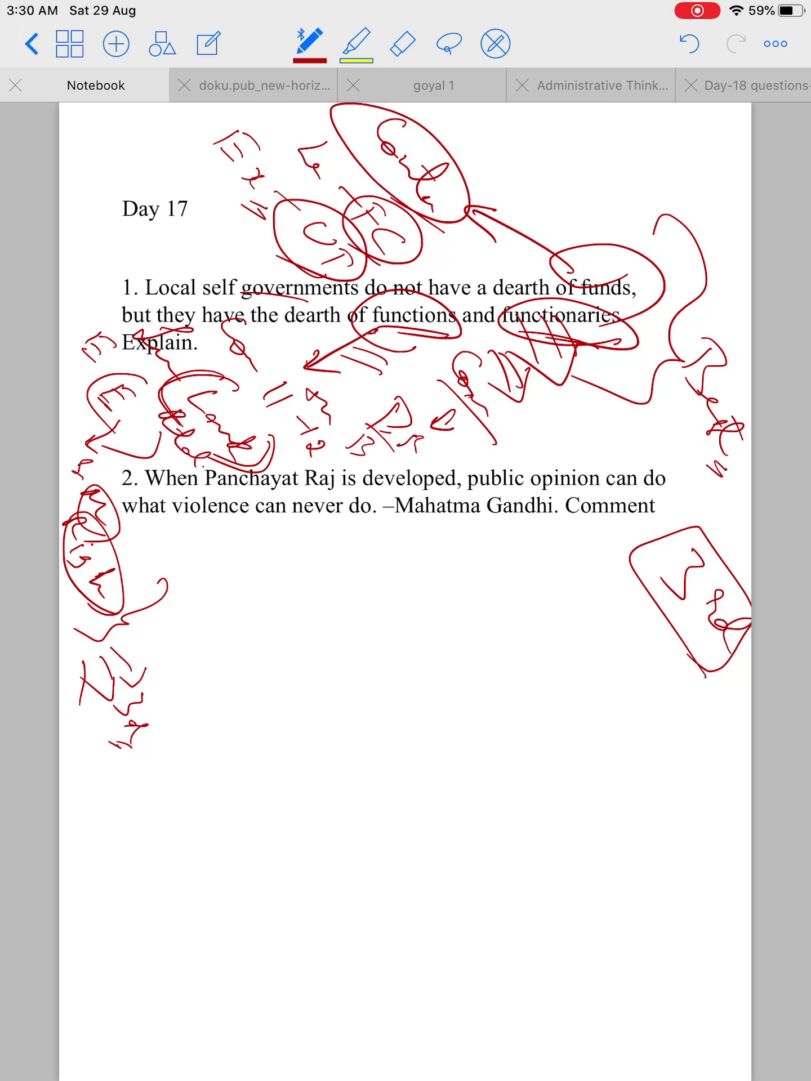
pyautogui.moveTo(575, 424)
pyautogui.mouseDown()
pyautogui.moveTo(603, 410)
pyautogui.moveTo(605, 437)
pyautogui.mouseUp()
# - Finish the T-like mark and add notes, a squiggle and a slash beside it
pyautogui.moveTo(545, 439)
pyautogui.mouseDown()
pyautogui.moveTo(567, 430)
pyautogui.moveTo(527, 437)
pyautogui.mouseUp()
pyautogui.moveTo(606, 425)
pyautogui.mouseDown()
pyautogui.moveTo(632, 446)
pyautogui.moveTo(603, 446)
pyautogui.mouseUp()
pyautogui.moveTo(526, 419); pyautogui.dragTo(563, 463)
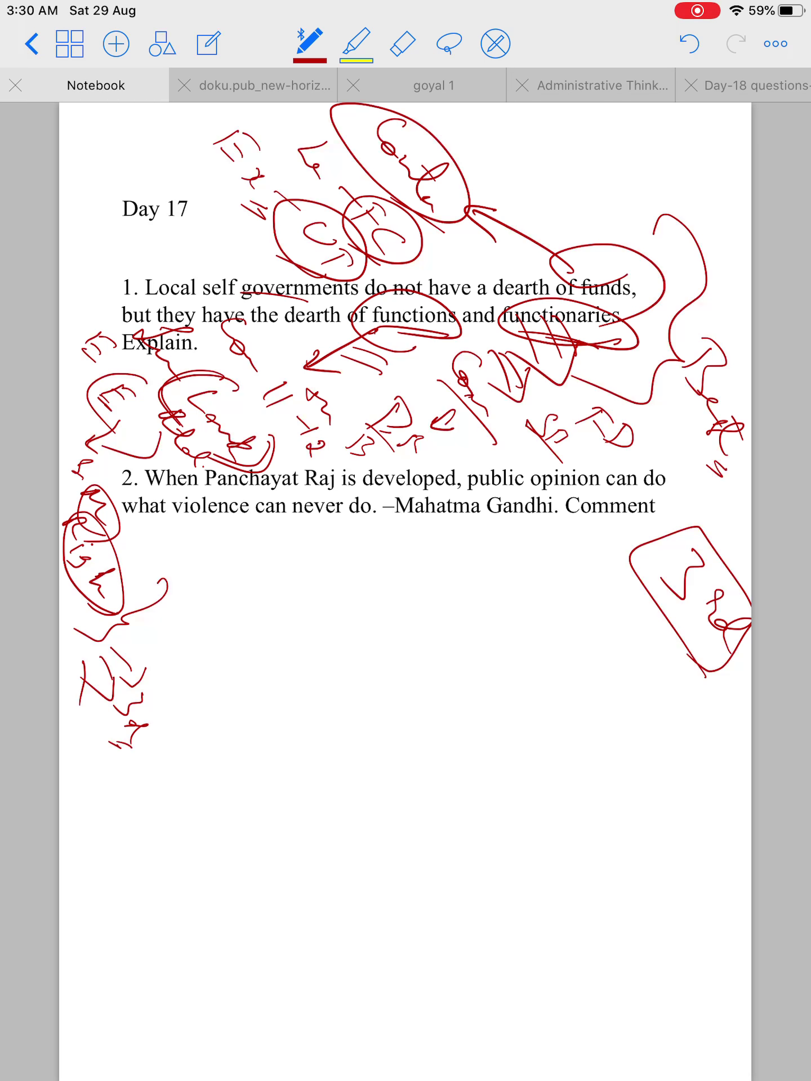
pyautogui.moveTo(490, 420)
pyautogui.mouseDown()
pyautogui.moveTo(532, 476)
pyautogui.moveTo(491, 459)
pyautogui.mouseUp()
# - Draw three red ellipses around the middle notes, a long left-margin bracket, and marks below 'what violence'
pyautogui.moveTo(621, 427); pyautogui.dragTo(642, 447)
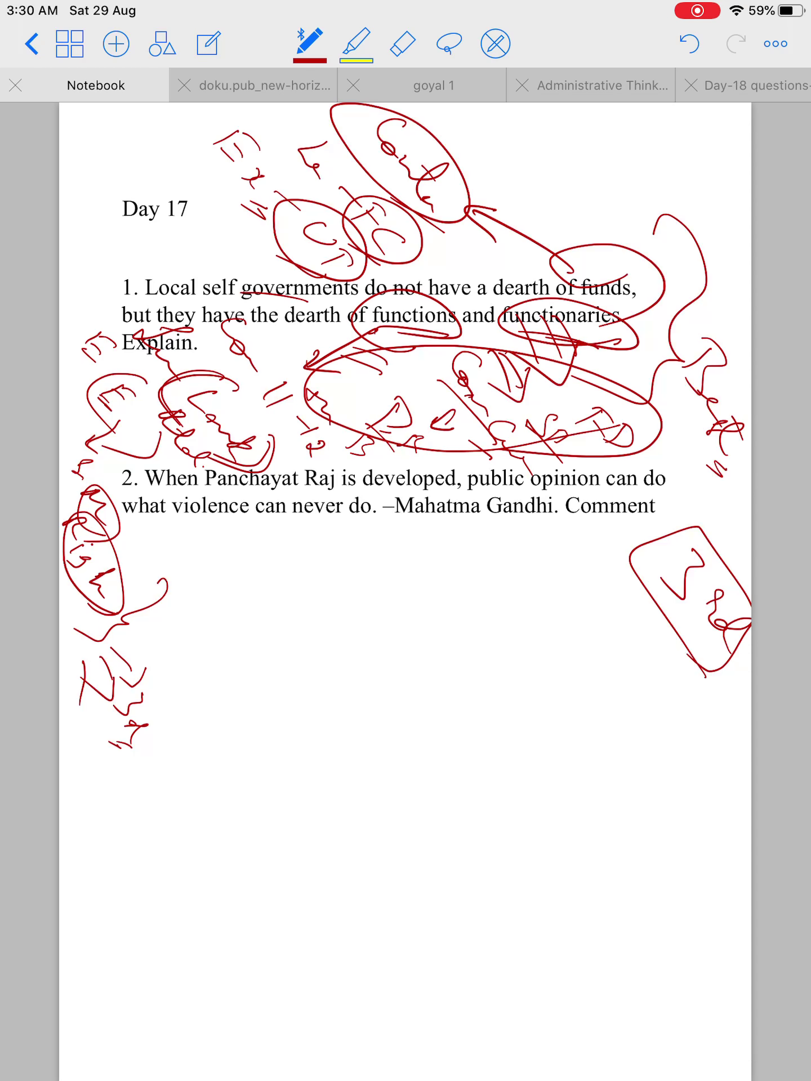
pyautogui.moveTo(563, 450)
pyautogui.mouseDown()
pyautogui.moveTo(458, 448)
pyautogui.moveTo(602, 384)
pyautogui.moveTo(658, 447)
pyautogui.moveTo(693, 467)
pyautogui.mouseUp()
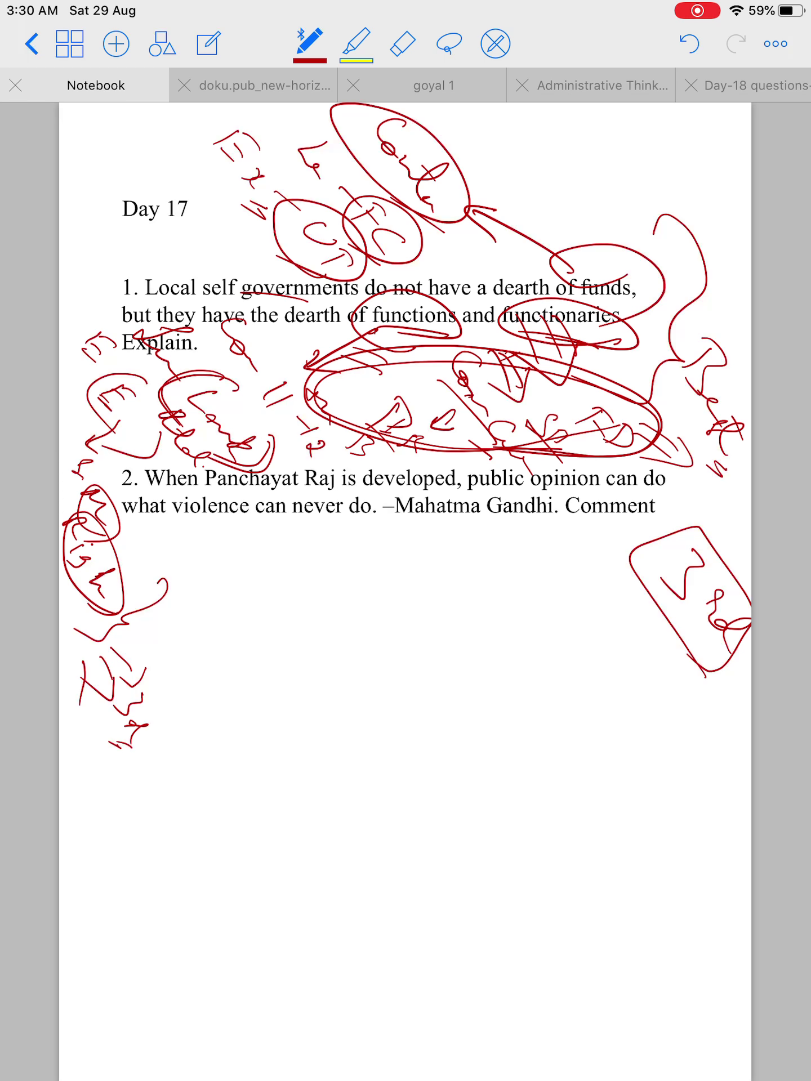
pyautogui.moveTo(303, 428); pyautogui.dragTo(425, 460)
pyautogui.moveTo(306, 387)
pyautogui.mouseDown()
pyautogui.moveTo(592, 463)
pyautogui.moveTo(335, 448)
pyautogui.mouseUp()
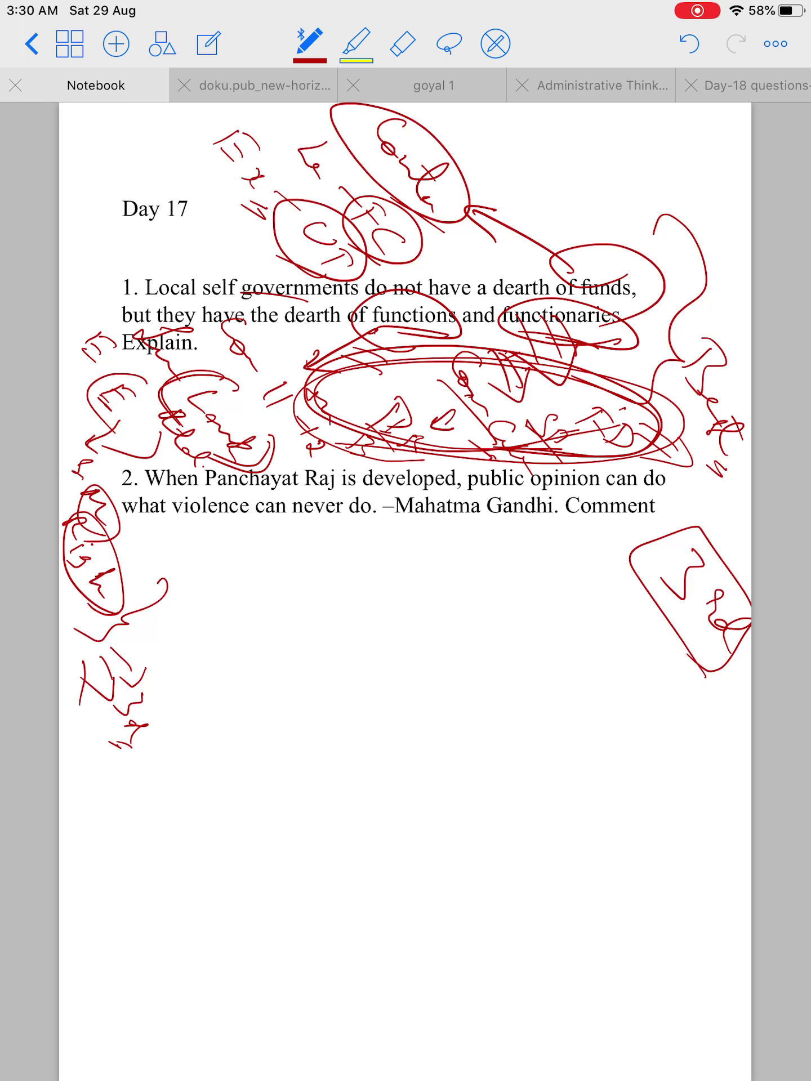
pyautogui.moveTo(112, 221)
pyautogui.mouseDown()
pyautogui.moveTo(61, 296)
pyautogui.moveTo(106, 457)
pyautogui.moveTo(65, 441)
pyautogui.mouseUp()
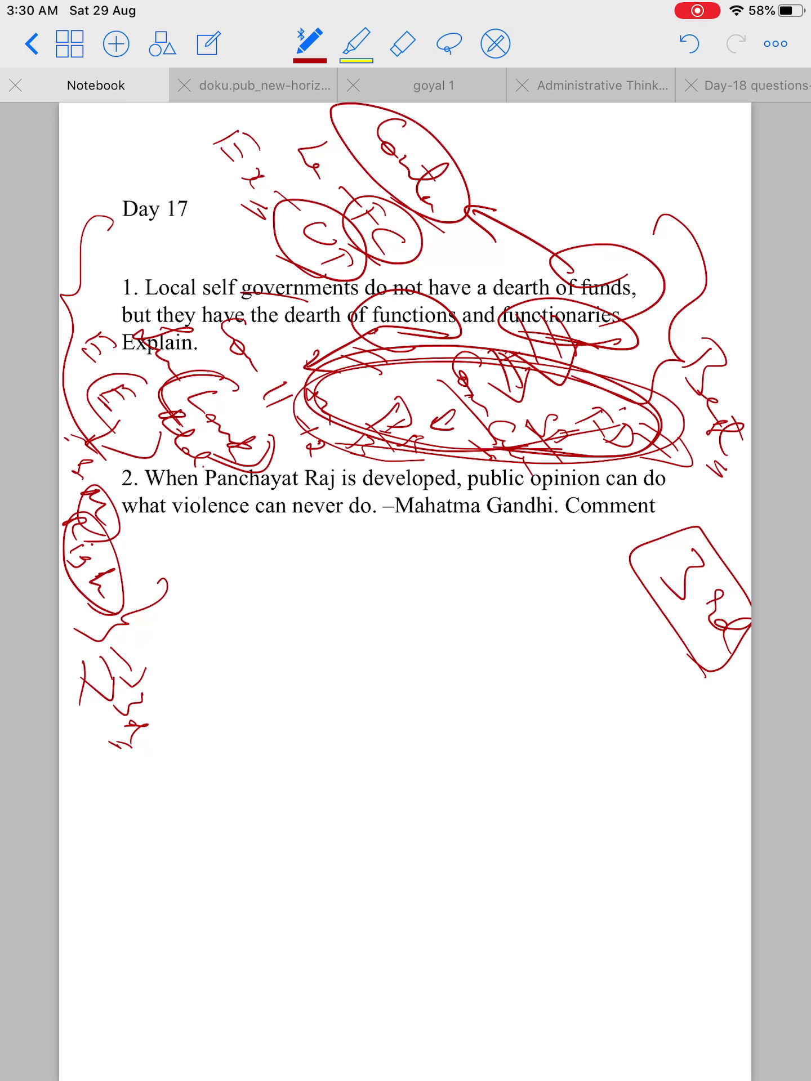
pyautogui.moveTo(258, 536)
pyautogui.mouseDown()
pyautogui.moveTo(276, 543)
pyautogui.moveTo(265, 545)
pyautogui.mouseUp()
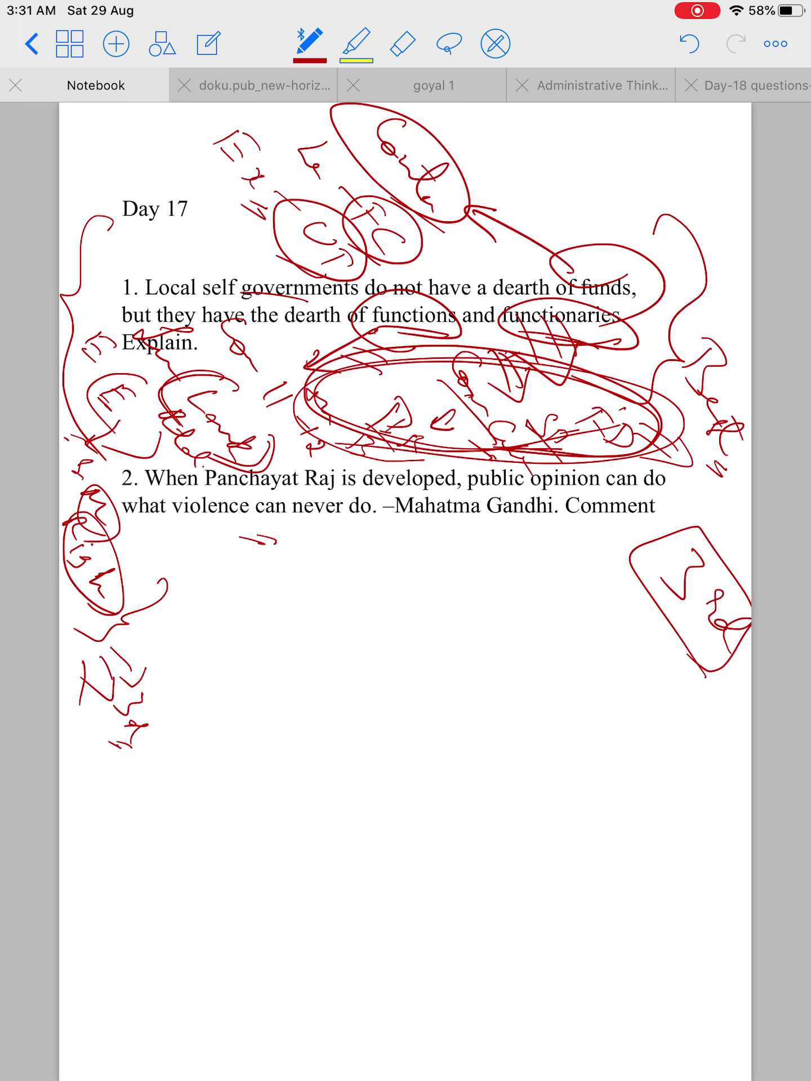
# - Draw a red curve from 'can do' to the box, plus dashes and a large check below question 2
pyautogui.moveTo(629, 468); pyautogui.dragTo(631, 475)
pyautogui.moveTo(673, 451)
pyautogui.mouseDown()
pyautogui.moveTo(669, 476)
pyautogui.moveTo(603, 565)
pyautogui.moveTo(628, 583)
pyautogui.mouseUp()
pyautogui.moveTo(593, 573)
pyautogui.mouseDown()
pyautogui.moveTo(621, 589)
pyautogui.moveTo(595, 576)
pyautogui.mouseUp()
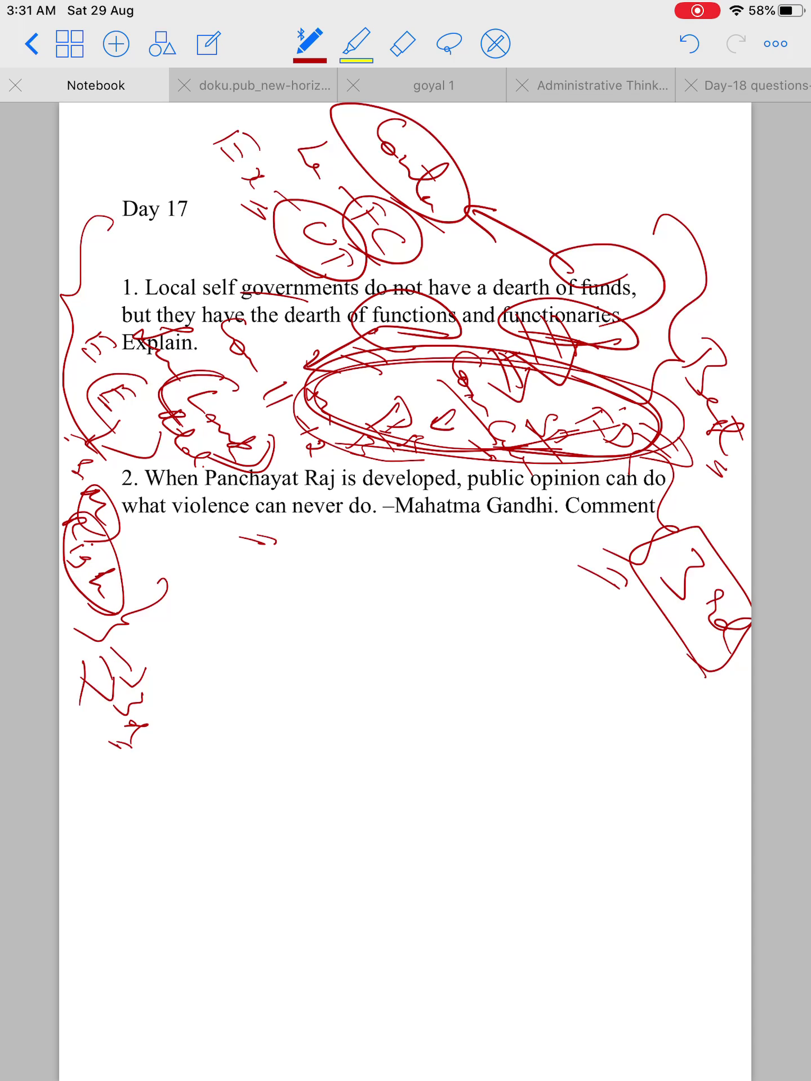
pyautogui.moveTo(338, 556)
pyautogui.mouseDown()
pyautogui.moveTo(368, 577)
pyautogui.moveTo(364, 590)
pyautogui.mouseUp()
pyautogui.moveTo(303, 570)
pyautogui.mouseDown()
pyautogui.moveTo(346, 602)
pyautogui.moveTo(300, 591)
pyautogui.mouseUp()
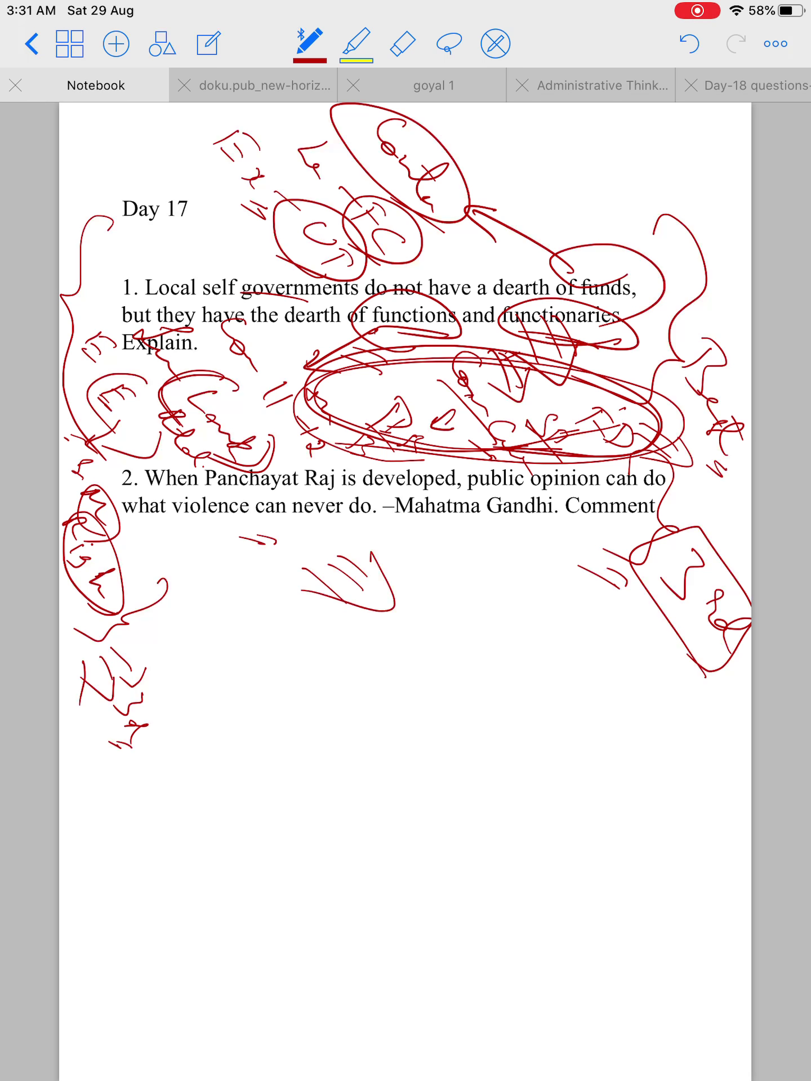
# - Write and box 'Good', then write 'GPSC', loop it and add an arrow
pyautogui.moveTo(478, 632)
pyautogui.mouseDown()
pyautogui.moveTo(456, 668)
pyautogui.moveTo(475, 679)
pyautogui.moveTo(507, 733)
pyautogui.moveTo(575, 702)
pyautogui.moveTo(516, 764)
pyautogui.mouseUp()
pyautogui.moveTo(480, 744); pyautogui.dragTo(501, 757)
pyautogui.moveTo(336, 673)
pyautogui.mouseDown()
pyautogui.moveTo(376, 728)
pyautogui.moveTo(385, 771)
pyautogui.mouseUp()
pyautogui.moveTo(441, 787)
pyautogui.mouseDown()
pyautogui.moveTo(424, 810)
pyautogui.moveTo(440, 764)
pyautogui.moveTo(379, 814)
pyautogui.moveTo(494, 875)
pyautogui.mouseUp()
pyautogui.moveTo(404, 858); pyautogui.dragTo(497, 883)
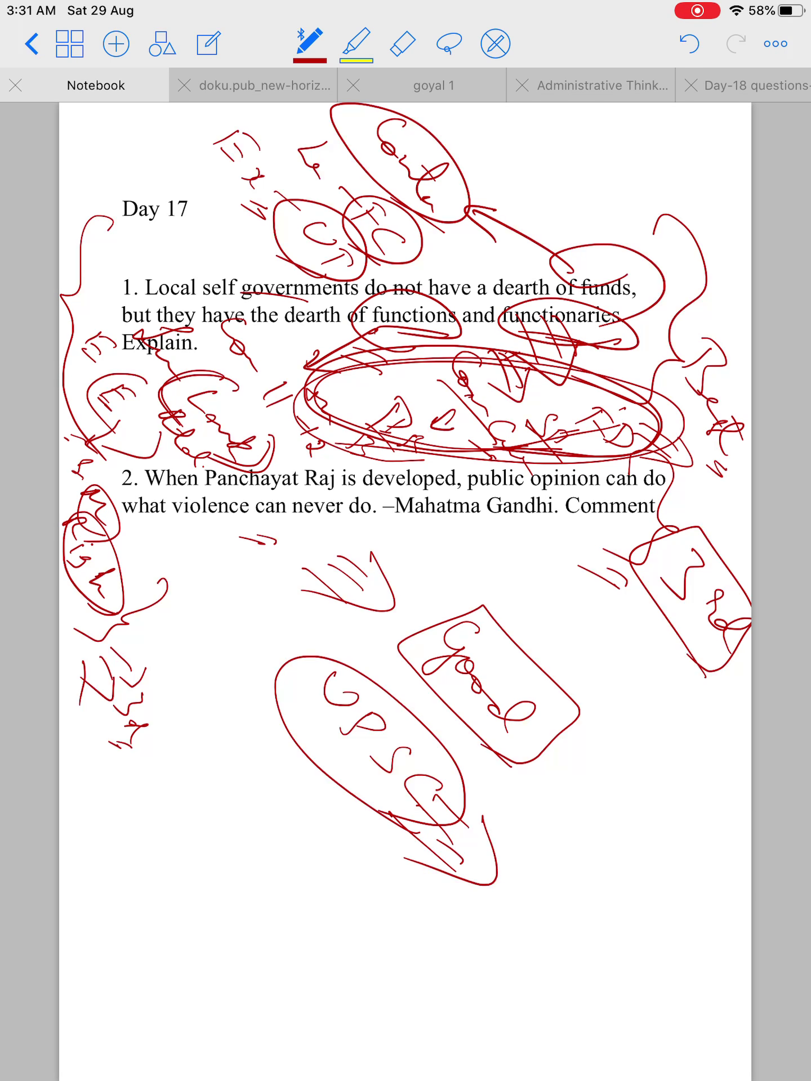
pyautogui.moveTo(455, 809)
pyautogui.mouseDown()
pyautogui.moveTo(492, 855)
pyautogui.moveTo(552, 866)
pyautogui.moveTo(547, 892)
pyautogui.mouseUp()
# - Write 'Power' below-right of GPSC, circle it and add arrows
pyautogui.moveTo(547, 909)
pyautogui.mouseDown()
pyautogui.moveTo(557, 924)
pyautogui.moveTo(545, 926)
pyautogui.moveTo(540, 909)
pyautogui.moveTo(576, 935)
pyautogui.moveTo(578, 969)
pyautogui.moveTo(629, 997)
pyautogui.moveTo(630, 1014)
pyautogui.mouseUp()
pyautogui.moveTo(497, 858)
pyautogui.mouseDown()
pyautogui.moveTo(632, 1045)
pyautogui.moveTo(676, 1048)
pyautogui.mouseUp()
pyautogui.moveTo(558, 999); pyautogui.dragTo(629, 1042)
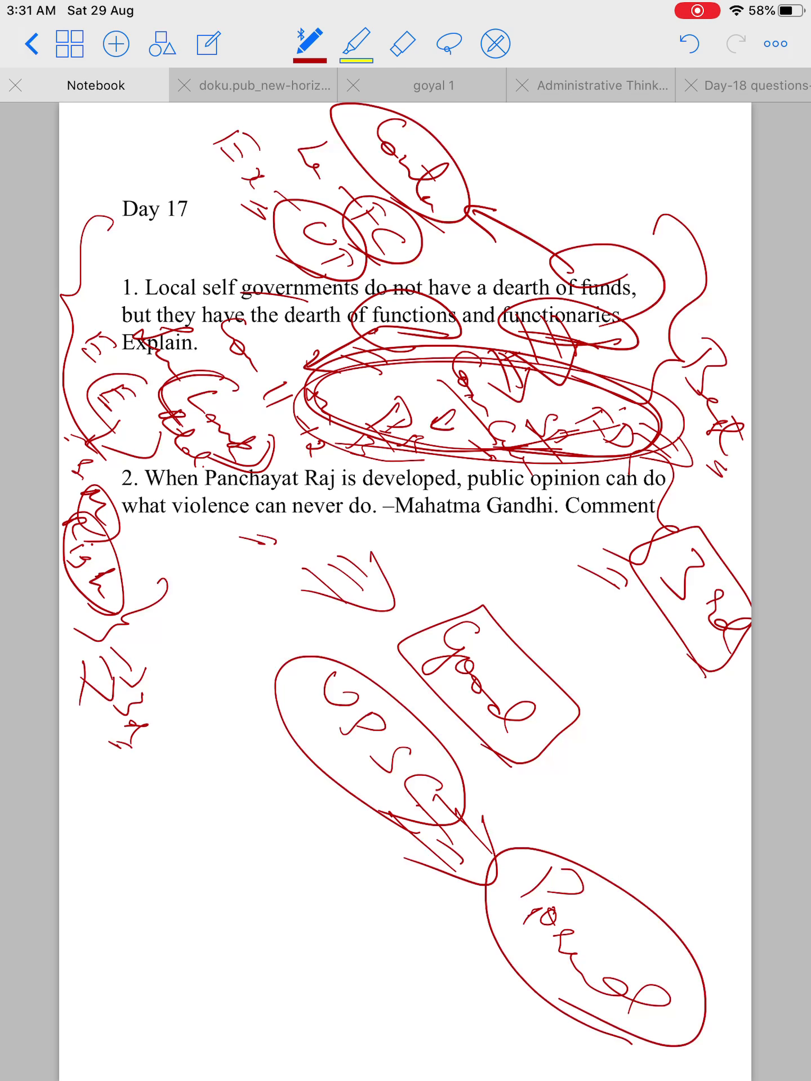
pyautogui.moveTo(427, 897)
pyautogui.mouseDown()
pyautogui.moveTo(454, 927)
pyautogui.moveTo(431, 926)
pyautogui.moveTo(463, 941)
pyautogui.mouseUp()
pyautogui.moveTo(453, 953)
pyautogui.mouseDown()
pyautogui.moveTo(473, 952)
pyautogui.moveTo(478, 987)
pyautogui.moveTo(497, 1013)
pyautogui.moveTo(544, 1026)
pyautogui.moveTo(467, 1026)
pyautogui.mouseUp()
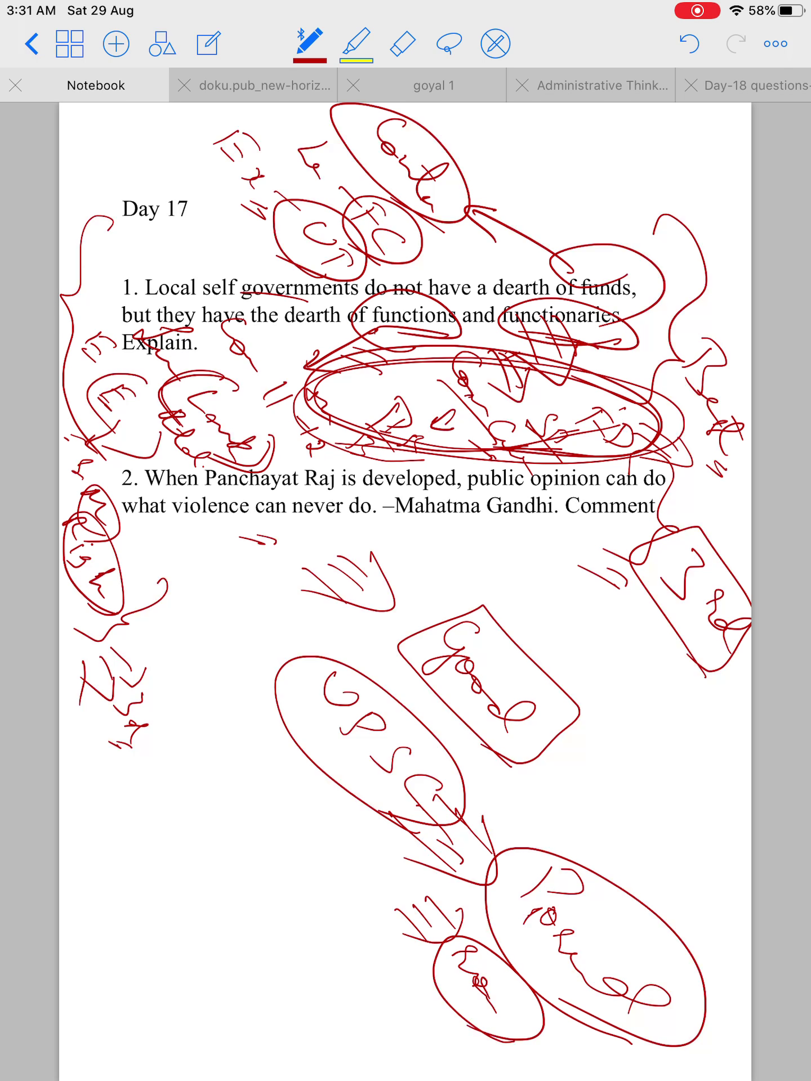
# - Add dashes left of the GPSC ellipse, a long arrow down from 'violence', and notes at its tip
pyautogui.moveTo(221, 730)
pyautogui.mouseDown()
pyautogui.moveTo(246, 754)
pyautogui.moveTo(232, 767)
pyautogui.mouseUp()
pyautogui.moveTo(193, 747)
pyautogui.mouseDown()
pyautogui.moveTo(227, 777)
pyautogui.moveTo(195, 775)
pyautogui.mouseUp()
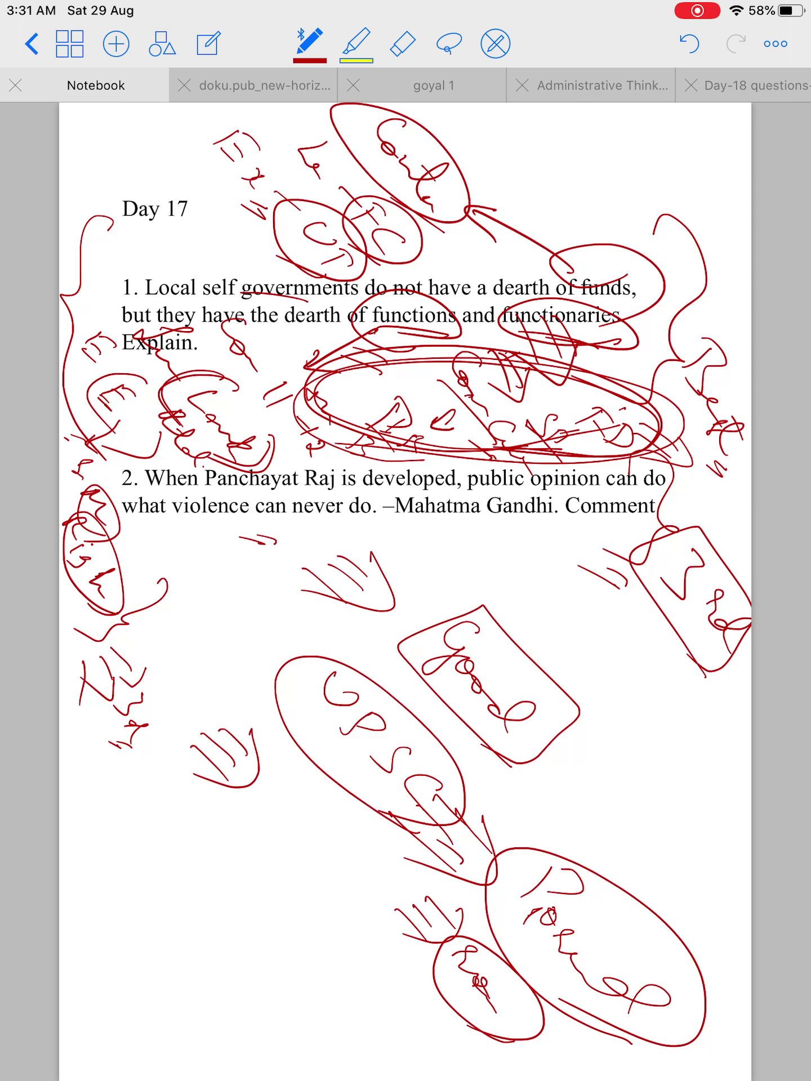
pyautogui.moveTo(239, 483); pyautogui.dragTo(275, 826)
pyautogui.moveTo(237, 794); pyautogui.dragTo(273, 828)
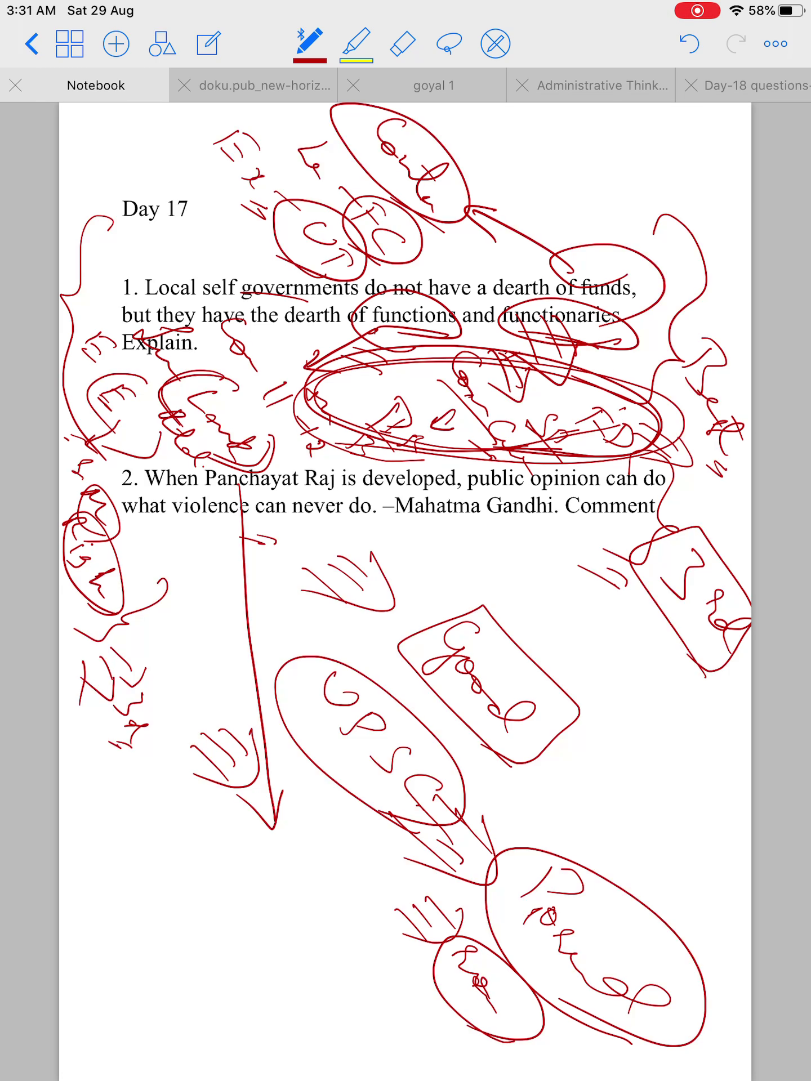
pyautogui.moveTo(272, 867)
pyautogui.mouseDown()
pyautogui.moveTo(277, 872)
pyautogui.moveTo(295, 852)
pyautogui.moveTo(319, 871)
pyautogui.moveTo(286, 901)
pyautogui.moveTo(309, 930)
pyautogui.moveTo(289, 921)
pyautogui.moveTo(313, 909)
pyautogui.moveTo(325, 952)
pyautogui.mouseUp()
# - Write 'EXP', circle '20k' with an arrow, and box the bottom-left notes with an arrowhead
pyautogui.moveTo(159, 847)
pyautogui.mouseDown()
pyautogui.moveTo(204, 894)
pyautogui.moveTo(188, 917)
pyautogui.moveTo(213, 928)
pyautogui.mouseUp()
pyautogui.moveTo(194, 940)
pyautogui.mouseDown()
pyautogui.moveTo(231, 845)
pyautogui.moveTo(215, 944)
pyautogui.mouseUp()
pyautogui.moveTo(72, 899); pyautogui.dragTo(107, 869)
pyautogui.moveTo(96, 868)
pyautogui.mouseDown()
pyautogui.moveTo(109, 883)
pyautogui.moveTo(102, 879)
pyautogui.mouseUp()
pyautogui.moveTo(94, 896)
pyautogui.mouseDown()
pyautogui.moveTo(82, 911)
pyautogui.moveTo(124, 900)
pyautogui.mouseUp()
pyautogui.moveTo(98, 892)
pyautogui.mouseDown()
pyautogui.moveTo(127, 919)
pyautogui.moveTo(120, 935)
pyautogui.moveTo(146, 963)
pyautogui.moveTo(247, 1043)
pyautogui.mouseUp()
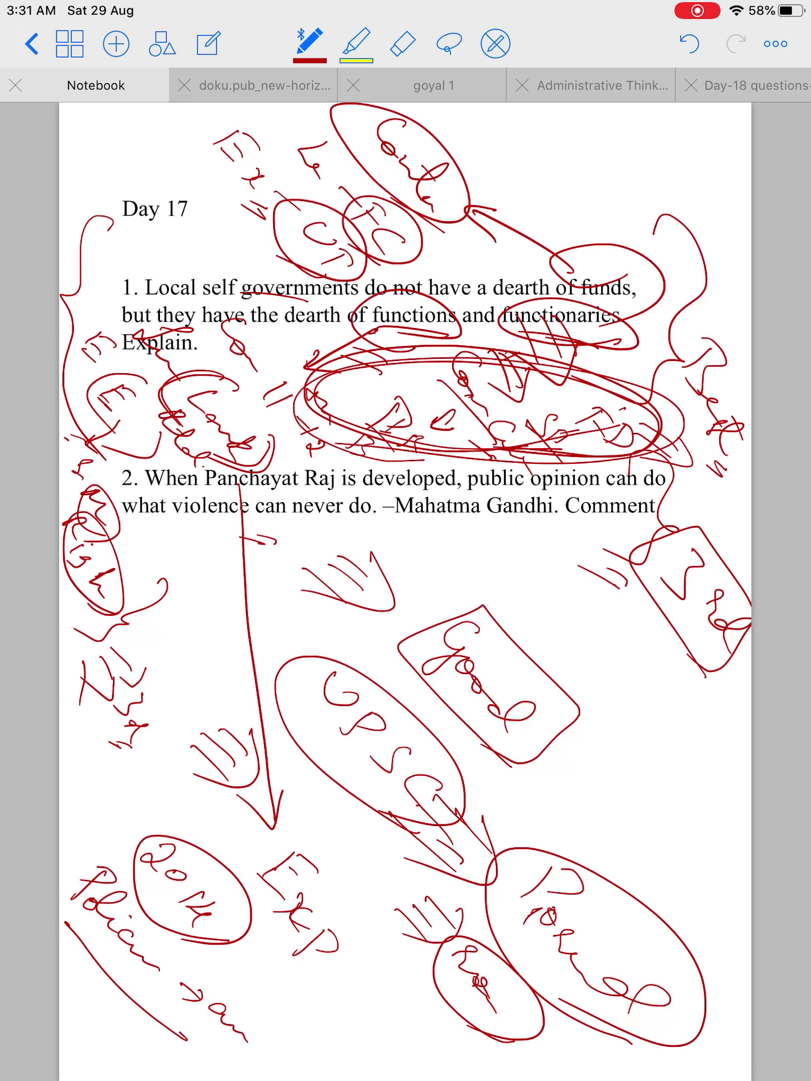
pyautogui.moveTo(102, 847)
pyautogui.mouseDown()
pyautogui.moveTo(61, 897)
pyautogui.moveTo(297, 1032)
pyautogui.moveTo(144, 1014)
pyautogui.mouseUp()
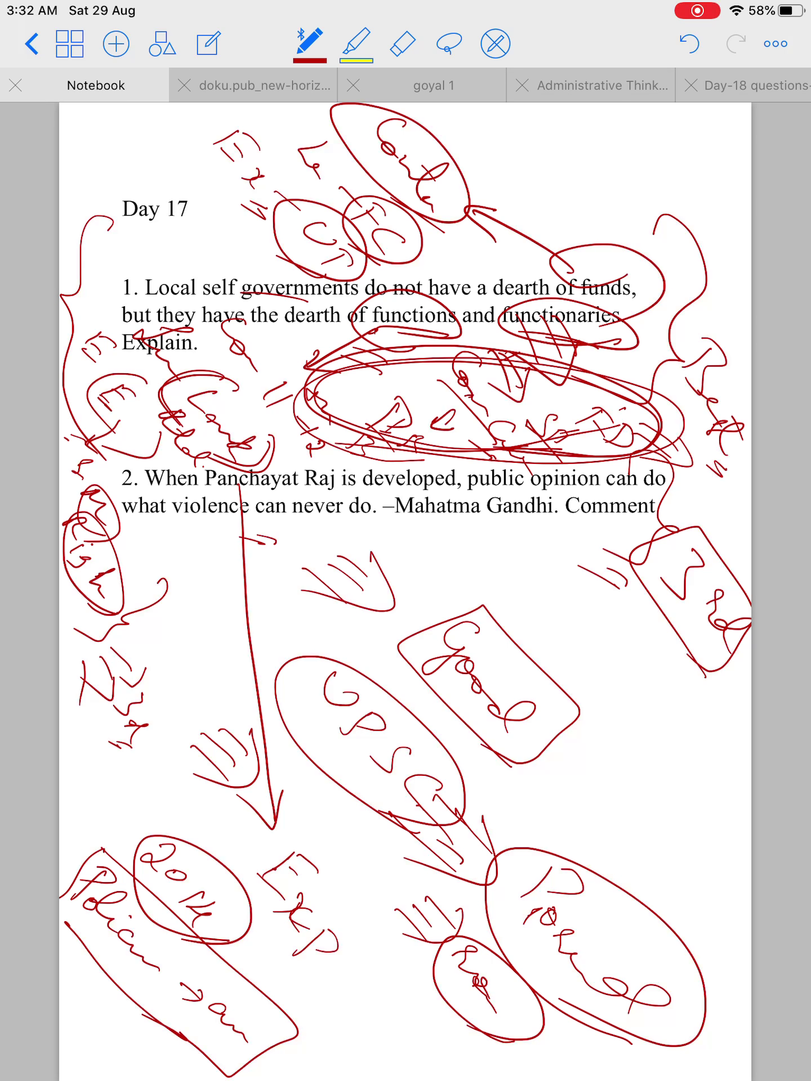
pyautogui.moveTo(254, 1021)
pyautogui.mouseDown()
pyautogui.moveTo(298, 1046)
pyautogui.moveTo(309, 1035)
pyautogui.mouseUp()
# - Draw double arrow marks below 'EXP' and 'what violence', and arrow strokes left of the small ellipse
pyautogui.moveTo(320, 965); pyautogui.dragTo(360, 984)
pyautogui.moveTo(312, 977)
pyautogui.mouseDown()
pyautogui.moveTo(363, 997)
pyautogui.moveTo(372, 989)
pyautogui.mouseUp()
pyautogui.moveTo(372, 988); pyautogui.dragTo(328, 997)
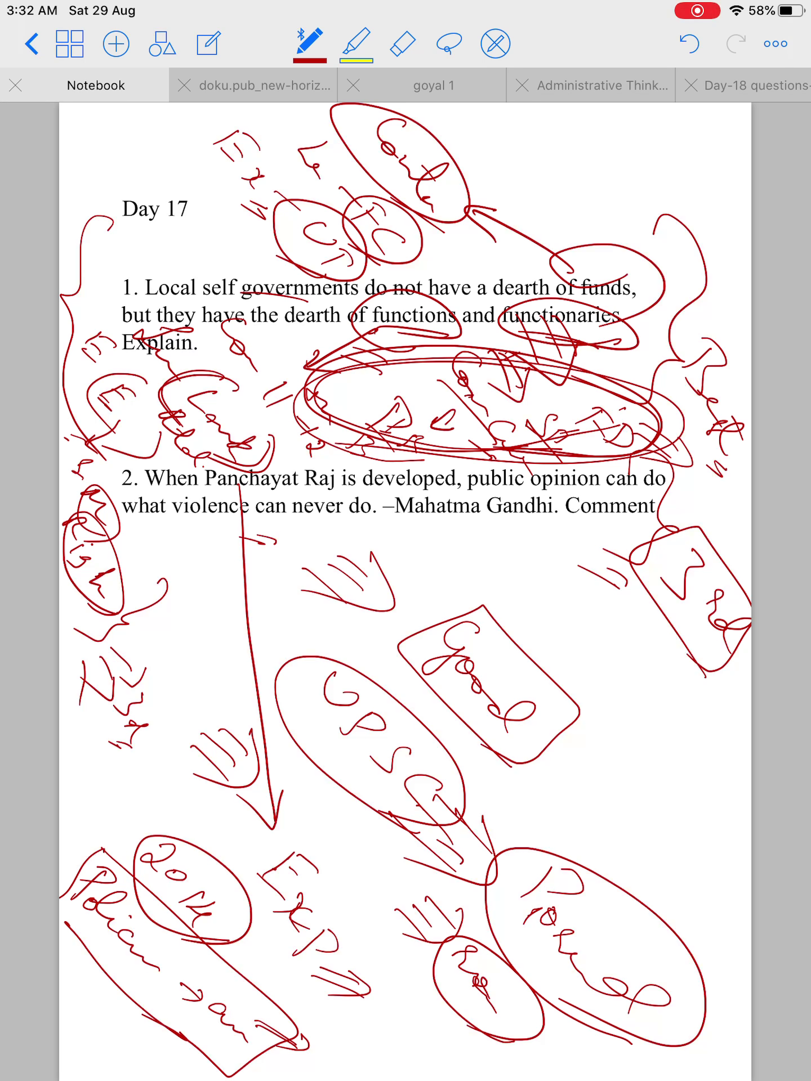
pyautogui.moveTo(219, 560); pyautogui.dragTo(267, 578)
pyautogui.moveTo(218, 571); pyautogui.dragTo(267, 589)
pyautogui.moveTo(267, 589); pyautogui.dragTo(230, 590)
pyautogui.moveTo(412, 978); pyautogui.dragTo(459, 989)
pyautogui.moveTo(413, 989); pyautogui.dragTo(462, 1003)
pyautogui.moveTo(434, 971); pyautogui.dragTo(457, 990)
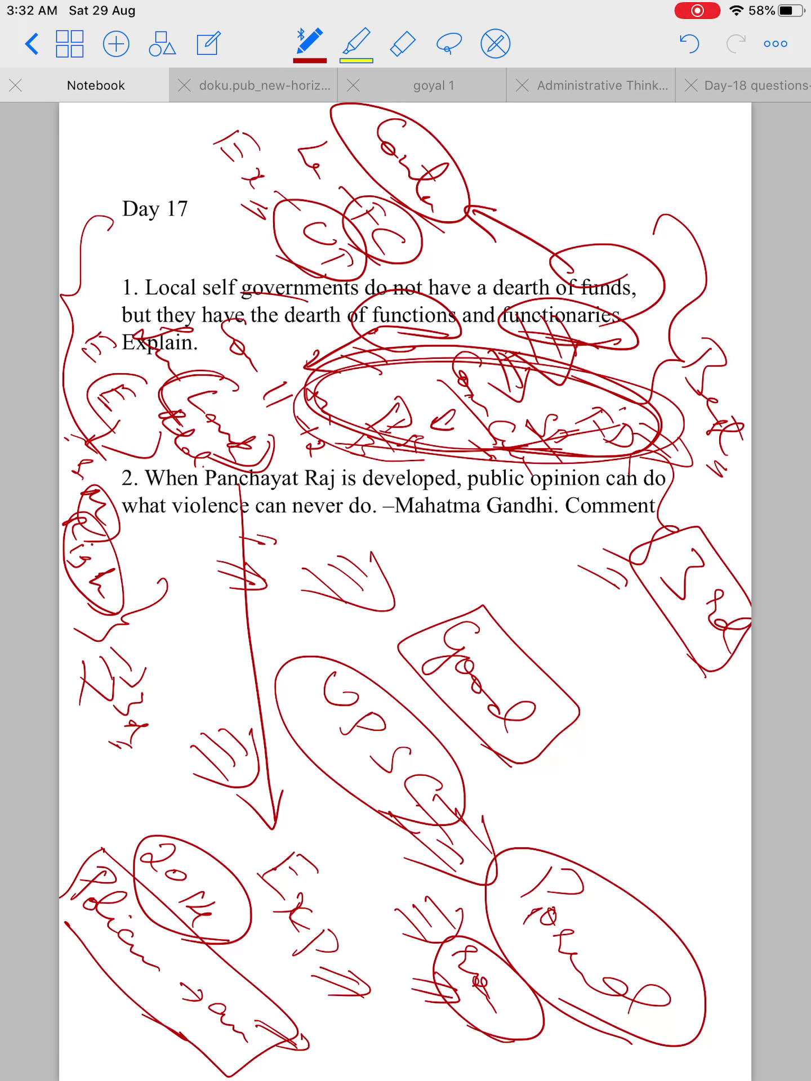
pyautogui.hscroll(5, 406, 592)
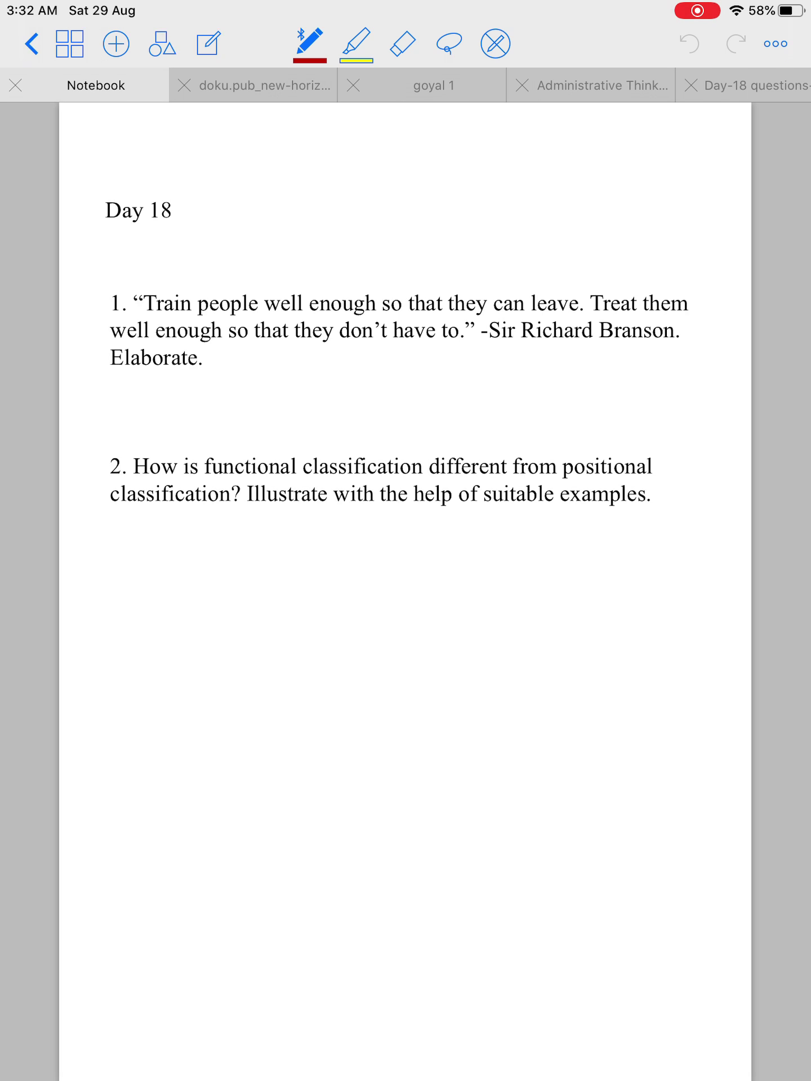
# - Underline the Branson quote's start, 'so that' and 'Elaborate', and box the quote's opening words
pyautogui.moveTo(294, 319); pyautogui.dragTo(164, 314)
pyautogui.moveTo(302, 350); pyautogui.dragTo(235, 341)
pyautogui.moveTo(196, 379); pyautogui.dragTo(135, 370)
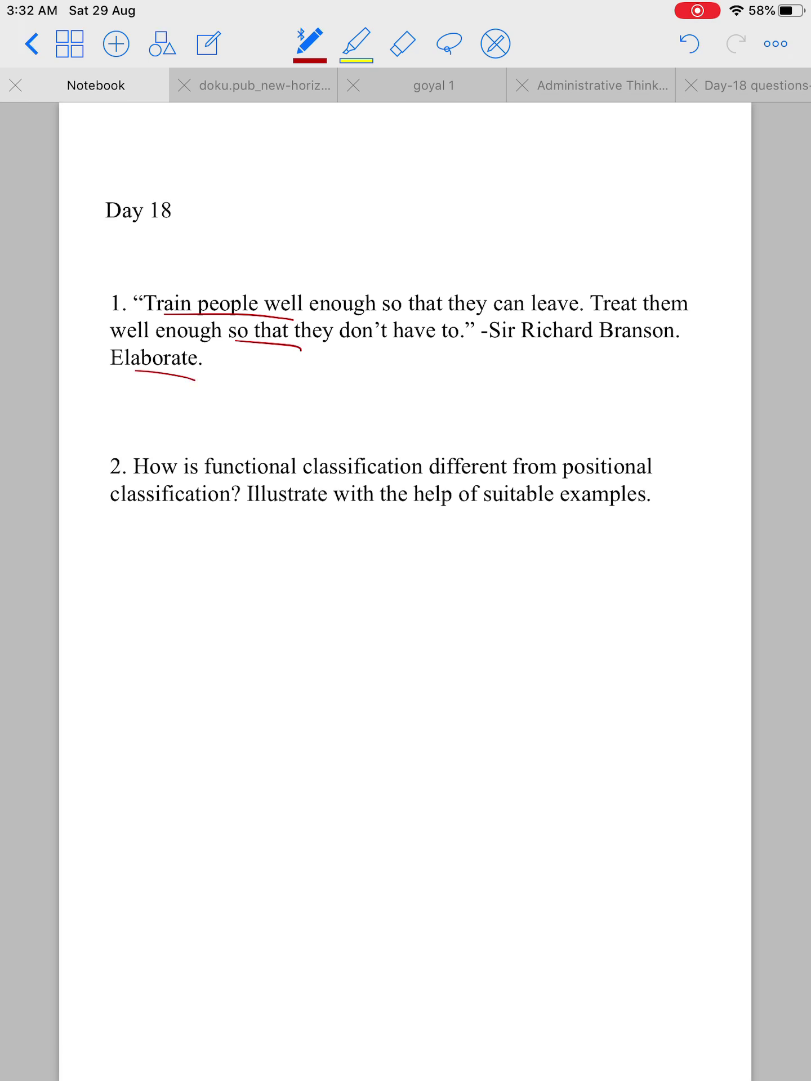
pyautogui.moveTo(229, 312)
pyautogui.mouseDown()
pyautogui.moveTo(129, 284)
pyautogui.moveTo(276, 312)
pyautogui.moveTo(202, 313)
pyautogui.mouseUp()
# - Draw an arrow and squiggle right of 'Day 18', with a dot and a rightward stroke
pyautogui.moveTo(254, 208); pyautogui.dragTo(220, 225)
pyautogui.moveTo(248, 203); pyautogui.dragTo(257, 219)
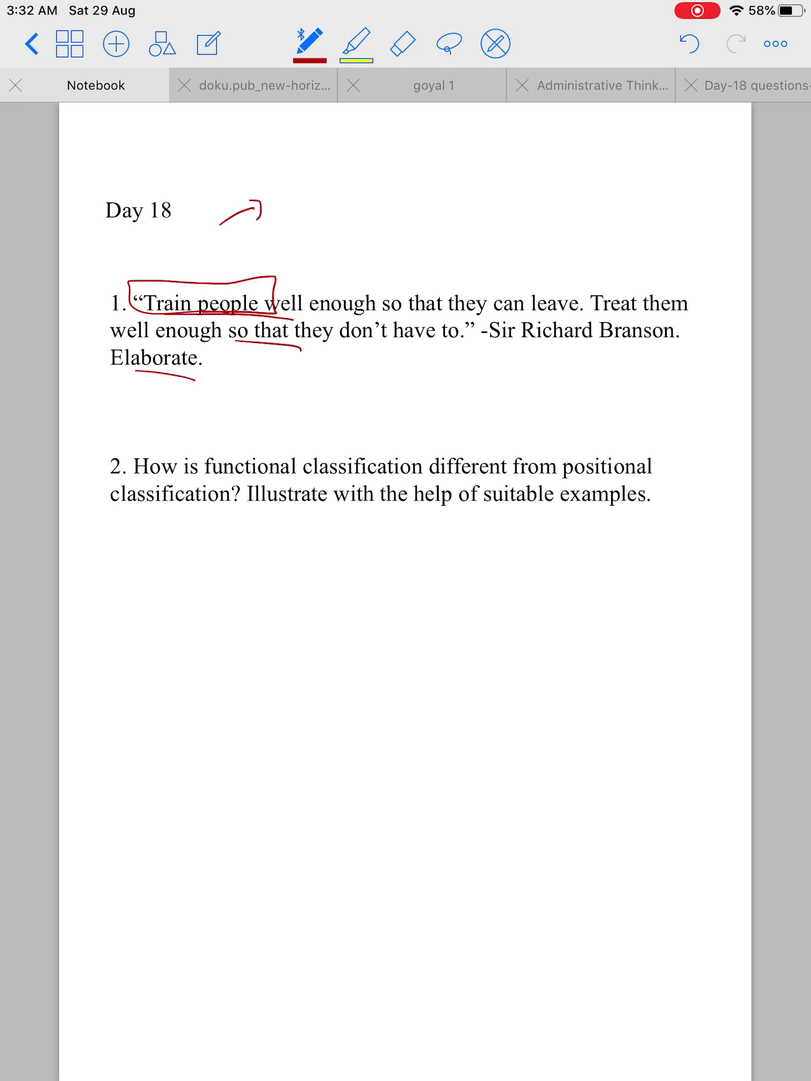
pyautogui.moveTo(296, 153)
pyautogui.mouseDown()
pyautogui.moveTo(300, 191)
pyautogui.moveTo(323, 219)
pyautogui.moveTo(292, 120)
pyautogui.moveTo(323, 245)
pyautogui.mouseUp()
pyautogui.click(310, 167)
pyautogui.moveTo(356, 184); pyautogui.dragTo(413, 203)
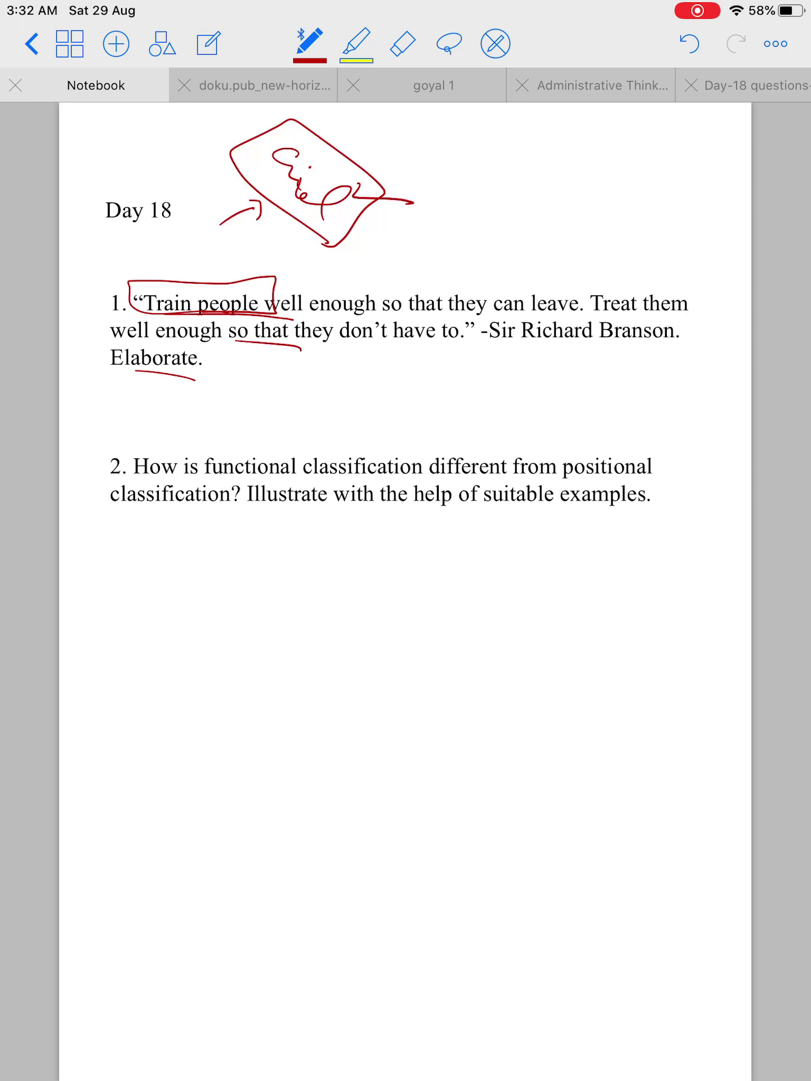
# - Write letters in the right margin and circle them with ellipses
pyautogui.moveTo(412, 143)
pyautogui.mouseDown()
pyautogui.moveTo(447, 130)
pyautogui.moveTo(441, 152)
pyautogui.mouseUp()
pyautogui.moveTo(433, 152); pyautogui.dragTo(457, 203)
pyautogui.moveTo(456, 215)
pyautogui.mouseDown()
pyautogui.moveTo(496, 210)
pyautogui.moveTo(419, 183)
pyautogui.mouseUp()
pyautogui.moveTo(486, 146); pyautogui.dragTo(528, 151)
pyautogui.moveTo(499, 143)
pyautogui.mouseDown()
pyautogui.moveTo(538, 217)
pyautogui.moveTo(492, 187)
pyautogui.moveTo(583, 188)
pyautogui.moveTo(503, 199)
pyautogui.mouseUp()
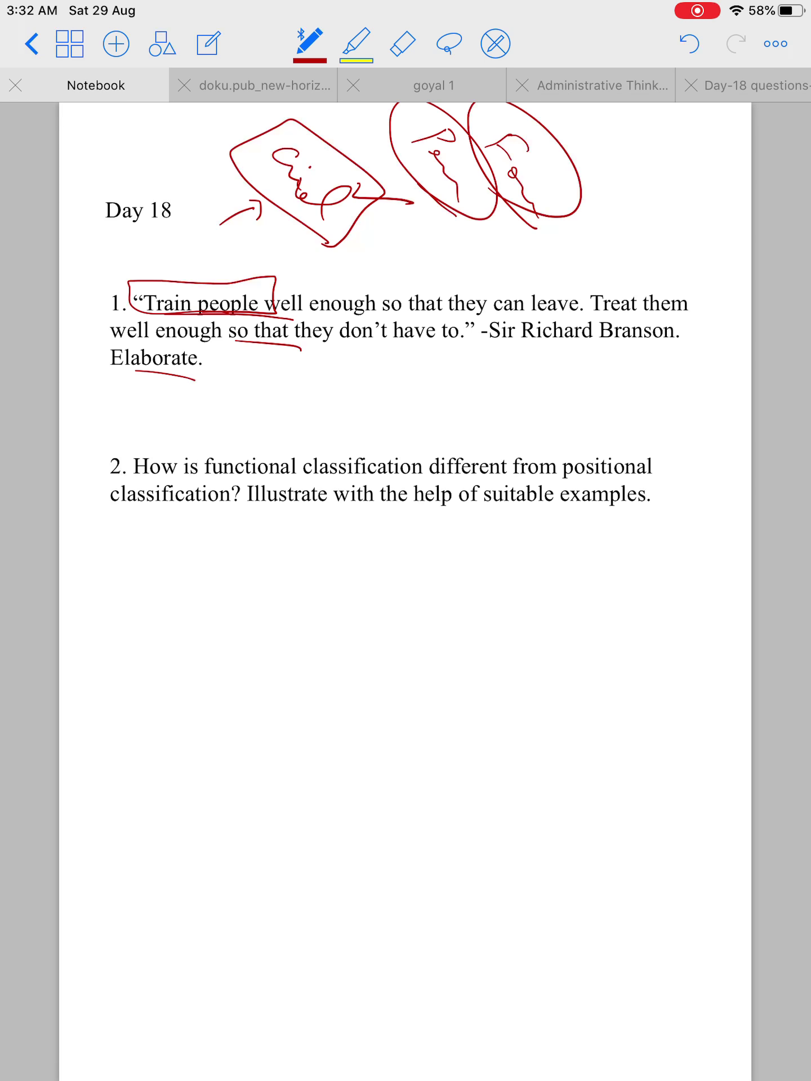
pyautogui.moveTo(596, 161)
pyautogui.mouseDown()
pyautogui.moveTo(630, 134)
pyautogui.moveTo(610, 152)
pyautogui.moveTo(663, 207)
pyautogui.moveTo(699, 213)
pyautogui.mouseUp()
# - Draw arrows below the right margin note and circle them
pyautogui.moveTo(682, 211)
pyautogui.mouseDown()
pyautogui.moveTo(714, 218)
pyautogui.moveTo(682, 244)
pyautogui.mouseUp()
pyautogui.moveTo(673, 258); pyautogui.dragTo(690, 272)
pyautogui.moveTo(608, 115); pyautogui.dragTo(689, 273)
pyautogui.moveTo(639, 240)
pyautogui.mouseDown()
pyautogui.moveTo(720, 294)
pyautogui.moveTo(695, 292)
pyautogui.mouseUp()
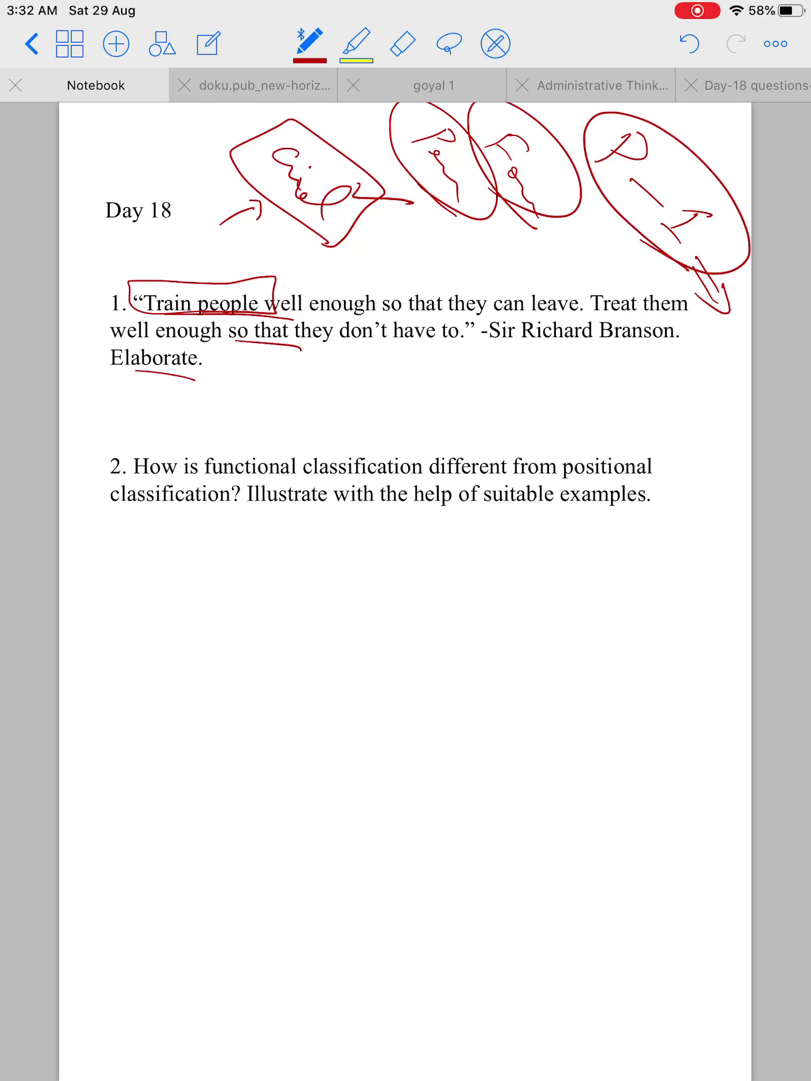
# - Re-box the quote's opening, arrow 'Treat them' toward Branson, and circle both notes
pyautogui.moveTo(145, 326)
pyautogui.mouseDown()
pyautogui.moveTo(122, 292)
pyautogui.moveTo(278, 286)
pyautogui.moveTo(141, 324)
pyautogui.mouseUp()
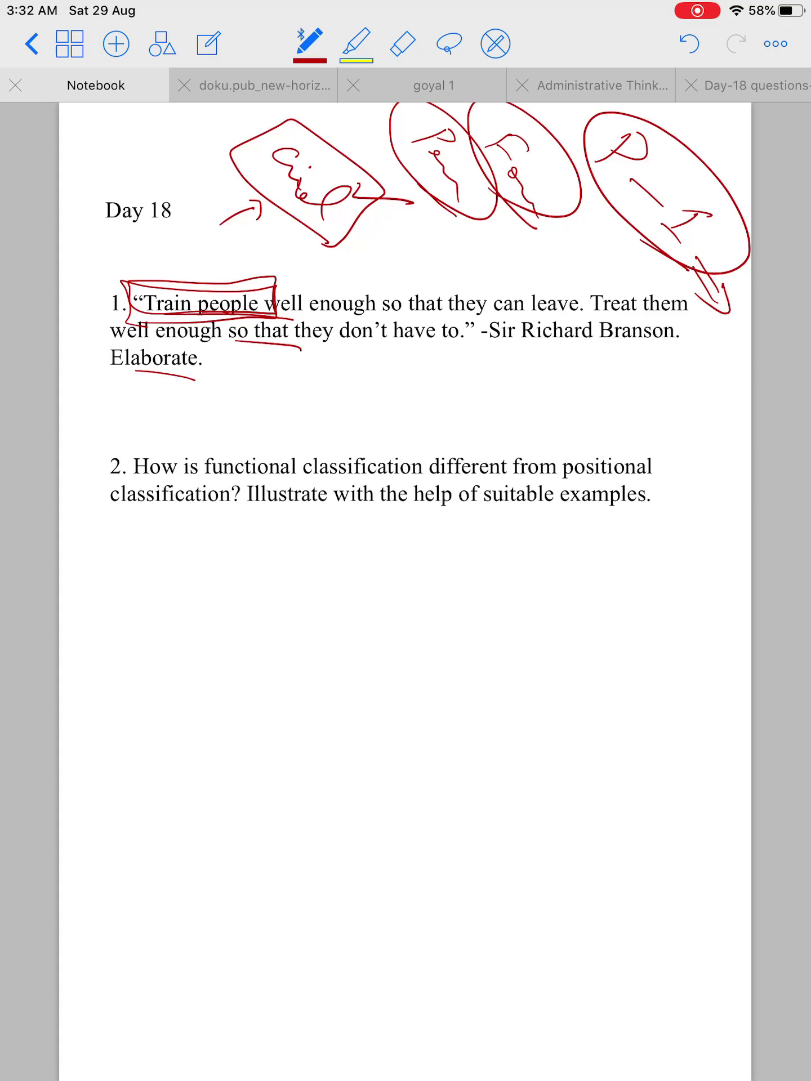
pyautogui.moveTo(669, 300)
pyautogui.mouseDown()
pyautogui.moveTo(706, 358)
pyautogui.moveTo(708, 341)
pyautogui.moveTo(739, 399)
pyautogui.moveTo(729, 419)
pyautogui.moveTo(729, 466)
pyautogui.mouseUp()
pyautogui.moveTo(726, 373); pyautogui.dragTo(751, 485)
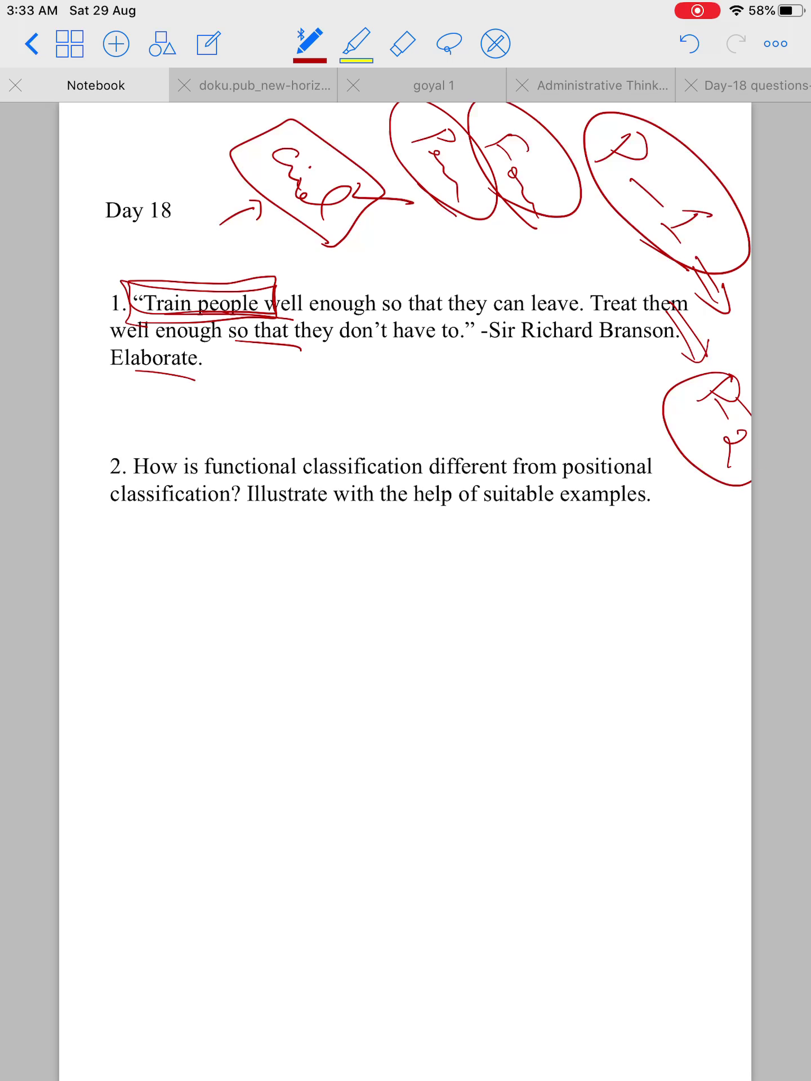
pyautogui.moveTo(625, 315)
pyautogui.mouseDown()
pyautogui.moveTo(648, 312)
pyautogui.moveTo(685, 325)
pyautogui.mouseUp()
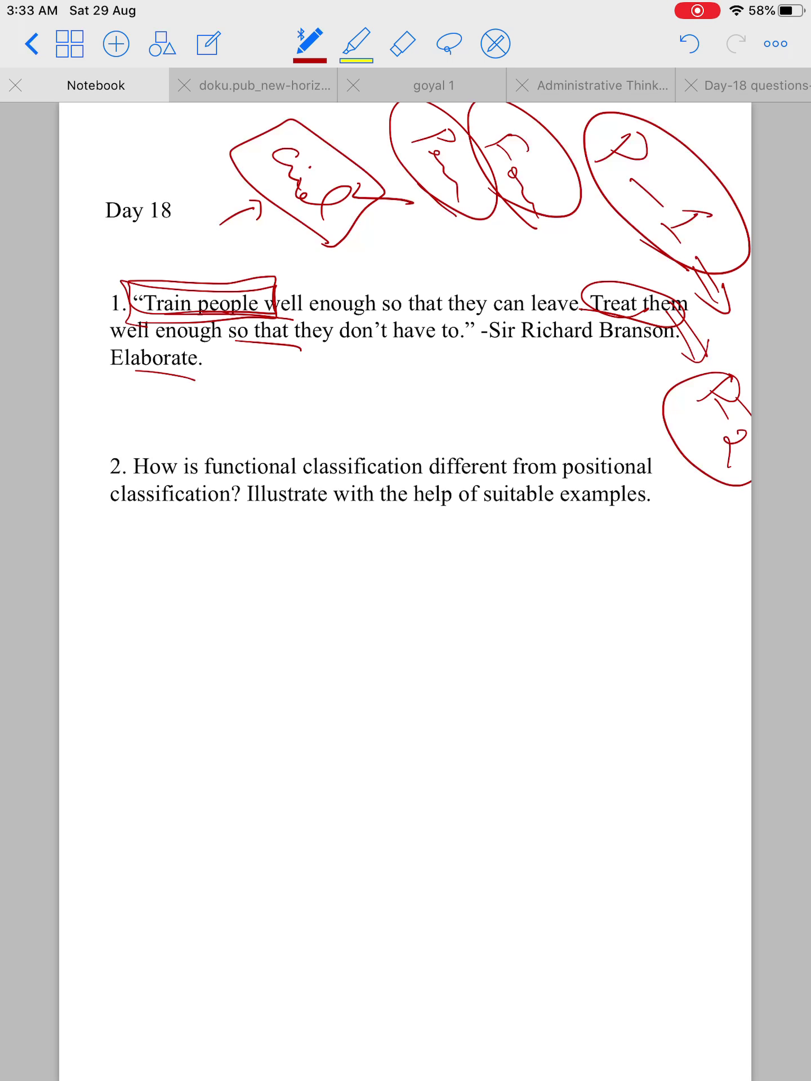
# - Add a double arrow to the circled note, a zigzag mark, and a short margin note
pyautogui.moveTo(619, 364)
pyautogui.mouseDown()
pyautogui.moveTo(646, 410)
pyautogui.moveTo(644, 428)
pyautogui.mouseUp()
pyautogui.moveTo(619, 418); pyautogui.dragTo(652, 435)
pyautogui.moveTo(678, 492)
pyautogui.mouseDown()
pyautogui.moveTo(707, 482)
pyautogui.moveTo(721, 511)
pyautogui.moveTo(695, 539)
pyautogui.mouseUp()
pyautogui.moveTo(631, 542)
pyautogui.mouseDown()
pyautogui.moveTo(658, 524)
pyautogui.moveTo(654, 573)
pyautogui.moveTo(673, 607)
pyautogui.mouseUp()
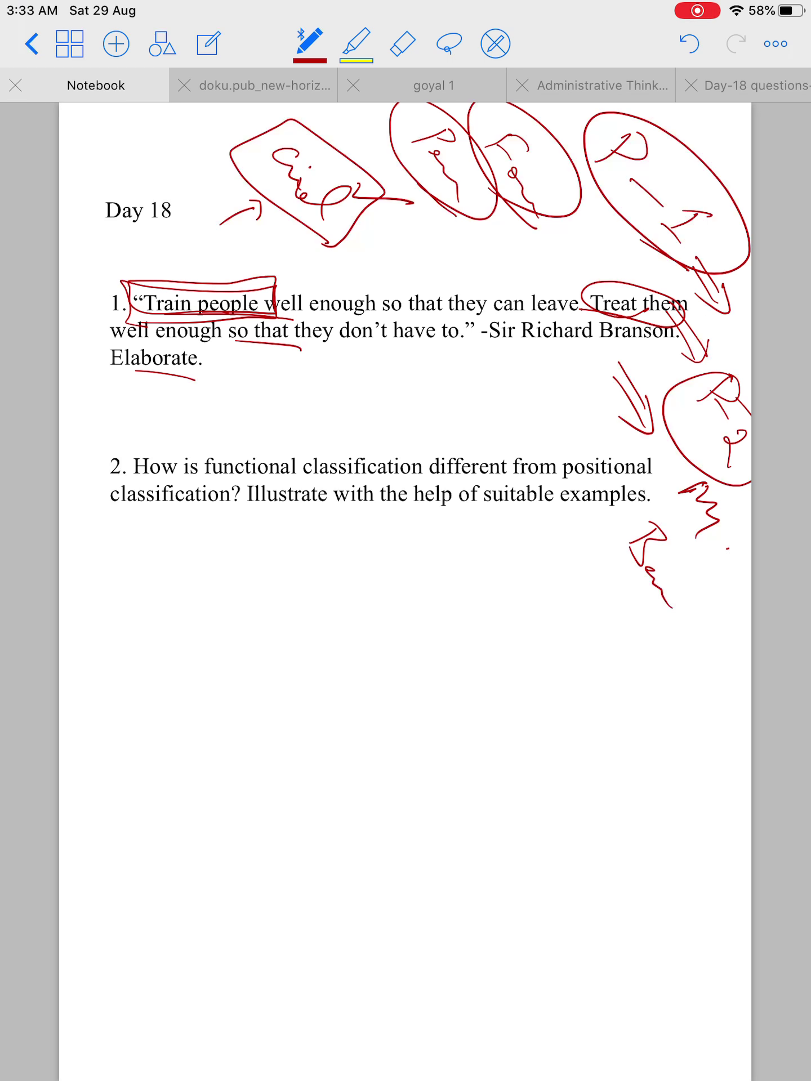
pyautogui.moveTo(727, 548); pyautogui.dragTo(702, 615)
pyautogui.moveTo(648, 614); pyautogui.dragTo(691, 616)
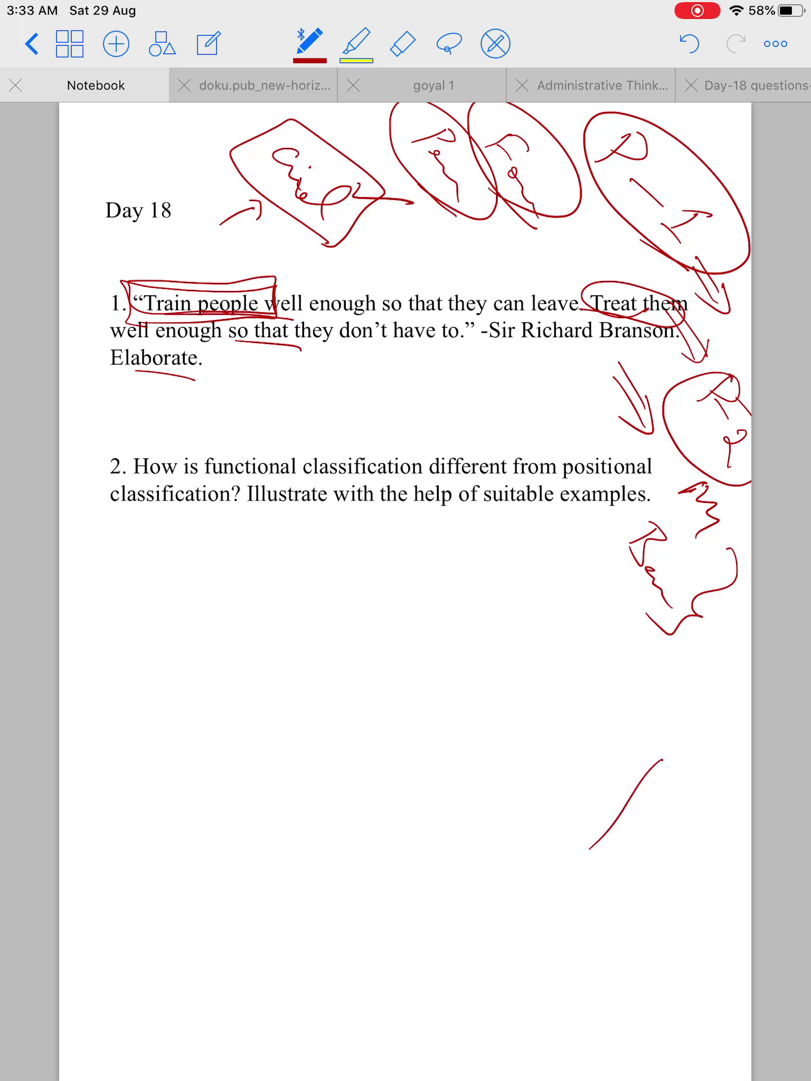
# - Sketch a triangle and a chevron at the lower right, both hatched with diagonal lines
pyautogui.moveTo(662, 748)
pyautogui.mouseDown()
pyautogui.moveTo(672, 960)
pyautogui.moveTo(592, 860)
pyautogui.moveTo(619, 827)
pyautogui.moveTo(649, 937)
pyautogui.mouseUp()
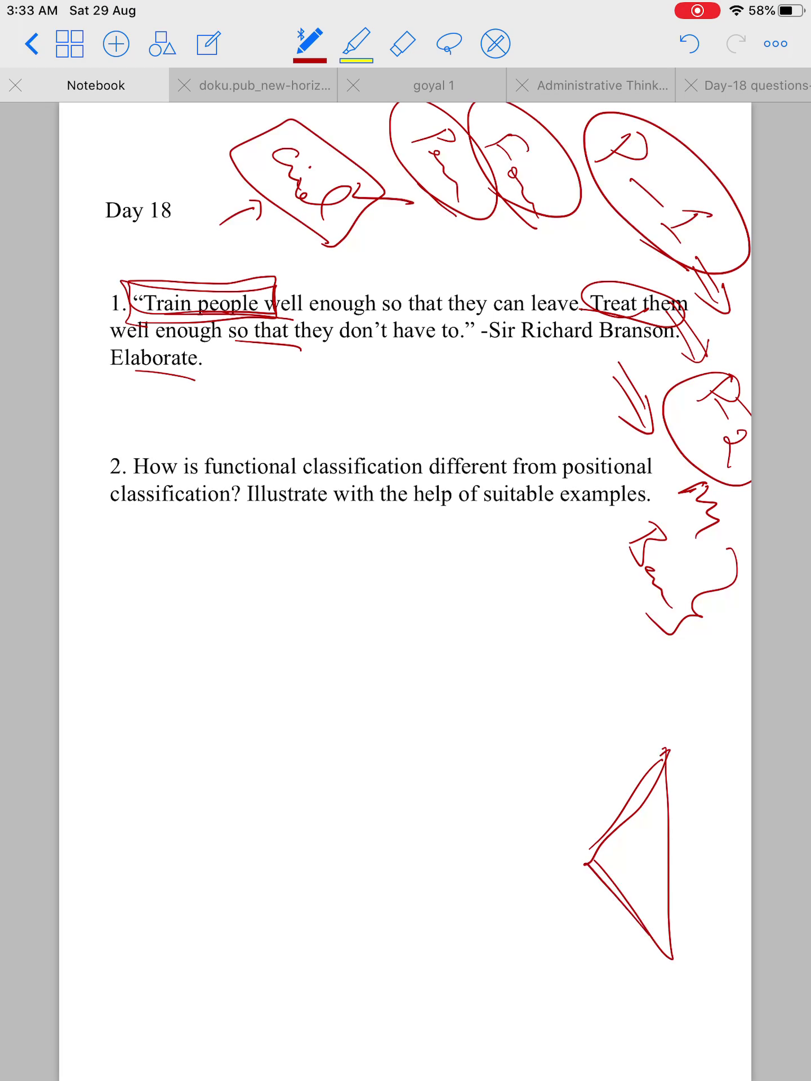
pyautogui.moveTo(617, 793); pyautogui.dragTo(664, 826)
pyautogui.moveTo(671, 868)
pyautogui.mouseDown()
pyautogui.moveTo(618, 831)
pyautogui.moveTo(663, 905)
pyautogui.mouseUp()
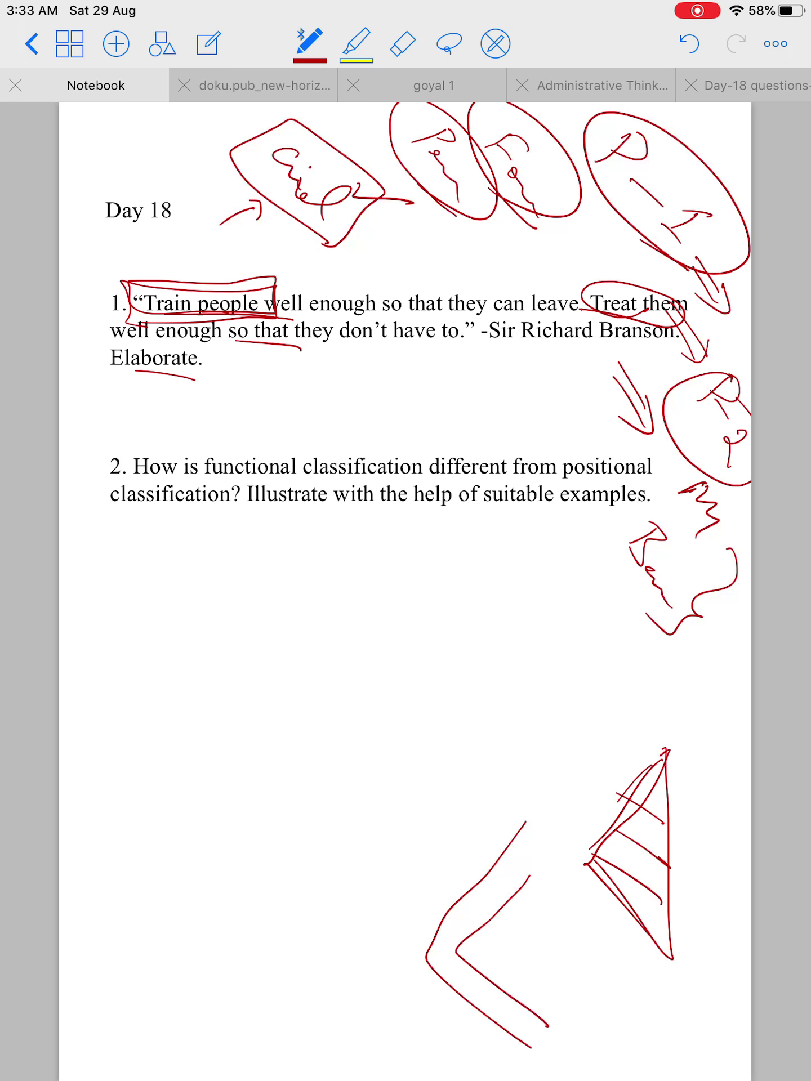
pyautogui.moveTo(611, 971); pyautogui.dragTo(418, 947)
pyautogui.moveTo(587, 950); pyautogui.dragTo(587, 961)
pyautogui.moveTo(508, 896)
pyautogui.mouseDown()
pyautogui.moveTo(529, 950)
pyautogui.moveTo(562, 966)
pyautogui.mouseUp()
pyautogui.moveTo(473, 916); pyautogui.dragTo(492, 954)
pyautogui.moveTo(512, 978)
pyautogui.mouseDown()
pyautogui.moveTo(478, 1003)
pyautogui.moveTo(512, 1010)
pyautogui.mouseUp()
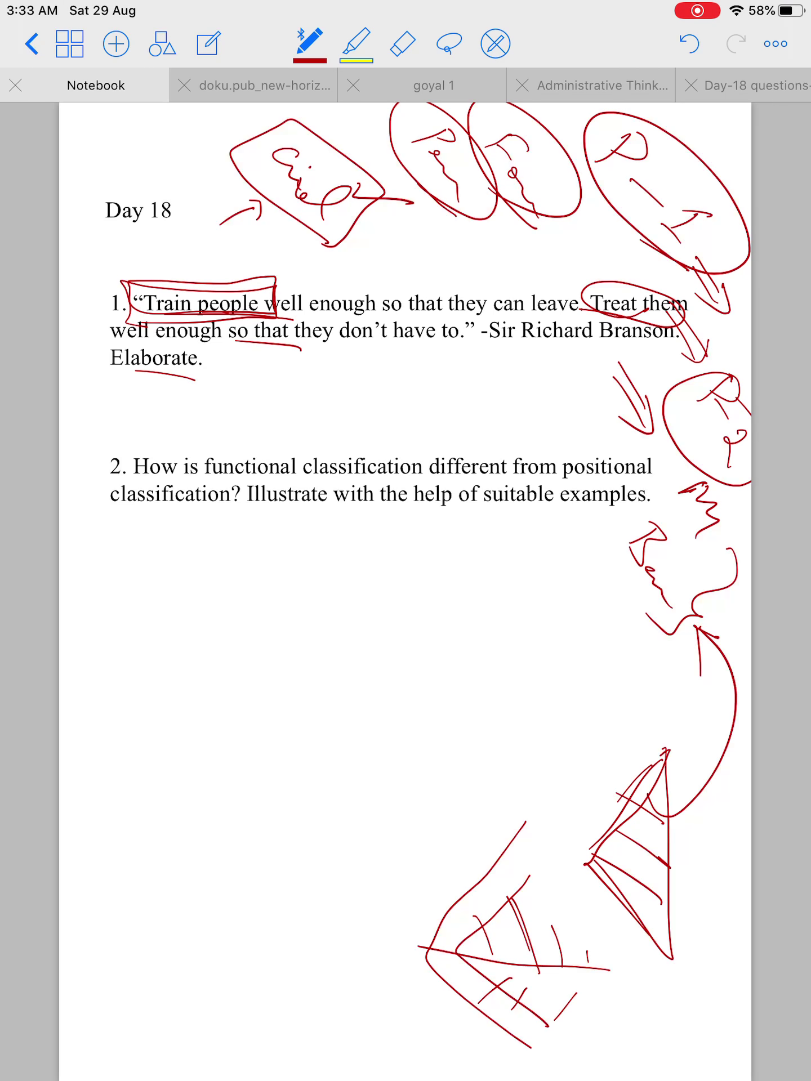
# - Draw a circled squiggle, a circled smiley and a large curved outline around the sketches
pyautogui.moveTo(622, 602)
pyautogui.mouseDown()
pyautogui.moveTo(595, 638)
pyautogui.moveTo(615, 590)
pyautogui.mouseUp()
pyautogui.moveTo(599, 673)
pyautogui.mouseDown()
pyautogui.moveTo(623, 693)
pyautogui.moveTo(603, 687)
pyautogui.mouseUp()
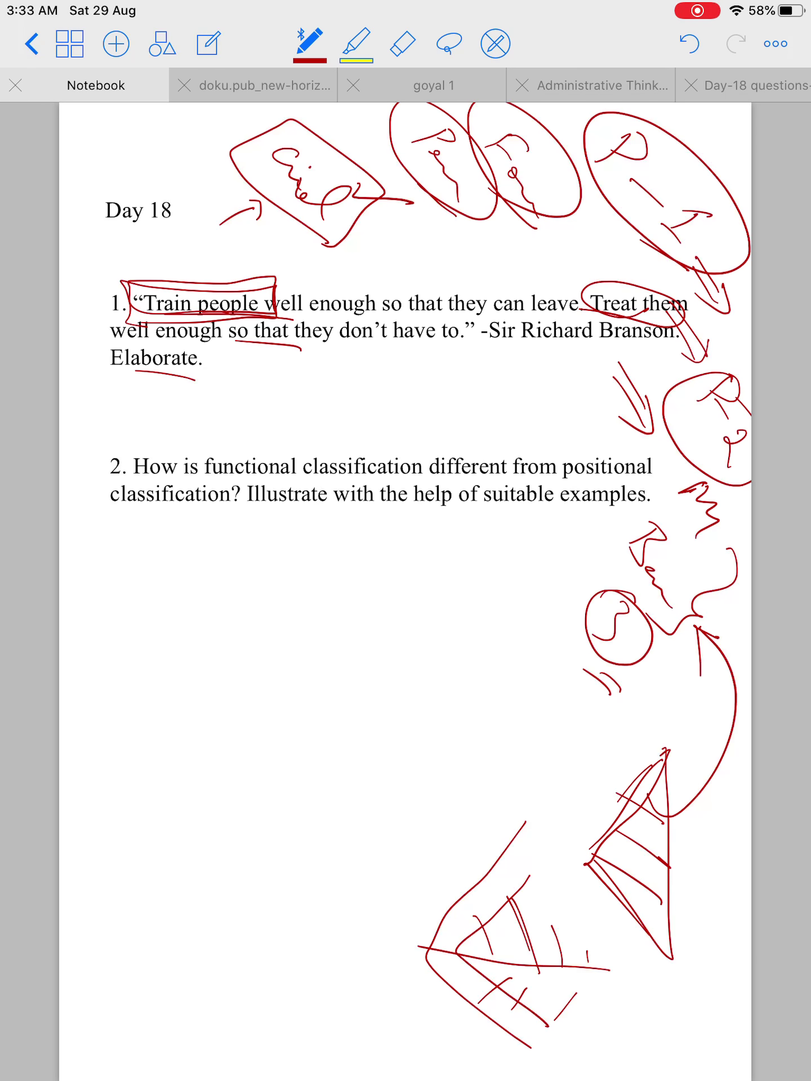
pyautogui.moveTo(619, 982)
pyautogui.mouseDown()
pyautogui.moveTo(627, 973)
pyautogui.moveTo(642, 1009)
pyautogui.moveTo(663, 981)
pyautogui.moveTo(642, 1012)
pyautogui.moveTo(600, 1031)
pyautogui.moveTo(722, 809)
pyautogui.moveTo(700, 853)
pyautogui.mouseUp()
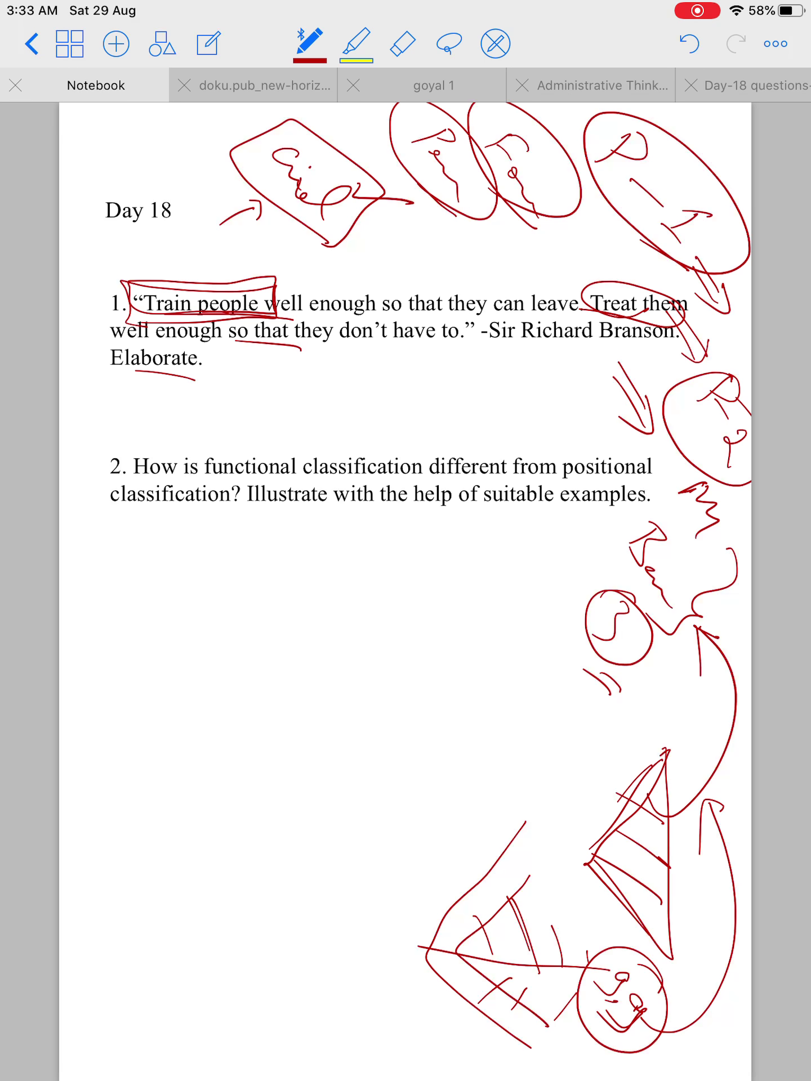
pyautogui.moveTo(643, 768); pyautogui.dragTo(431, 952)
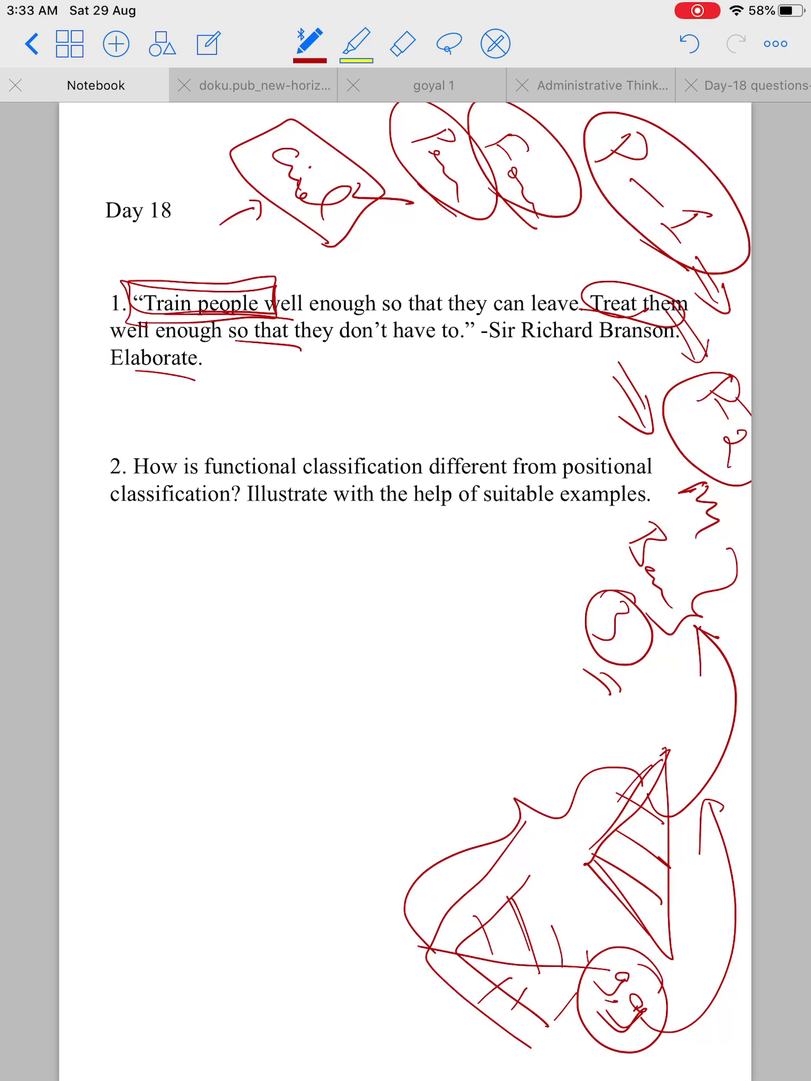
pyautogui.moveTo(552, 792); pyautogui.dragTo(572, 817)
# - Draw a long curve up the right margin; underline 'classification' and 'Illustrate' in question 2
pyautogui.moveTo(728, 732)
pyautogui.mouseDown()
pyautogui.moveTo(664, 409)
pyautogui.moveTo(641, 425)
pyautogui.mouseUp()
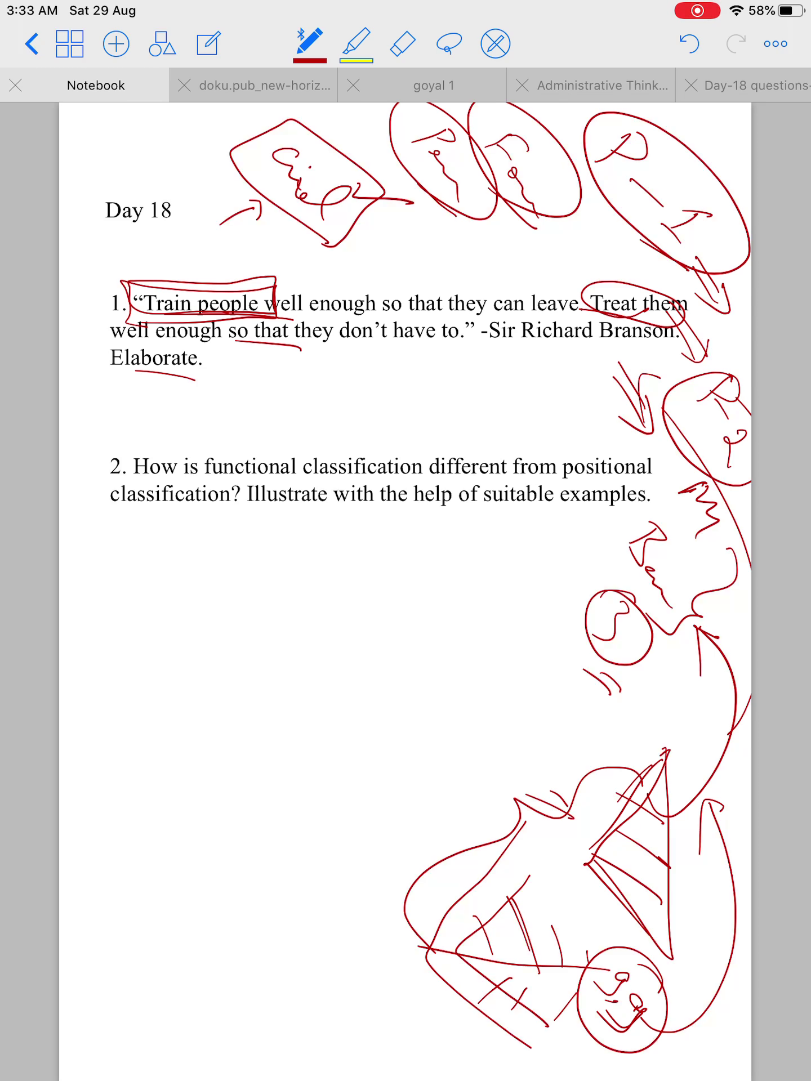
pyautogui.moveTo(253, 488); pyautogui.dragTo(370, 476)
pyautogui.moveTo(316, 517); pyautogui.dragTo(235, 516)
# - Mark 'from', underline the second 'classification', and draw two vertical lines below question 2
pyautogui.moveTo(485, 480); pyautogui.dragTo(524, 479)
pyautogui.moveTo(110, 503); pyautogui.dragTo(181, 511)
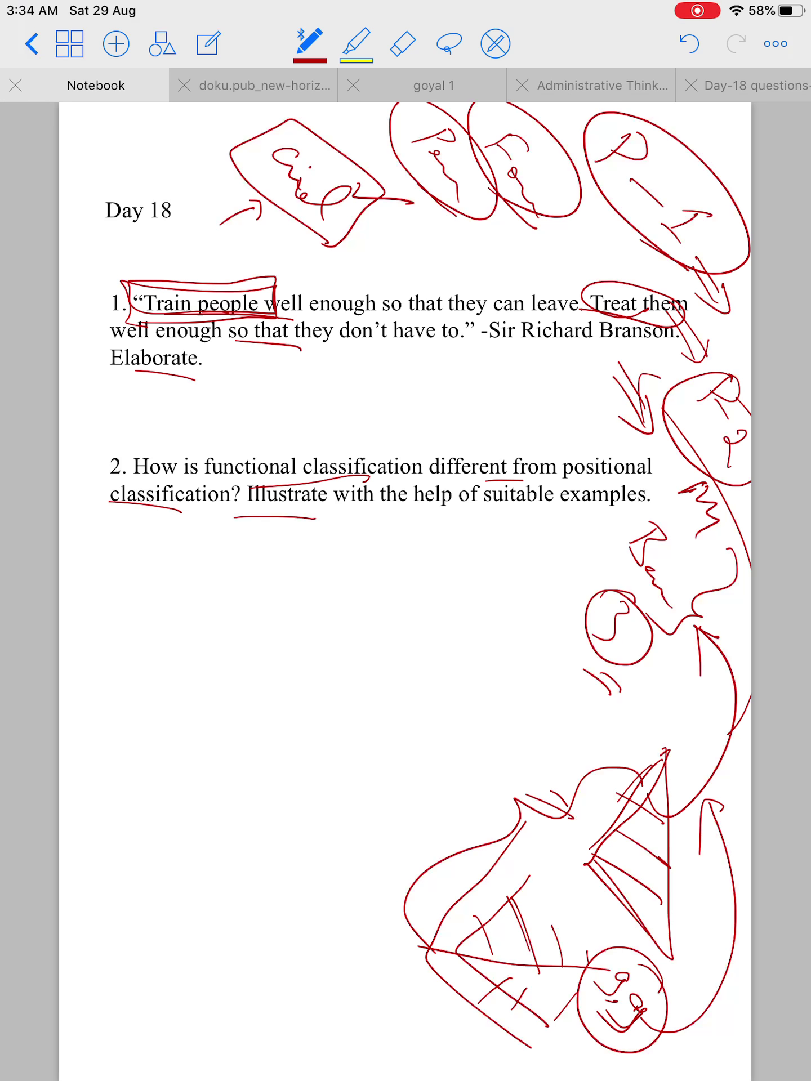
pyautogui.moveTo(157, 608); pyautogui.dragTo(132, 750)
pyautogui.moveTo(235, 645); pyautogui.dragTo(220, 812)
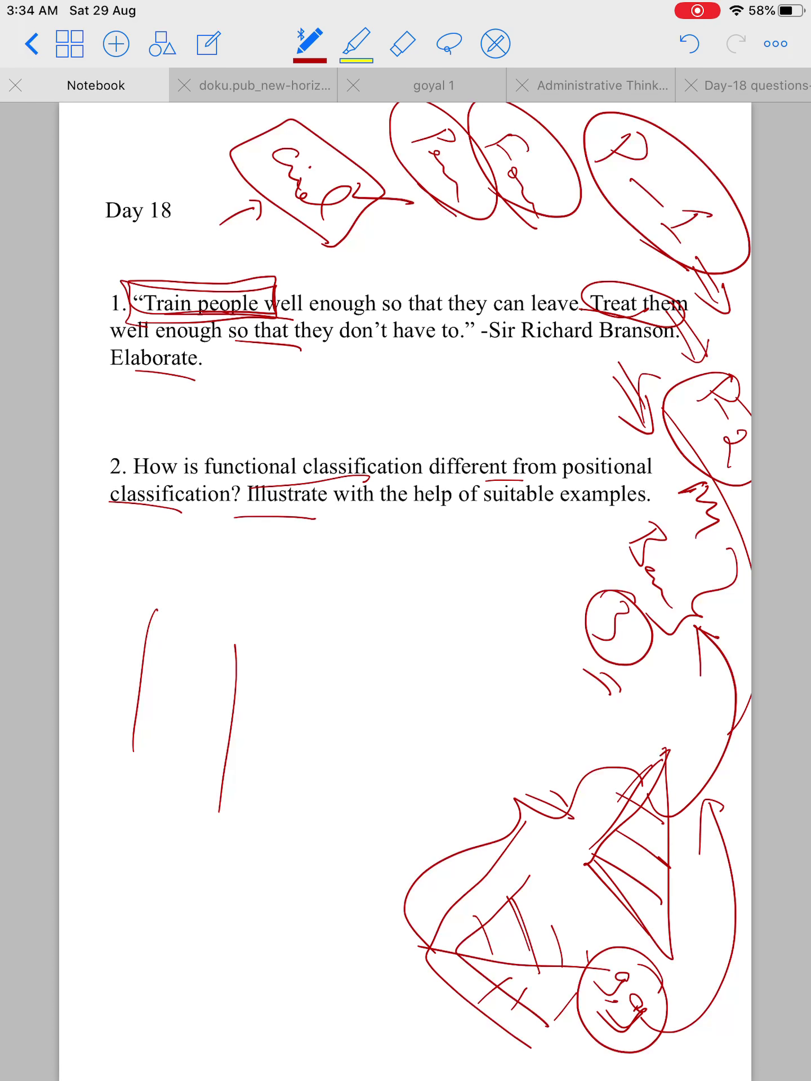
# - Label both vertical lines, cross the left line, and write notes beside the left label
pyautogui.moveTo(149, 540)
pyautogui.mouseDown()
pyautogui.moveTo(118, 555)
pyautogui.moveTo(179, 596)
pyautogui.moveTo(199, 582)
pyautogui.mouseUp()
pyautogui.moveTo(283, 636)
pyautogui.mouseDown()
pyautogui.moveTo(285, 642)
pyautogui.moveTo(257, 646)
pyautogui.moveTo(328, 657)
pyautogui.mouseUp()
pyautogui.moveTo(315, 643)
pyautogui.mouseDown()
pyautogui.moveTo(296, 675)
pyautogui.moveTo(331, 695)
pyautogui.moveTo(364, 736)
pyautogui.mouseUp()
pyautogui.click(377, 752)
pyautogui.moveTo(125, 622); pyautogui.dragTo(171, 650)
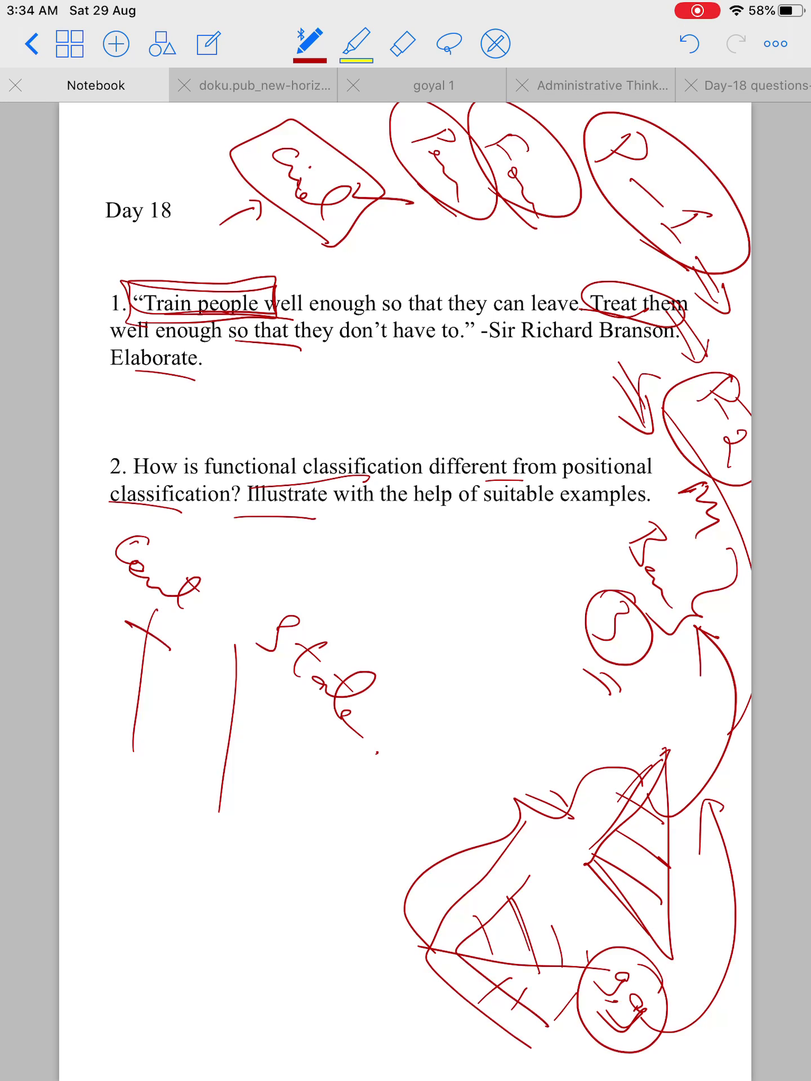
pyautogui.moveTo(78, 595)
pyautogui.mouseDown()
pyautogui.moveTo(105, 582)
pyautogui.moveTo(104, 601)
pyautogui.moveTo(131, 633)
pyautogui.mouseUp()
pyautogui.moveTo(90, 630)
pyautogui.mouseDown()
pyautogui.moveTo(76, 651)
pyautogui.moveTo(90, 666)
pyautogui.moveTo(127, 660)
pyautogui.mouseUp()
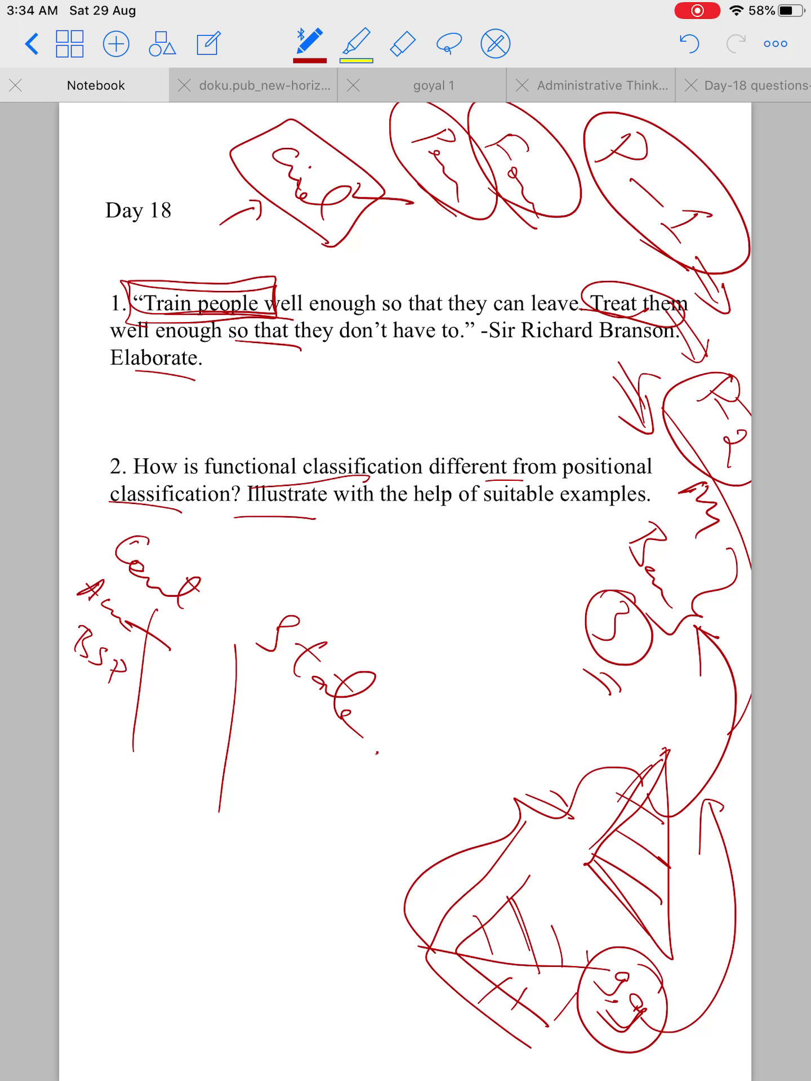
# - Write 'RSP' and more notes, circle the left and centre groups, and add a classification note
pyautogui.moveTo(218, 664)
pyautogui.mouseDown()
pyautogui.moveTo(256, 686)
pyautogui.moveTo(313, 752)
pyautogui.moveTo(331, 752)
pyautogui.moveTo(330, 781)
pyautogui.mouseUp()
pyautogui.moveTo(369, 779)
pyautogui.mouseDown()
pyautogui.moveTo(338, 815)
pyautogui.moveTo(376, 781)
pyautogui.mouseUp()
pyautogui.moveTo(118, 689); pyautogui.dragTo(127, 681)
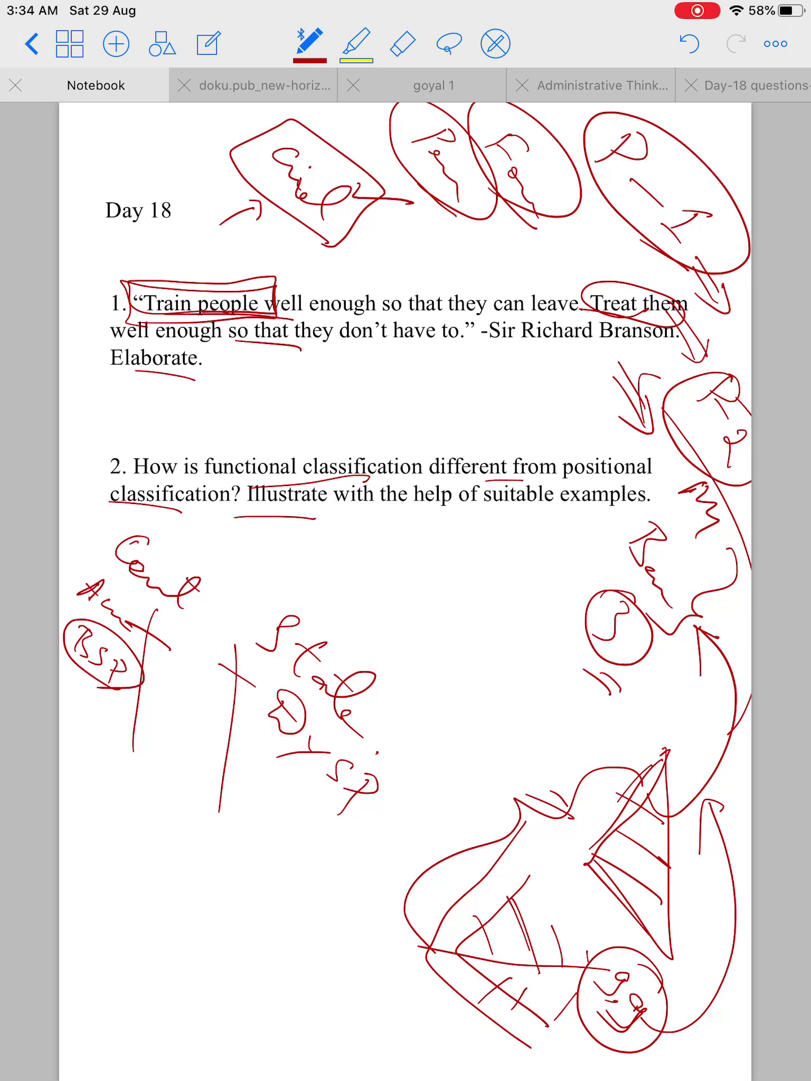
pyautogui.moveTo(241, 706); pyautogui.dragTo(232, 689)
pyautogui.moveTo(278, 791); pyautogui.dragTo(360, 811)
pyautogui.moveTo(180, 816); pyautogui.dragTo(157, 845)
pyautogui.moveTo(167, 849)
pyautogui.mouseDown()
pyautogui.moveTo(218, 837)
pyautogui.moveTo(218, 886)
pyautogui.moveTo(284, 925)
pyautogui.moveTo(274, 941)
pyautogui.moveTo(300, 964)
pyautogui.mouseUp()
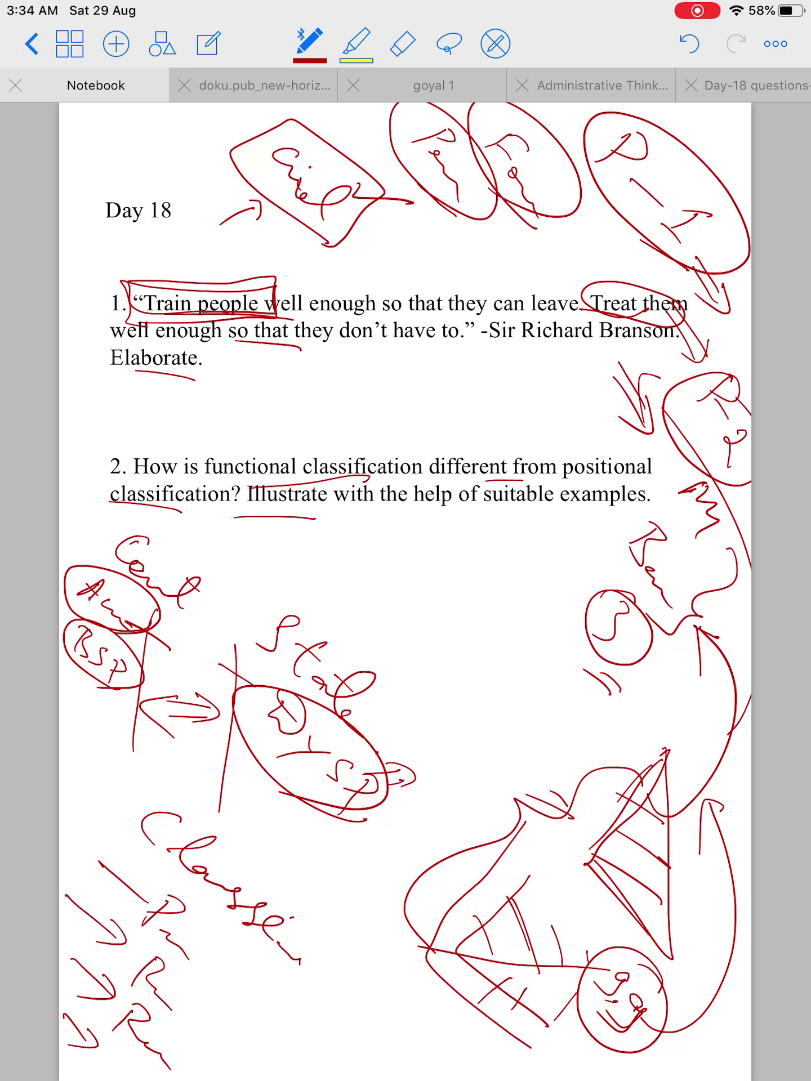
# - Arrow across the circled notes, add nearby strokes, and draw two long diagonal lines and a curve
pyautogui.moveTo(170, 545)
pyautogui.mouseDown()
pyautogui.moveTo(95, 662)
pyautogui.moveTo(174, 571)
pyautogui.mouseUp()
pyautogui.moveTo(90, 579)
pyautogui.mouseDown()
pyautogui.moveTo(81, 541)
pyautogui.moveTo(101, 536)
pyautogui.moveTo(89, 524)
pyautogui.moveTo(84, 542)
pyautogui.moveTo(107, 551)
pyautogui.moveTo(136, 611)
pyautogui.mouseUp()
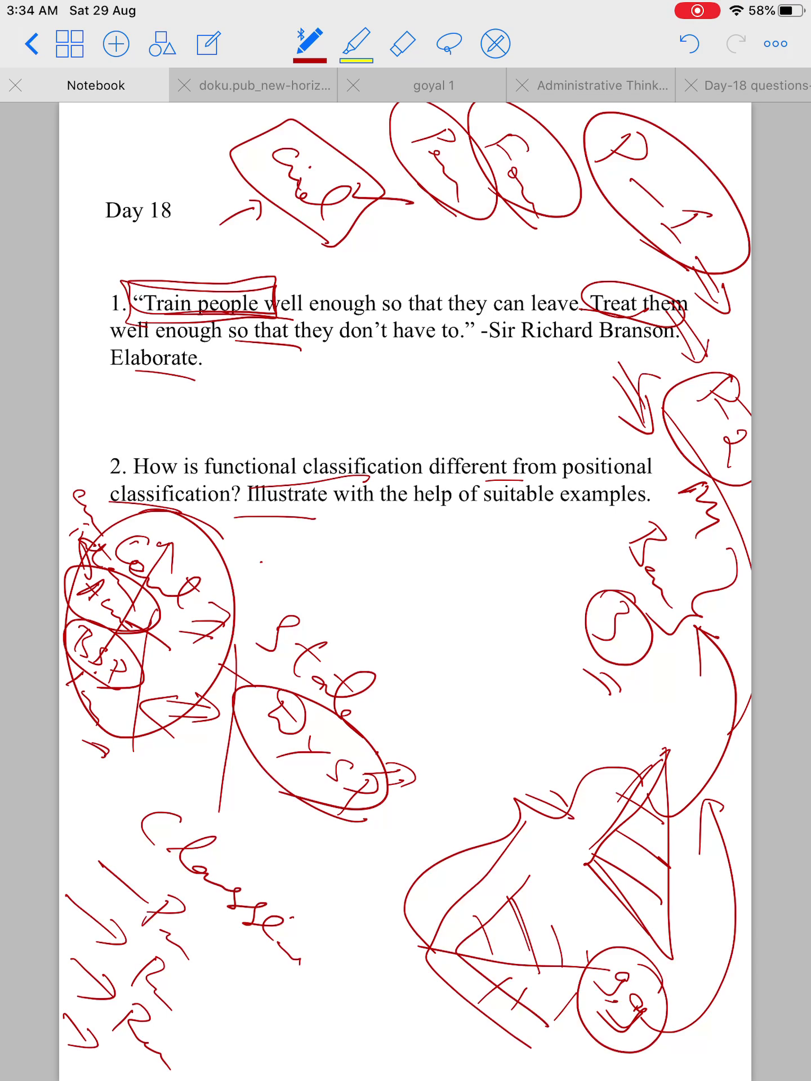
pyautogui.moveTo(71, 738); pyautogui.dragTo(107, 759)
pyautogui.moveTo(74, 761)
pyautogui.mouseDown()
pyautogui.moveTo(110, 778)
pyautogui.moveTo(131, 746)
pyautogui.moveTo(80, 801)
pyautogui.mouseUp()
pyautogui.moveTo(339, 553); pyautogui.dragTo(75, 845)
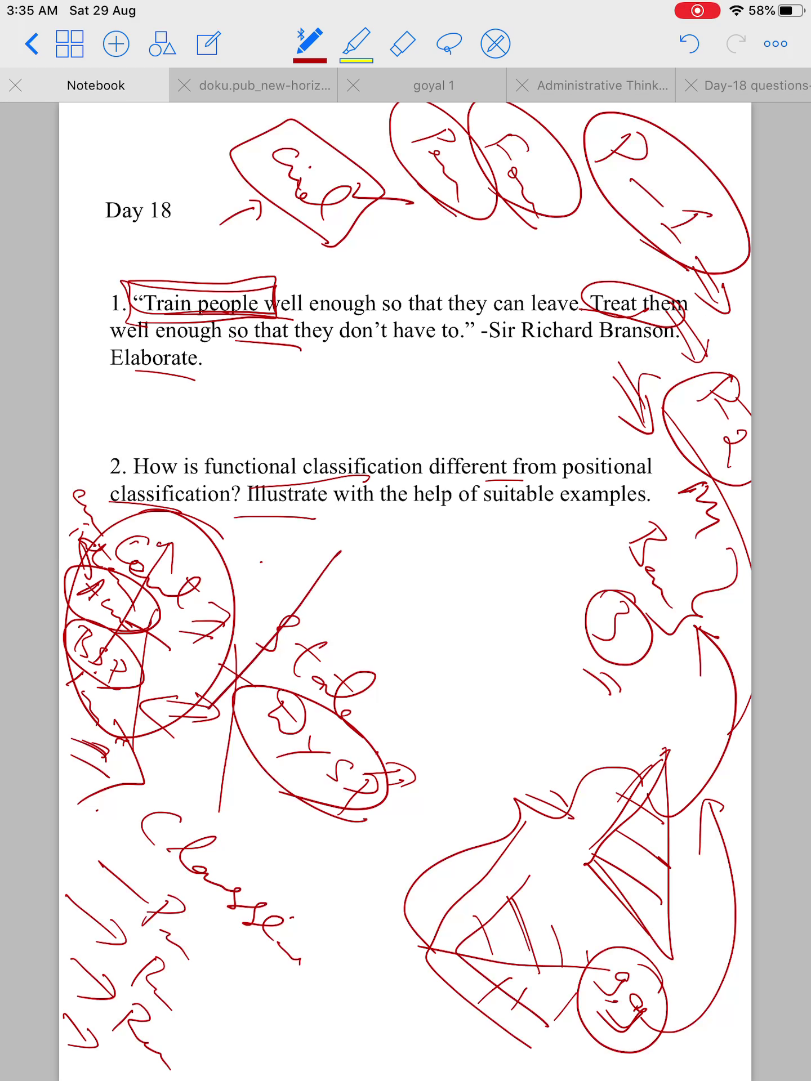
pyautogui.moveTo(334, 529); pyautogui.dragTo(90, 821)
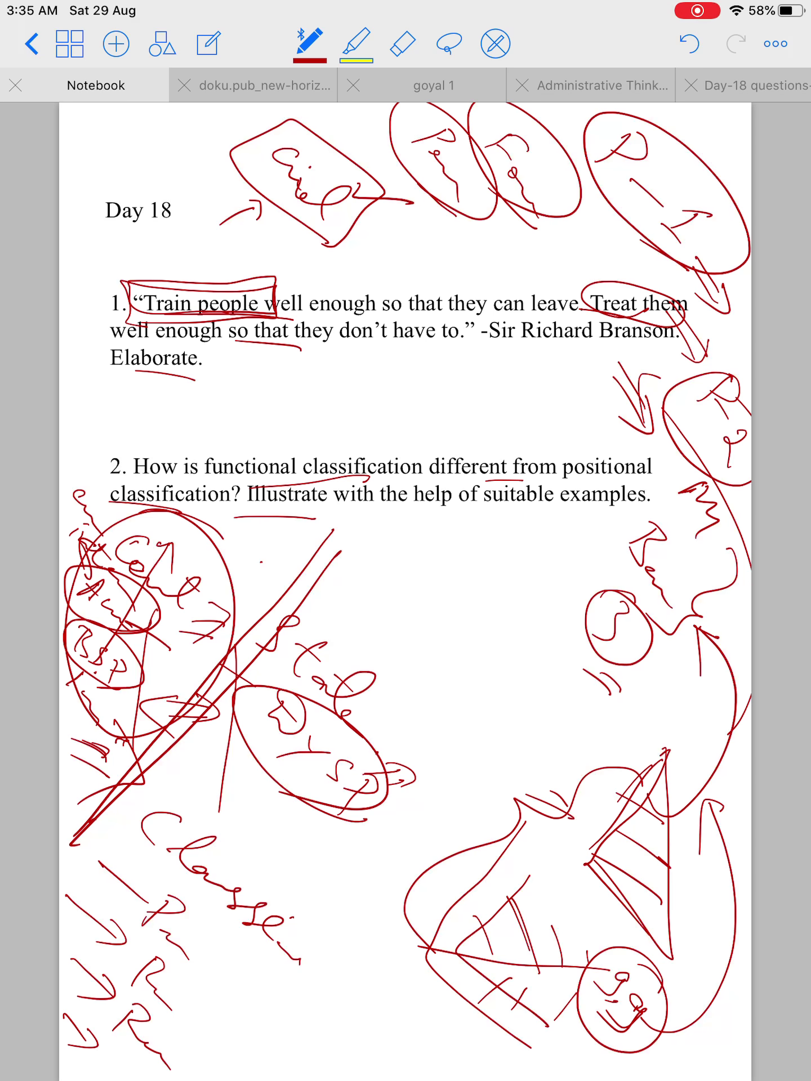
pyautogui.moveTo(204, 801)
pyautogui.mouseDown()
pyautogui.moveTo(161, 679)
pyautogui.moveTo(176, 676)
pyautogui.moveTo(171, 698)
pyautogui.mouseUp()
# - Circle 'functional classification', arrow the classification note, and loop below 'help of'
pyautogui.moveTo(295, 489)
pyautogui.mouseDown()
pyautogui.moveTo(333, 433)
pyautogui.moveTo(259, 484)
pyautogui.mouseUp()
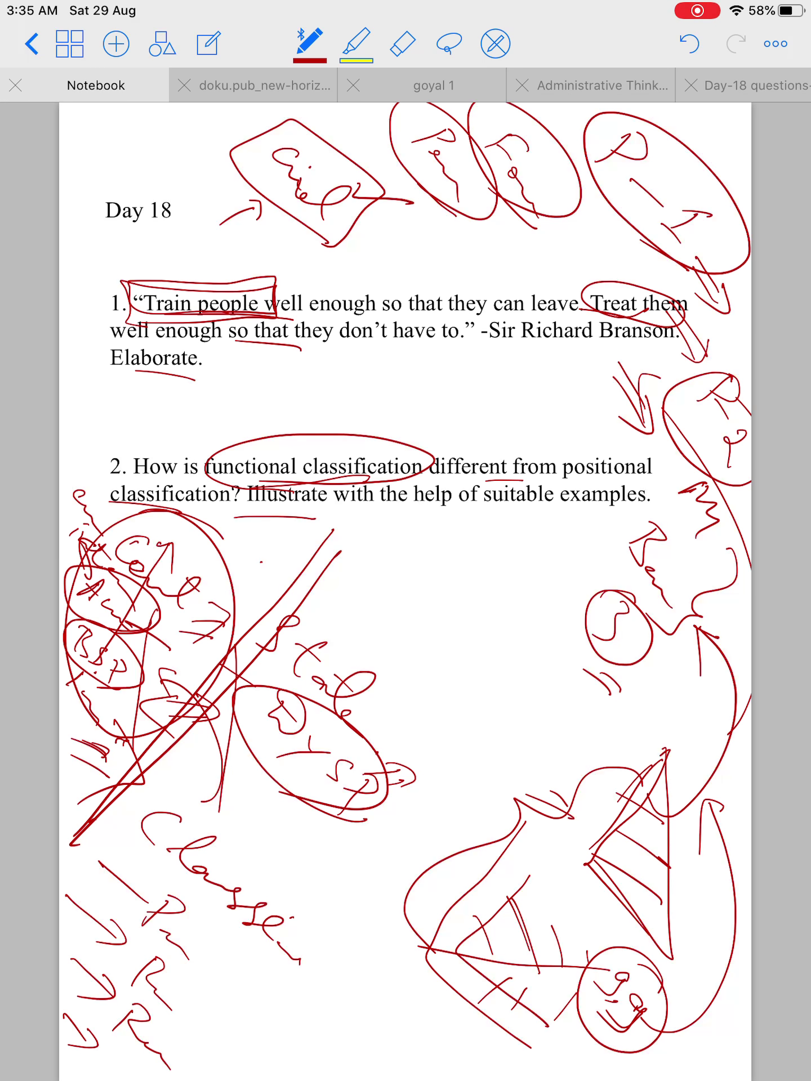
pyautogui.moveTo(330, 884)
pyautogui.mouseDown()
pyautogui.moveTo(360, 906)
pyautogui.moveTo(316, 914)
pyautogui.mouseUp()
pyautogui.moveTo(421, 540); pyautogui.dragTo(392, 549)
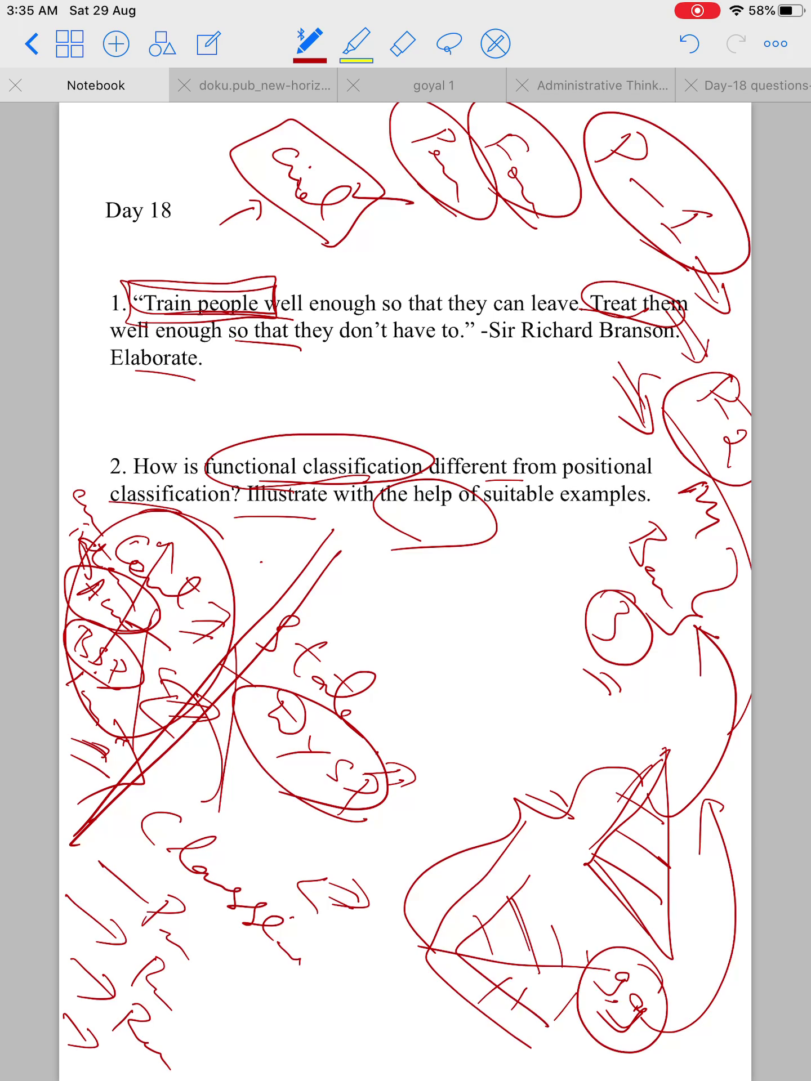
# - Write A-B-C-D at the page bottom, circle it, add a hooked arrow and an equals mark
pyautogui.moveTo(259, 968)
pyautogui.mouseDown()
pyautogui.moveTo(252, 1014)
pyautogui.moveTo(328, 994)
pyautogui.moveTo(302, 1033)
pyautogui.mouseUp()
pyautogui.moveTo(341, 1038)
pyautogui.mouseDown()
pyautogui.moveTo(352, 1032)
pyautogui.moveTo(339, 1036)
pyautogui.mouseUp()
pyautogui.moveTo(380, 1015)
pyautogui.mouseDown()
pyautogui.moveTo(380, 1031)
pyautogui.moveTo(364, 1047)
pyautogui.mouseUp()
pyautogui.moveTo(459, 1026)
pyautogui.mouseDown()
pyautogui.moveTo(427, 1061)
pyautogui.moveTo(486, 1074)
pyautogui.mouseUp()
pyautogui.moveTo(482, 1033); pyautogui.dragTo(473, 1078)
pyautogui.moveTo(336, 1071)
pyautogui.mouseDown()
pyautogui.moveTo(246, 1048)
pyautogui.moveTo(538, 1056)
pyautogui.moveTo(275, 1074)
pyautogui.mouseUp()
pyautogui.moveTo(238, 1039); pyautogui.dragTo(243, 1047)
pyautogui.moveTo(192, 1041); pyautogui.dragTo(232, 1055)
pyautogui.moveTo(208, 1035); pyautogui.dragTo(232, 1039)
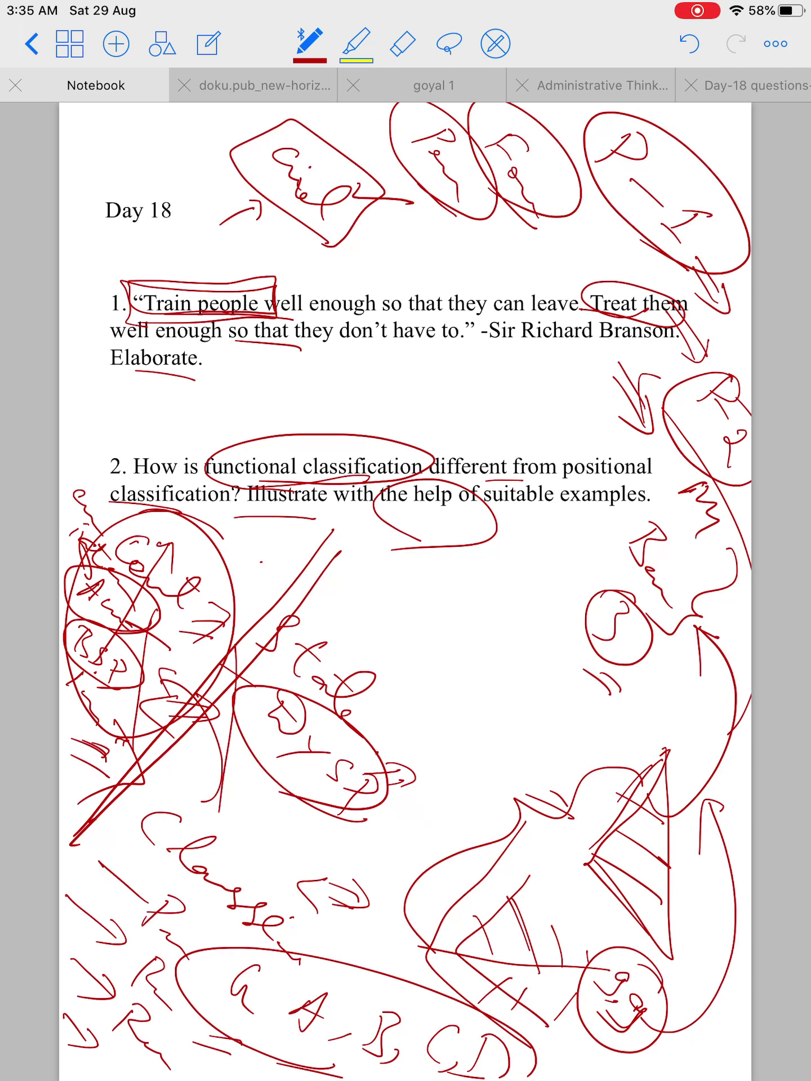
pyautogui.moveTo(298, 986)
pyautogui.mouseDown()
pyautogui.moveTo(314, 849)
pyautogui.moveTo(255, 807)
pyautogui.moveTo(274, 854)
pyautogui.mouseUp()
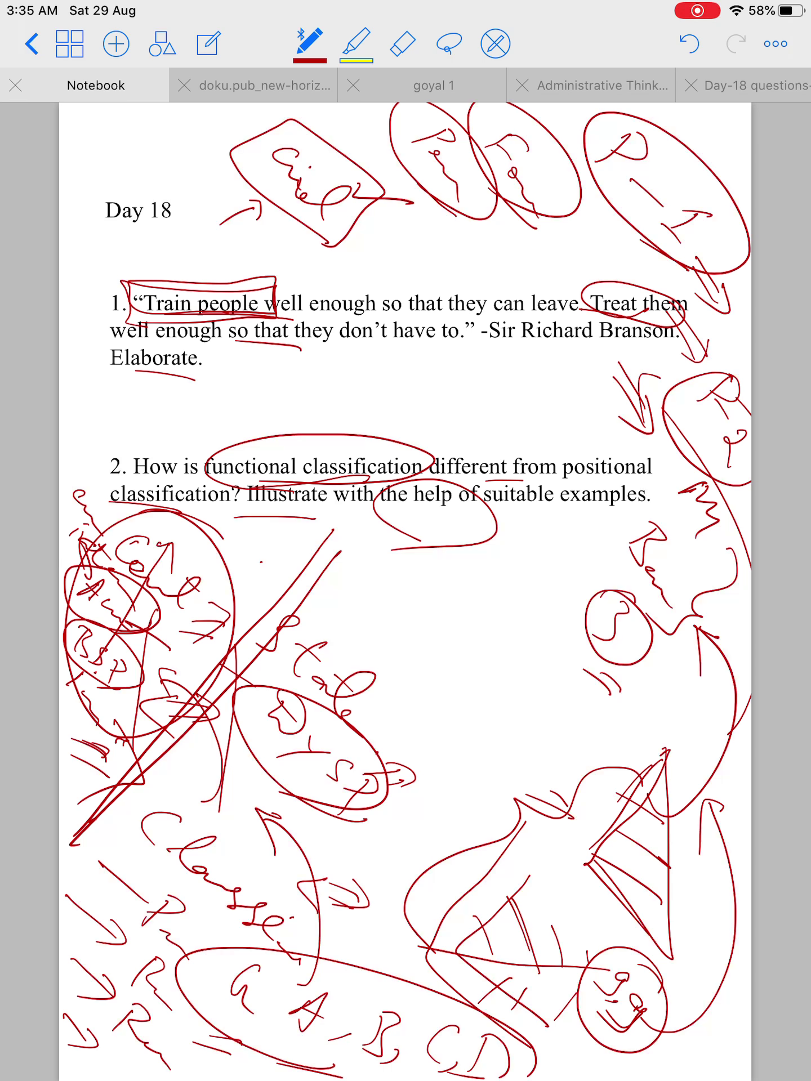
pyautogui.moveTo(524, 642)
pyautogui.mouseDown()
pyautogui.moveTo(476, 632)
pyautogui.moveTo(518, 669)
pyautogui.mouseUp()
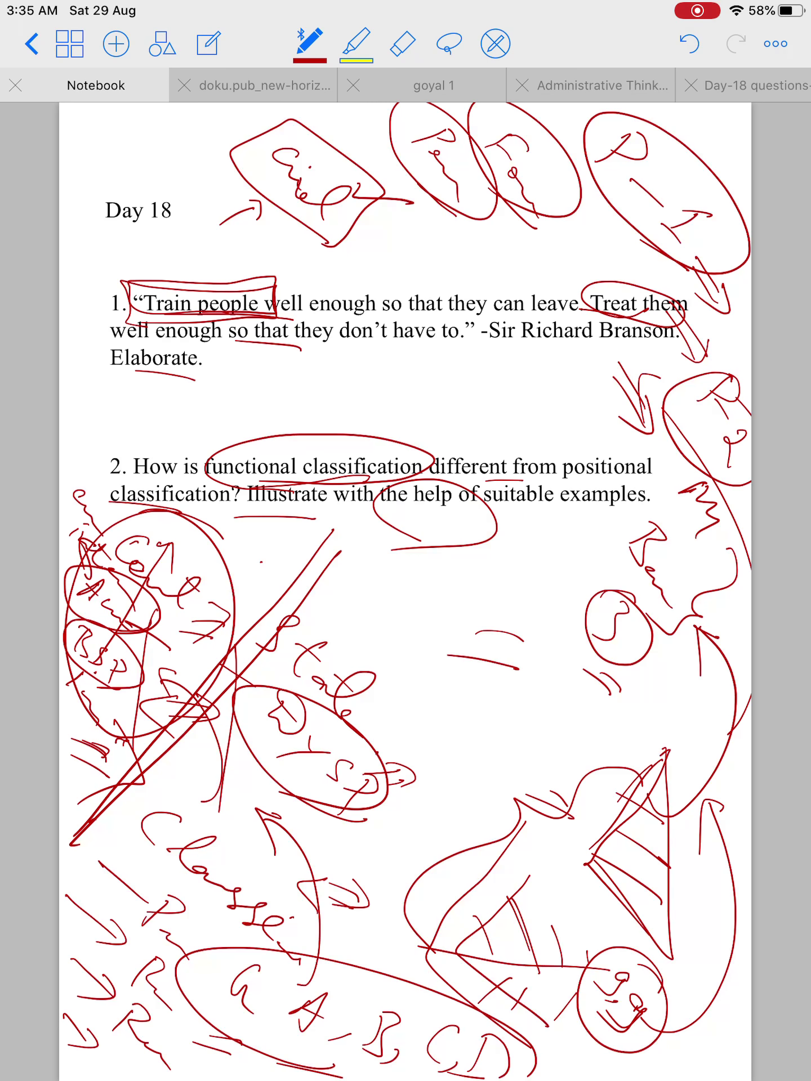
pyautogui.hscroll(5, 405, 592)
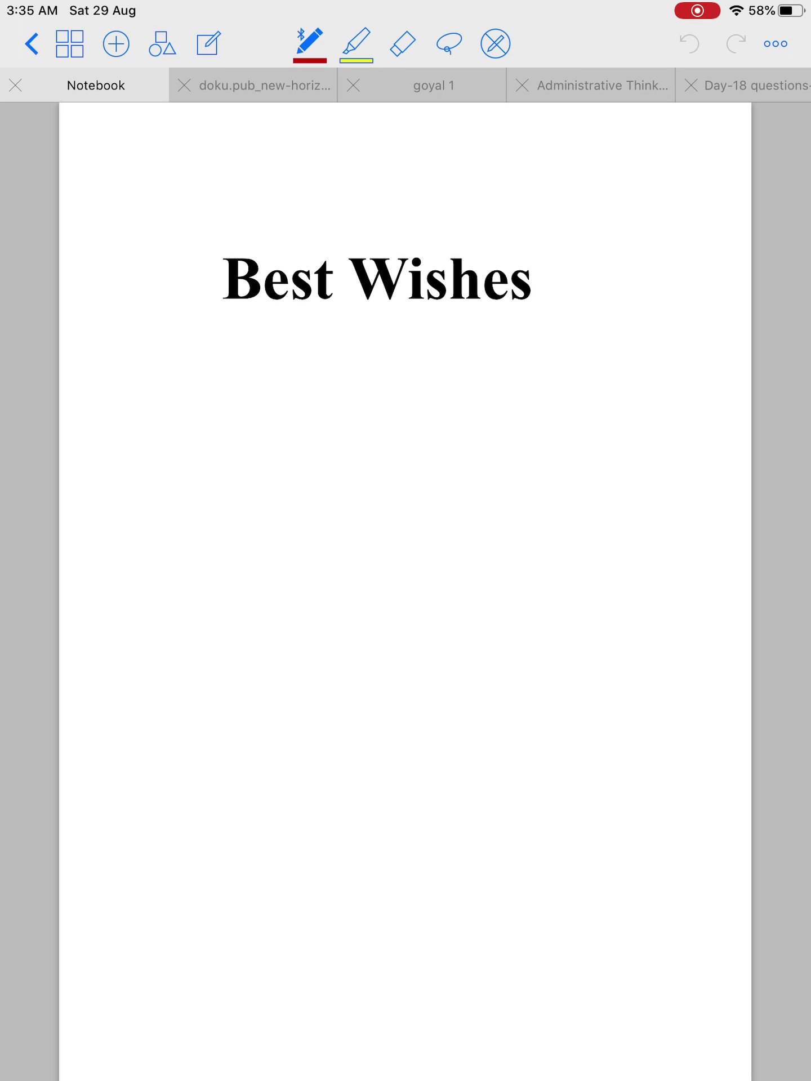
# - Write a diagonal handwritten note with small marks below 'Best Wishes'
pyautogui.moveTo(190, 386)
pyautogui.mouseDown()
pyautogui.moveTo(289, 413)
pyautogui.moveTo(247, 426)
pyautogui.mouseUp()
pyautogui.moveTo(341, 407)
pyautogui.mouseDown()
pyautogui.moveTo(331, 453)
pyautogui.moveTo(399, 516)
pyautogui.moveTo(406, 546)
pyautogui.moveTo(505, 633)
pyautogui.mouseUp()
pyautogui.click(418, 528)
pyautogui.click(551, 650)
pyautogui.moveTo(552, 651); pyautogui.dragTo(533, 694)
pyautogui.moveTo(549, 723)
pyautogui.mouseDown()
pyautogui.moveTo(584, 710)
pyautogui.moveTo(554, 762)
pyautogui.mouseUp()
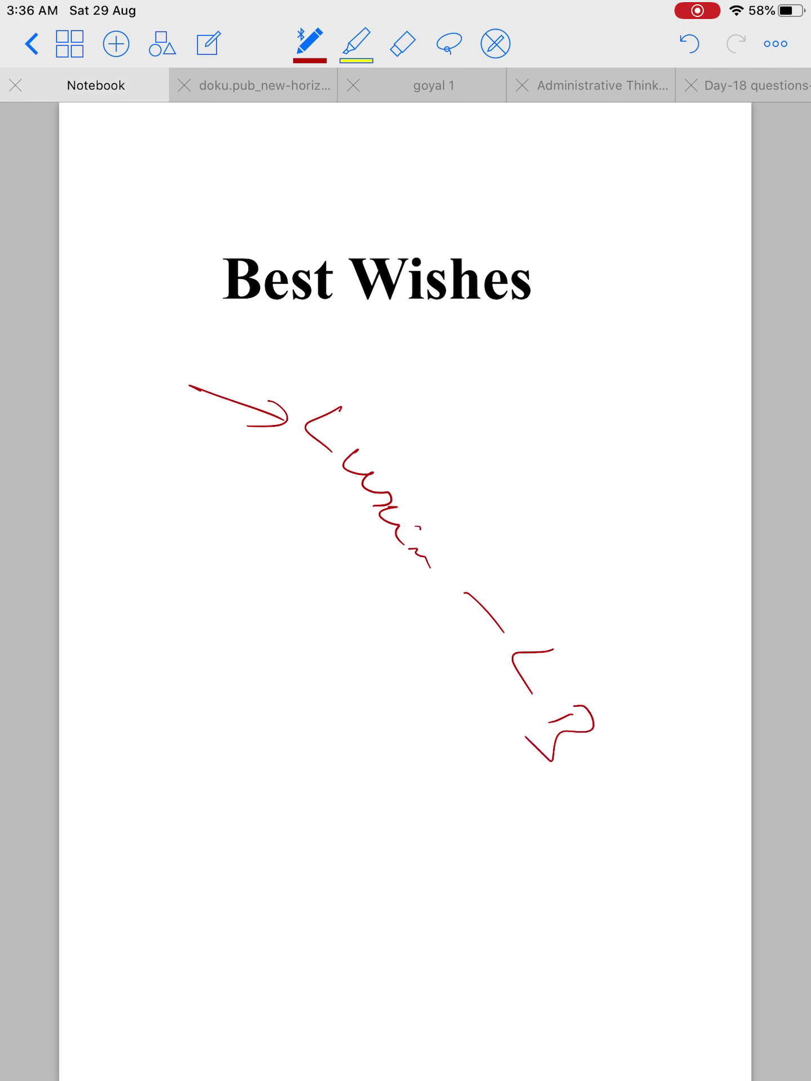
pyautogui.moveTo(607, 756); pyautogui.dragTo(559, 776)
pyautogui.moveTo(603, 828)
pyautogui.mouseDown()
pyautogui.moveTo(619, 862)
pyautogui.moveTo(653, 865)
pyautogui.mouseUp()
# - Extend the diagonal note, then draw a second arrow at left with a word beside it
pyautogui.moveTo(598, 795); pyautogui.dragTo(632, 782)
pyautogui.moveTo(618, 795); pyautogui.dragTo(647, 814)
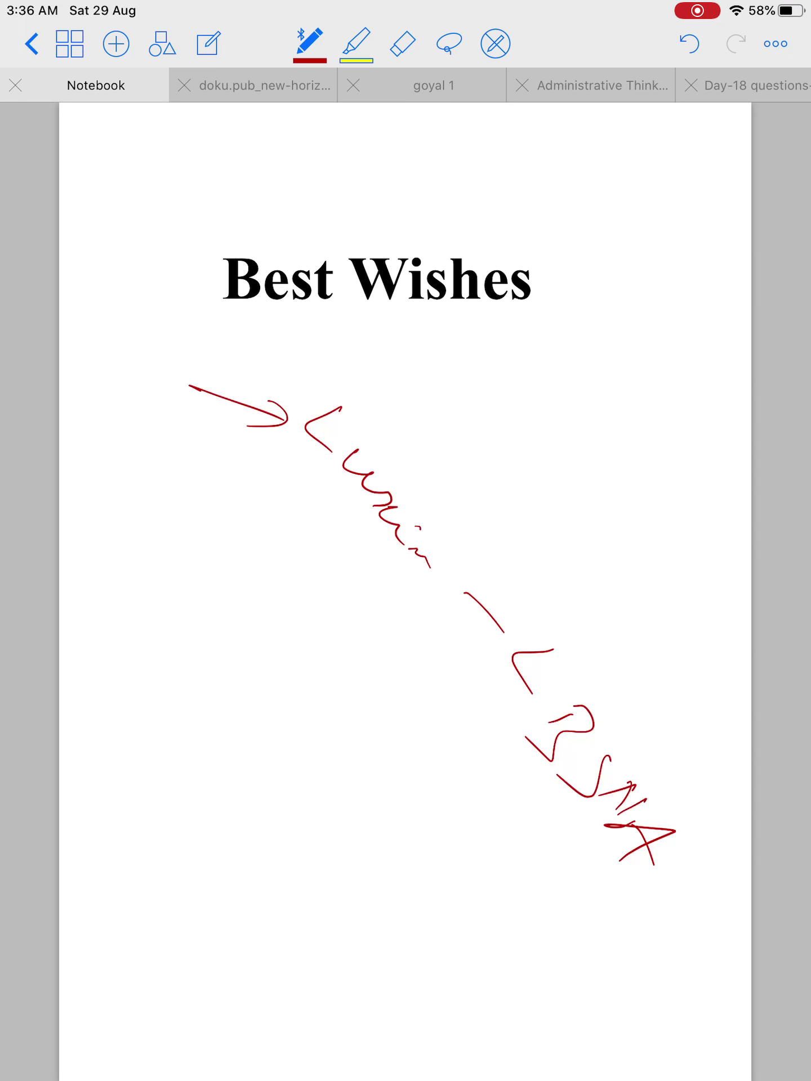
pyautogui.moveTo(646, 880)
pyautogui.mouseDown()
pyautogui.moveTo(676, 878)
pyautogui.moveTo(645, 907)
pyautogui.mouseUp()
pyautogui.moveTo(656, 870); pyautogui.dragTo(677, 909)
pyautogui.moveTo(610, 758); pyautogui.dragTo(627, 753)
pyautogui.moveTo(167, 423)
pyautogui.mouseDown()
pyautogui.moveTo(230, 489)
pyautogui.moveTo(199, 480)
pyautogui.mouseUp()
pyautogui.moveTo(273, 507)
pyautogui.mouseDown()
pyautogui.moveTo(227, 526)
pyautogui.moveTo(278, 516)
pyautogui.mouseUp()
pyautogui.moveTo(262, 537); pyautogui.dragTo(372, 688)
# - Retrace the arrowhead, add a small mark, and write another word further down
pyautogui.moveTo(377, 659); pyautogui.dragTo(371, 689)
pyautogui.moveTo(397, 747); pyautogui.dragTo(418, 728)
pyautogui.moveTo(389, 767)
pyautogui.mouseDown()
pyautogui.moveTo(431, 742)
pyautogui.moveTo(409, 786)
pyautogui.mouseUp()
pyautogui.moveTo(390, 771)
pyautogui.mouseDown()
pyautogui.moveTo(440, 811)
pyautogui.moveTo(451, 835)
pyautogui.mouseUp()
pyautogui.moveTo(414, 786); pyautogui.dragTo(465, 768)
pyautogui.moveTo(427, 789)
pyautogui.mouseDown()
pyautogui.moveTo(429, 810)
pyautogui.moveTo(469, 871)
pyautogui.moveTo(526, 887)
pyautogui.moveTo(518, 920)
pyautogui.mouseUp()
# - Write a third handwritten line with an arrow and looped letters, plus finishing marks
pyautogui.moveTo(180, 584)
pyautogui.mouseDown()
pyautogui.moveTo(175, 639)
pyautogui.moveTo(227, 659)
pyautogui.moveTo(224, 716)
pyautogui.mouseUp()
pyautogui.moveTo(258, 746); pyautogui.dragTo(307, 816)
pyautogui.moveTo(312, 883)
pyautogui.mouseDown()
pyautogui.moveTo(341, 860)
pyautogui.moveTo(387, 908)
pyautogui.mouseUp()
pyautogui.moveTo(355, 916)
pyautogui.mouseDown()
pyautogui.moveTo(380, 942)
pyautogui.moveTo(390, 980)
pyautogui.moveTo(456, 997)
pyautogui.moveTo(423, 1014)
pyautogui.moveTo(423, 1027)
pyautogui.mouseUp()
pyautogui.moveTo(415, 950); pyautogui.dragTo(425, 958)
pyautogui.moveTo(331, 985); pyautogui.dragTo(392, 1024)
pyautogui.moveTo(472, 923)
pyautogui.mouseDown()
pyautogui.moveTo(503, 960)
pyautogui.moveTo(474, 927)
pyautogui.mouseUp()
pyautogui.moveTo(661, 907); pyautogui.dragTo(680, 934)
pyautogui.moveTo(616, 887); pyautogui.dragTo(675, 936)
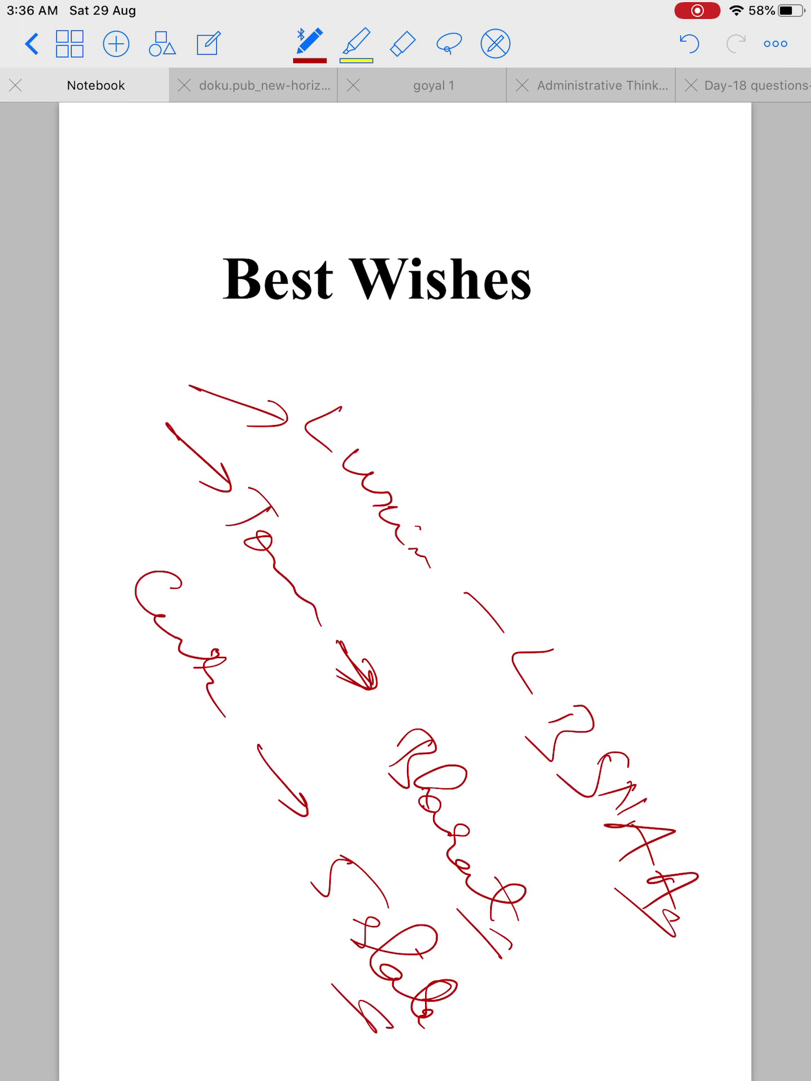
pyautogui.moveTo(335, 689)
pyautogui.mouseDown()
pyautogui.moveTo(364, 730)
pyautogui.moveTo(348, 725)
pyautogui.mouseUp()
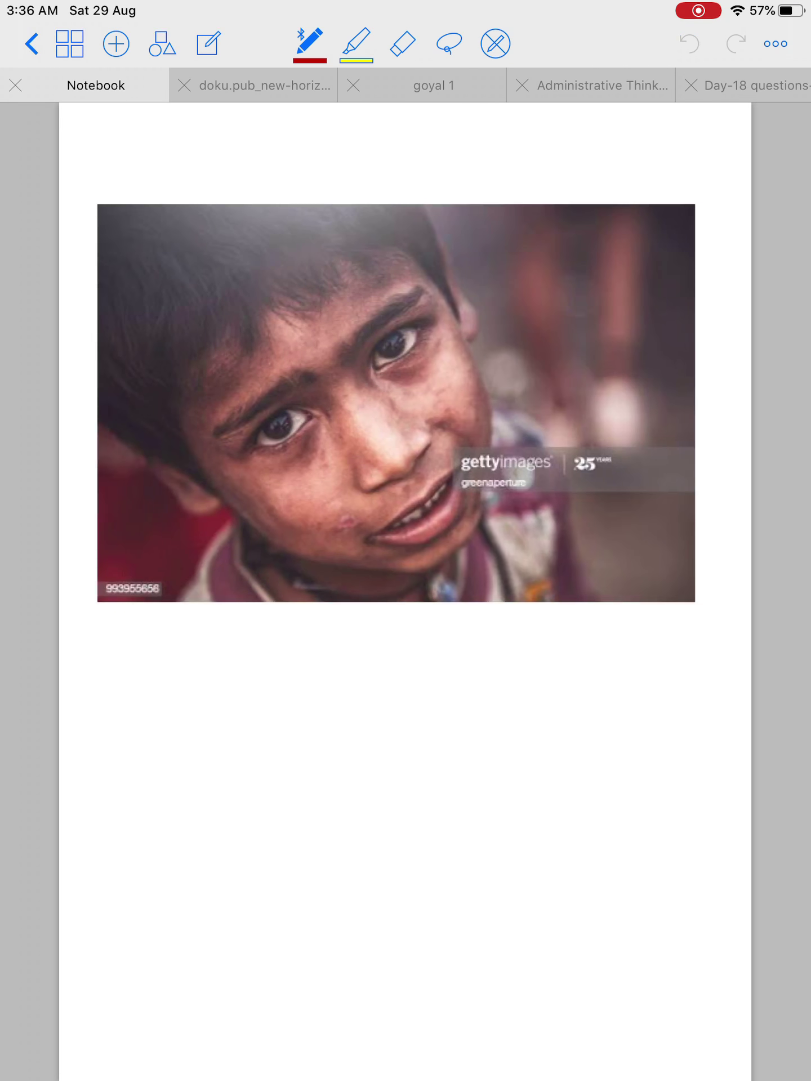
# - Draw an arrow below the boy's chin and write circled notes beneath it
pyautogui.moveTo(314, 594); pyautogui.dragTo(315, 617)
pyautogui.moveTo(278, 542); pyautogui.dragTo(312, 650)
pyautogui.moveTo(267, 612); pyautogui.dragTo(317, 657)
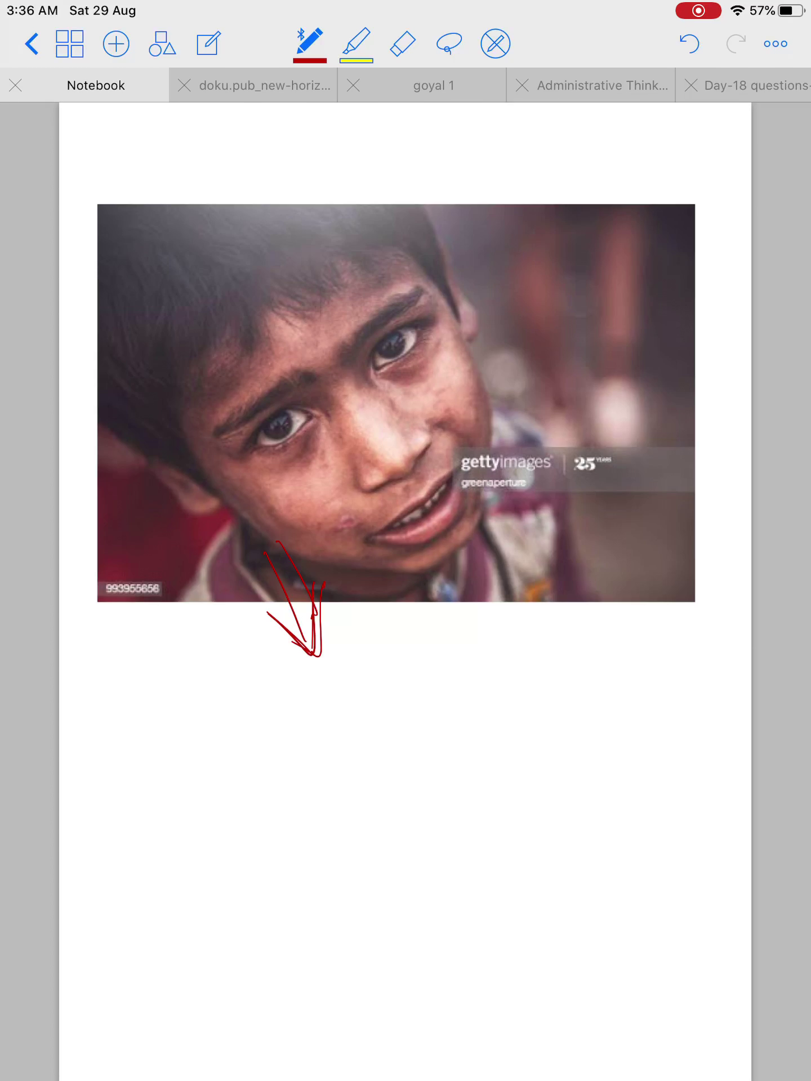
pyautogui.moveTo(303, 729)
pyautogui.mouseDown()
pyautogui.moveTo(369, 731)
pyautogui.moveTo(403, 783)
pyautogui.mouseUp()
pyautogui.moveTo(292, 774); pyautogui.dragTo(423, 818)
pyautogui.moveTo(271, 790); pyautogui.dragTo(294, 812)
pyautogui.moveTo(238, 784)
pyautogui.mouseDown()
pyautogui.moveTo(278, 814)
pyautogui.moveTo(253, 817)
pyautogui.mouseUp()
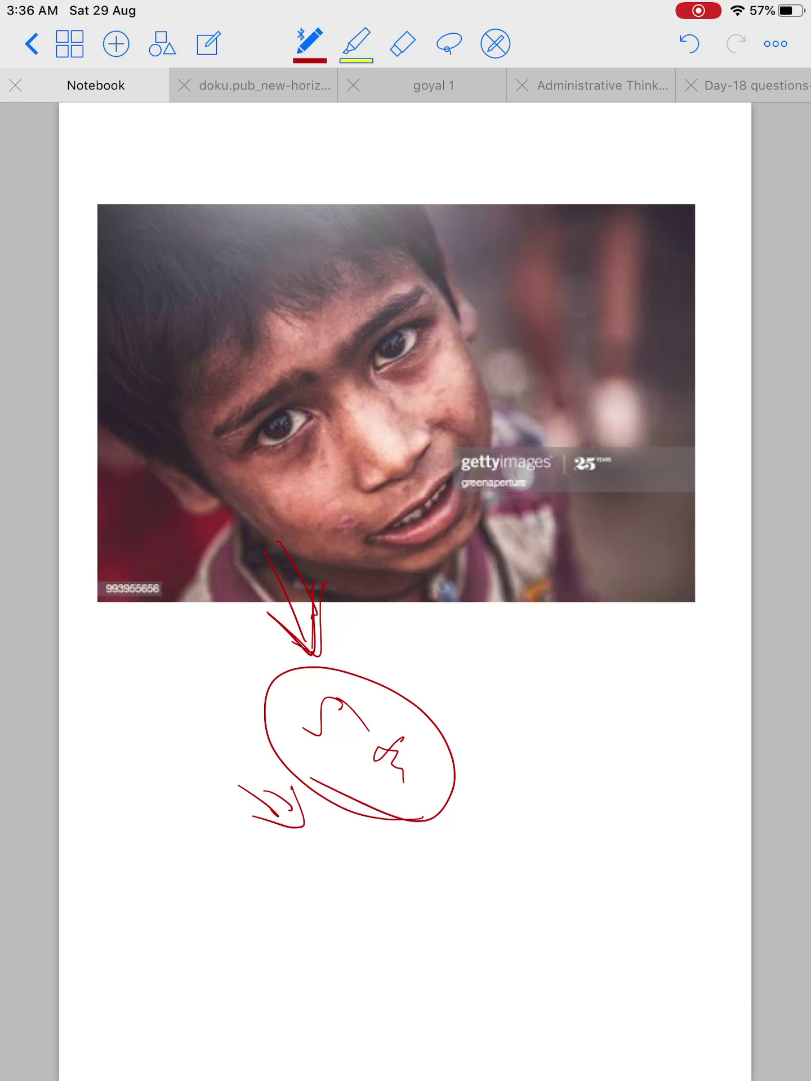
# - Write more notes below the circled ellipse under the boy's photo
pyautogui.moveTo(302, 861)
pyautogui.mouseDown()
pyautogui.moveTo(338, 858)
pyautogui.moveTo(340, 896)
pyautogui.moveTo(359, 908)
pyautogui.moveTo(372, 934)
pyautogui.mouseUp()
pyautogui.moveTo(371, 933)
pyautogui.mouseDown()
pyautogui.moveTo(389, 968)
pyautogui.moveTo(370, 986)
pyautogui.mouseUp()
pyautogui.moveTo(338, 939); pyautogui.dragTo(301, 978)
# - On the crowd photo page, sketch a puzzle-piece outline and a loop with an arrow
pyautogui.moveTo(634, 592); pyautogui.dragTo(127, 591)
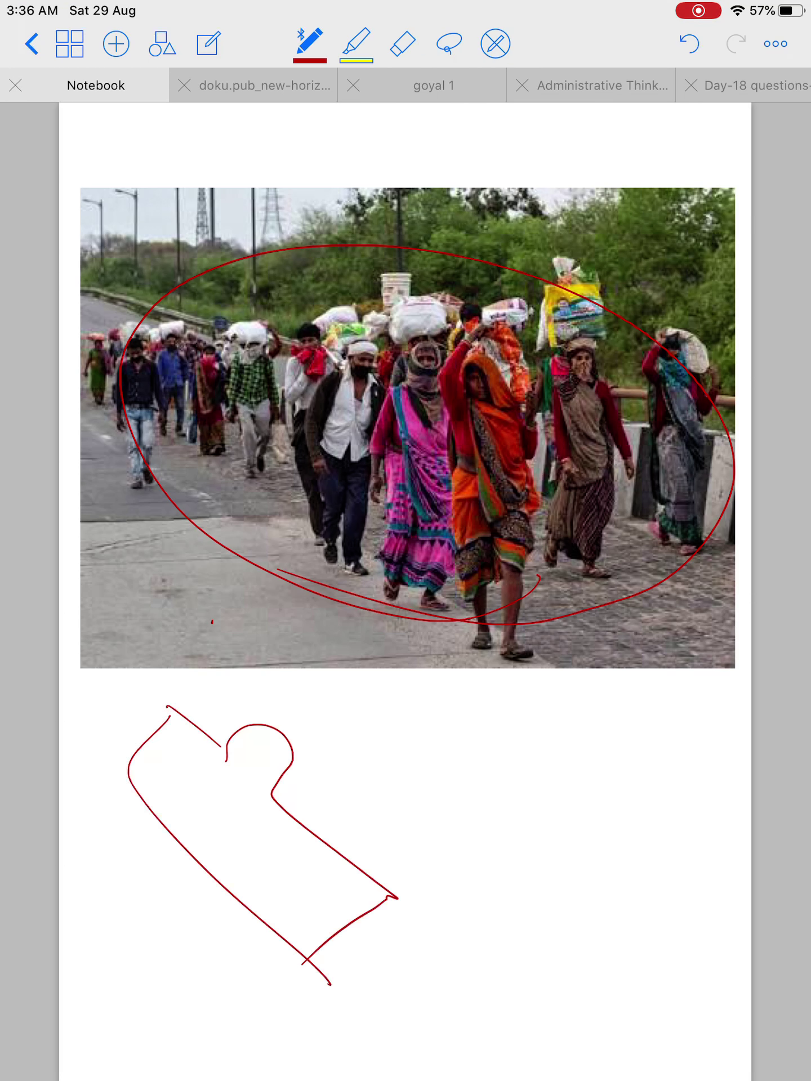
pyautogui.moveTo(163, 826); pyautogui.dragTo(196, 816)
pyautogui.moveTo(226, 899); pyautogui.dragTo(262, 898)
pyautogui.moveTo(384, 579)
pyautogui.mouseDown()
pyautogui.moveTo(474, 676)
pyautogui.moveTo(484, 709)
pyautogui.moveTo(401, 666)
pyautogui.mouseUp()
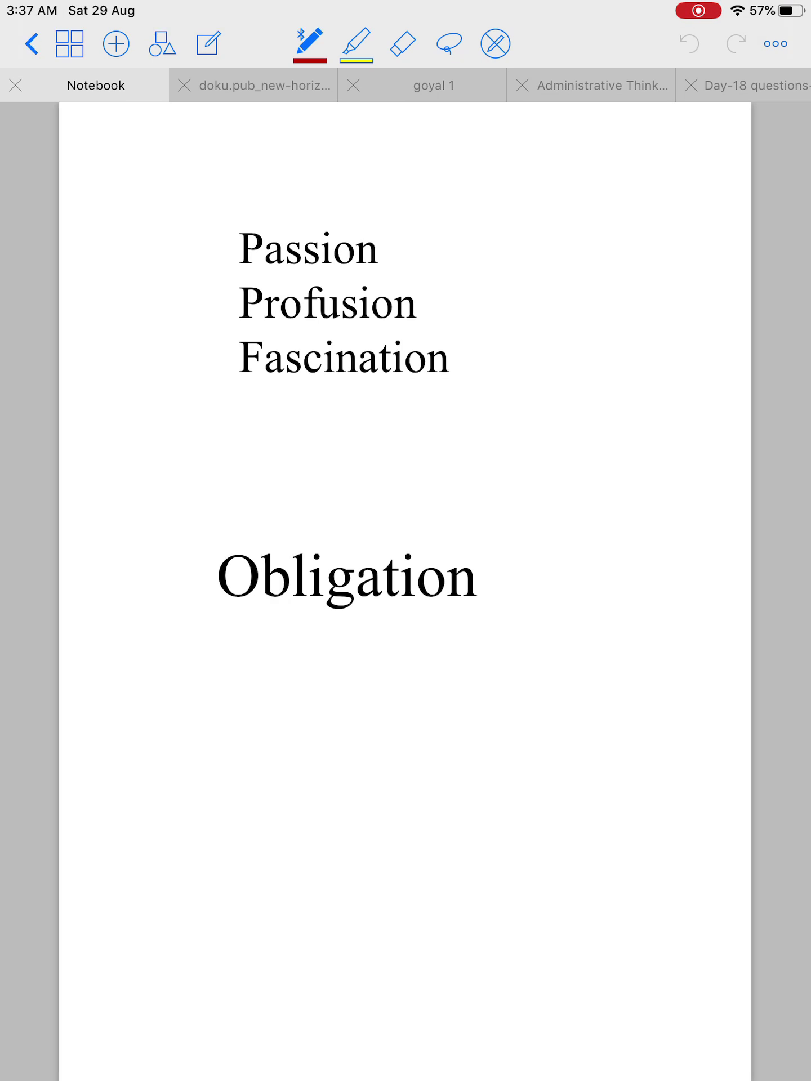
# - Underline Passion, Profusion and Fascination in red, with arrows from Passion and Profusion
pyautogui.moveTo(301, 280); pyautogui.dragTo(210, 269)
pyautogui.moveTo(282, 328); pyautogui.dragTo(240, 321)
pyautogui.moveTo(281, 397); pyautogui.dragTo(219, 380)
pyautogui.moveTo(387, 252)
pyautogui.mouseDown()
pyautogui.moveTo(461, 208)
pyautogui.moveTo(444, 241)
pyautogui.mouseUp()
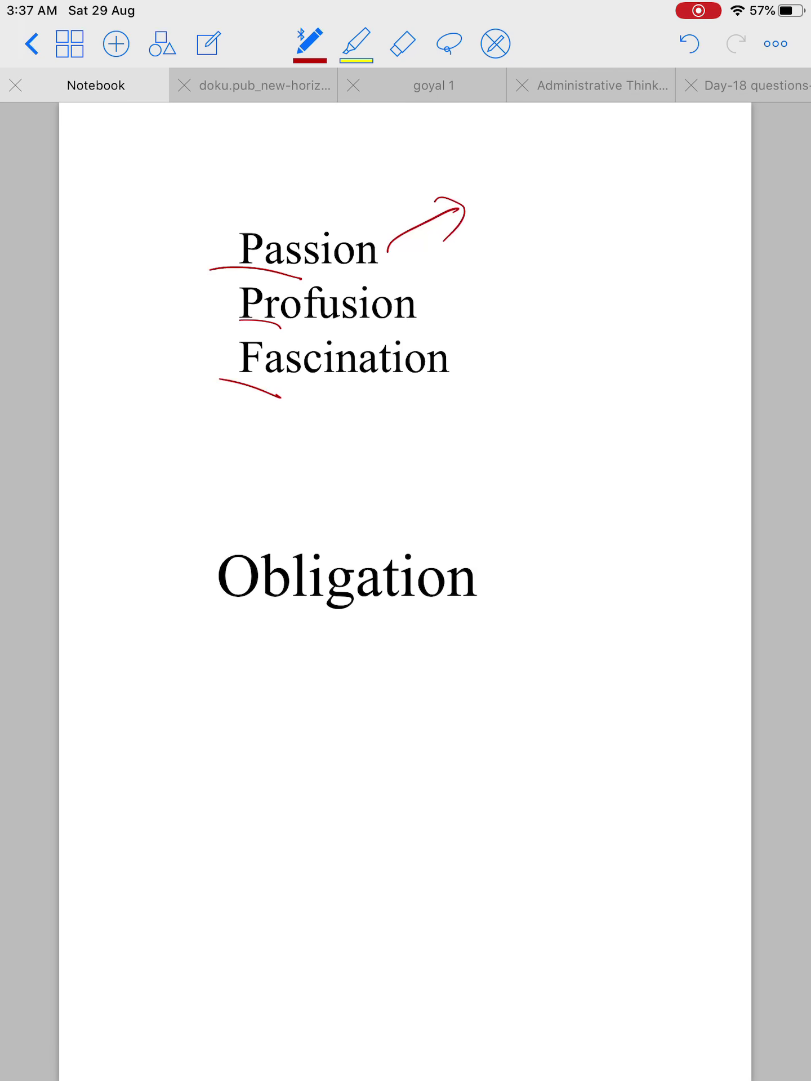
pyautogui.moveTo(523, 171); pyautogui.dragTo(521, 205)
pyautogui.moveTo(439, 298)
pyautogui.mouseDown()
pyautogui.moveTo(447, 313)
pyautogui.moveTo(451, 293)
pyautogui.moveTo(498, 300)
pyautogui.moveTo(482, 320)
pyautogui.mouseUp()
# - Handwrite letters beside Profusion and squiggles below Fascination, then circle them
pyautogui.moveTo(564, 315)
pyautogui.mouseDown()
pyautogui.moveTo(521, 338)
pyautogui.moveTo(558, 356)
pyautogui.mouseUp()
pyautogui.moveTo(572, 382)
pyautogui.mouseDown()
pyautogui.moveTo(608, 355)
pyautogui.moveTo(579, 383)
pyautogui.moveTo(595, 407)
pyautogui.moveTo(664, 420)
pyautogui.mouseUp()
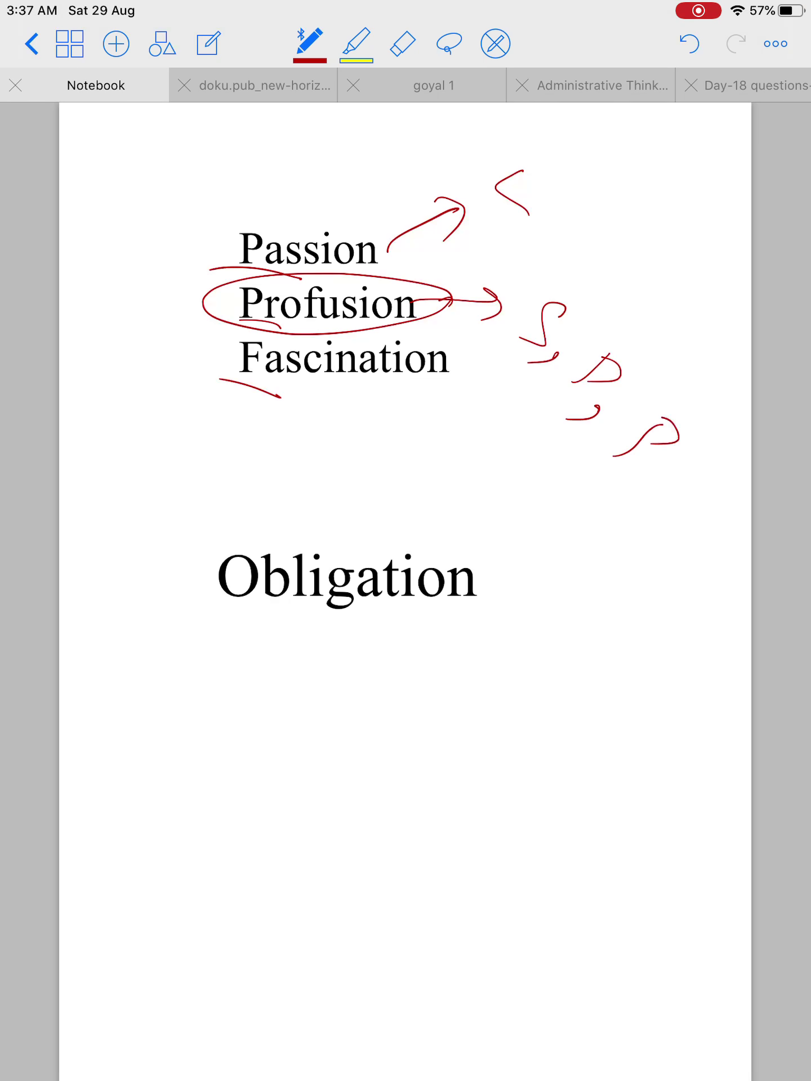
pyautogui.moveTo(617, 461); pyautogui.dragTo(665, 527)
pyautogui.moveTo(422, 402)
pyautogui.mouseDown()
pyautogui.moveTo(199, 328)
pyautogui.moveTo(541, 483)
pyautogui.moveTo(488, 476)
pyautogui.mouseUp()
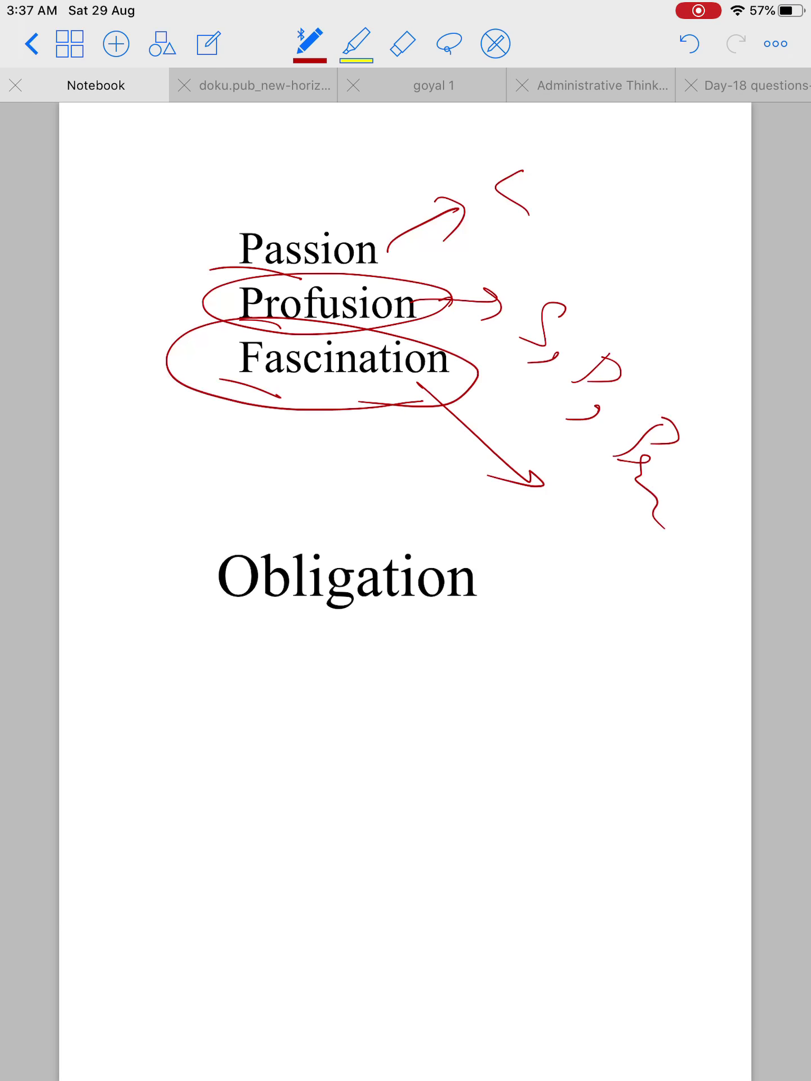
pyautogui.moveTo(590, 519); pyautogui.dragTo(527, 527)
pyautogui.moveTo(579, 549); pyautogui.dragTo(638, 628)
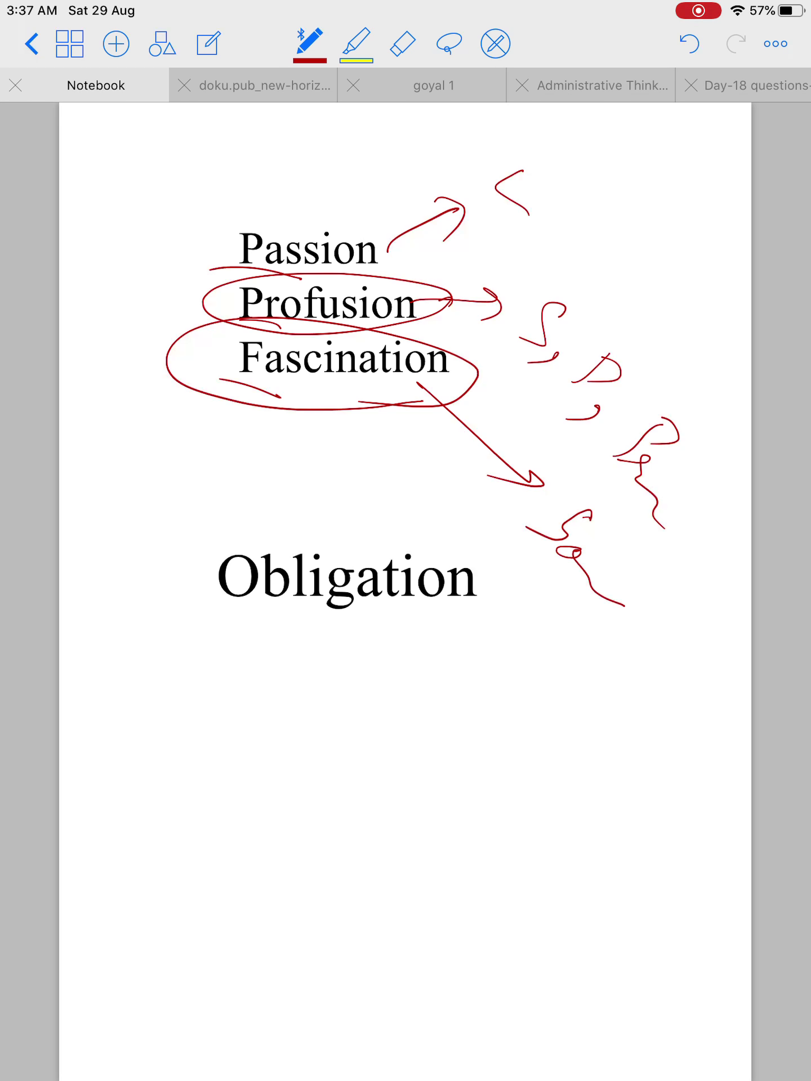
pyautogui.moveTo(526, 498)
pyautogui.mouseDown()
pyautogui.moveTo(686, 678)
pyautogui.moveTo(541, 488)
pyautogui.mouseUp()
pyautogui.moveTo(600, 649)
pyautogui.mouseDown()
pyautogui.moveTo(689, 679)
pyautogui.moveTo(572, 697)
pyautogui.mouseUp()
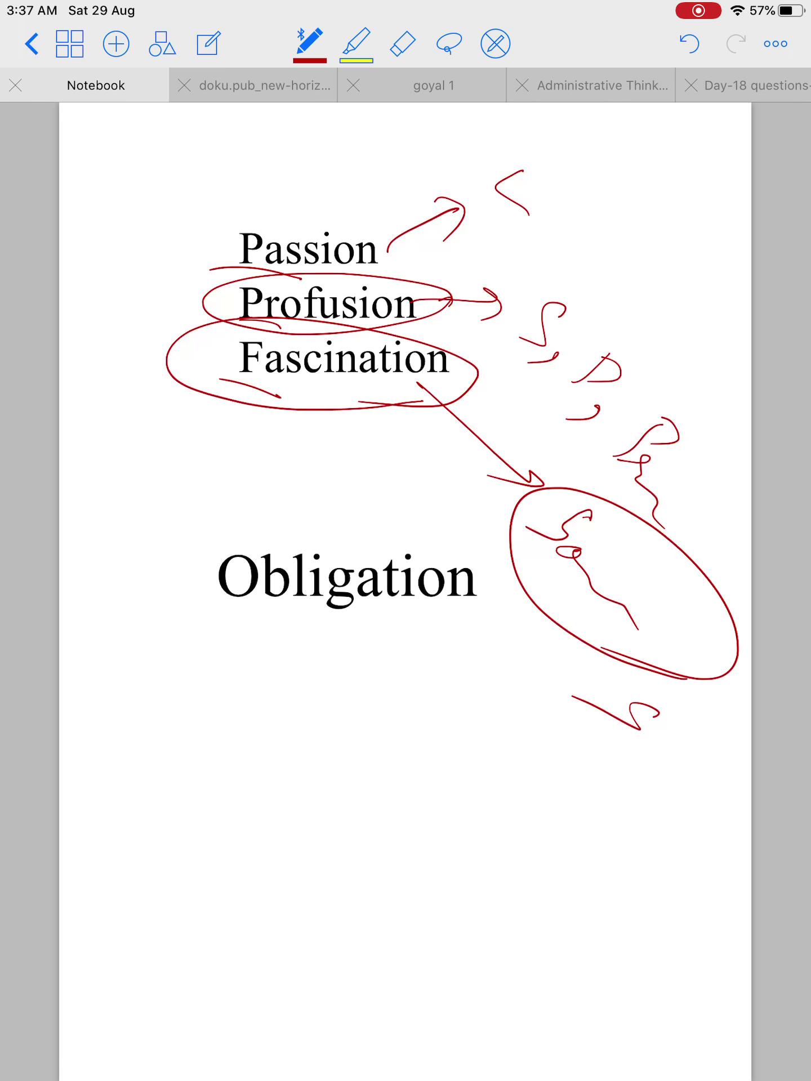
# - Add hooked strokes left of the three words and box Obligation with an arrow below
pyautogui.moveTo(228, 226); pyautogui.dragTo(171, 173)
pyautogui.moveTo(214, 311); pyautogui.dragTo(154, 228)
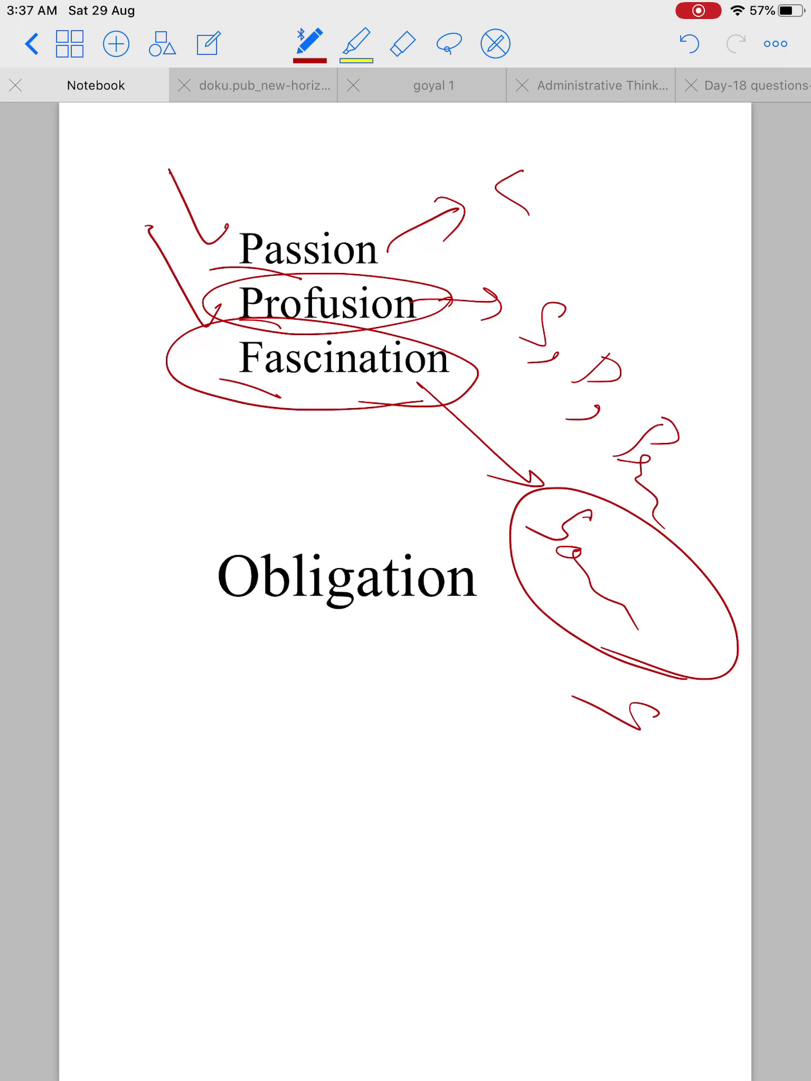
pyautogui.moveTo(194, 368)
pyautogui.mouseDown()
pyautogui.moveTo(152, 372)
pyautogui.moveTo(139, 330)
pyautogui.mouseUp()
pyautogui.moveTo(548, 673)
pyautogui.mouseDown()
pyautogui.moveTo(135, 553)
pyautogui.moveTo(511, 659)
pyautogui.moveTo(507, 674)
pyautogui.mouseUp()
pyautogui.moveTo(360, 633)
pyautogui.mouseDown()
pyautogui.moveTo(436, 713)
pyautogui.moveTo(420, 734)
pyautogui.mouseUp()
pyautogui.moveTo(357, 711); pyautogui.dragTo(433, 693)
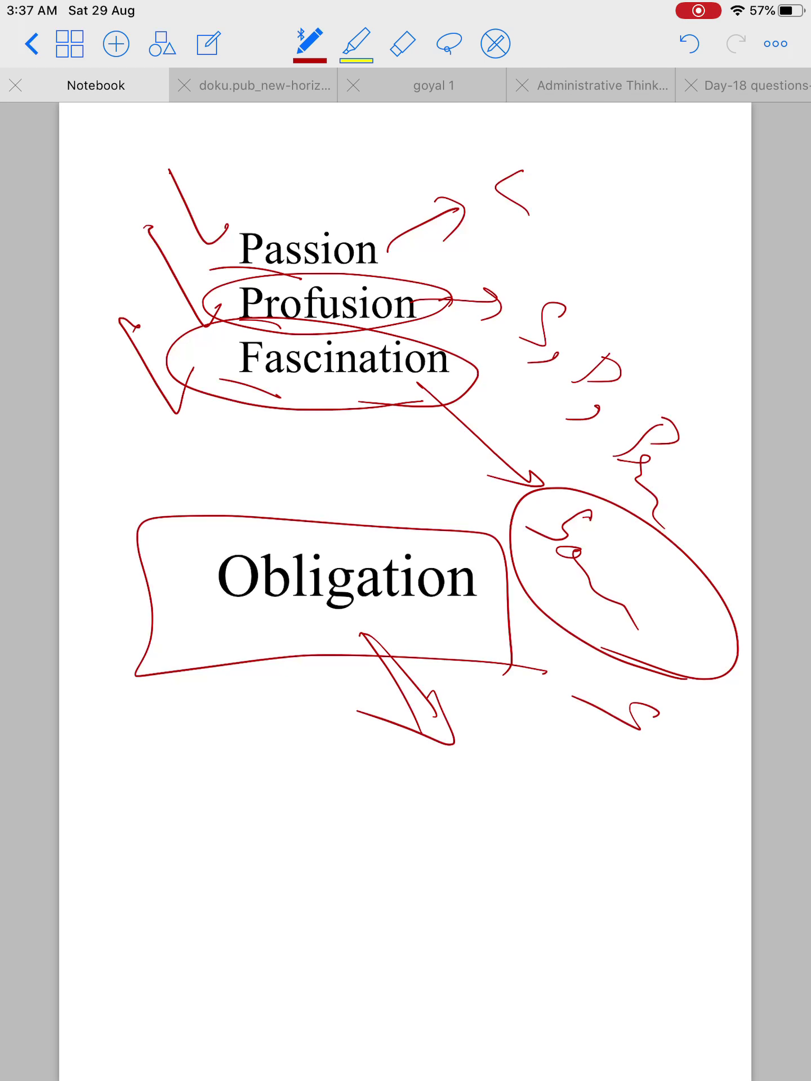
# - Write circled notes below the Obligation arrow, with a second arrow and another word
pyautogui.moveTo(515, 796)
pyautogui.mouseDown()
pyautogui.moveTo(455, 793)
pyautogui.moveTo(548, 901)
pyautogui.moveTo(465, 876)
pyautogui.mouseUp()
pyautogui.click(544, 852)
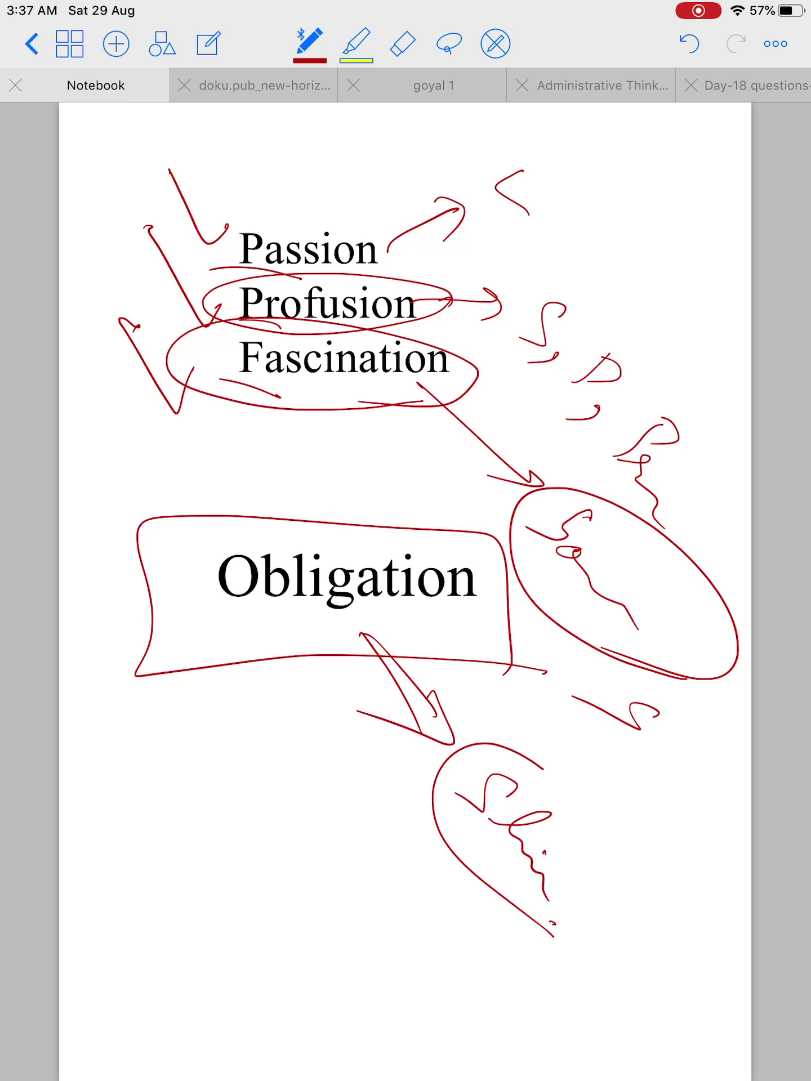
pyautogui.moveTo(277, 627)
pyautogui.mouseDown()
pyautogui.moveTo(317, 718)
pyautogui.moveTo(303, 722)
pyautogui.mouseUp()
pyautogui.moveTo(279, 711); pyautogui.dragTo(314, 733)
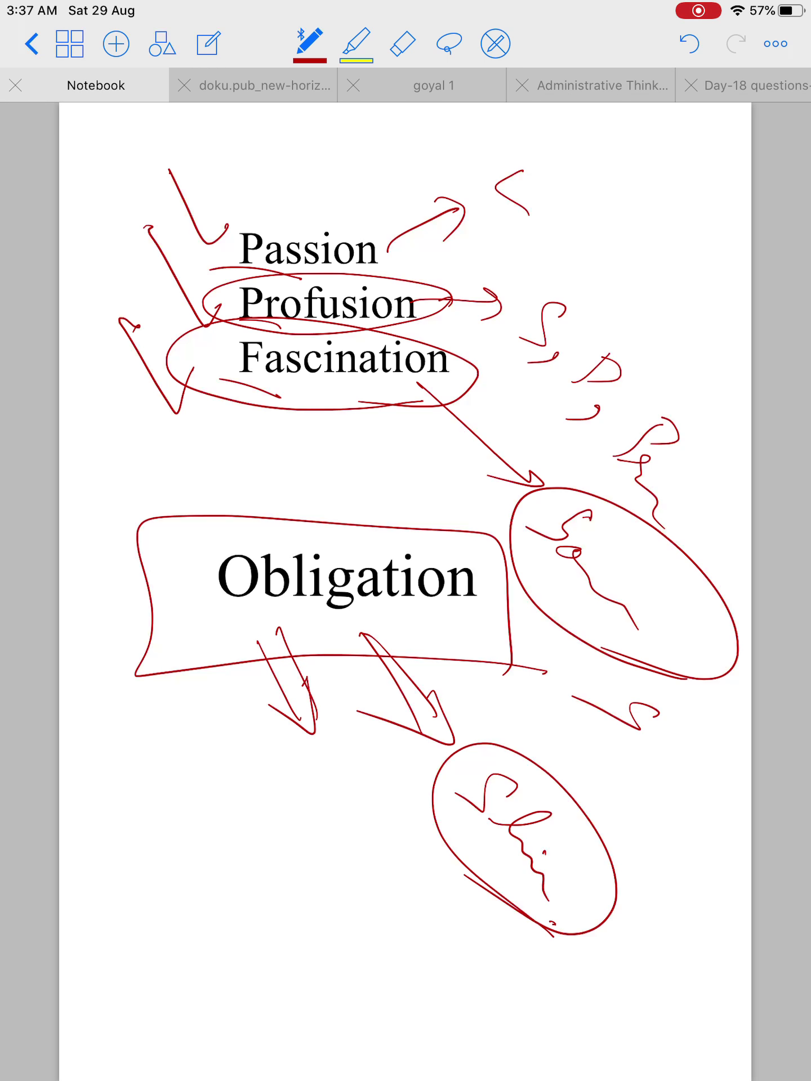
pyautogui.moveTo(280, 792)
pyautogui.mouseDown()
pyautogui.moveTo(337, 845)
pyautogui.moveTo(343, 875)
pyautogui.moveTo(406, 941)
pyautogui.mouseUp()
# - Extend the bottom handwriting with a third arrow, another word, lines and squiggles
pyautogui.moveTo(412, 956)
pyautogui.mouseDown()
pyautogui.moveTo(492, 1048)
pyautogui.moveTo(525, 996)
pyautogui.mouseUp()
pyautogui.moveTo(479, 1027); pyautogui.dragTo(516, 1002)
pyautogui.moveTo(497, 1005); pyautogui.dragTo(511, 1039)
pyautogui.moveTo(183, 654); pyautogui.dragTo(211, 719)
pyautogui.moveTo(216, 782)
pyautogui.mouseDown()
pyautogui.moveTo(211, 811)
pyautogui.moveTo(243, 849)
pyautogui.moveTo(279, 839)
pyautogui.mouseUp()
pyautogui.moveTo(245, 845); pyautogui.dragTo(264, 893)
pyautogui.moveTo(276, 900); pyautogui.dragTo(310, 950)
pyautogui.moveTo(307, 959)
pyautogui.mouseDown()
pyautogui.moveTo(328, 991)
pyautogui.moveTo(394, 1006)
pyautogui.mouseUp()
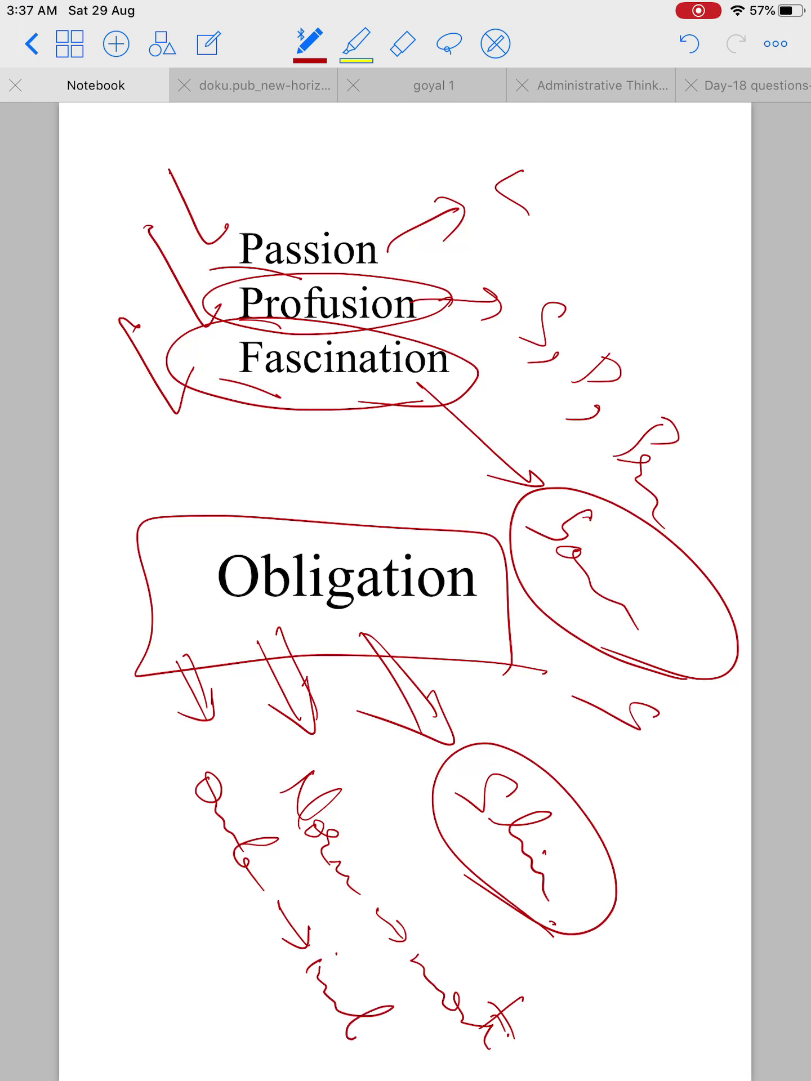
# - Circle the lower word, add short strokes, and draw an arrow into the Obligation box
pyautogui.moveTo(298, 1023); pyautogui.dragTo(346, 1067)
pyautogui.moveTo(308, 936); pyautogui.dragTo(338, 1052)
pyautogui.moveTo(169, 907); pyautogui.dragTo(219, 929)
pyautogui.moveTo(642, 813)
pyautogui.mouseDown()
pyautogui.moveTo(674, 903)
pyautogui.moveTo(439, 1018)
pyautogui.mouseUp()
pyautogui.moveTo(190, 973); pyautogui.dragTo(229, 997)
pyautogui.moveTo(178, 988); pyautogui.dragTo(215, 1007)
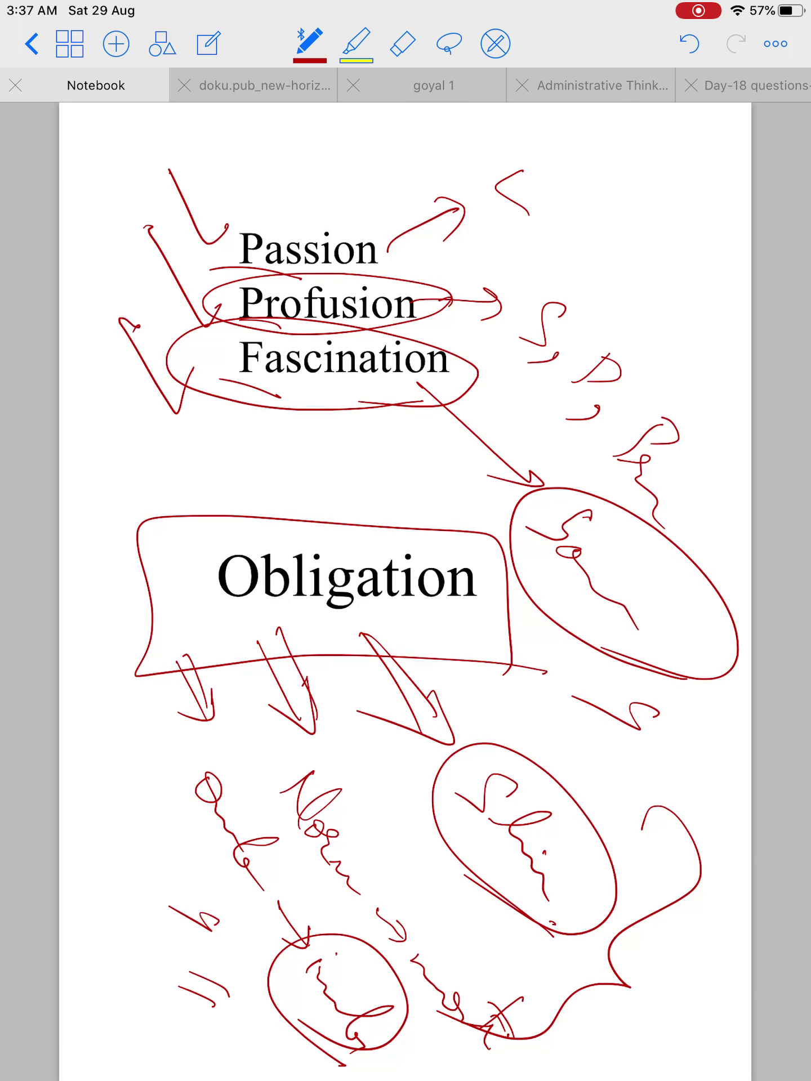
pyautogui.moveTo(98, 579); pyautogui.dragTo(161, 590)
pyautogui.moveTo(128, 593)
pyautogui.mouseDown()
pyautogui.moveTo(151, 595)
pyautogui.moveTo(121, 611)
pyautogui.mouseUp()
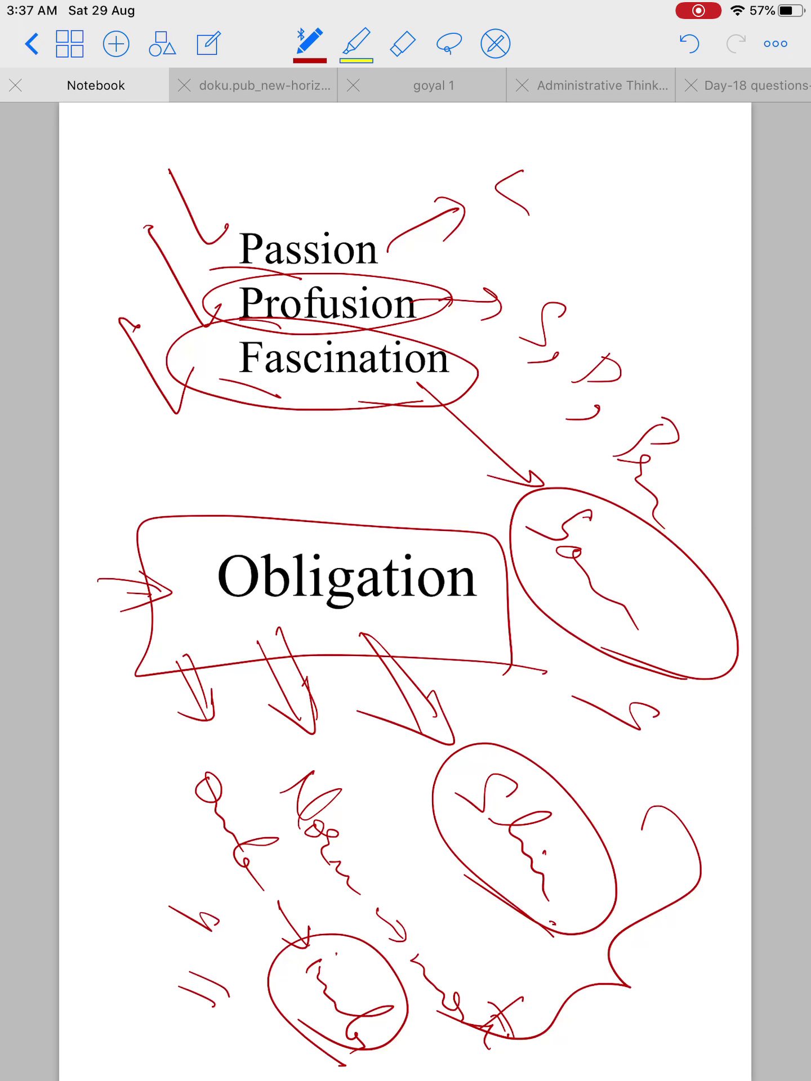